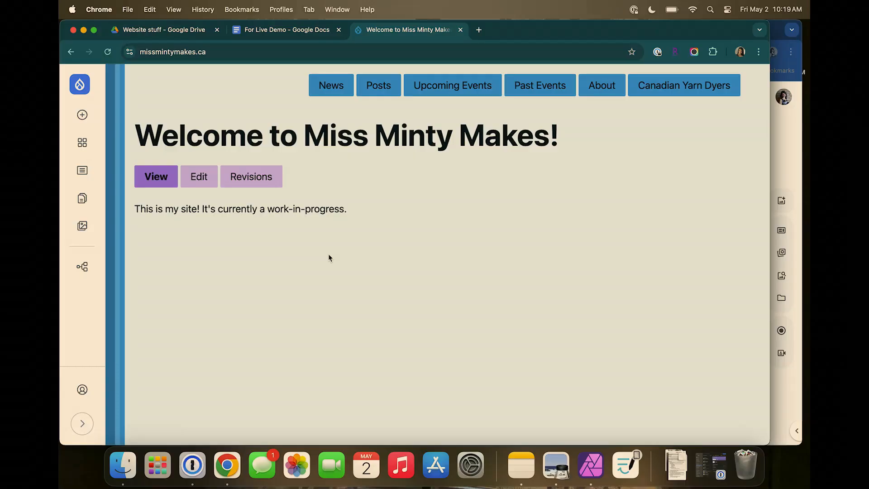
# - Start creating a new News item on the Miss Minty Makes site
pyautogui.click(227, 51)
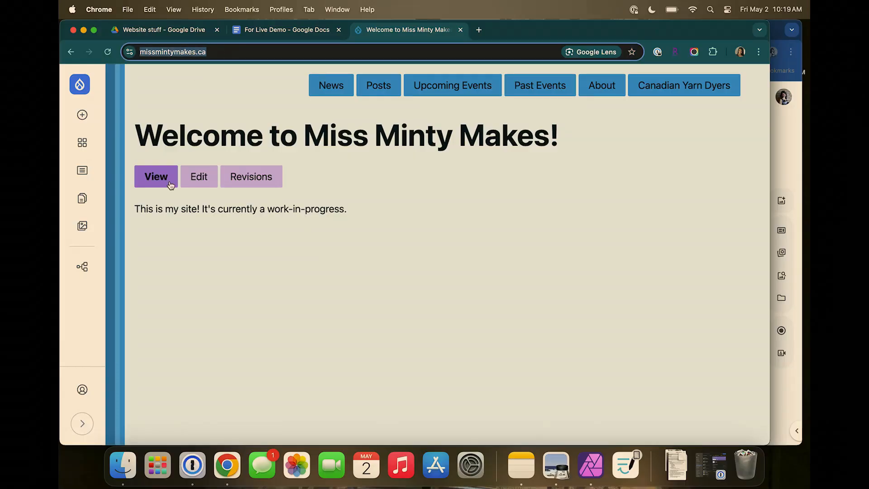
pyautogui.click(82, 114)
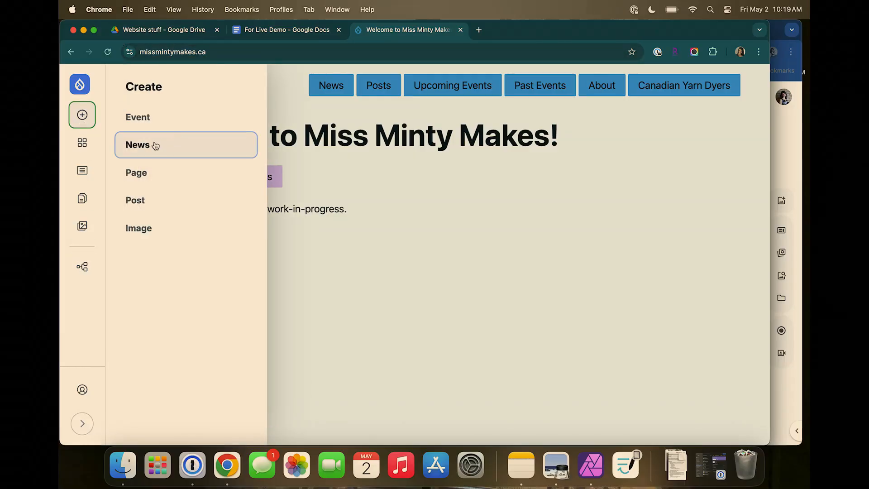
pyautogui.click(83, 389)
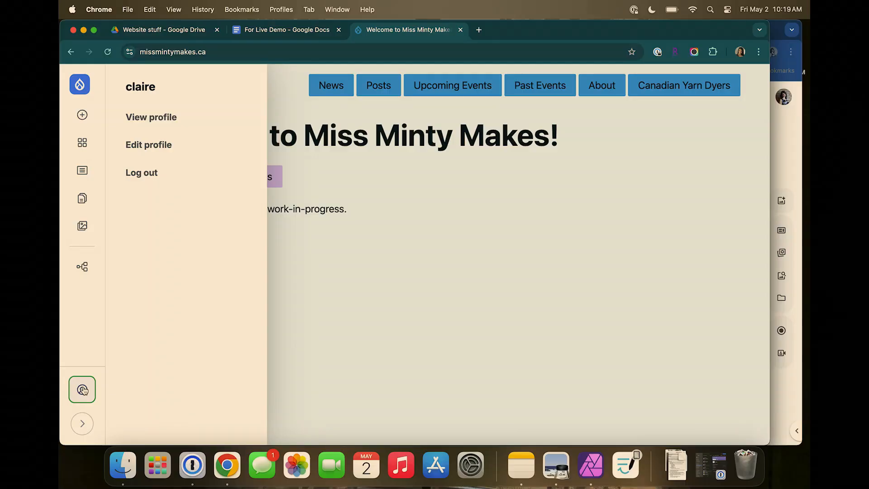
pyautogui.moveTo(82, 116)
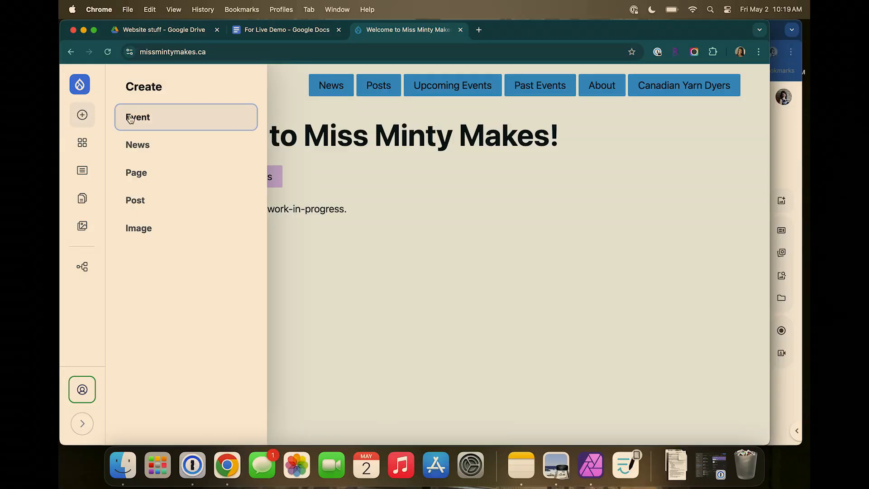
pyautogui.click(147, 153)
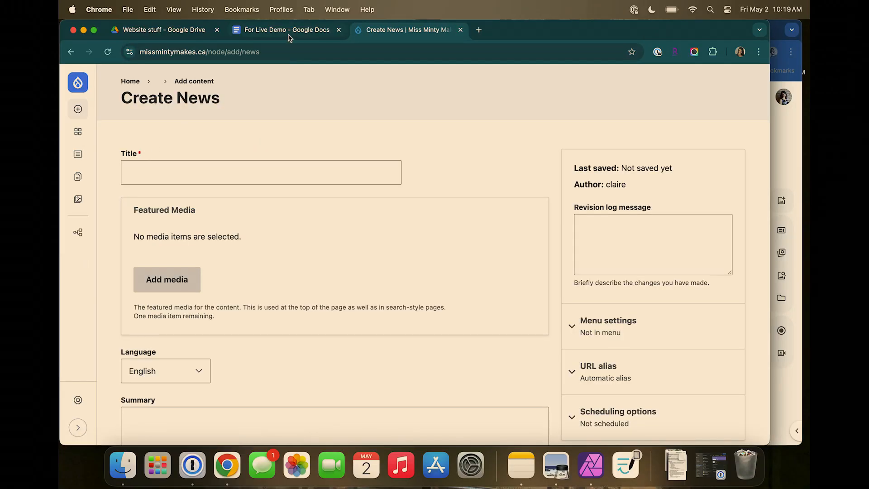
# - Switch to the For Live Demo document, dismiss the eSignature promotion and go to the Sock Tubes announcement
pyautogui.click(290, 39)
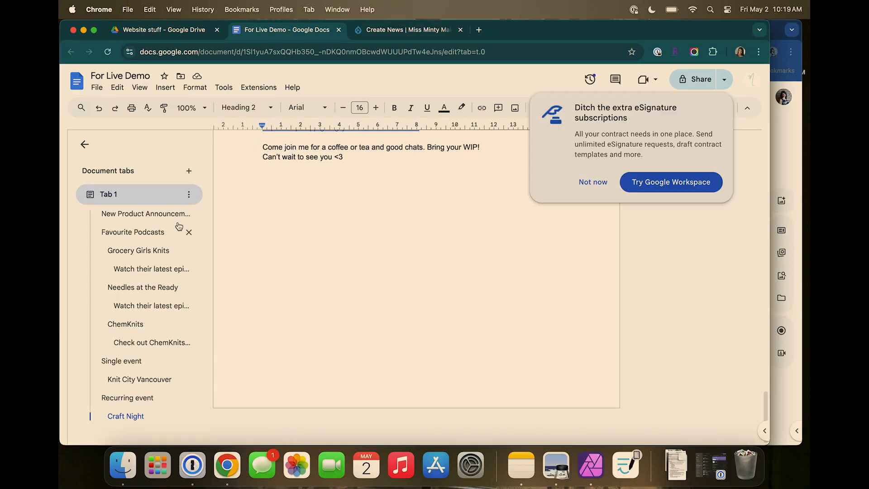
pyautogui.click(596, 188)
pyautogui.scroll(15, 395, 248)
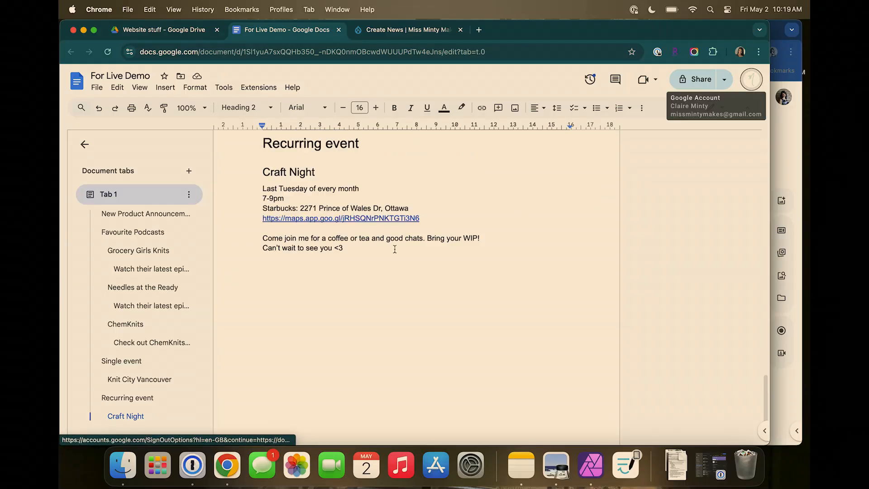
pyautogui.scroll(10, 395, 249)
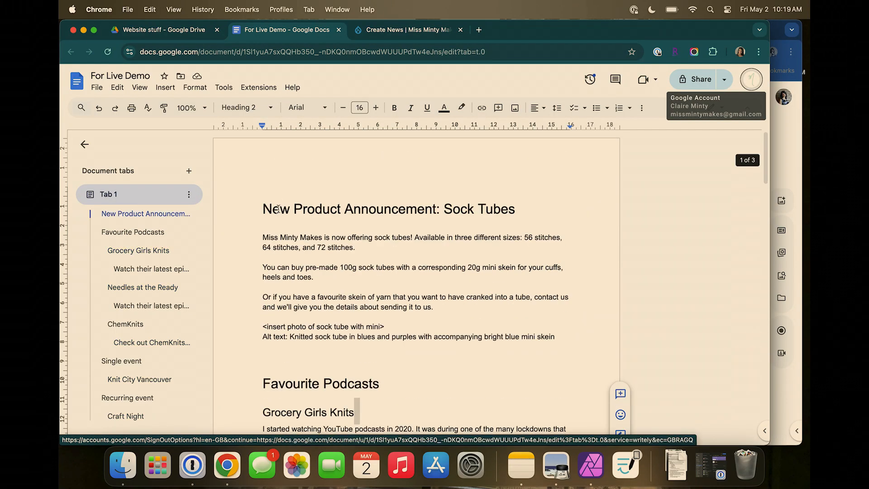
pyautogui.click(263, 209)
pyautogui.moveTo(263, 208); pyautogui.dragTo(432, 208)
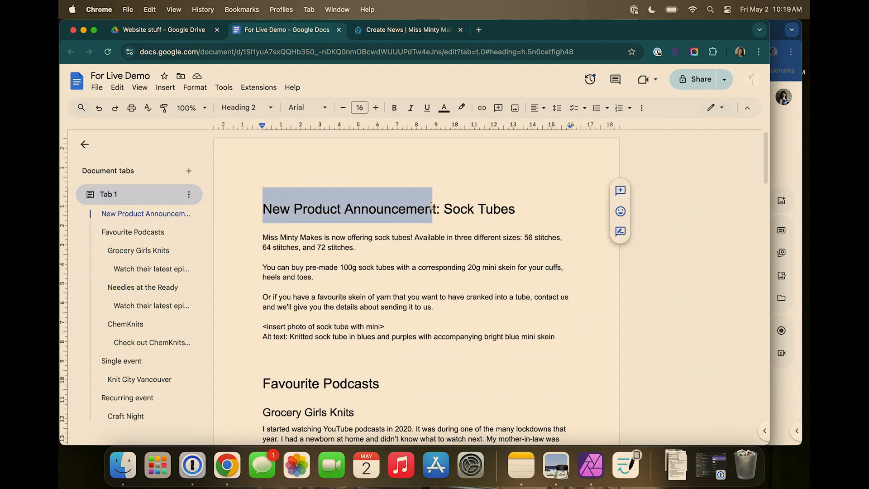
pyautogui.click(323, 191)
pyautogui.click(264, 209)
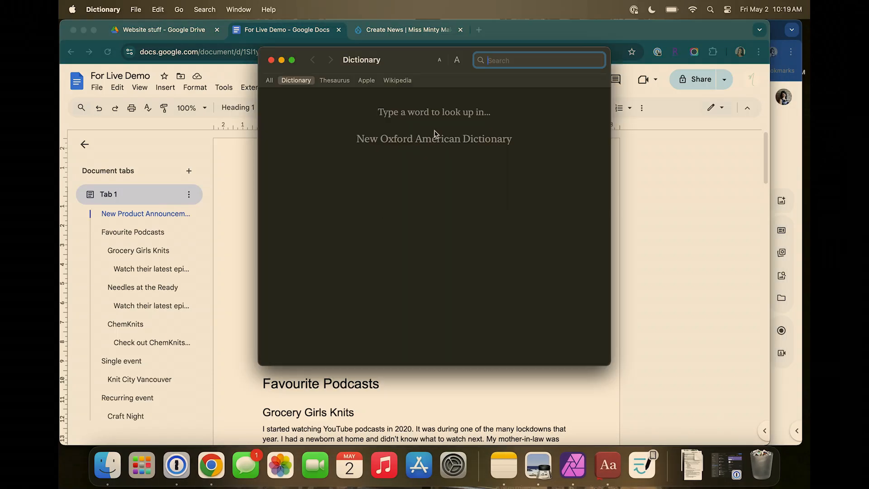
pyautogui.click(271, 60)
# - Copy the heading "New Product Announcement: Sock Tubes" from the document into the News item's title
pyautogui.moveTo(265, 206); pyautogui.dragTo(514, 205)
pyautogui.press('super+c')
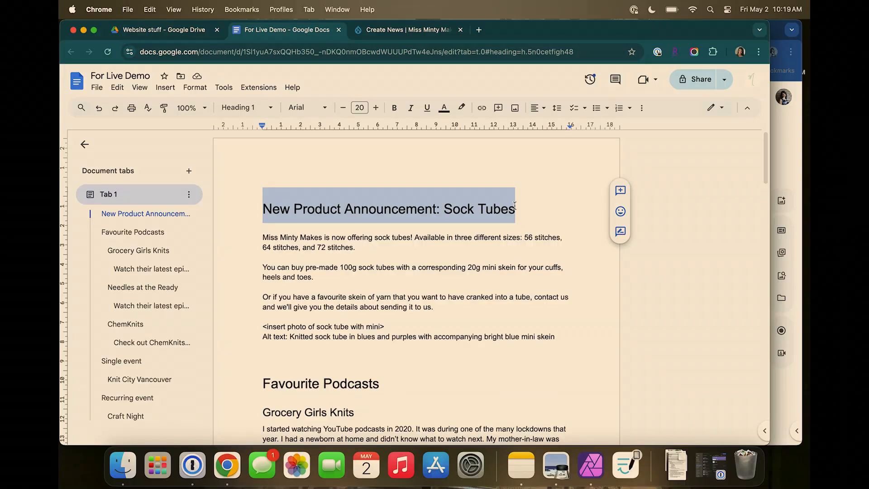
pyautogui.click(411, 31)
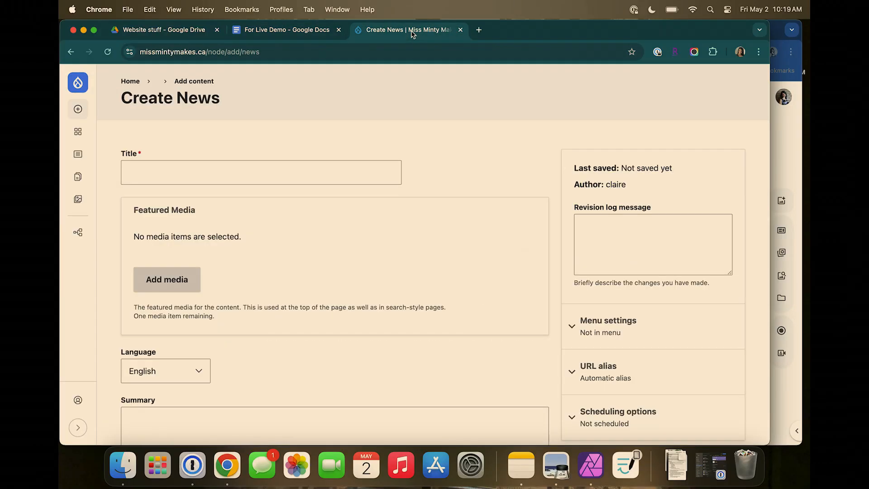
pyautogui.click(239, 167)
pyautogui.press('super+v')
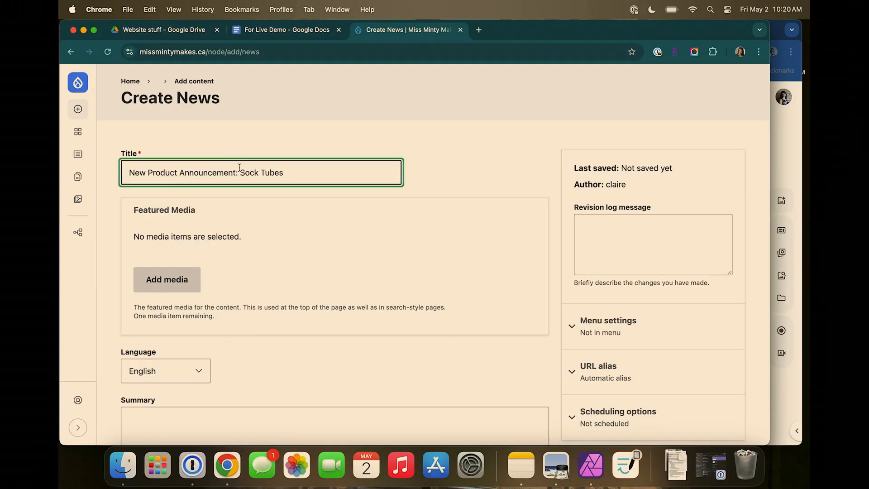
# - Copy the announcement's body text up to "Or if you have a favourite skein of yarn that you wan" and return to the News form
pyautogui.scroll(-5, 490, 205)
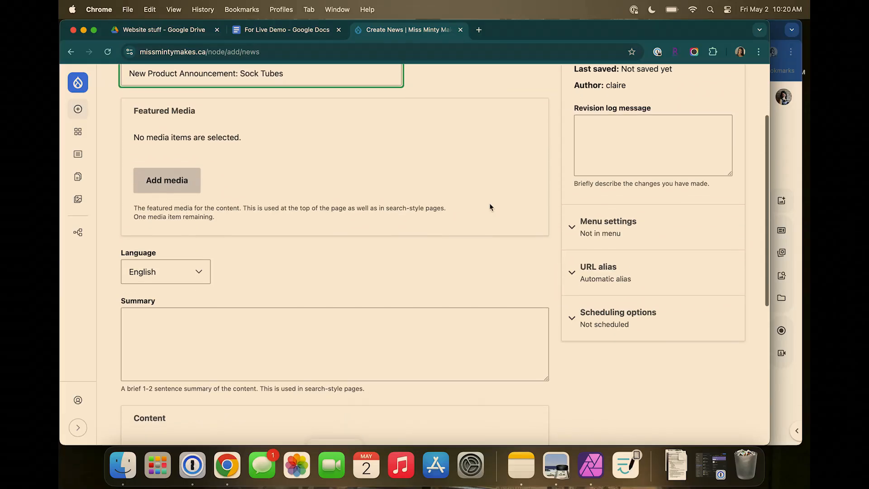
pyautogui.scroll(-10, 220, 215)
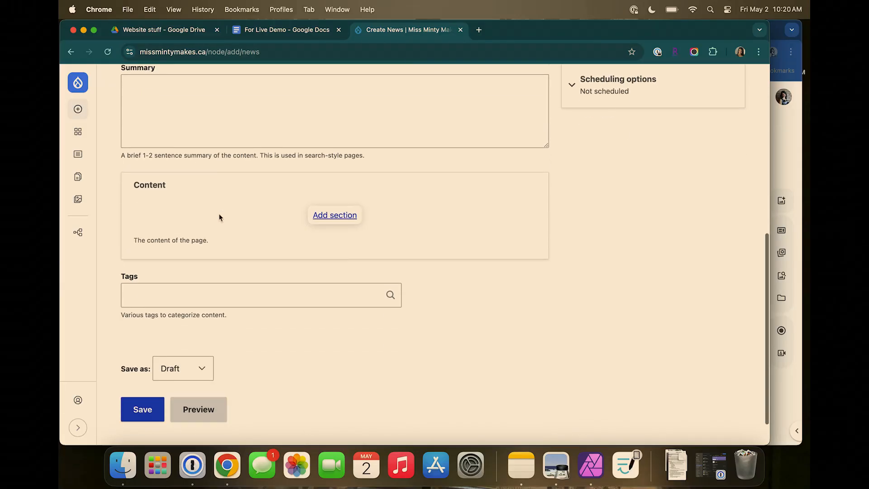
pyautogui.click(305, 31)
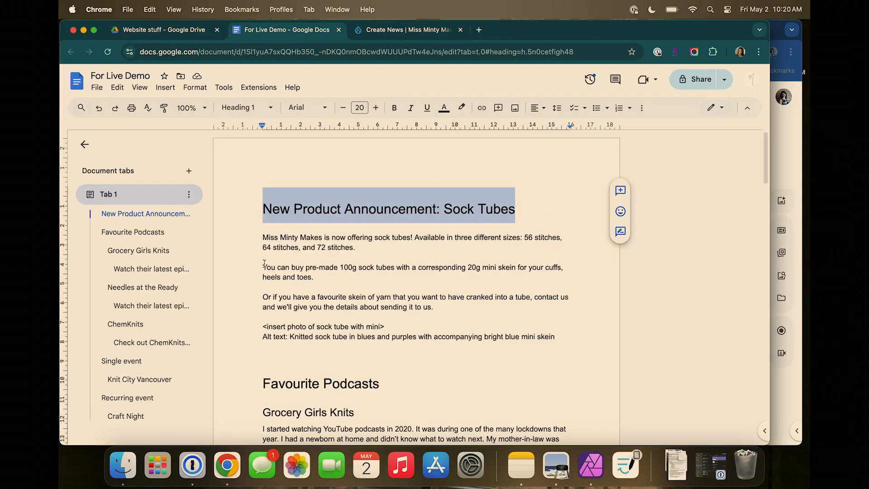
pyautogui.moveTo(262, 236); pyautogui.dragTo(435, 302)
pyautogui.press('super+c')
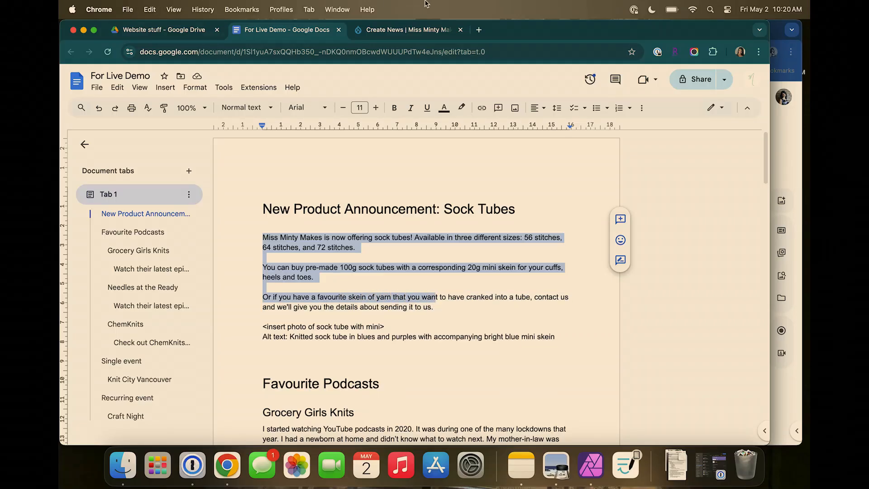
pyautogui.click(414, 32)
pyautogui.scroll(2, 456, 210)
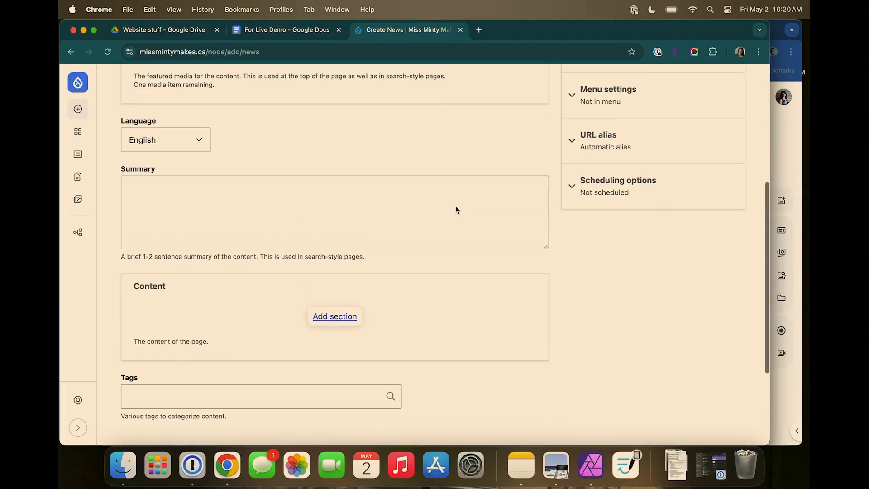
pyautogui.click(353, 197)
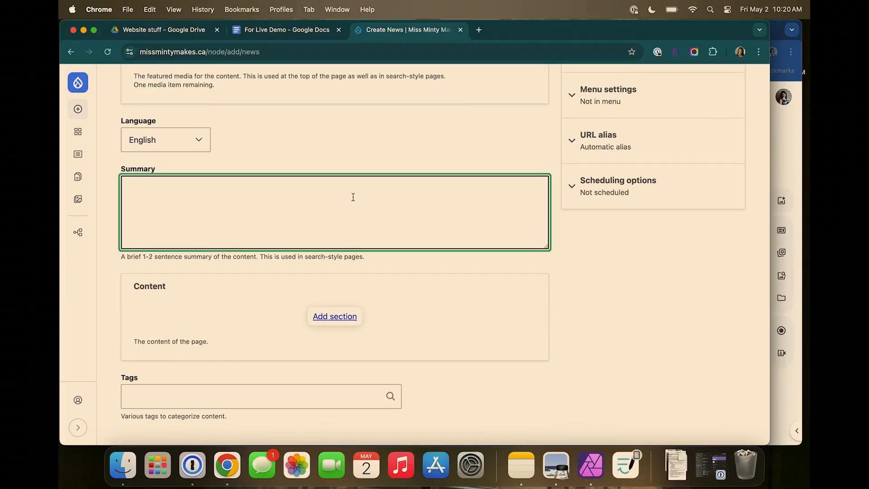
# - Add a two-column section to the News content with column widths of 75%/25%
pyautogui.click(354, 317)
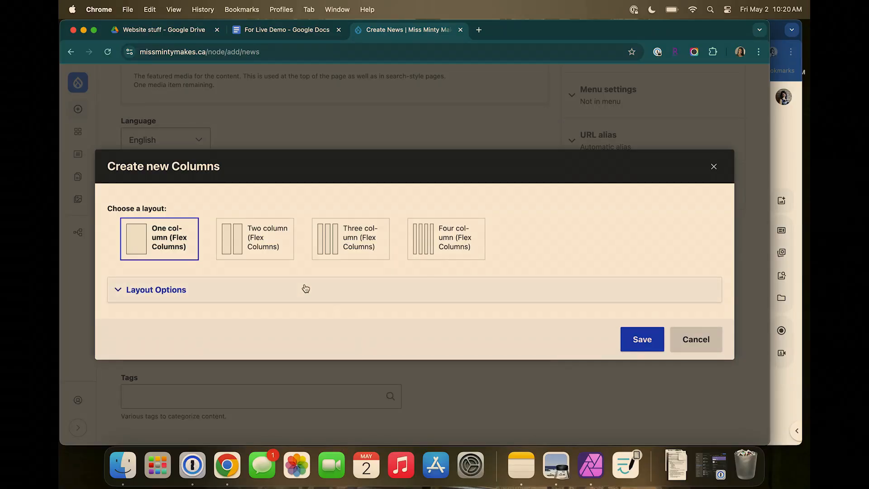
pyautogui.click(268, 254)
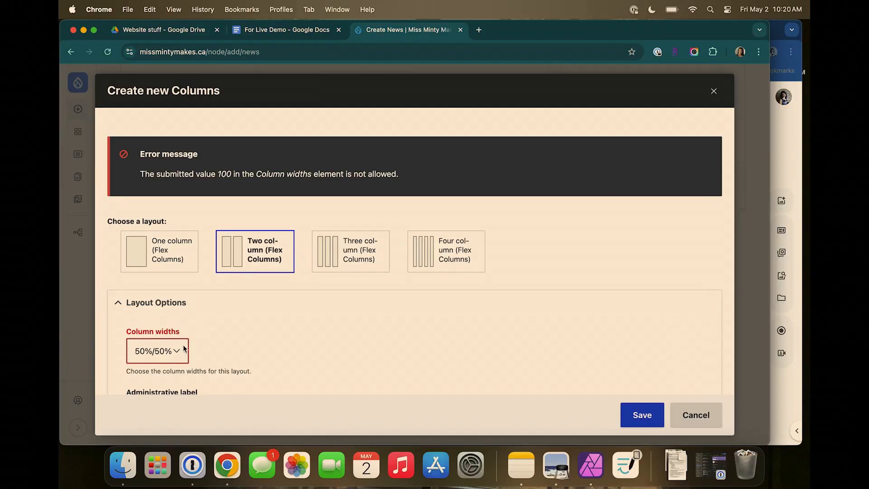
pyautogui.scroll(-2, 184, 348)
pyautogui.click(175, 296)
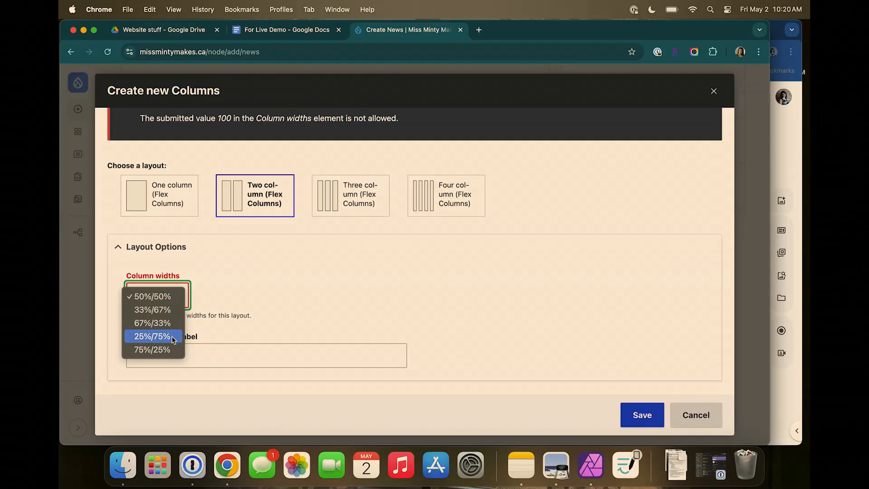
pyautogui.click(165, 349)
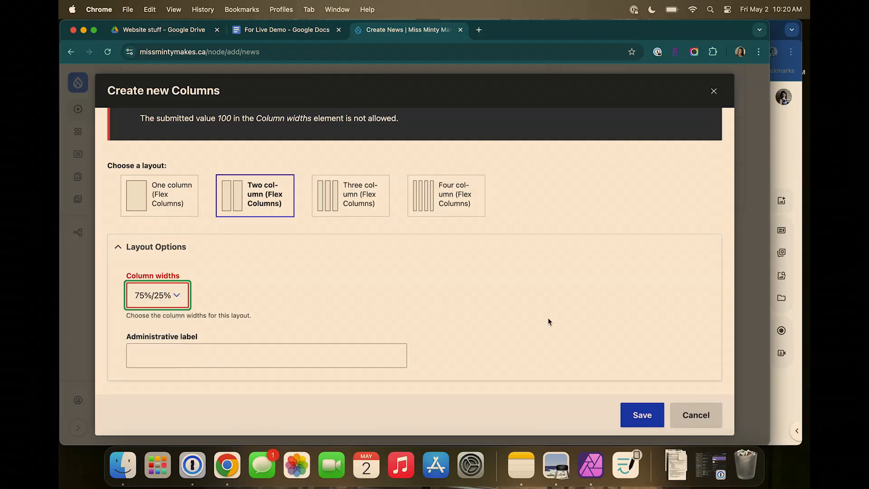
pyautogui.click(655, 416)
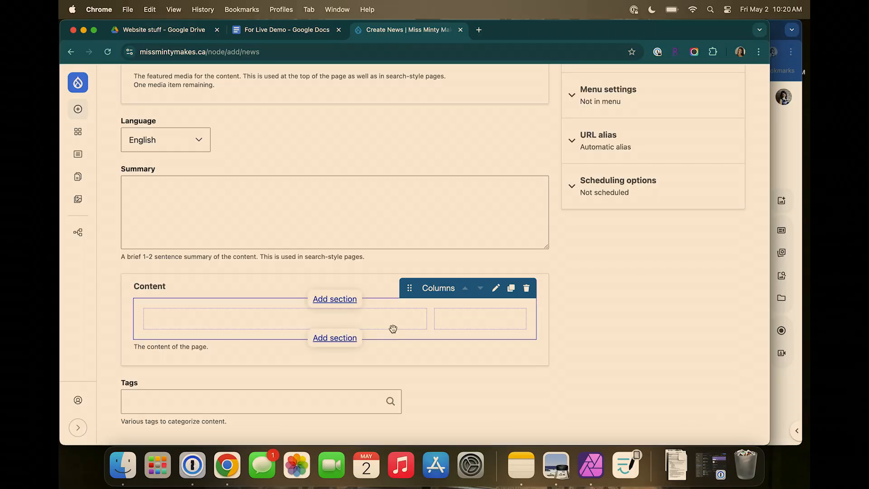
# - Add a Text Block to the wide column and paste the copied announcement text into its body
pyautogui.moveTo(289, 322)
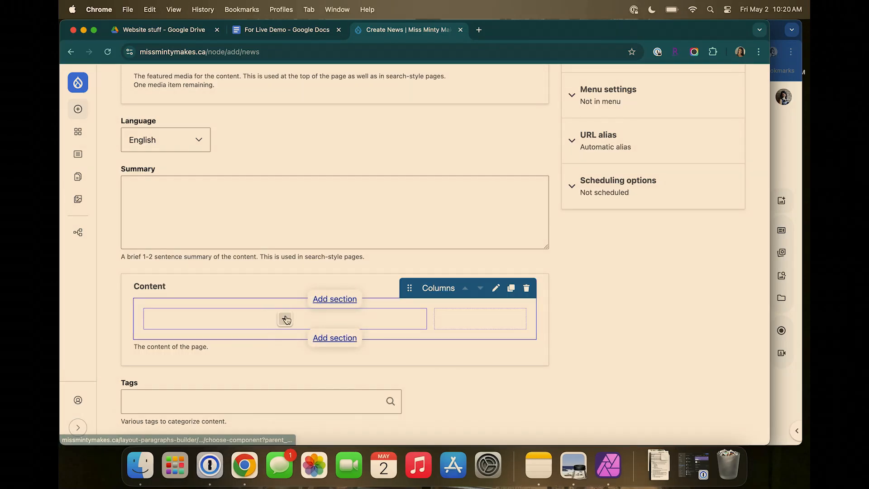
pyautogui.click(286, 320)
pyautogui.click(383, 302)
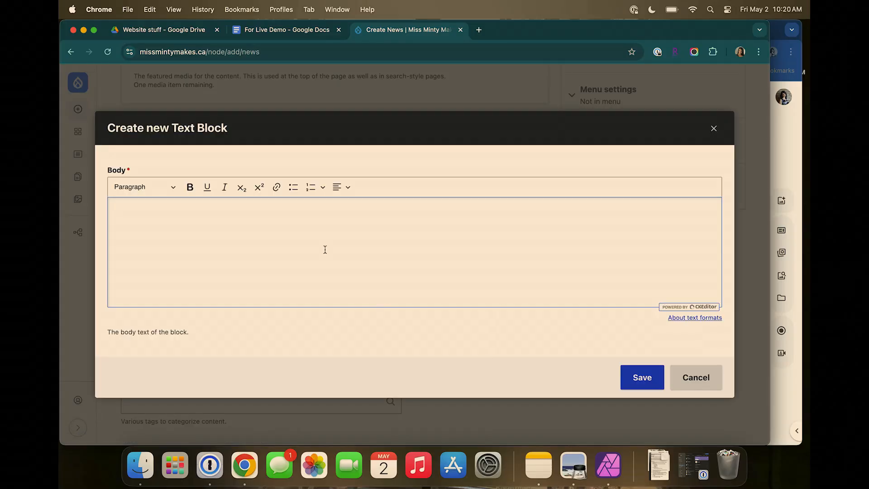
pyautogui.press('super+v')
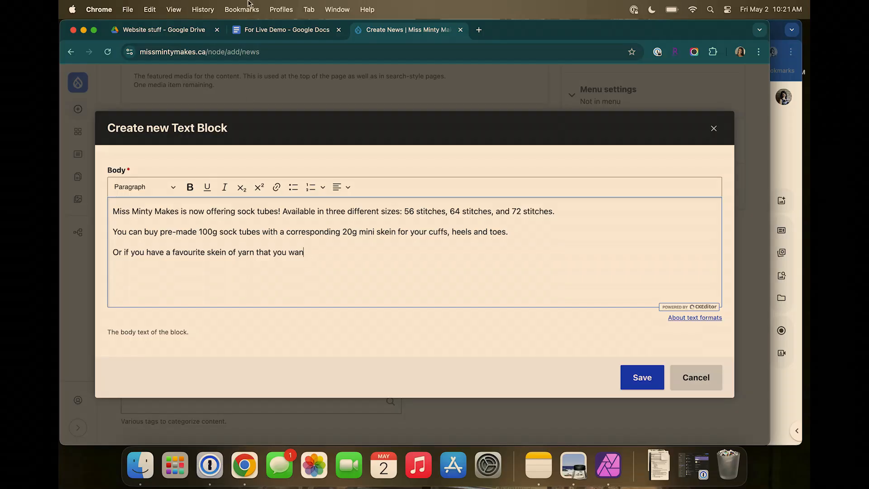
# - Replace the cut-off "wan" with the rest of the last paragraph copied from the For Live Demo document, and save the text block
pyautogui.click(267, 35)
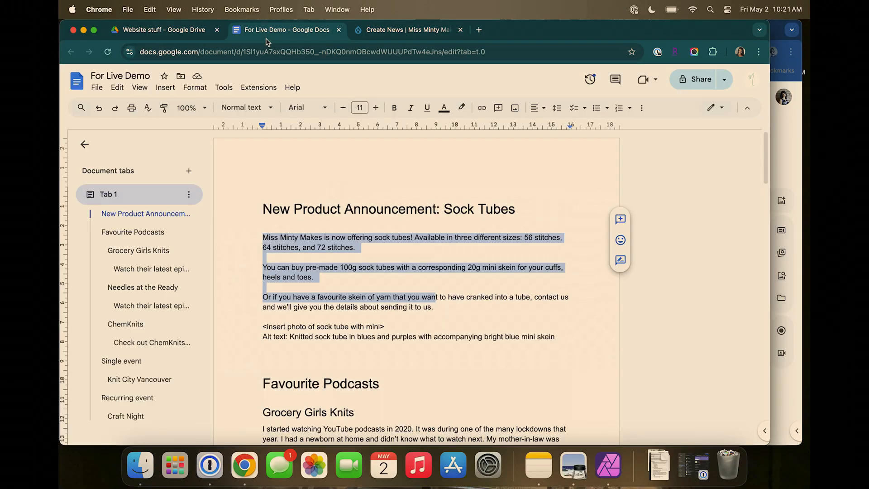
pyautogui.click(442, 324)
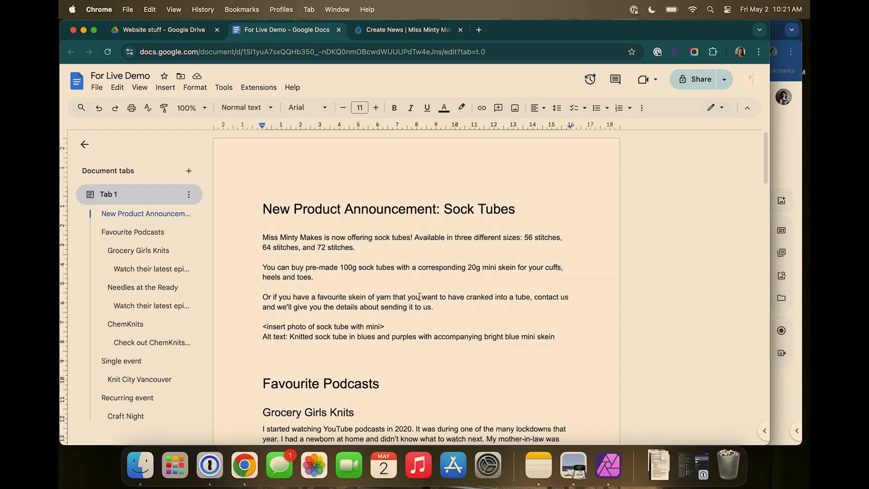
pyautogui.moveTo(419, 296); pyautogui.dragTo(441, 310)
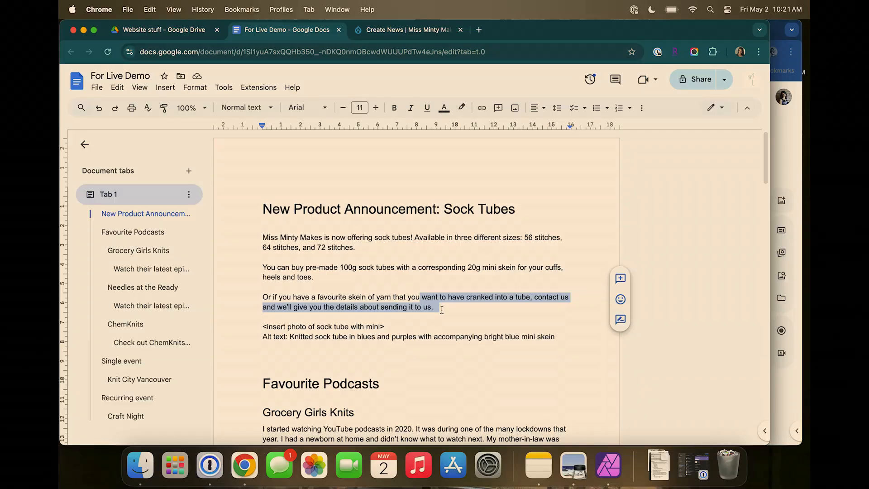
pyautogui.click(403, 30)
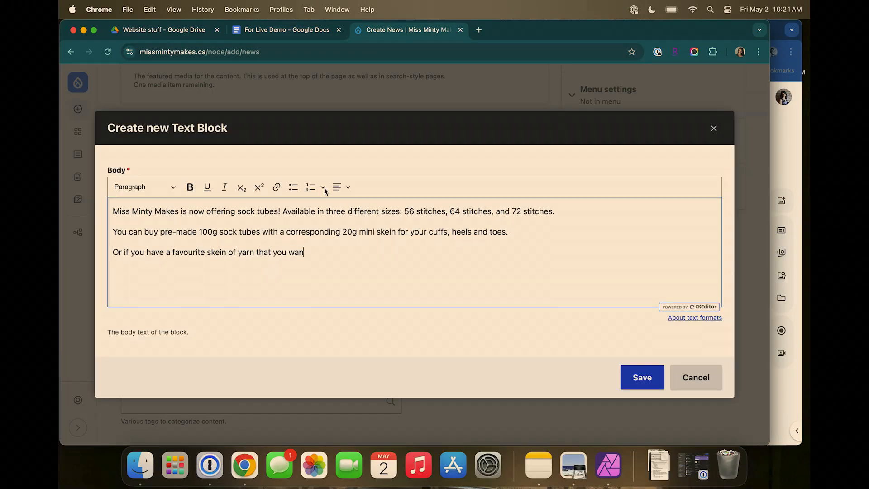
pyautogui.click(312, 256)
pyautogui.press('BackSpace')
pyautogui.press('BackSpace')
pyautogui.press('BackSpace')
pyautogui.press('super+v')
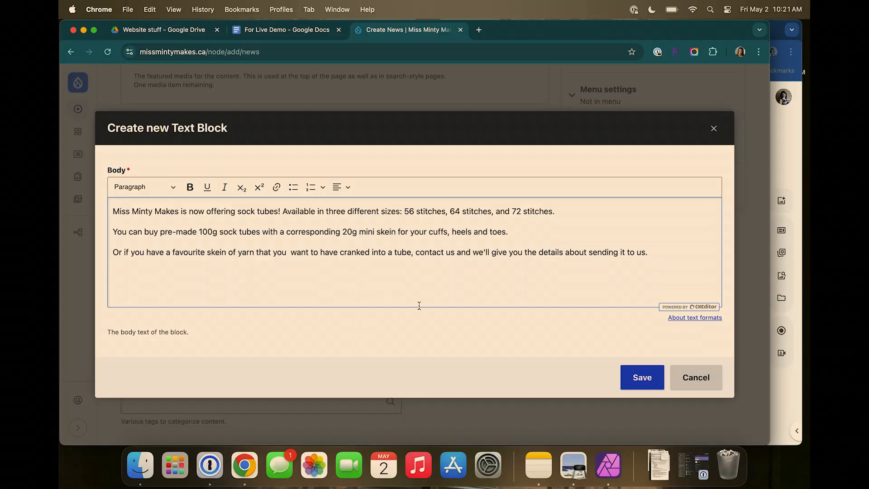
pyautogui.click(646, 380)
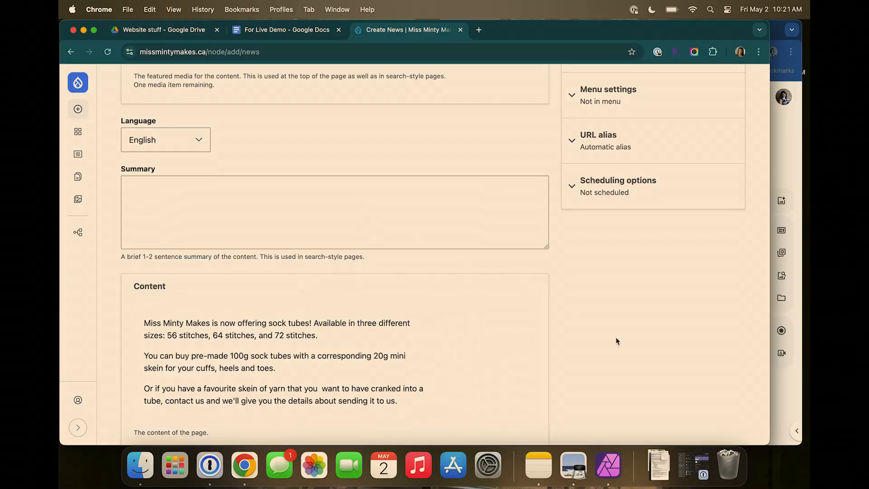
# - Add a Media component to the narrow column and upload the image IMG_6295.jpg from the MissMintyMakes folder
pyautogui.scroll(-1, 517, 376)
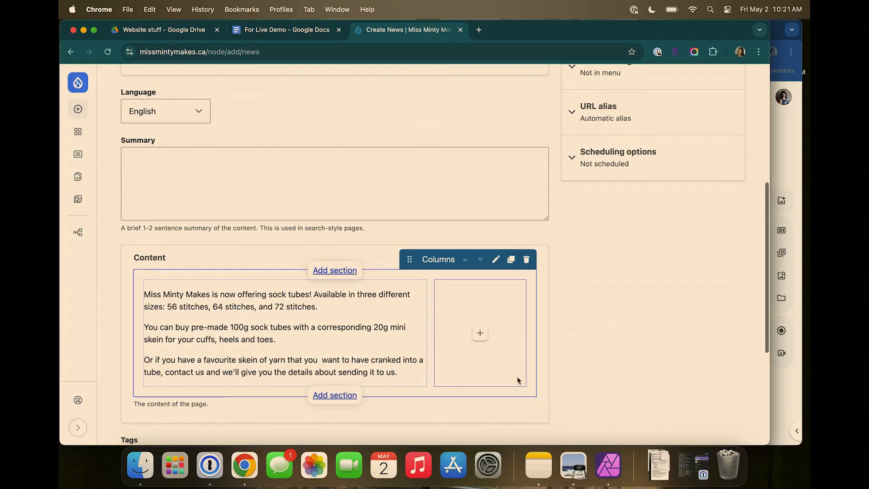
pyautogui.click(480, 333)
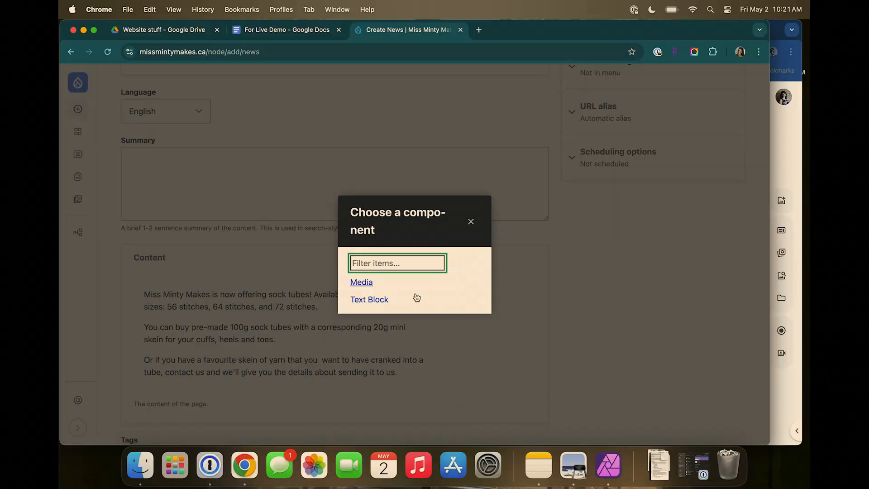
pyautogui.click(368, 283)
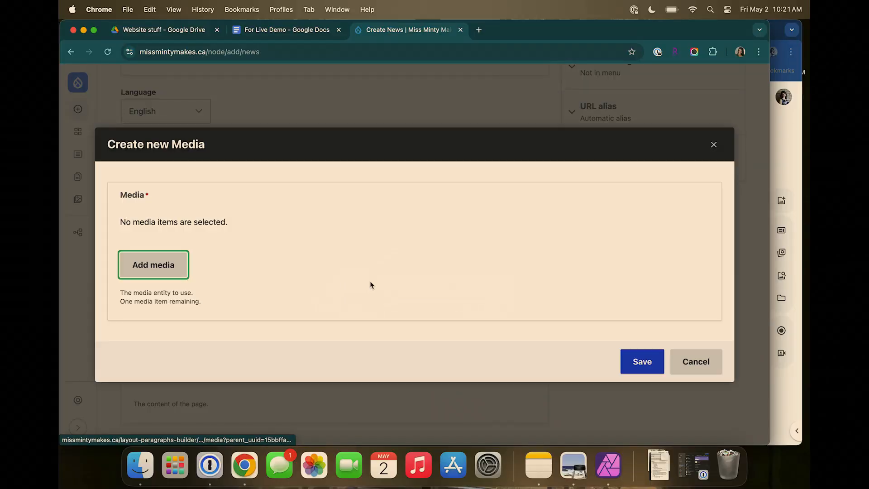
pyautogui.click(164, 267)
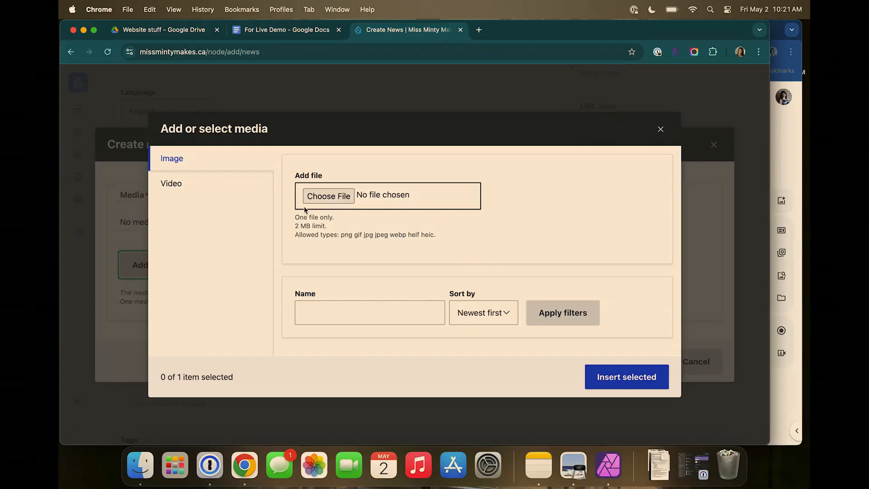
pyautogui.click(334, 196)
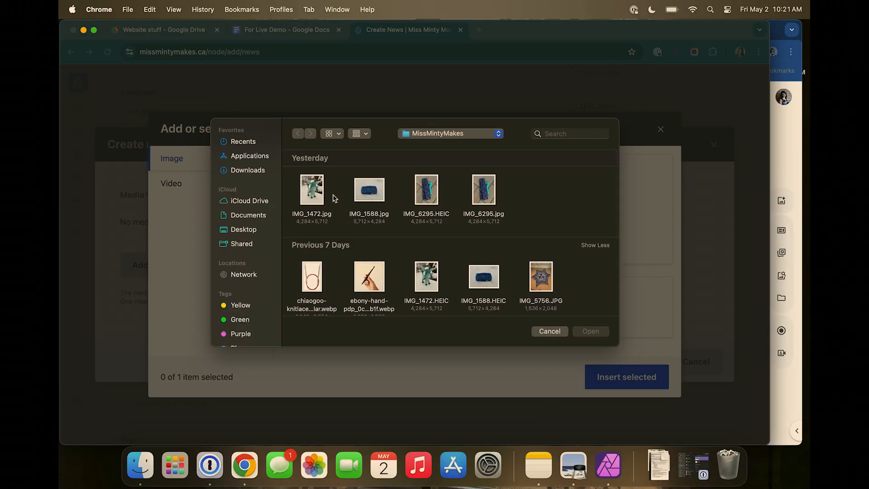
pyautogui.click(483, 191)
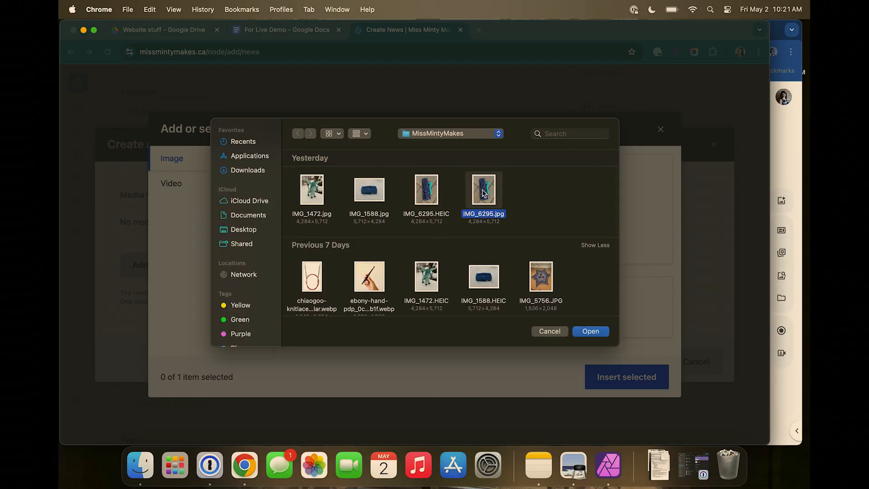
pyautogui.click(593, 332)
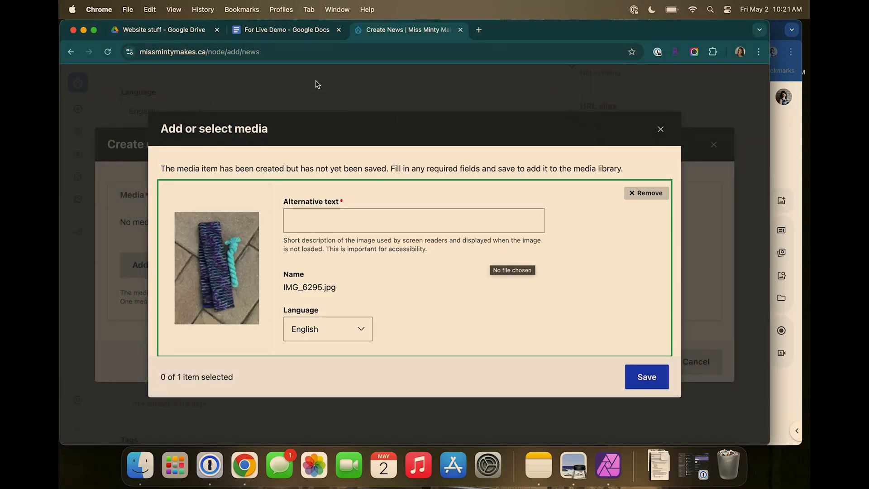
# - Fill in the image's alternative text with "Knitted sock tube in blues and purples with accompanying bright blue mini skein", copied from the For Live Demo document
pyautogui.click(277, 31)
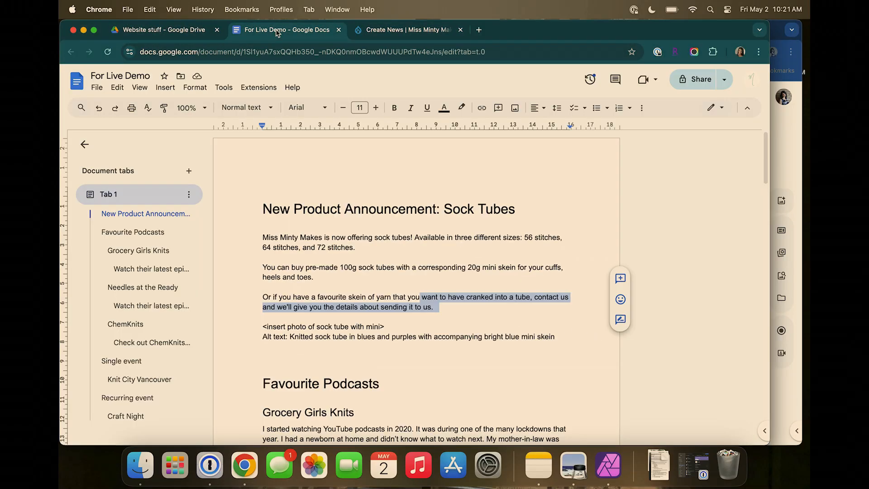
pyautogui.click(291, 336)
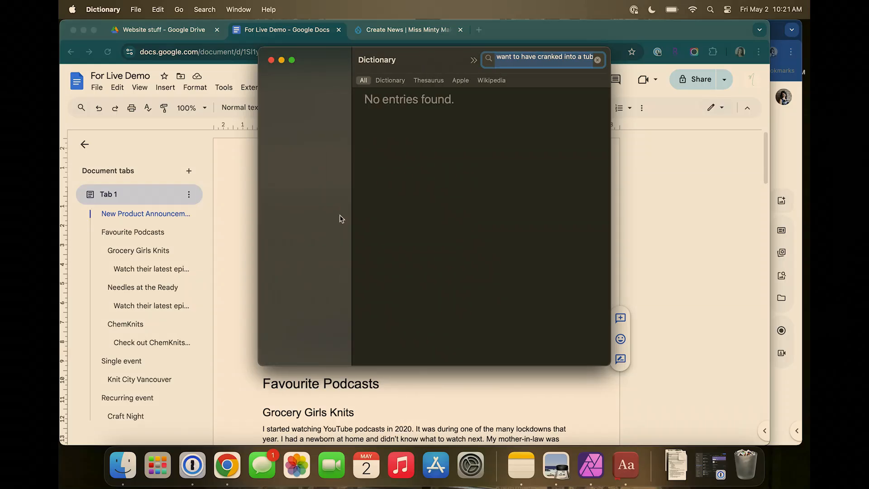
pyautogui.click(271, 60)
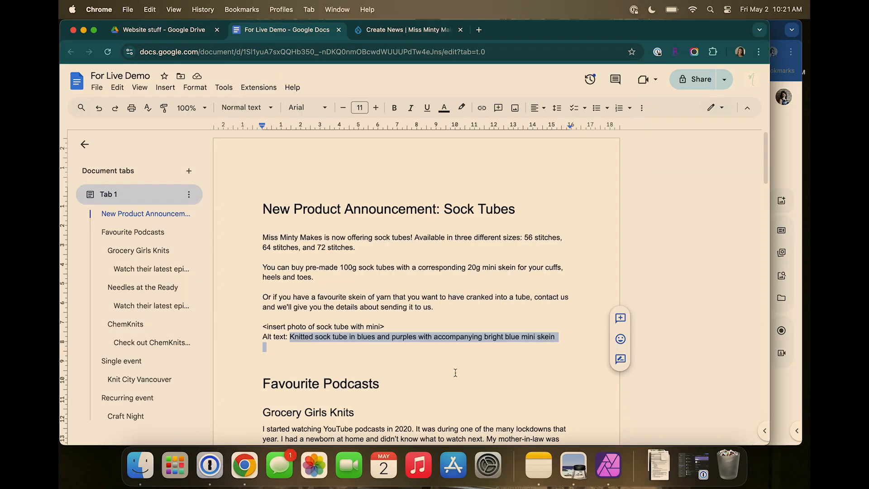
pyautogui.click(314, 350)
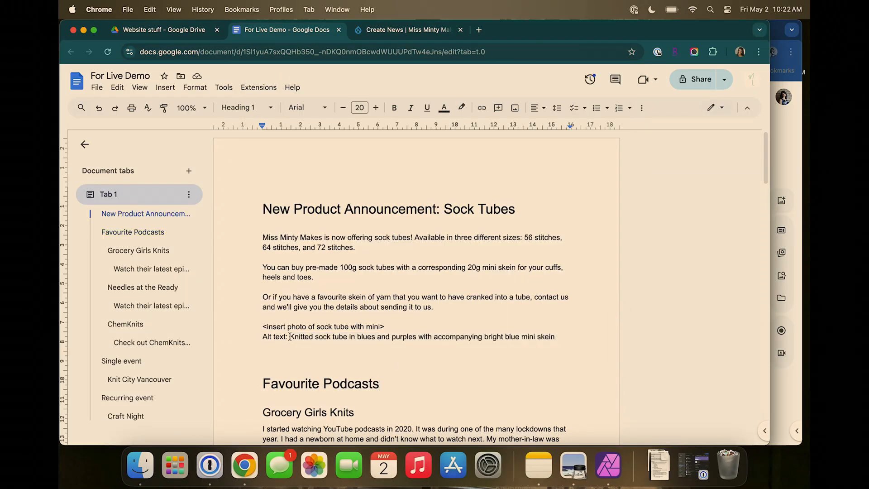
pyautogui.moveTo(291, 336); pyautogui.dragTo(552, 335)
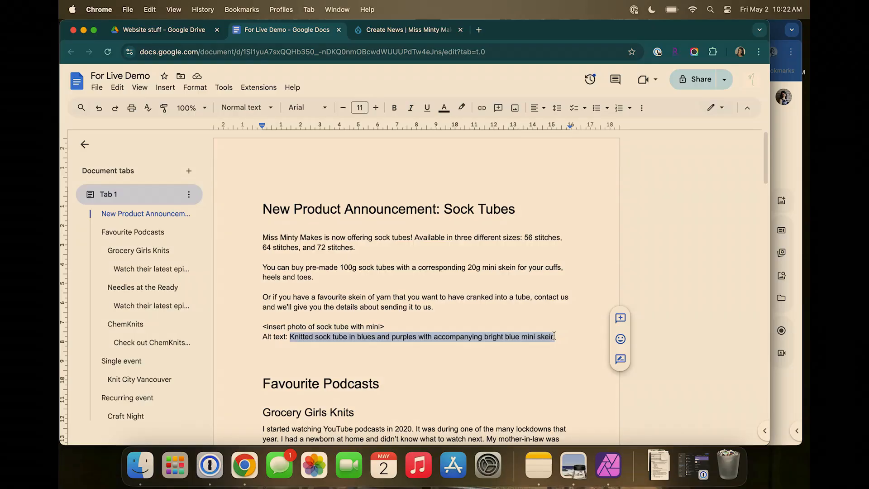
pyautogui.click(413, 32)
pyautogui.click(361, 221)
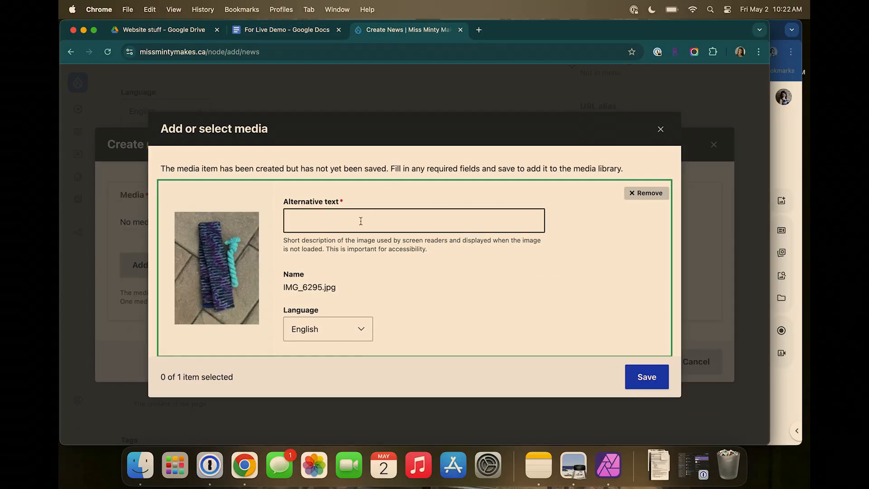
pyautogui.press('super+v')
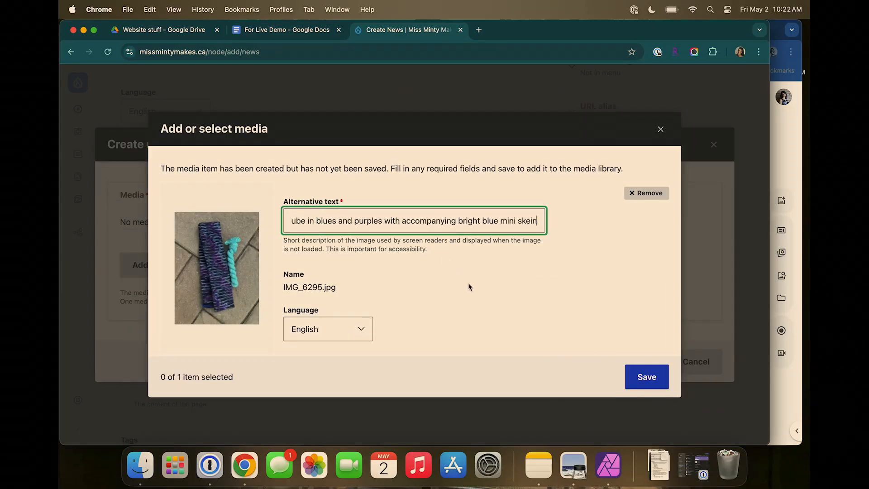
# - Save the uploaded image to the media library, insert it, and save the Media component
pyautogui.click(643, 382)
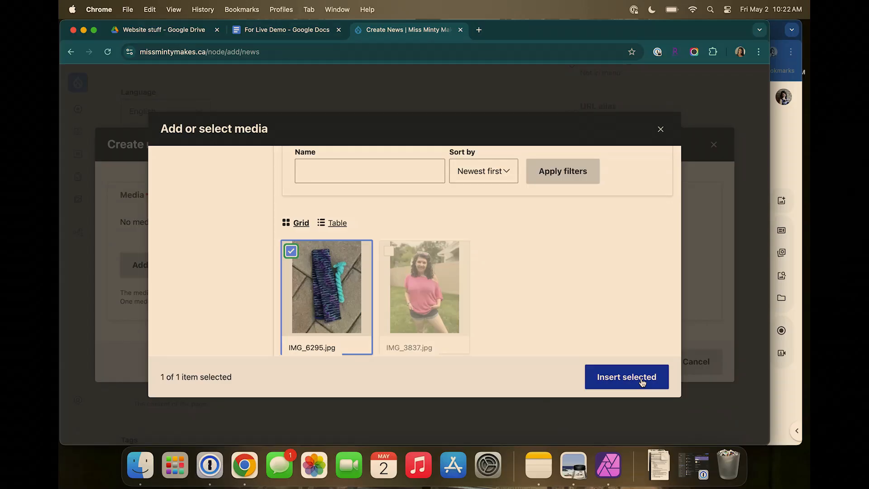
pyautogui.click(643, 381)
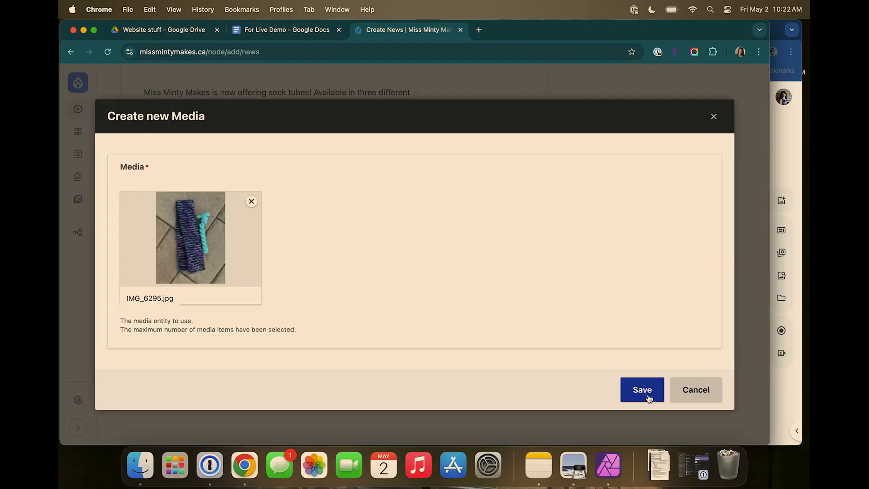
pyautogui.click(649, 398)
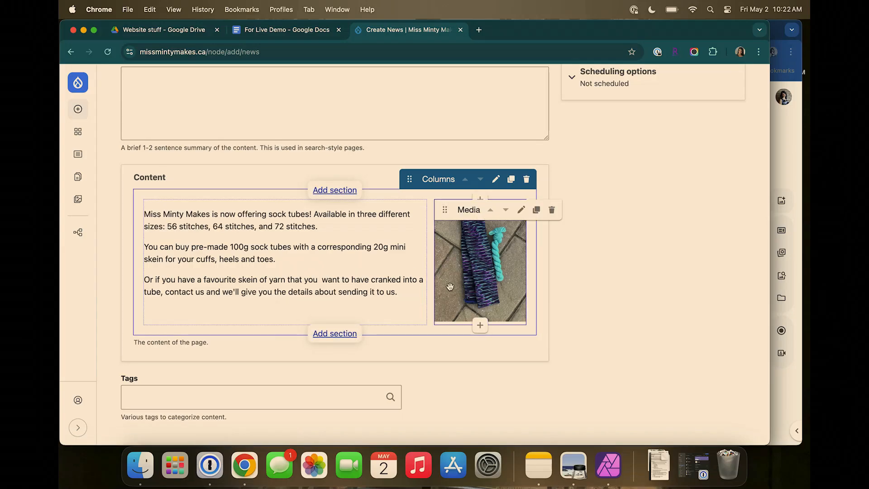
# - Save the sock tubes News item as a draft and view the resulting page
pyautogui.scroll(-3, 450, 286)
pyautogui.click(145, 381)
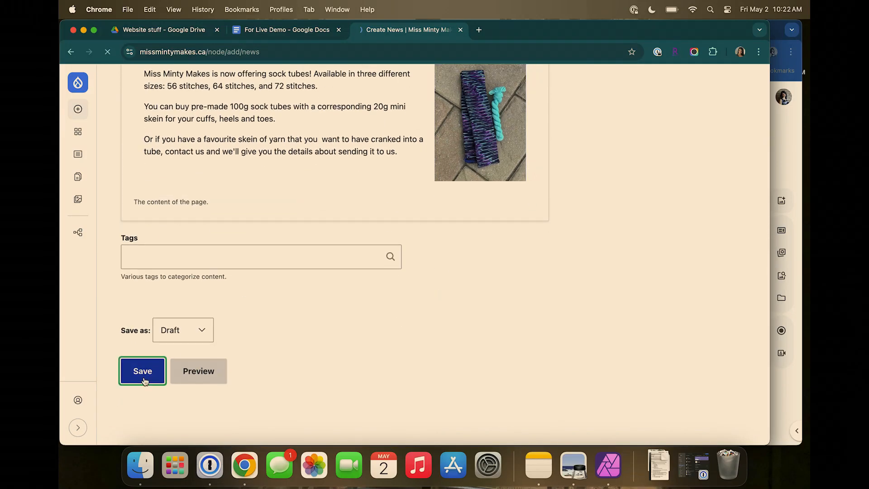
pyautogui.scroll(-3, 329, 323)
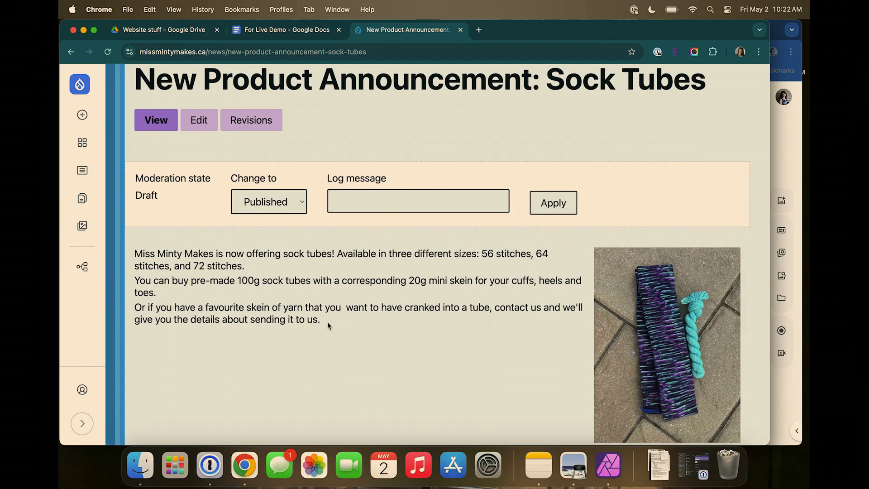
# - Edit the News item's two-column section and set its column widths to 67%/33%
pyautogui.click(200, 120)
pyautogui.scroll(-5, 311, 254)
pyautogui.scroll(-2, 312, 255)
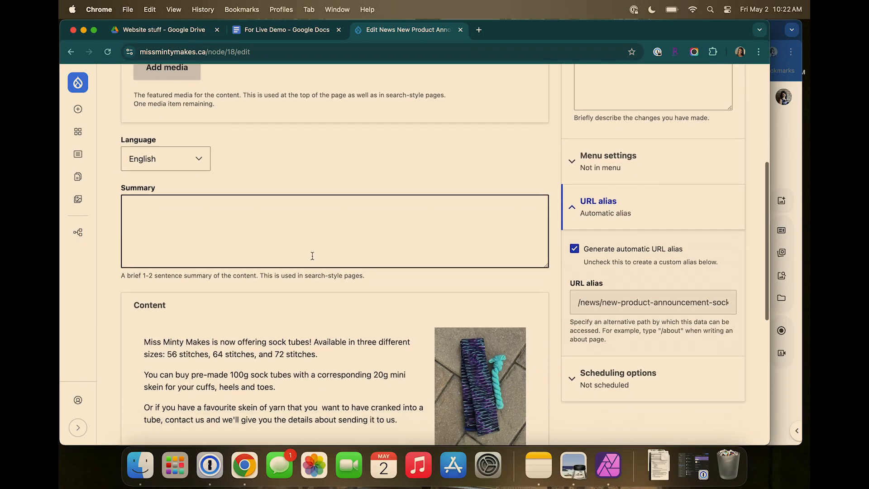
pyautogui.moveTo(479, 285)
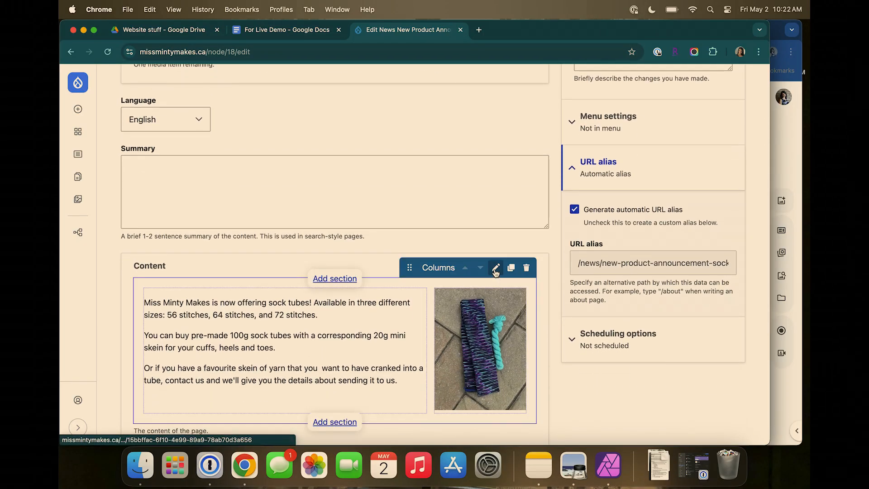
pyautogui.click(495, 271)
pyautogui.click(152, 290)
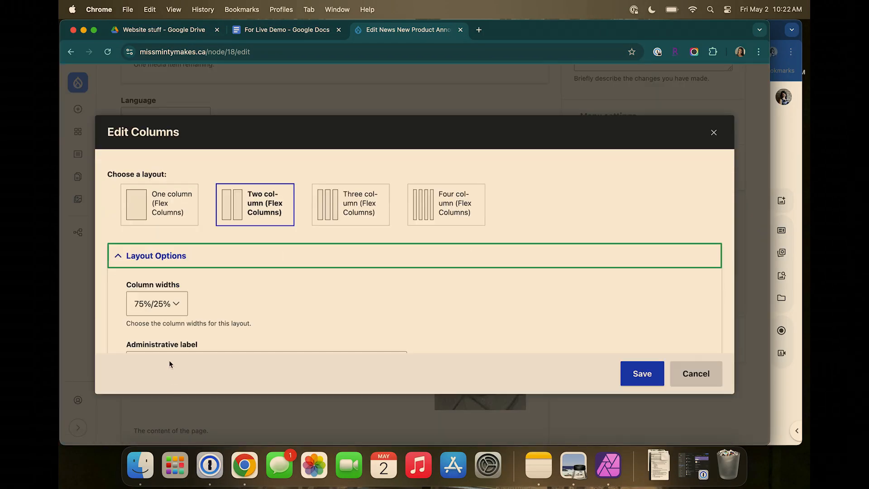
pyautogui.click(161, 302)
pyautogui.click(163, 277)
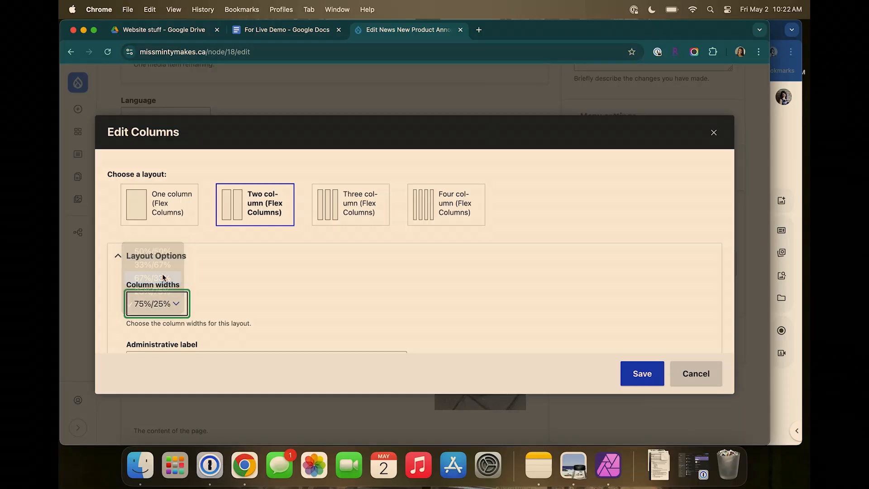
pyautogui.click(641, 373)
# - Save the edited News item as a draft and check the new column layout on its page
pyautogui.scroll(-5, 629, 366)
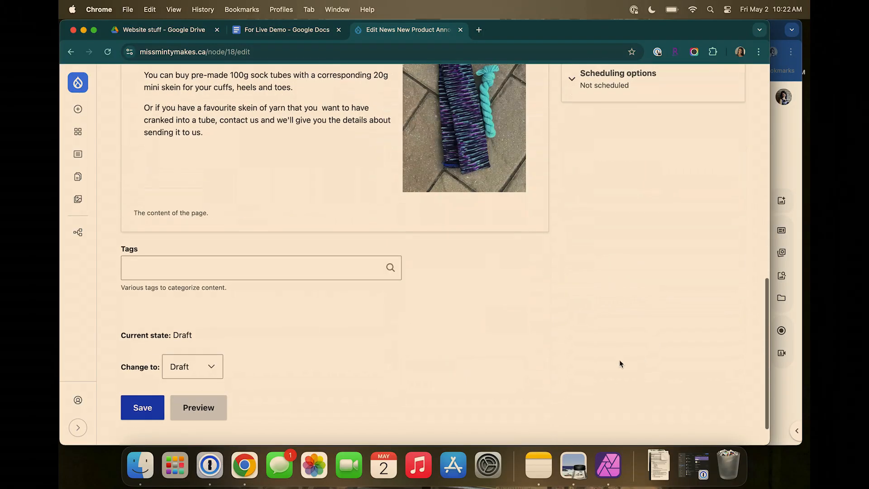
pyautogui.click(143, 419)
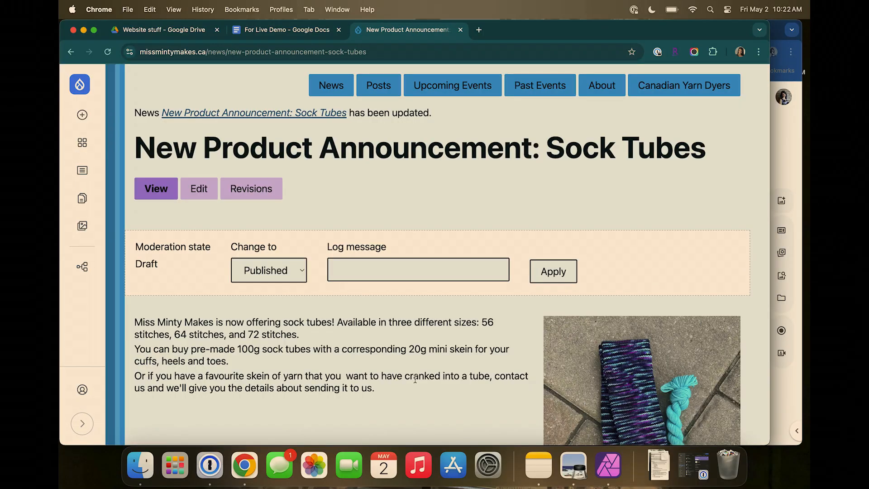
pyautogui.scroll(3, 415, 379)
pyautogui.scroll(-1, 415, 379)
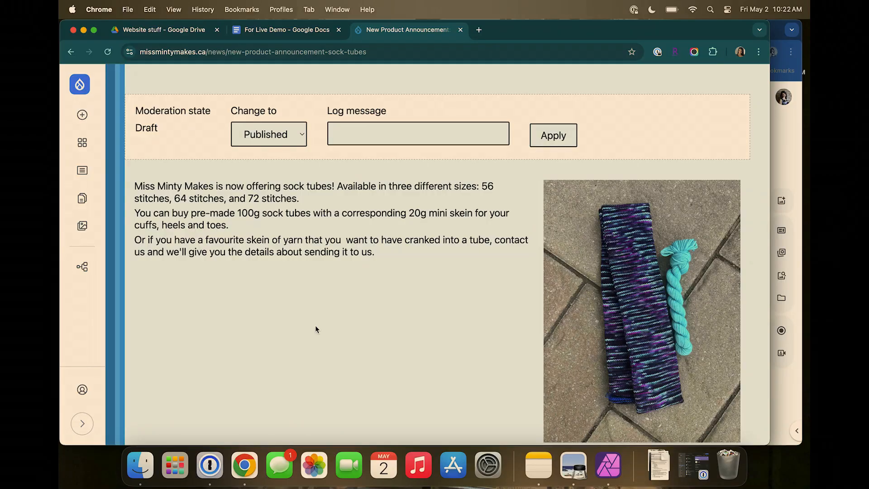
# - Start a new Post and title it "Favourite Podcasts", copying the heading from the For Live Demo document
pyautogui.click(81, 119)
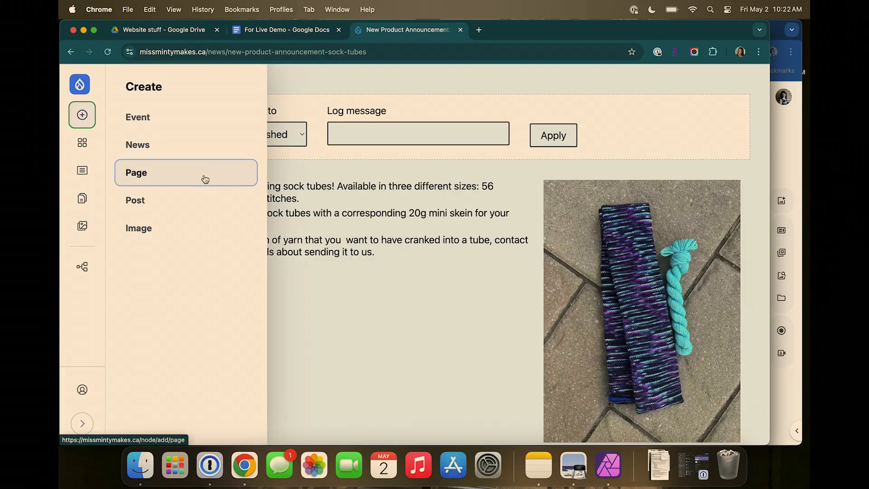
pyautogui.click(180, 209)
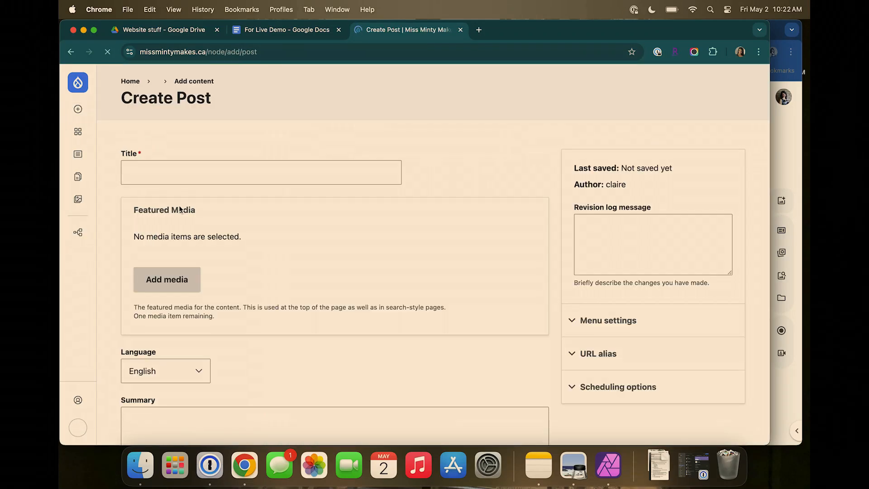
pyautogui.click(280, 30)
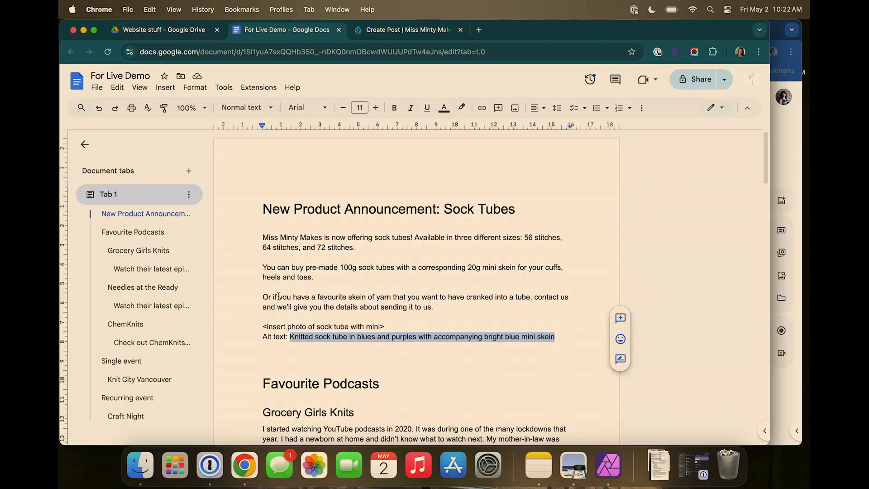
pyautogui.scroll(-5, 279, 297)
pyautogui.moveTo(264, 284); pyautogui.dragTo(378, 276)
pyautogui.press('super+c')
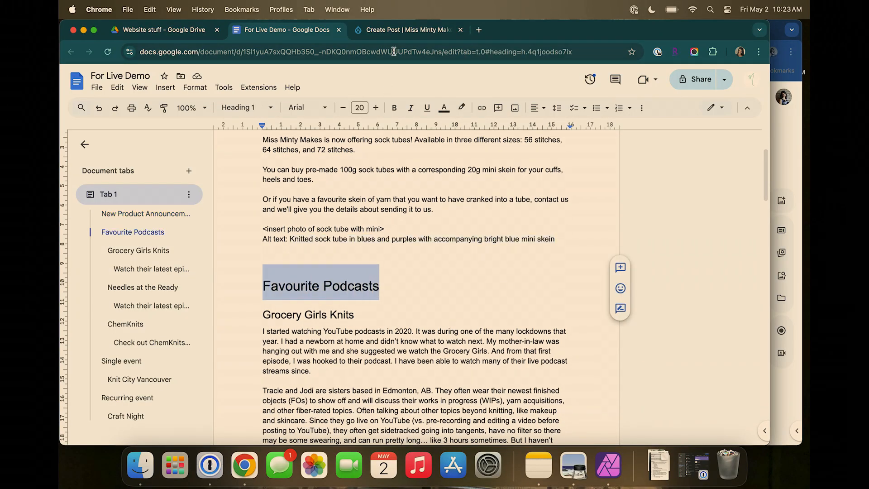
pyautogui.click(391, 30)
pyautogui.click(295, 163)
pyautogui.press('super+v')
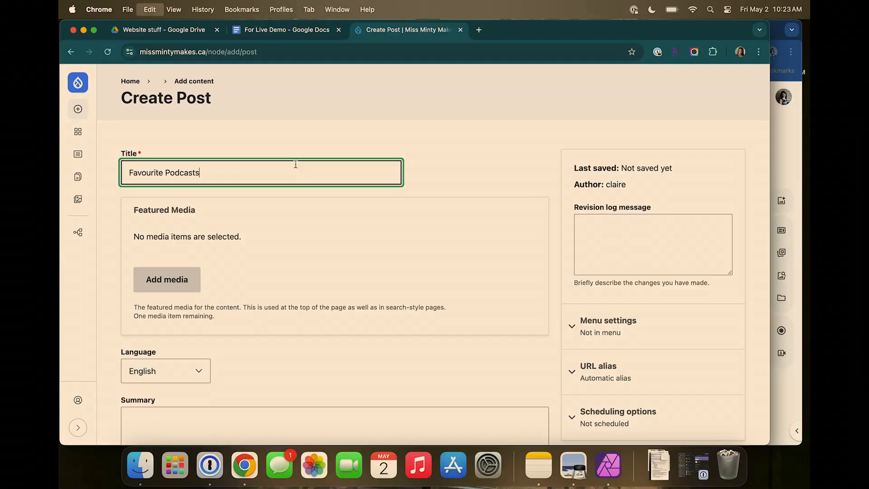
# - Add a one-column section to the Post's content
pyautogui.scroll(-10, 296, 163)
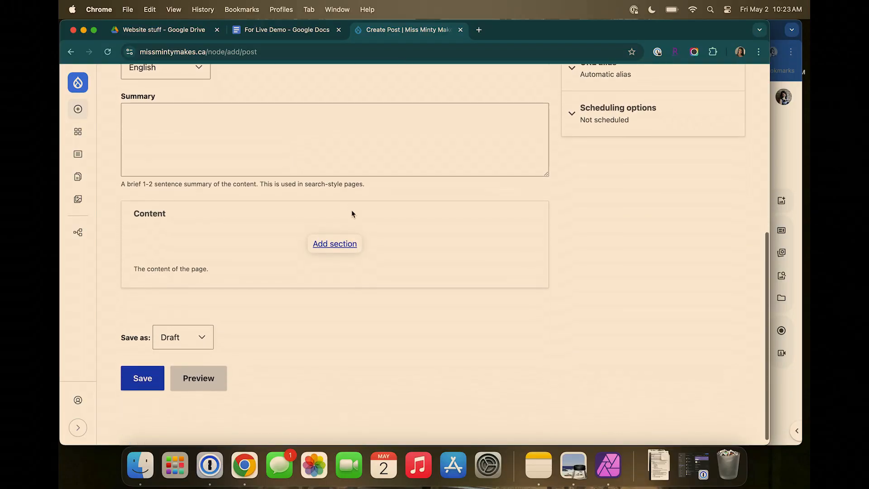
pyautogui.click(321, 250)
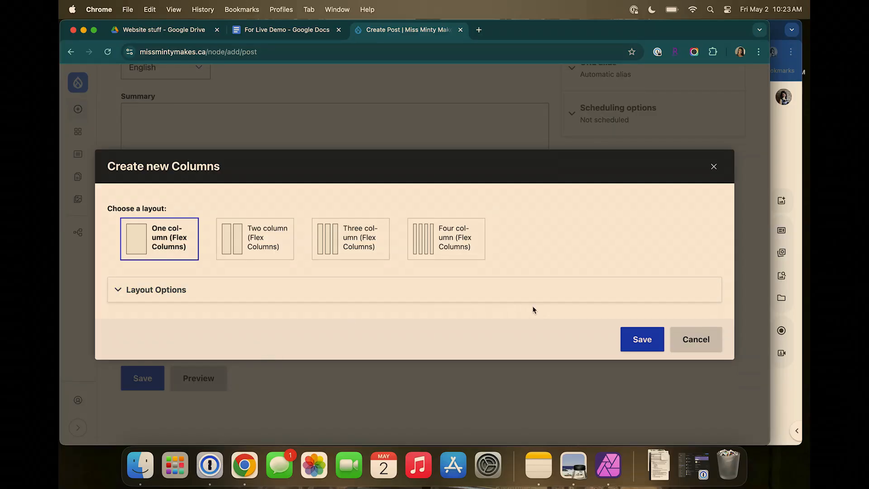
pyautogui.click(635, 347)
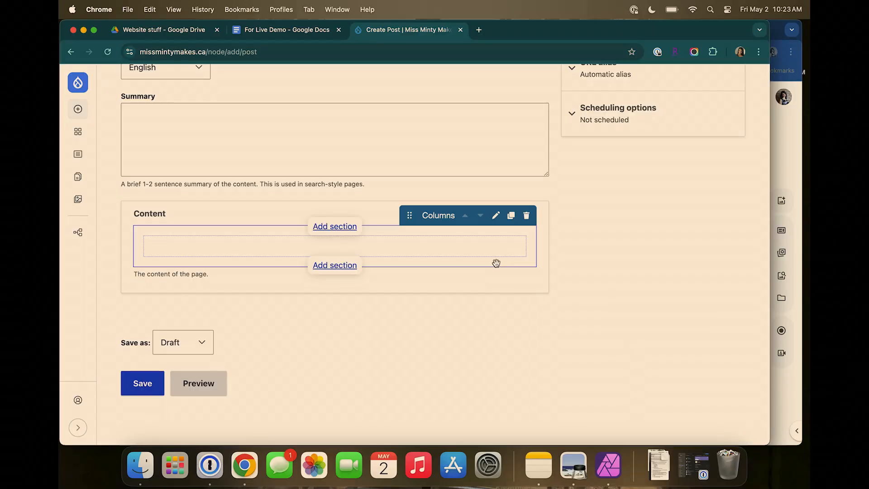
# - In the For Live Demo document, copy the Grocery Girls Knits text from its heading through "Watch their latest episode:"
pyautogui.click(290, 31)
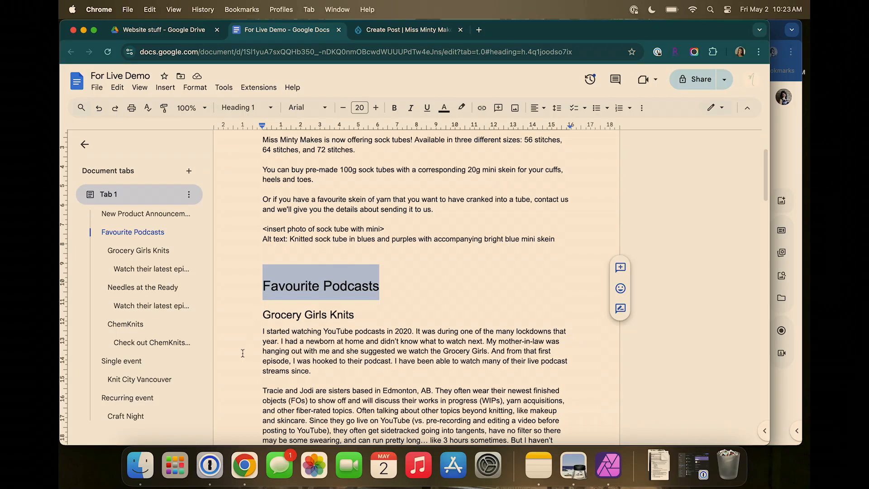
pyautogui.click(265, 196)
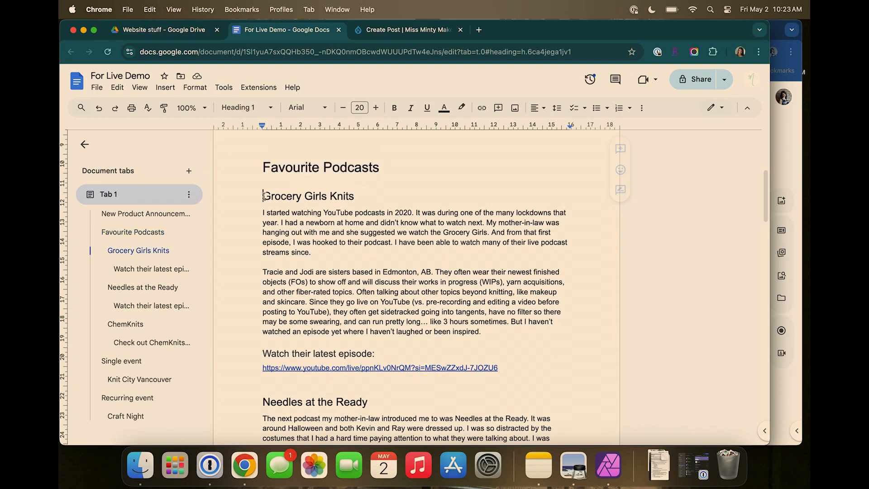
pyautogui.click(272, 60)
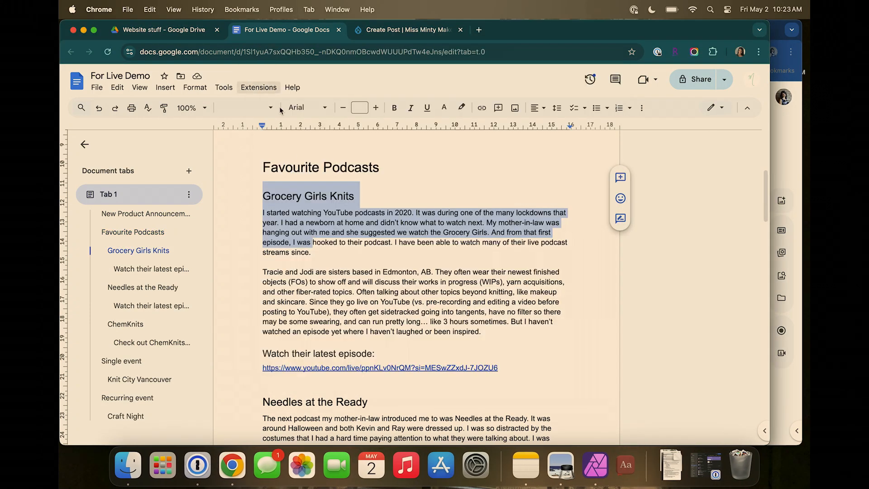
pyautogui.moveTo(374, 352); pyautogui.dragTo(260, 201)
pyautogui.press('super+c')
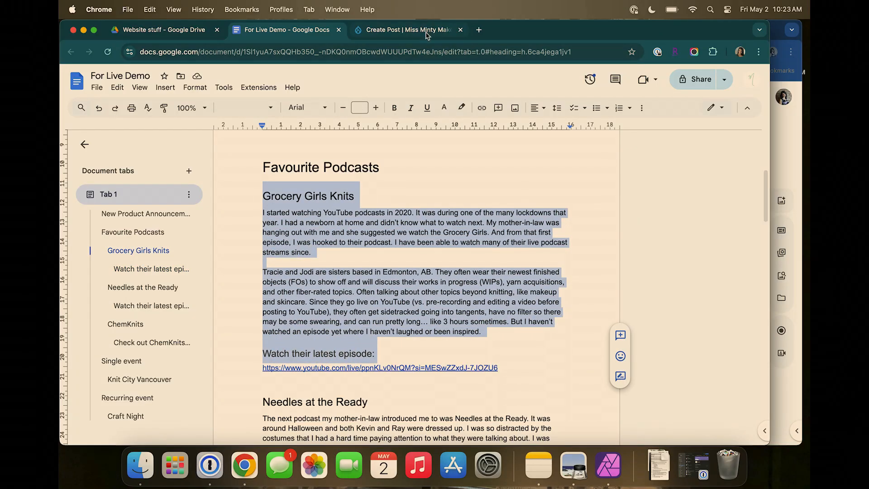
# - Add a Text Block to the Post's one-column section and paste the copied Grocery Girls Knits text into its body
pyautogui.click(407, 30)
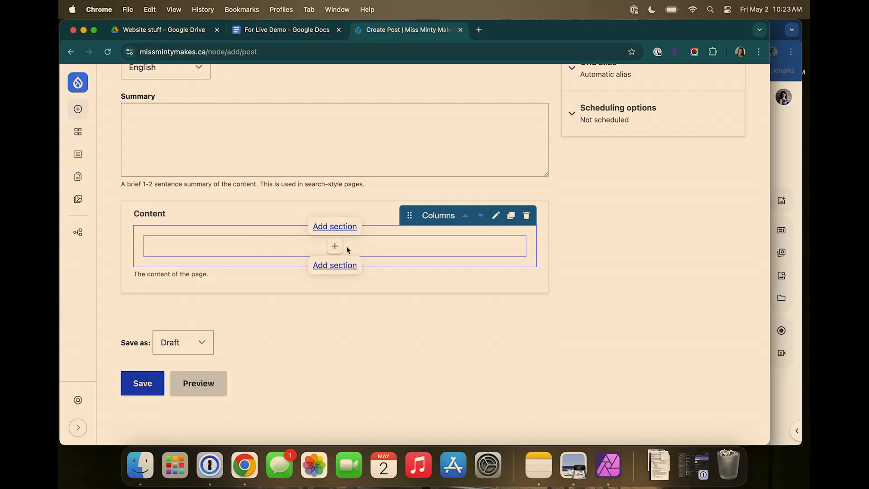
pyautogui.click(334, 247)
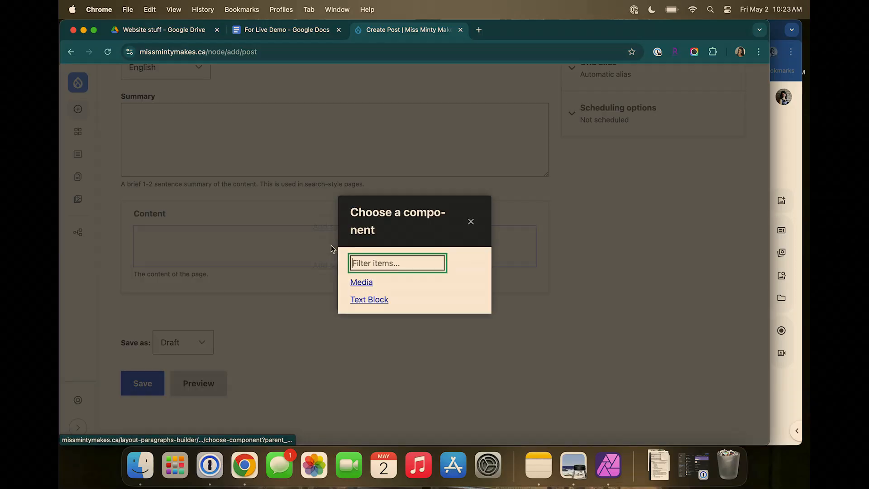
pyautogui.click(367, 299)
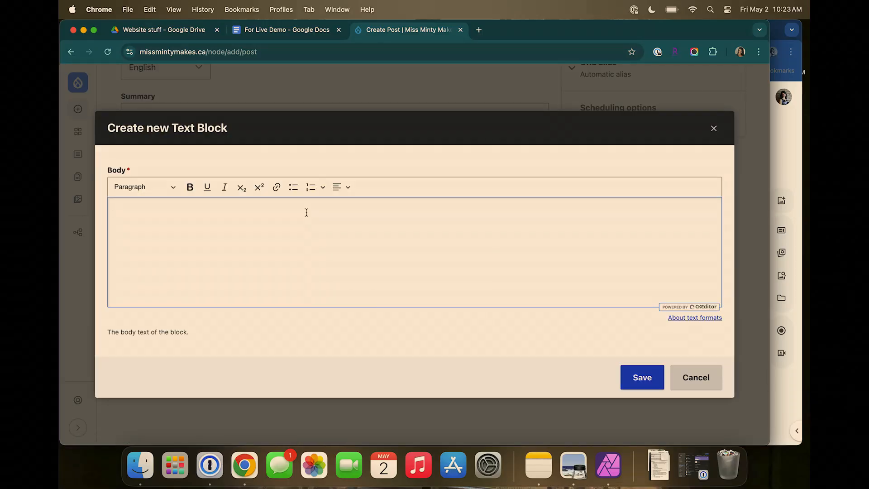
pyautogui.press('super+v')
pyautogui.press('BackSpace')
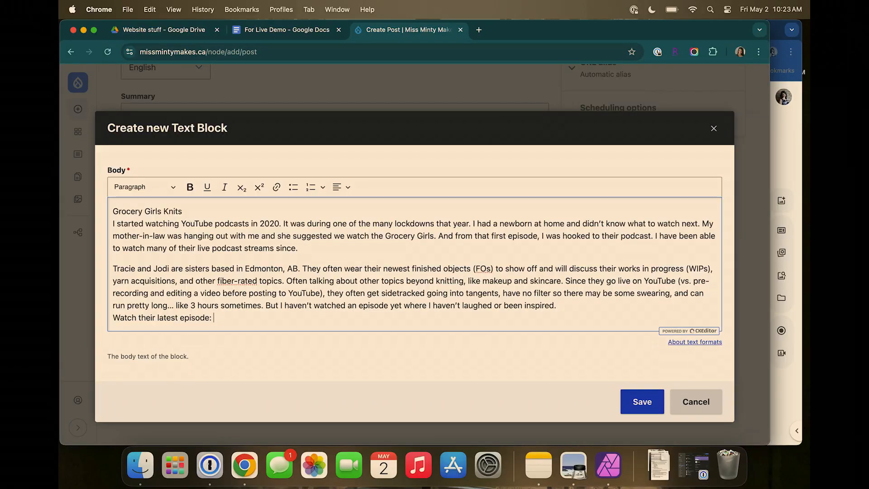
# - Separate "Grocery Girls Knits" into its own paragraph and format it as Heading 2
pyautogui.click(186, 212)
pyautogui.press('Return')
pyautogui.press('BackSpace')
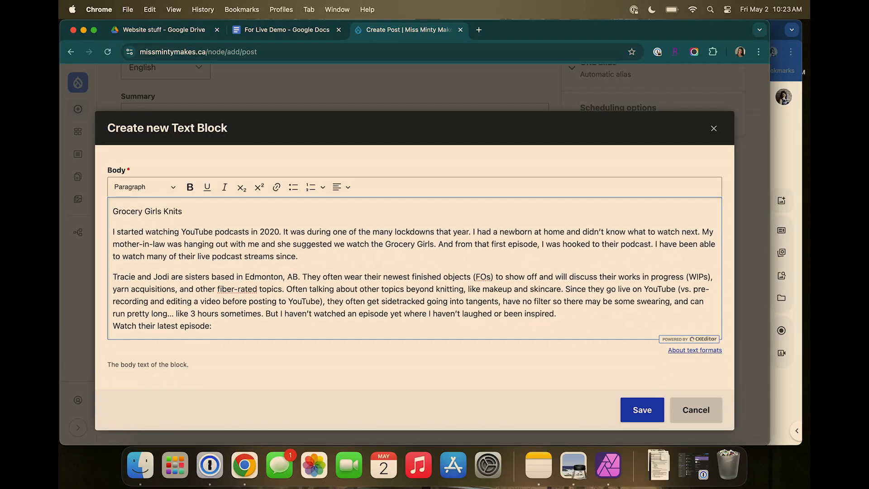
pyautogui.moveTo(183, 212); pyautogui.dragTo(113, 212)
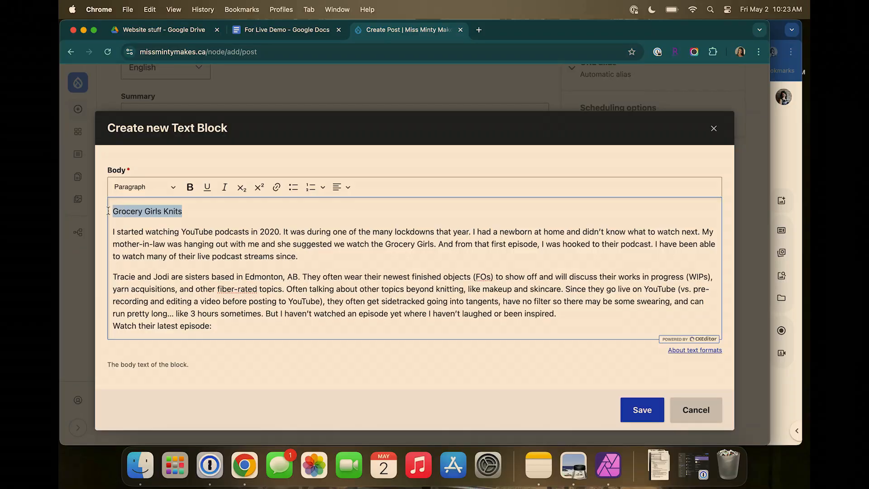
pyautogui.click(140, 191)
pyautogui.click(144, 223)
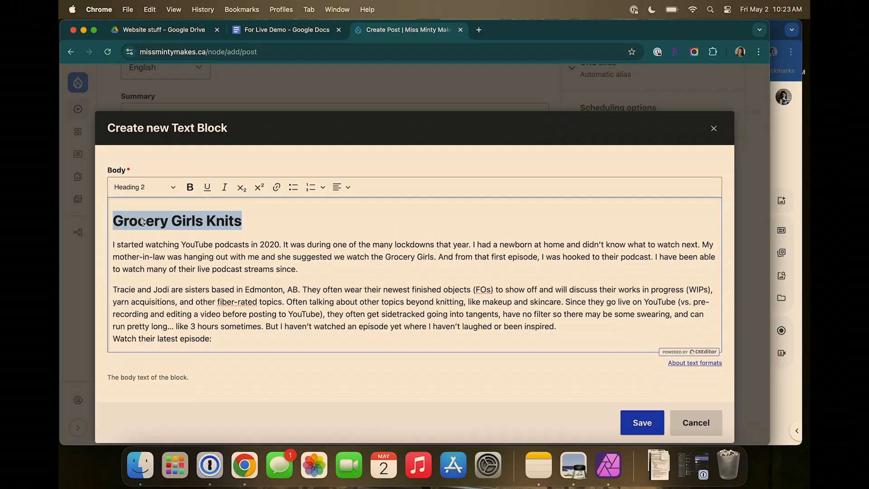
# - Put "Watch their latest episode:" on its own line, format it as Heading 3, and save the text block
pyautogui.click(114, 339)
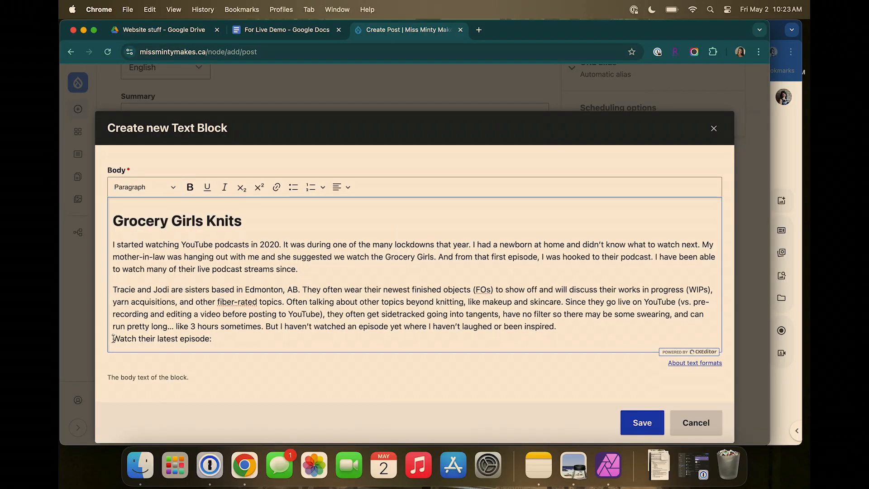
pyautogui.press('Return')
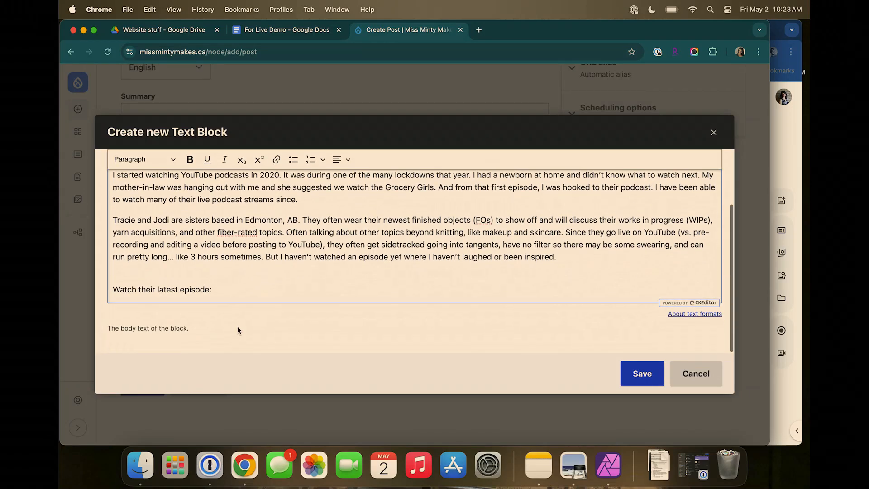
pyautogui.moveTo(215, 293); pyautogui.dragTo(114, 293)
pyautogui.click(152, 161)
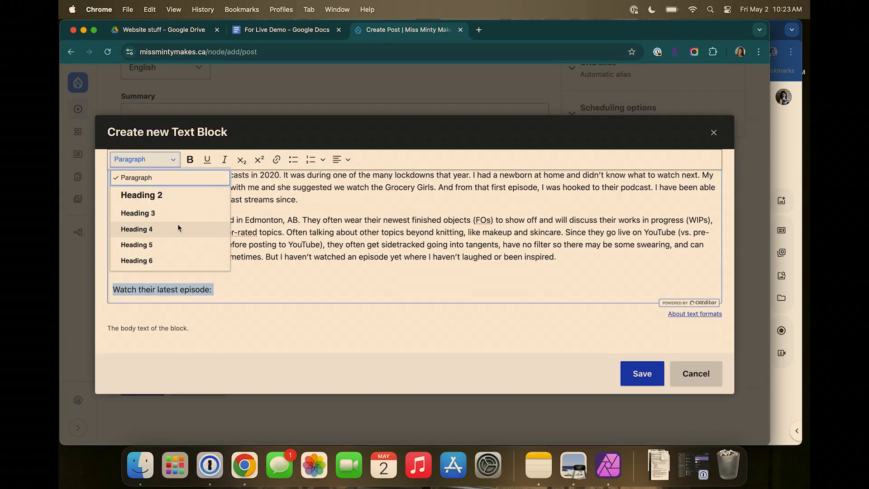
pyautogui.click(170, 210)
pyautogui.click(649, 374)
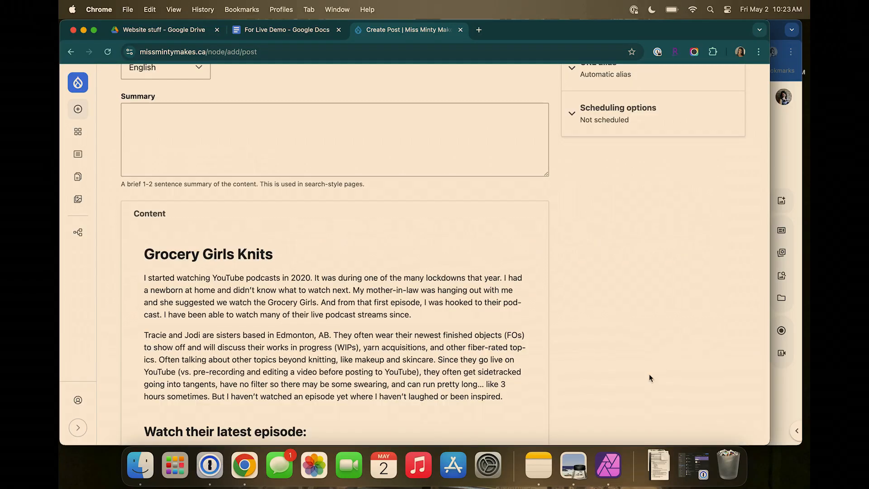
# - Add another one-column section below the Grocery Girls Knits text block
pyautogui.scroll(-5, 649, 374)
pyautogui.moveTo(325, 211)
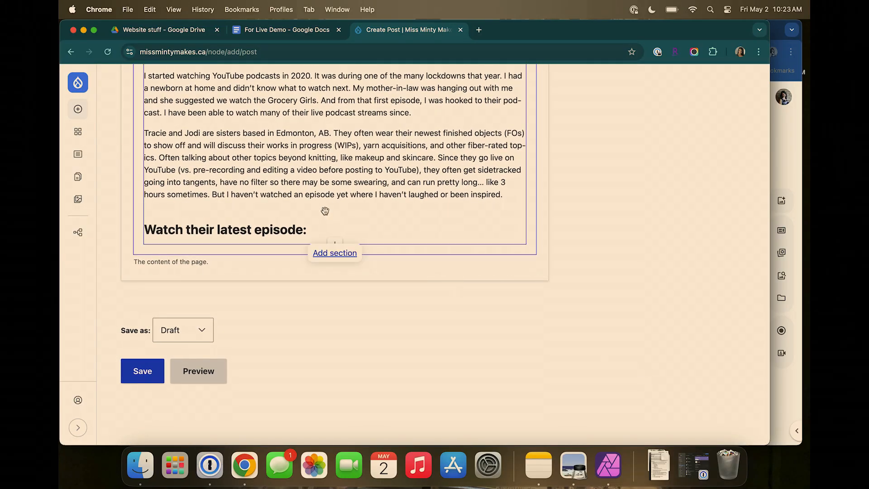
pyautogui.click(333, 257)
pyautogui.click(643, 340)
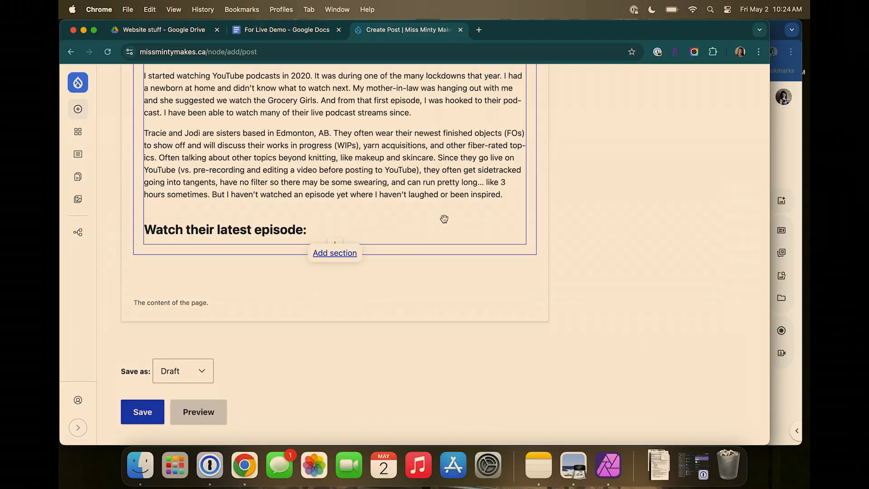
# - Copy the YouTube link under the Grocery Girls Knits "Watch their latest episode:" heading in the For Live Demo document
pyautogui.click(303, 29)
pyautogui.click(512, 379)
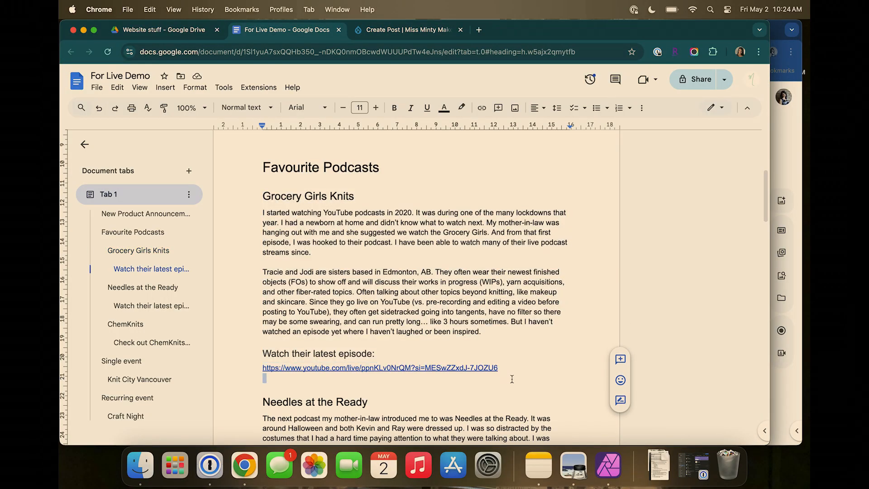
pyautogui.press('Up')
pyautogui.hotkey('shift', 'Down')
pyautogui.press('super+c')
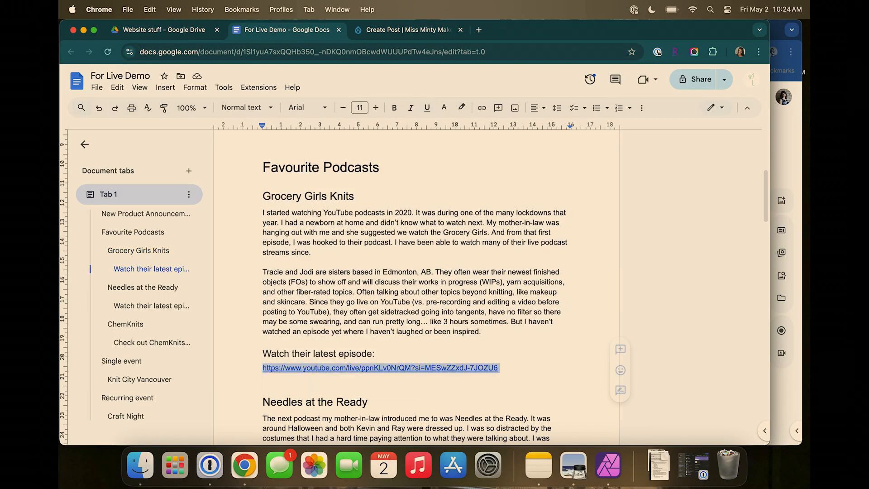
# - Add a Media component to the Post's new section, create a video from the copied YouTube link, and insert it
pyautogui.click(412, 31)
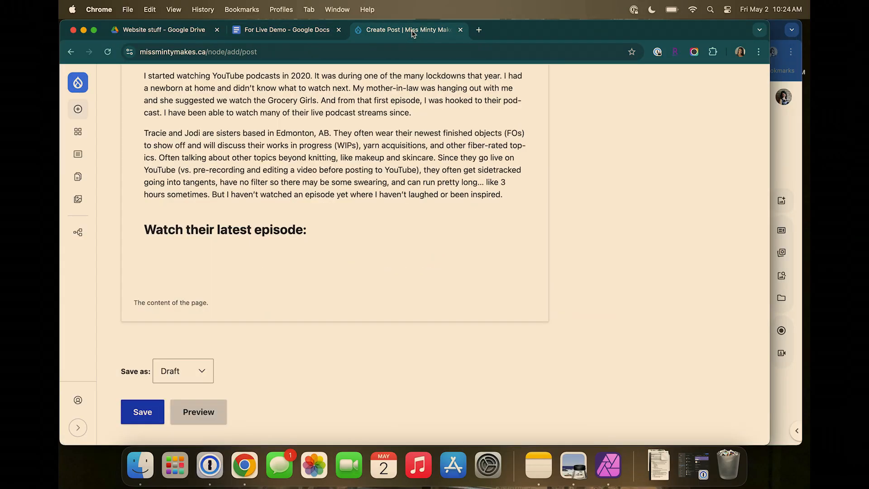
pyautogui.click(333, 277)
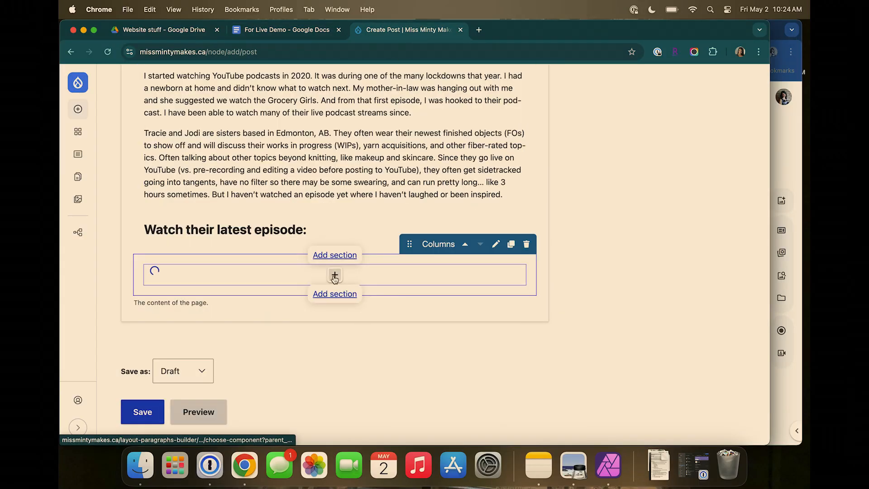
pyautogui.click(363, 283)
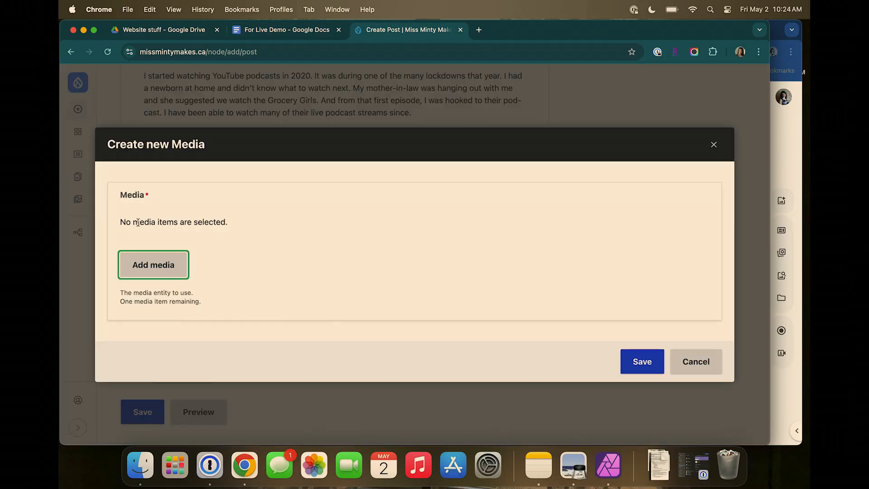
pyautogui.click(153, 265)
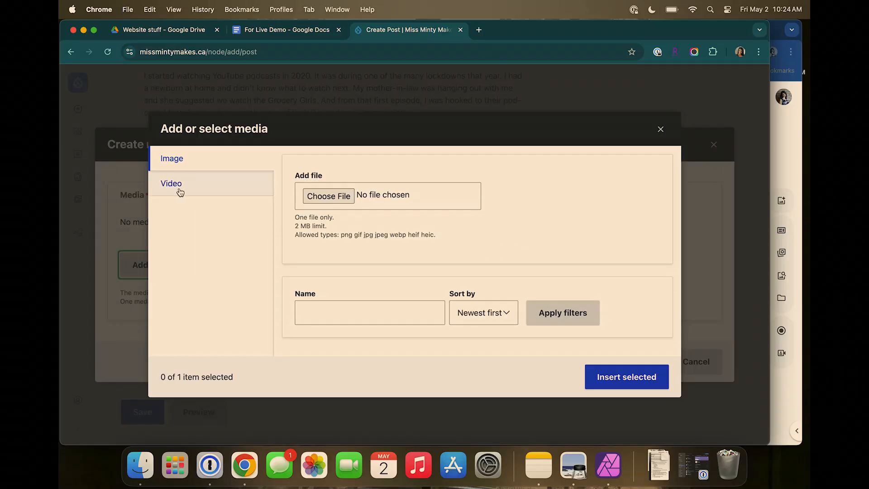
pyautogui.click(180, 192)
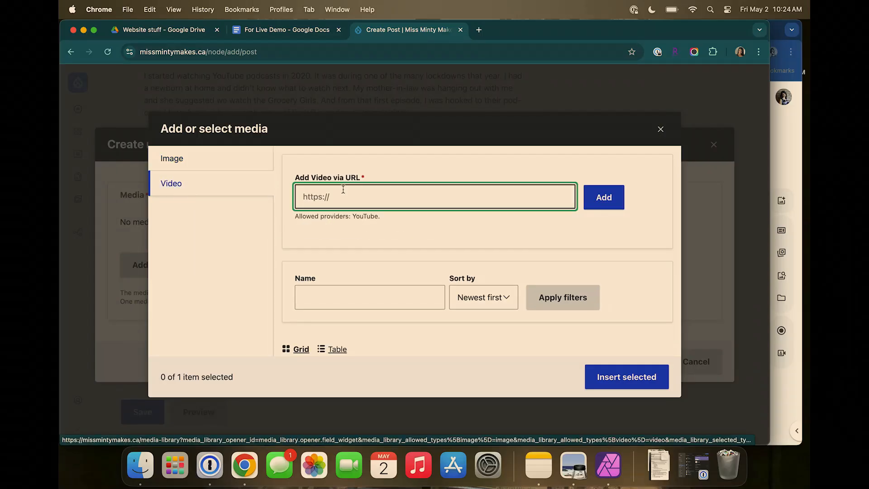
pyautogui.press('super+v')
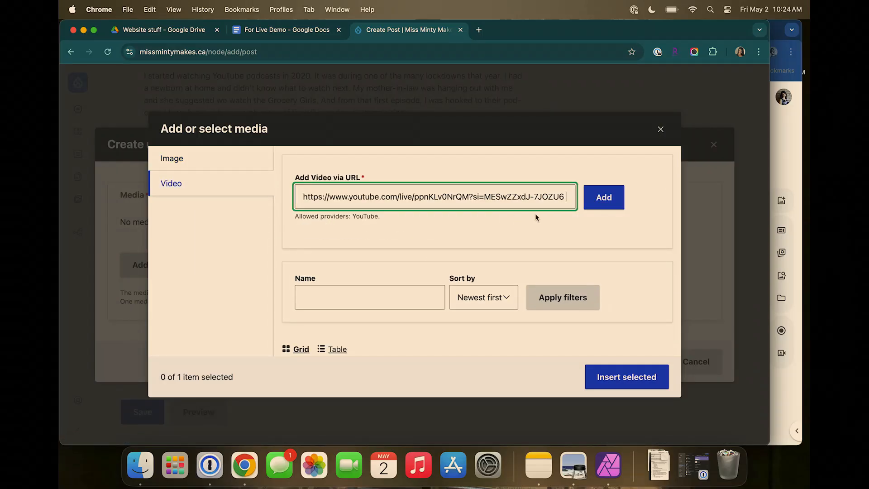
pyautogui.click(604, 196)
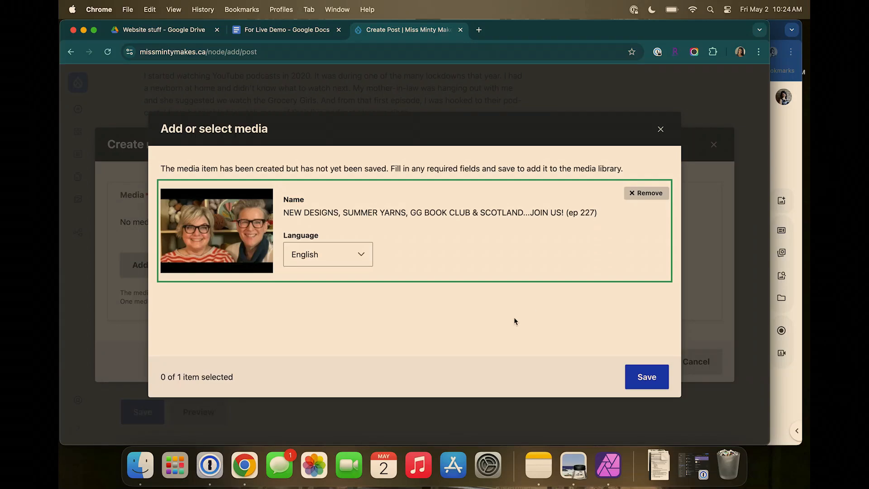
pyautogui.click(644, 372)
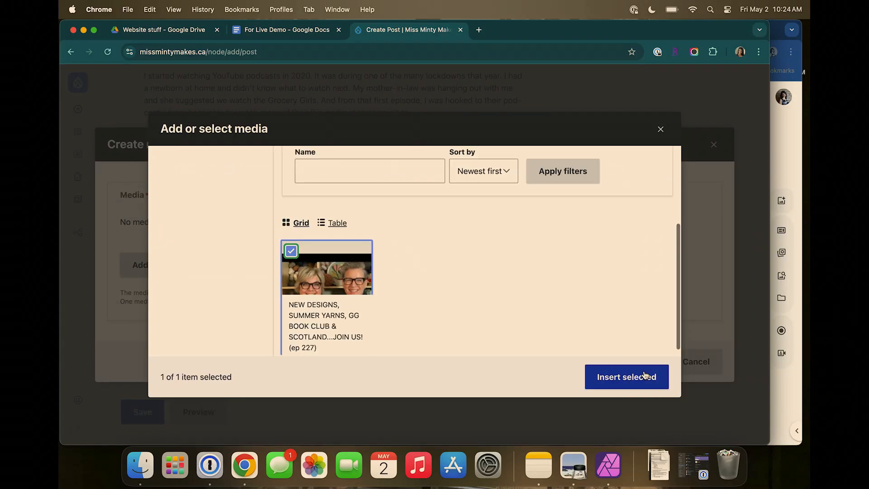
pyautogui.click(645, 375)
pyautogui.click(640, 388)
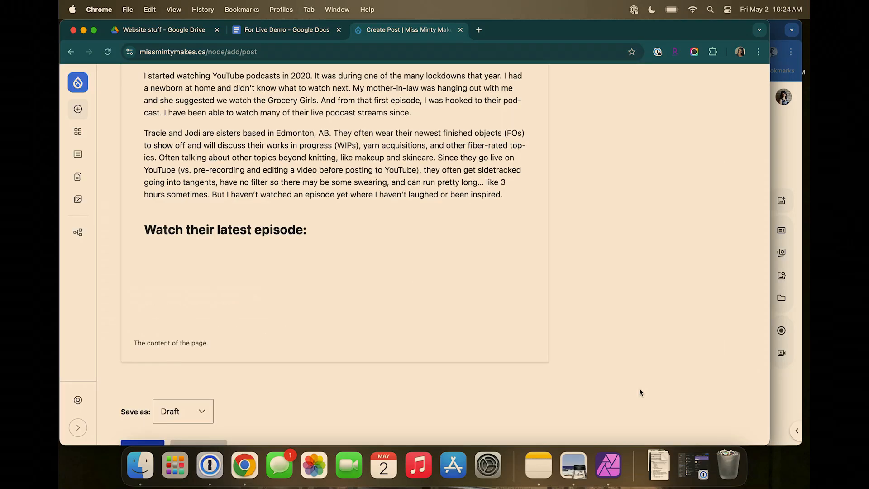
# - Save the Favourite Podcasts Post as a draft and check the text and embedded video on its page
pyautogui.scroll(-4, 397, 352)
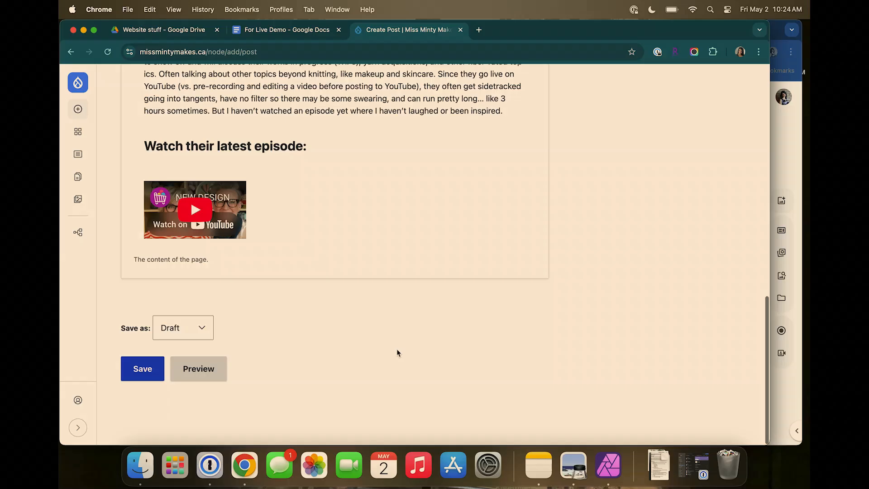
pyautogui.click(137, 371)
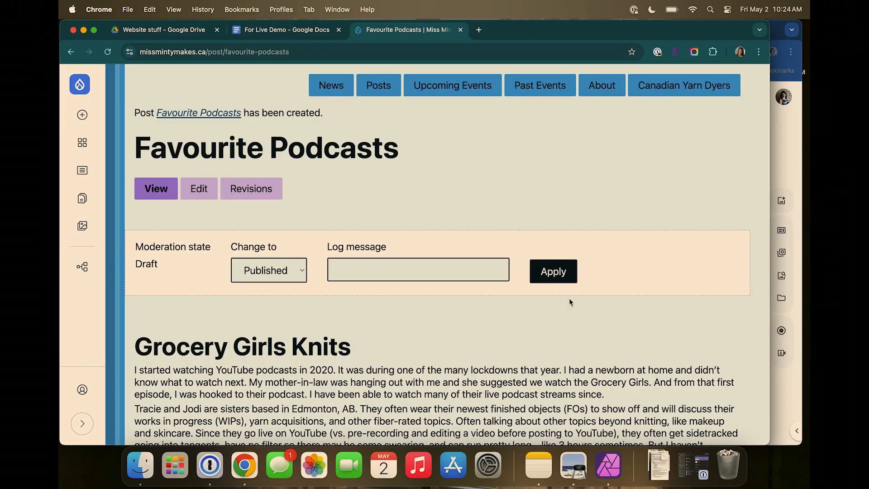
pyautogui.scroll(-5, 563, 316)
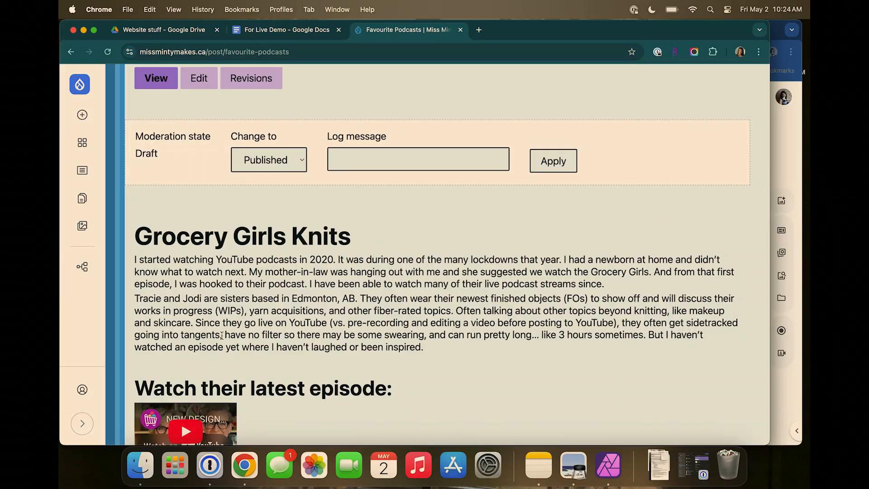
pyautogui.scroll(-1, 263, 386)
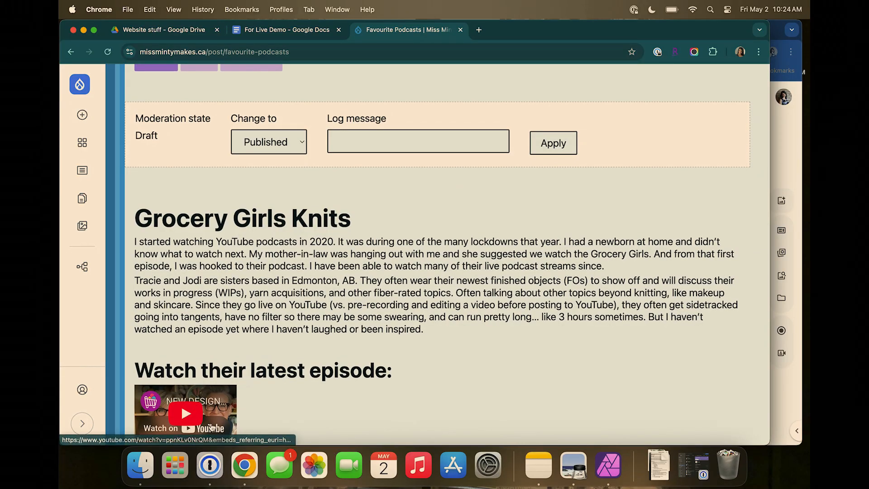
# - In the For Live Demo document, copy the Needles at the Ready text from its heading through "Watch their latest episode:"
pyautogui.click(269, 28)
pyautogui.scroll(-3, 313, 196)
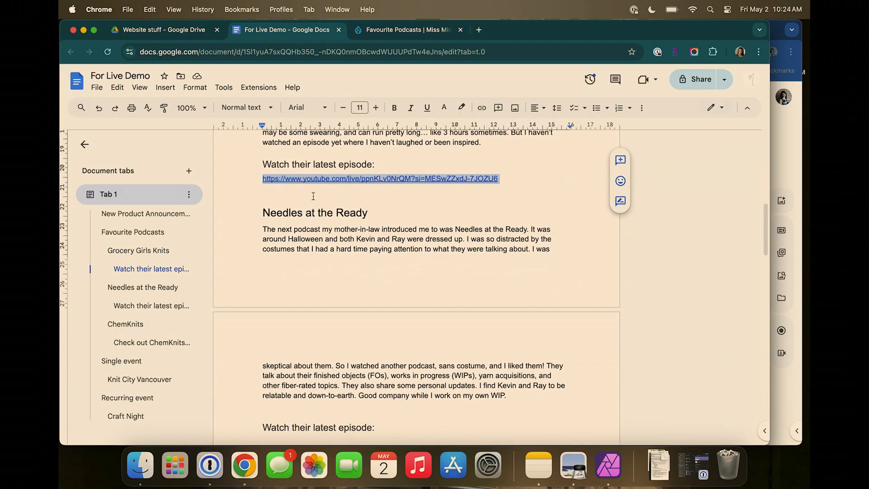
pyautogui.click(261, 209)
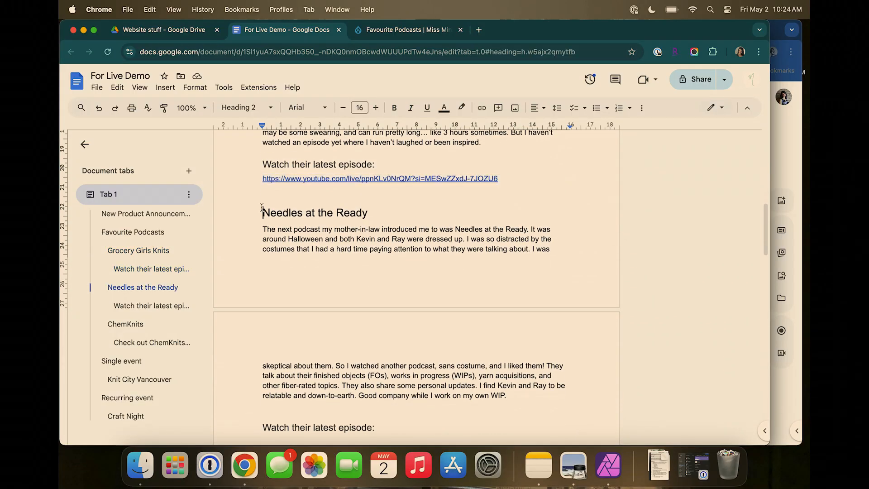
pyautogui.moveTo(262, 210); pyautogui.dragTo(378, 421)
pyautogui.press('super+c')
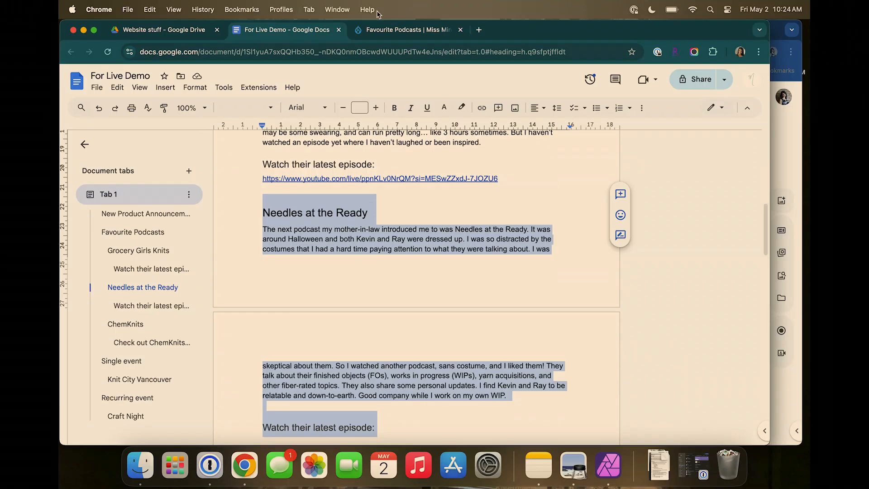
# - Open the Favourite Podcasts Post for editing and add a one-column section below the Grocery Girls Knits video
pyautogui.click(399, 30)
pyautogui.scroll(3, 270, 294)
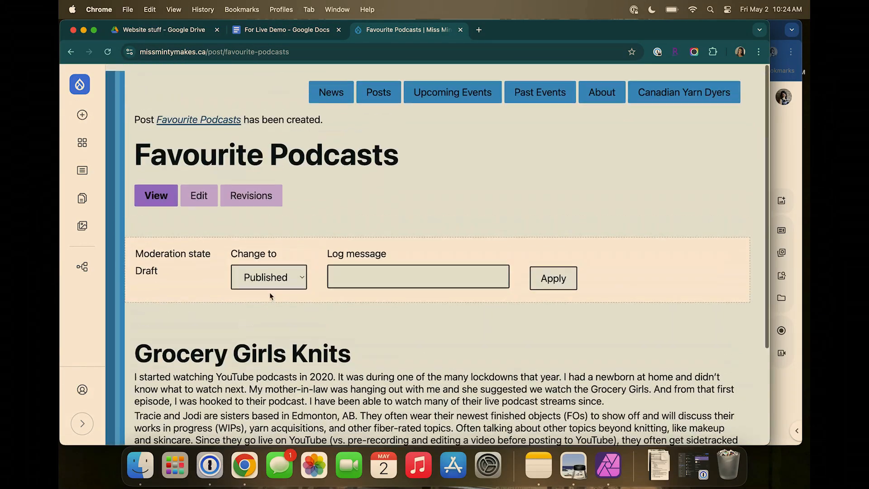
pyautogui.click(200, 195)
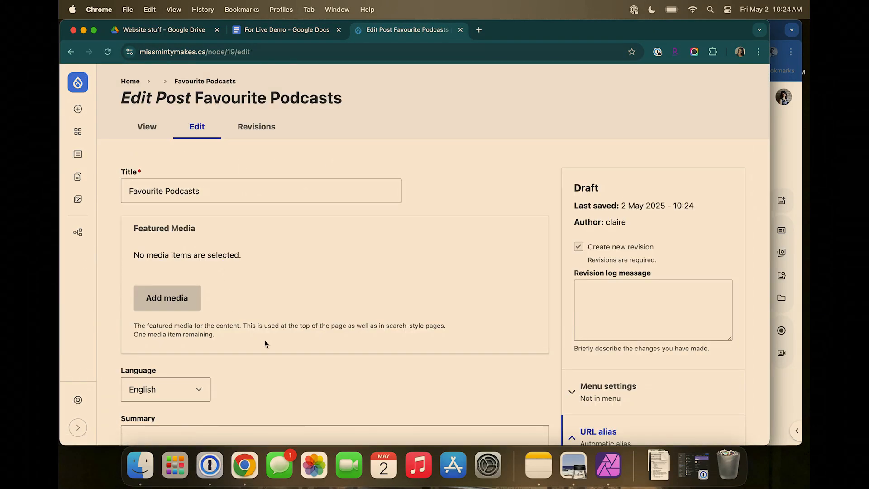
pyautogui.scroll(-15, 265, 343)
pyautogui.click(333, 277)
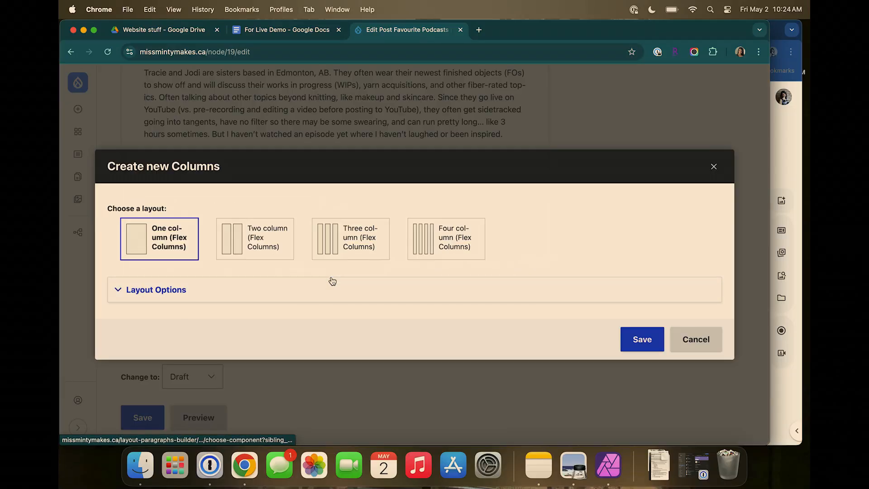
pyautogui.click(641, 341)
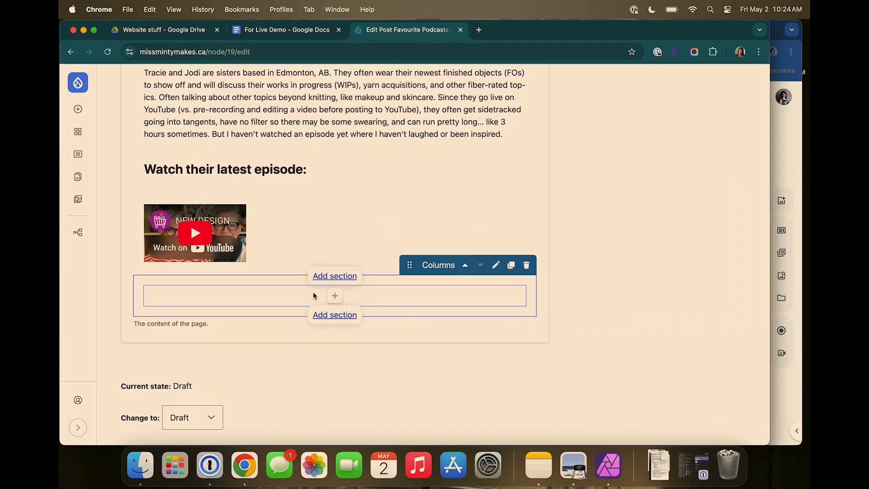
# - Add a Text Block with the copied Needles at the Ready text and format "Watch their latest episode:" as Heading 3
pyautogui.click(335, 296)
pyautogui.click(371, 299)
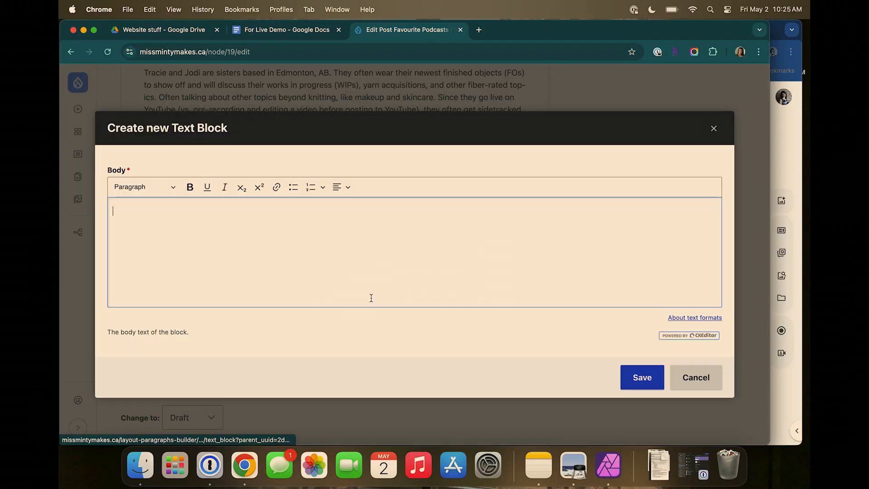
pyautogui.press('super+v')
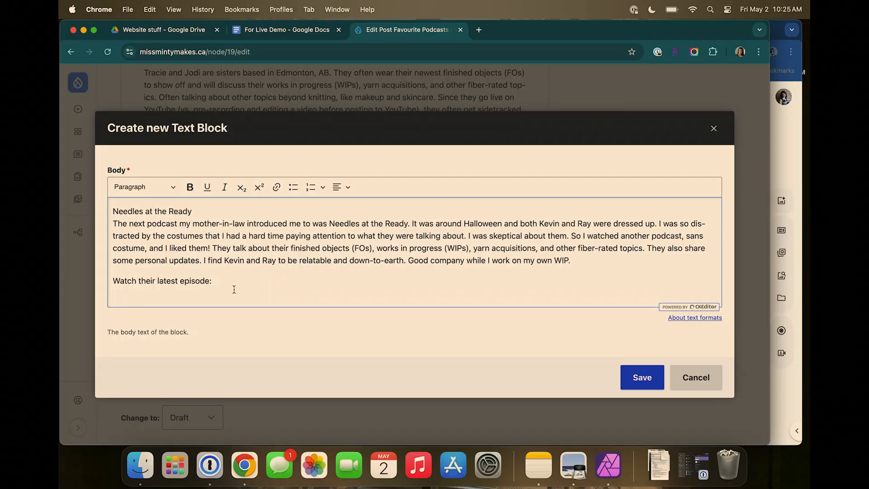
pyautogui.press('shift+super+Left')
pyautogui.click(129, 186)
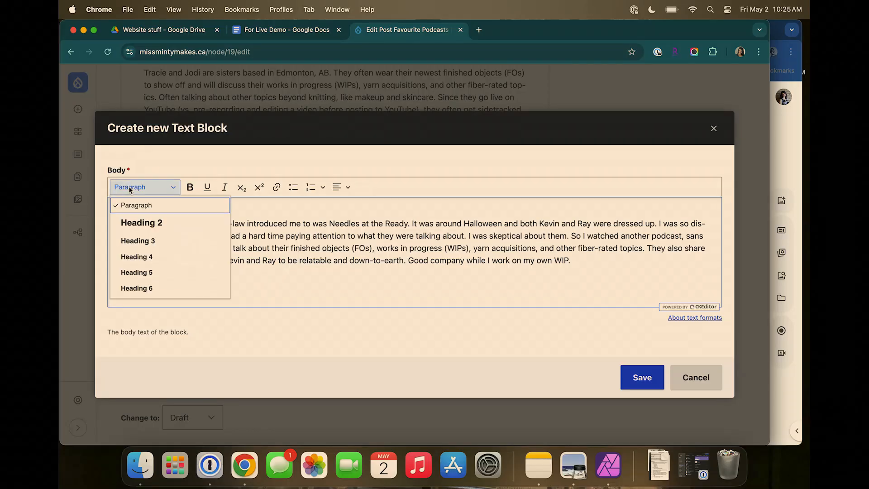
pyautogui.click(136, 239)
# - Try to format only the "Needles at the Ready" line as Heading 2, then undo the change
pyautogui.moveTo(199, 208); pyautogui.dragTo(108, 209)
pyautogui.click(131, 186)
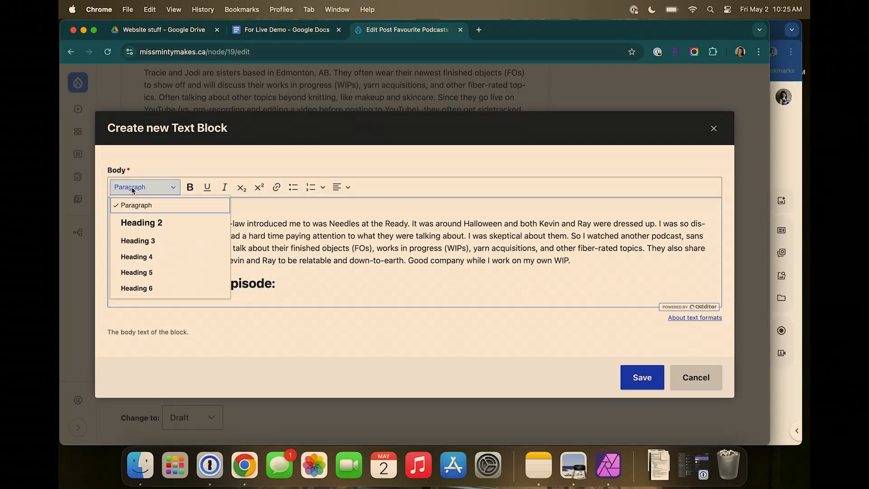
pyautogui.click(138, 229)
pyautogui.click(108, 233)
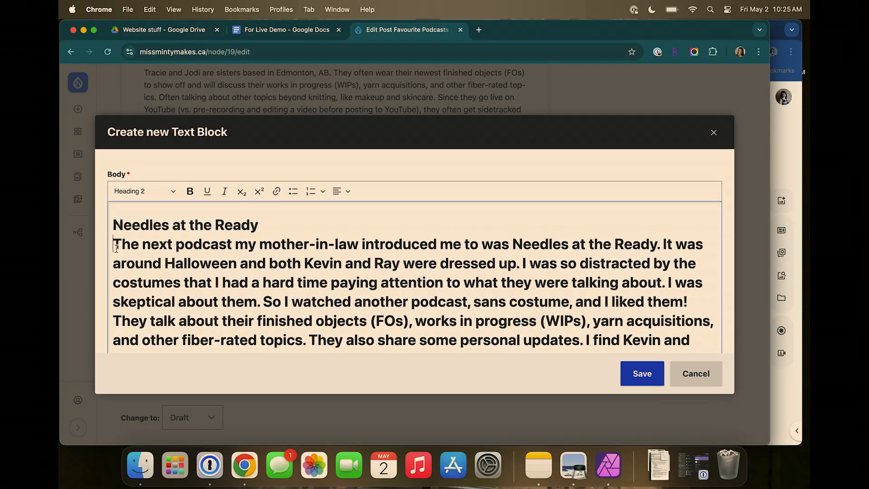
pyautogui.press('Return')
pyautogui.press('super+z')
pyautogui.press('super+z')
# - Split "Needles at the Ready" into its own paragraph, format it as Heading 2, and save the Text Block
pyautogui.click(112, 228)
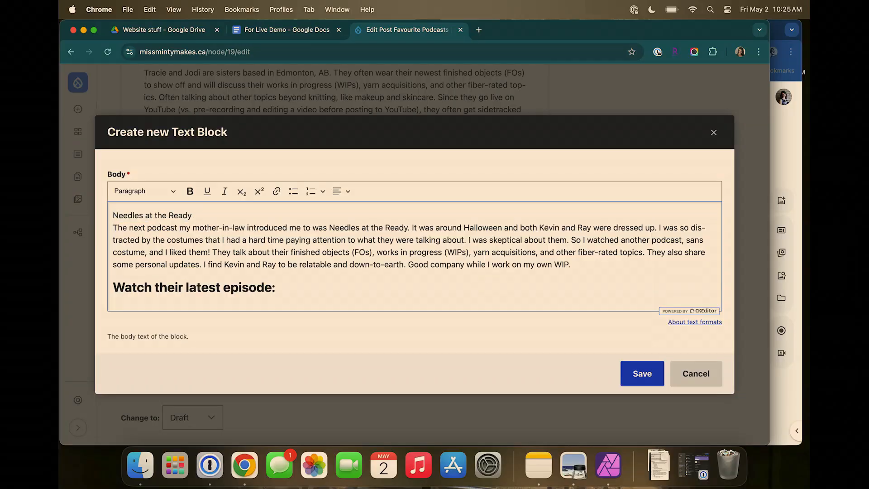
pyautogui.press('Return')
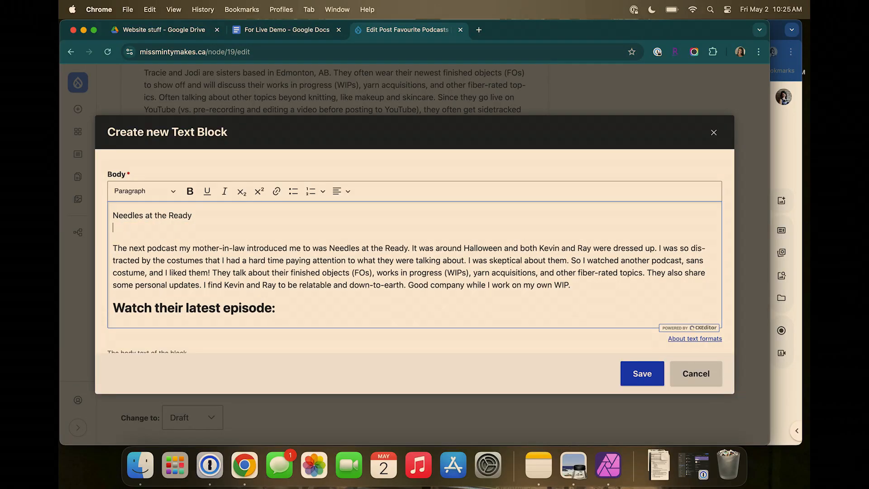
pyautogui.press('BackSpace')
pyautogui.press('shift+super+Left')
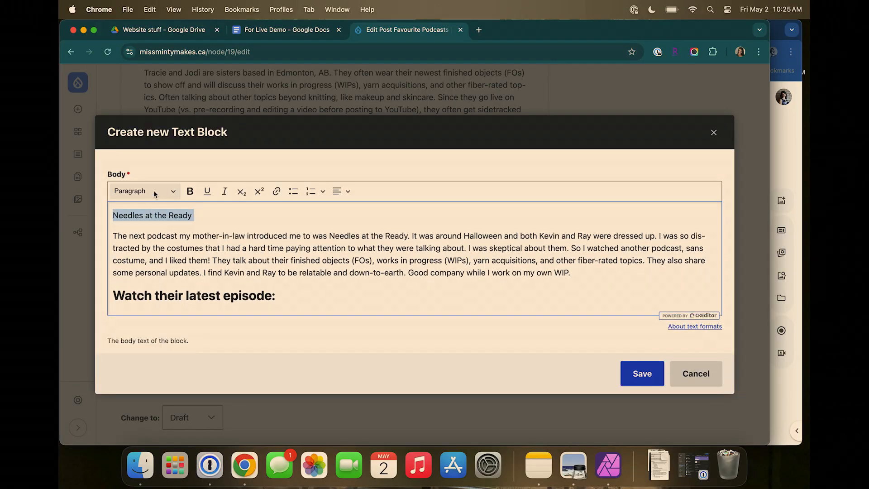
pyautogui.click(156, 191)
pyautogui.click(151, 226)
pyautogui.scroll(-1, 493, 221)
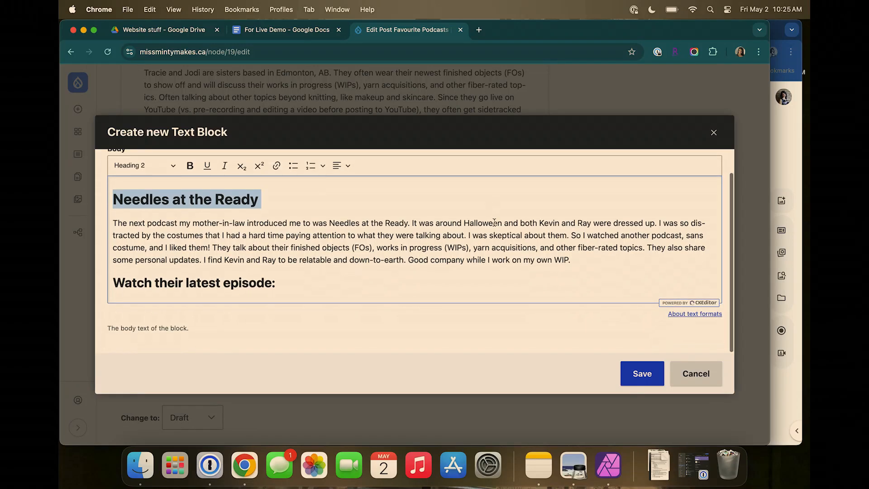
pyautogui.click(637, 374)
# - Add a one-column section below the Needles at the Ready text section
pyautogui.scroll(-3, 469, 362)
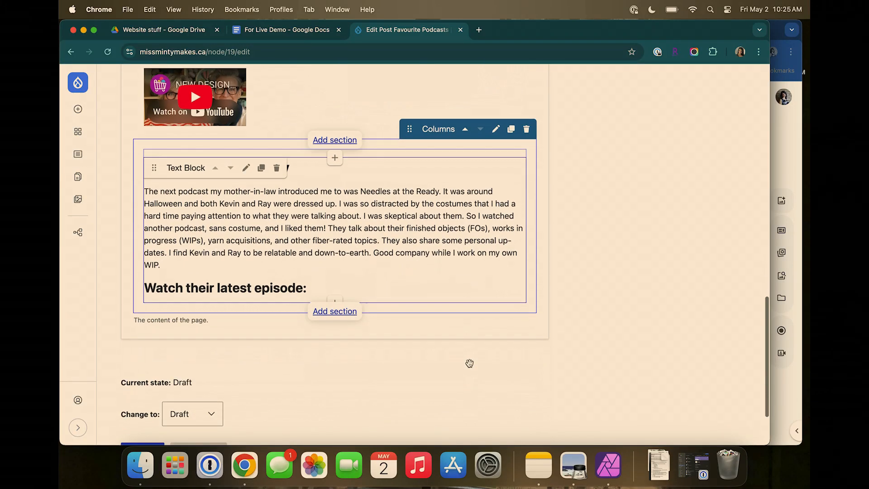
pyautogui.click(339, 311)
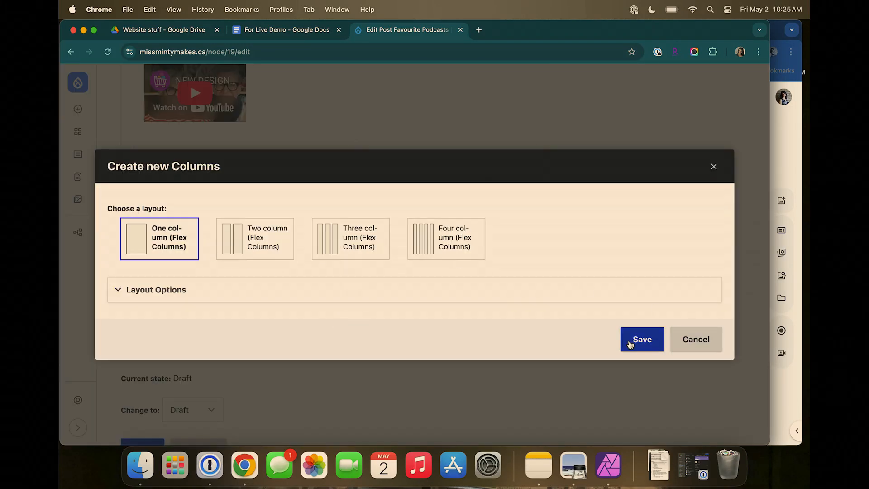
pyautogui.click(630, 344)
# - In the For Live Demo document, copy the YouTube link under the Needles at the Ready "Watch their latest episode:" heading
pyautogui.click(286, 30)
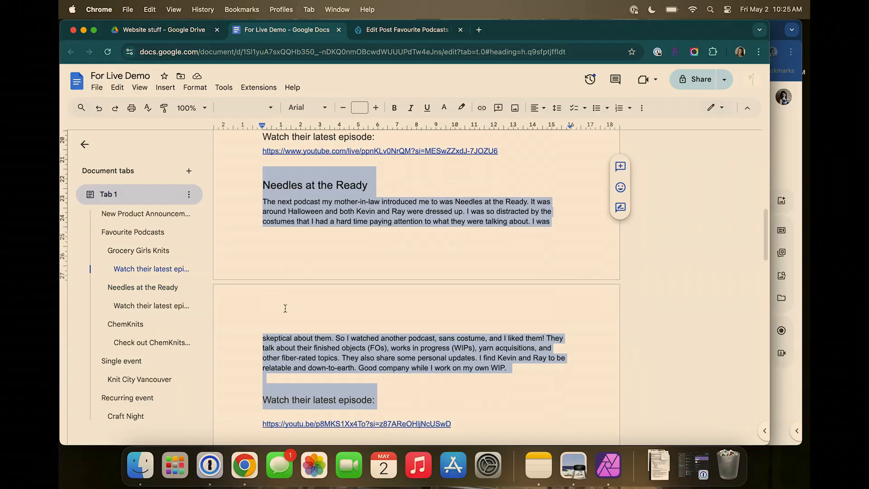
pyautogui.scroll(-3, 286, 308)
pyautogui.click(258, 320)
pyautogui.hotkey('shift', 'Down')
pyautogui.press('super+c')
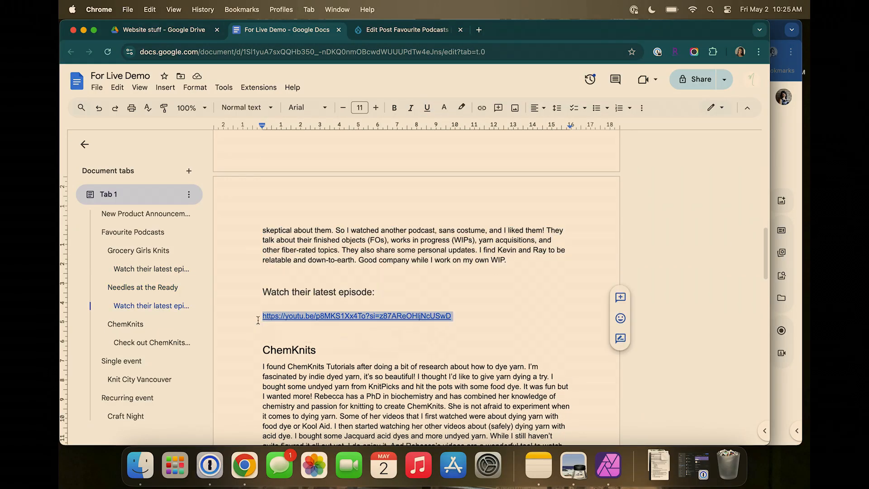
# - Add a Media component to the Post's empty section and look through the existing videos in the media library
pyautogui.click(421, 30)
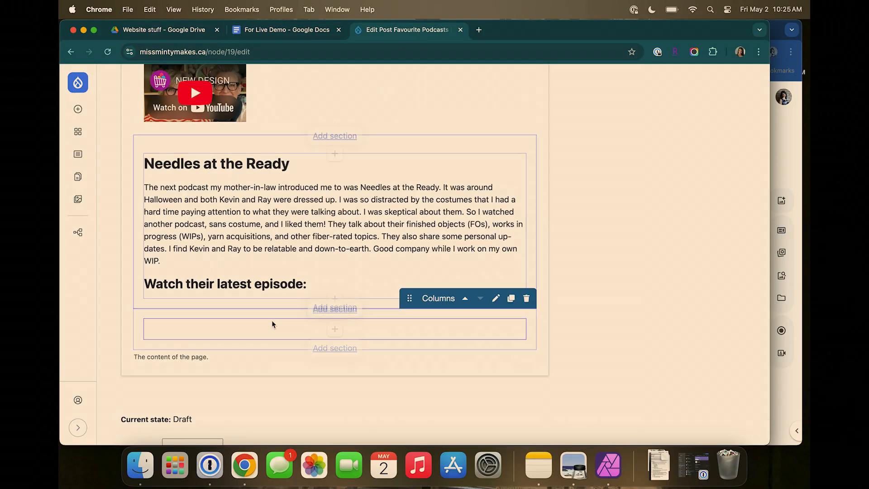
pyautogui.scroll(-1, 272, 324)
pyautogui.click(335, 297)
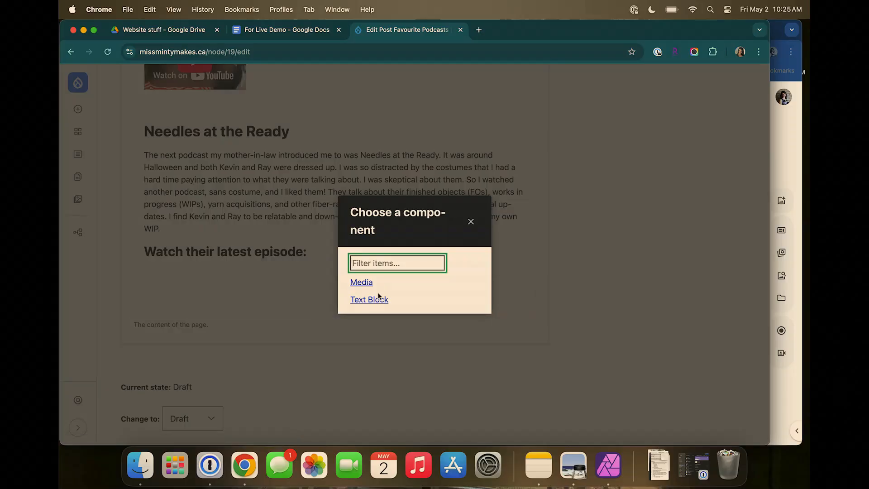
pyautogui.click(360, 284)
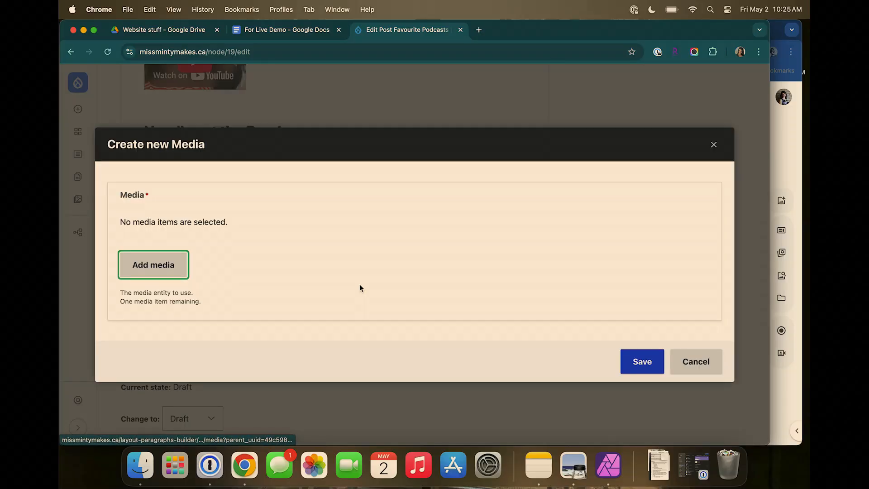
pyautogui.click(139, 269)
pyautogui.click(164, 186)
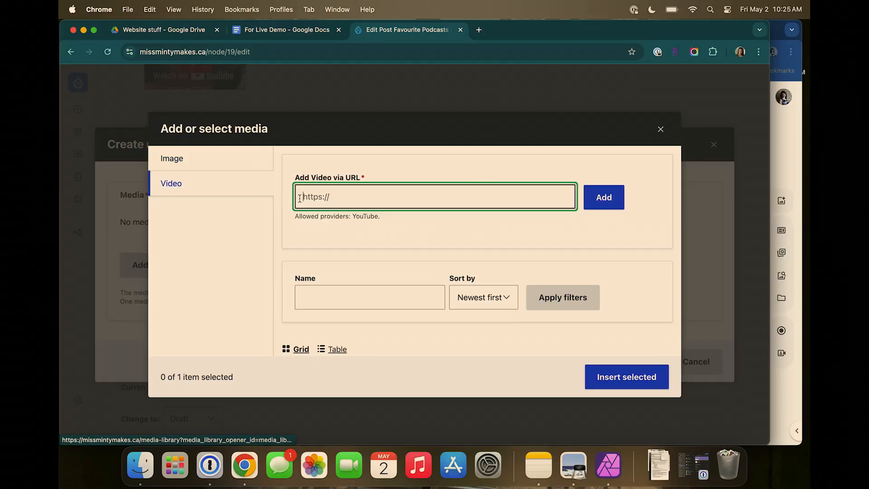
pyautogui.scroll(-5, 347, 245)
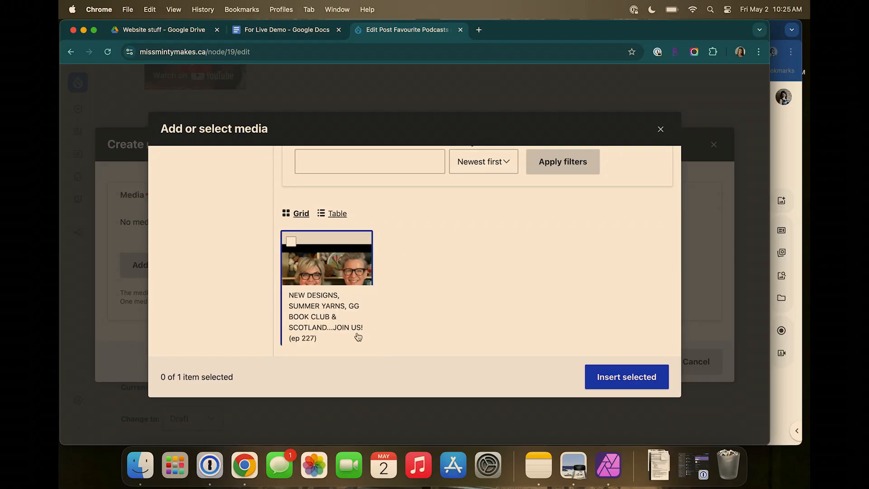
pyautogui.scroll(5, 358, 337)
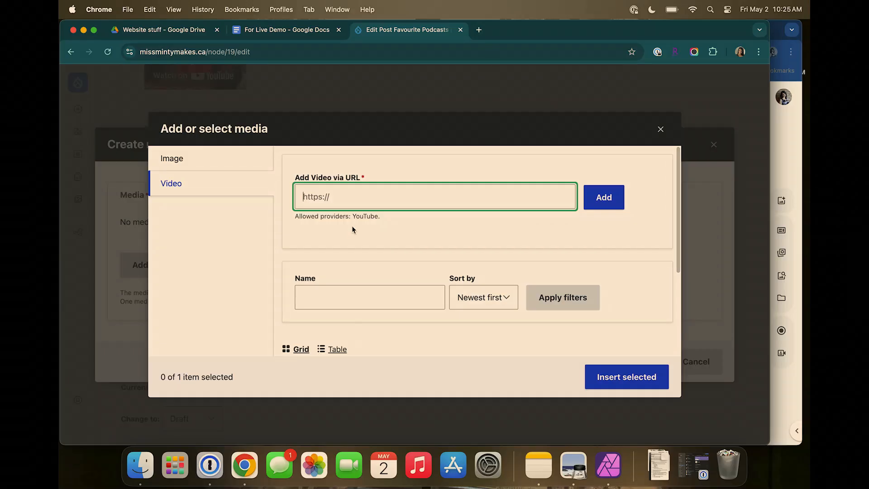
# - Create a video from the copied Needles at the Ready YouTube link, insert it, and save the Media component
pyautogui.press('super+v')
pyautogui.click(612, 199)
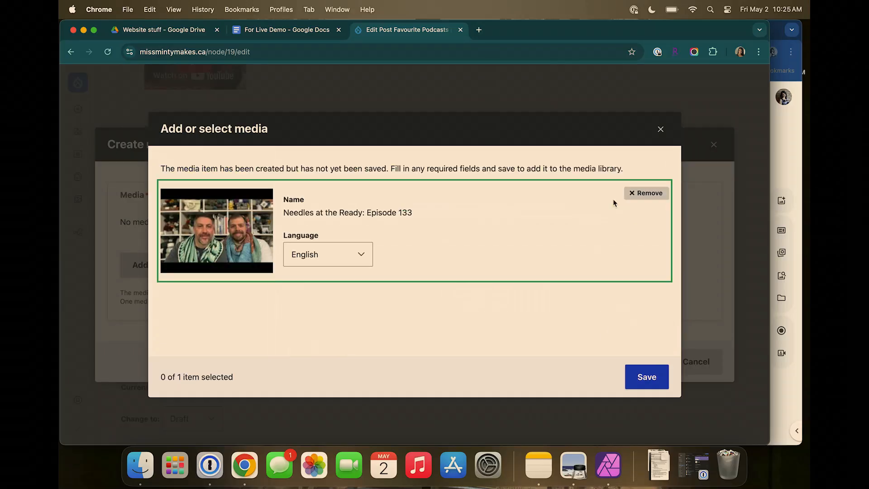
pyautogui.click(646, 377)
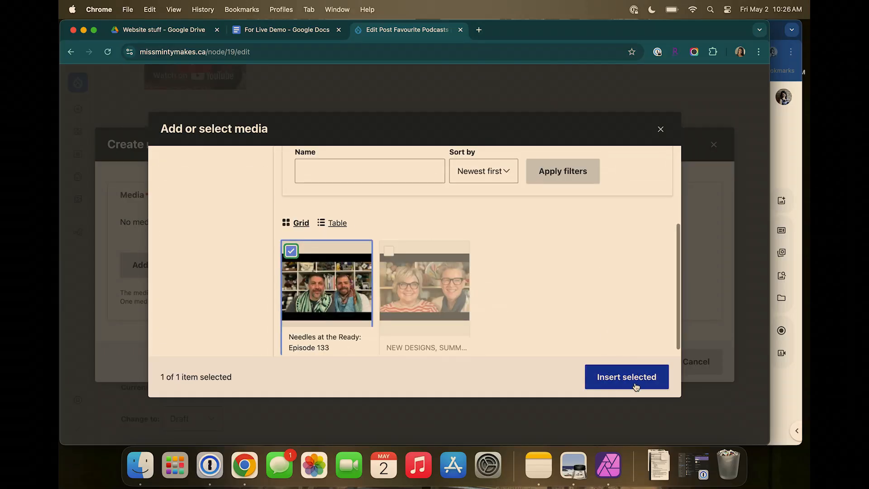
pyautogui.click(637, 383)
pyautogui.click(643, 390)
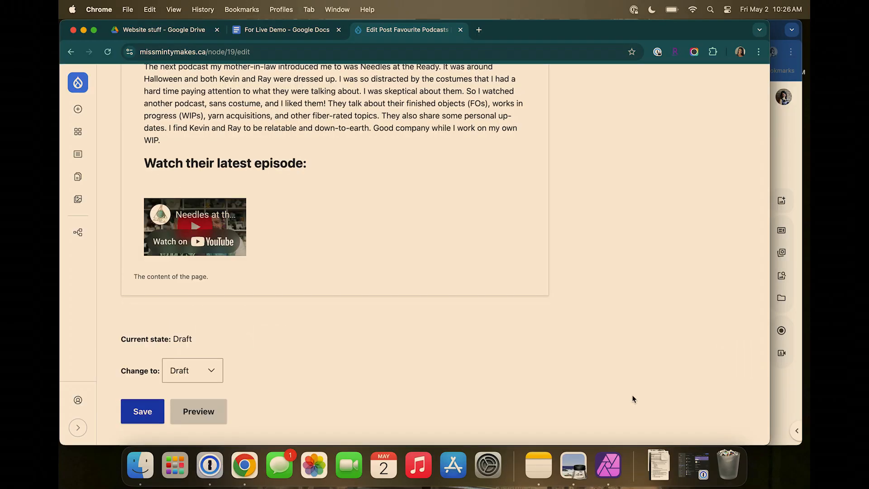
# - Save the Post as a draft and review both podcast sections with their embedded videos on its page
pyautogui.click(140, 382)
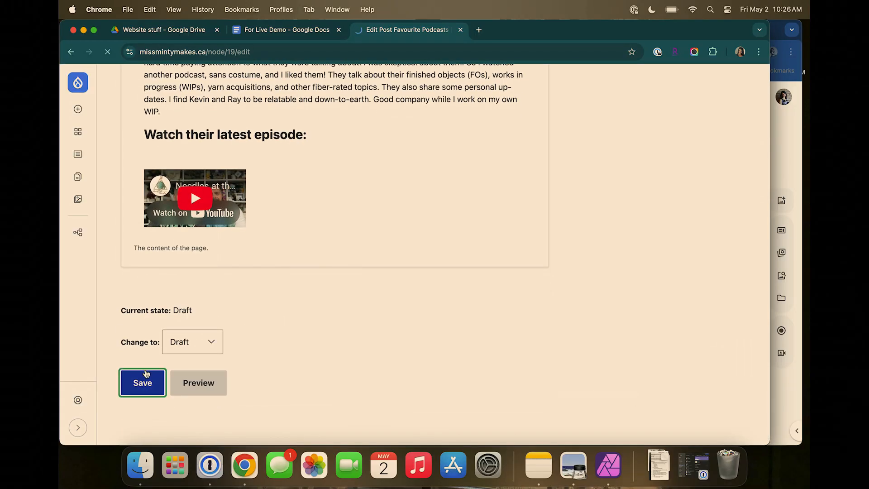
pyautogui.scroll(-10, 492, 251)
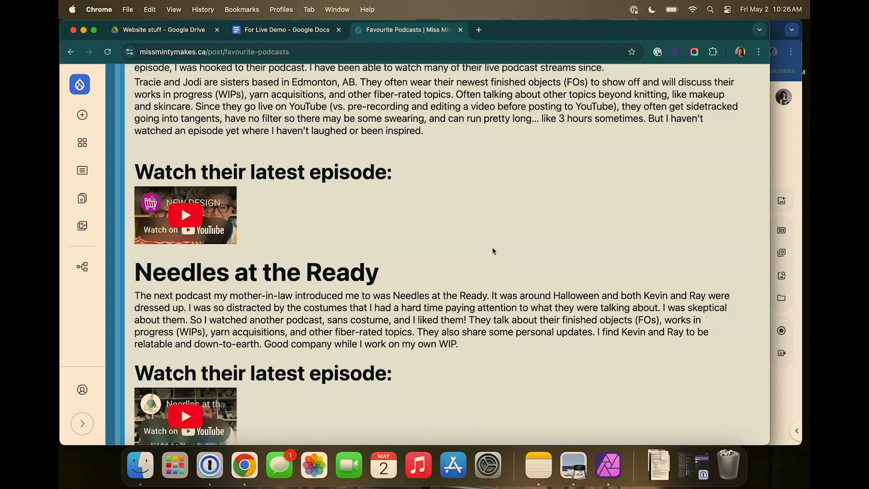
pyautogui.scroll(-1, 492, 248)
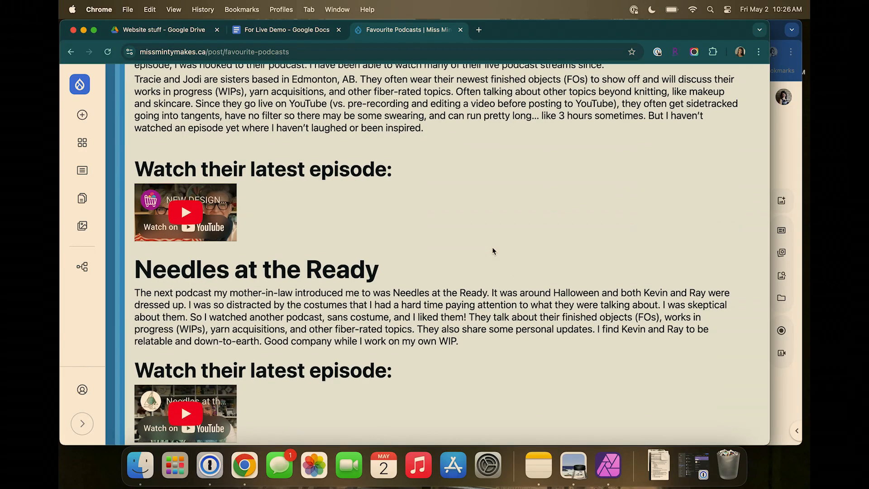
pyautogui.scroll(2, 492, 250)
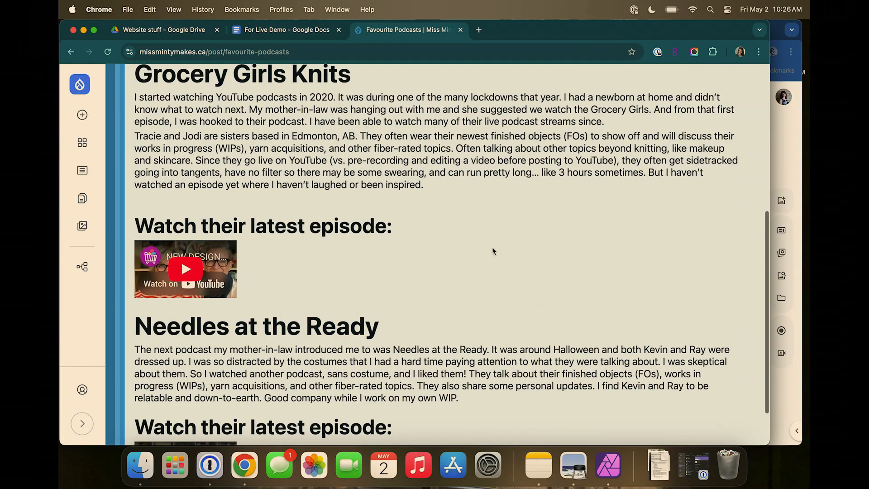
pyautogui.scroll(4, 493, 250)
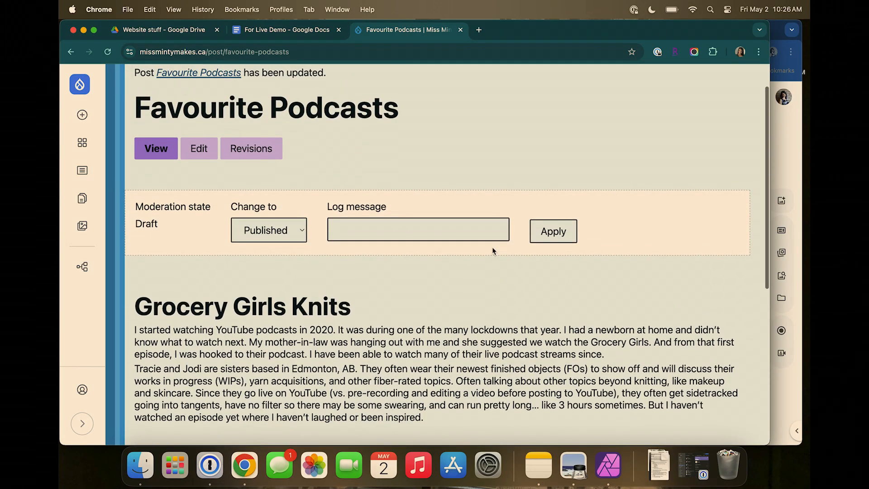
pyautogui.scroll(-5, 493, 251)
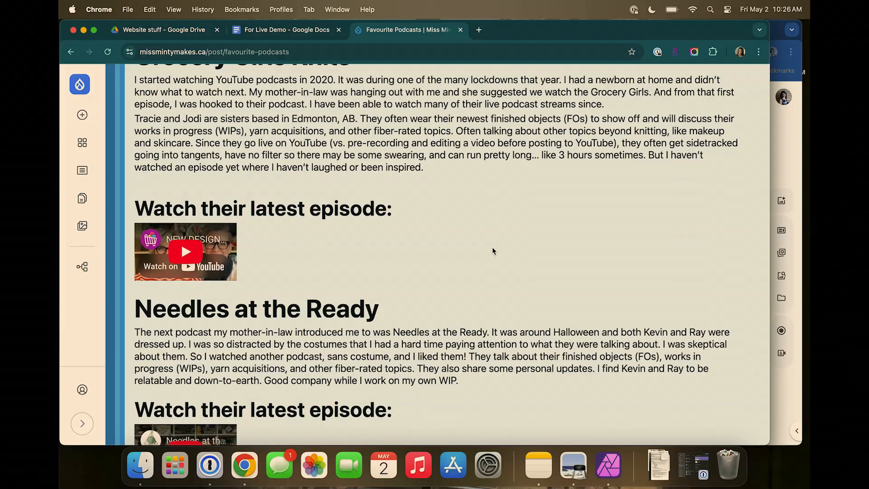
pyautogui.scroll(-1, 492, 250)
pyautogui.scroll(5, 493, 251)
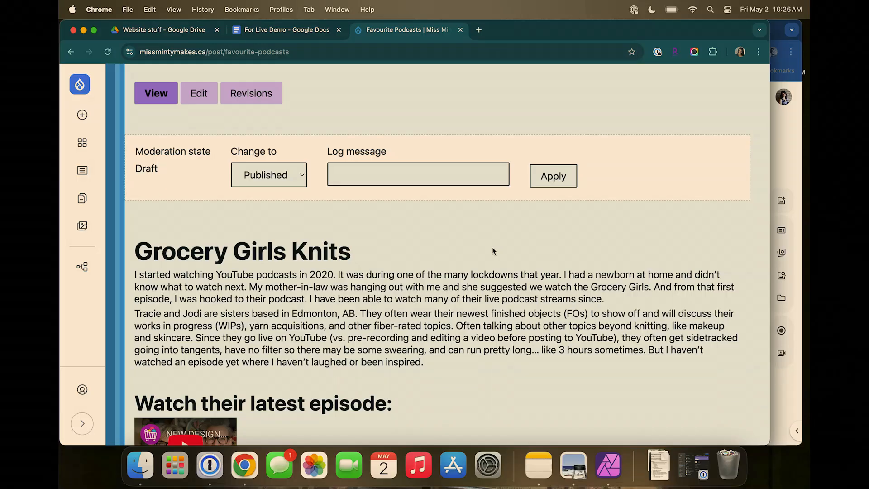
pyautogui.scroll(3, 494, 251)
pyautogui.scroll(1, 492, 251)
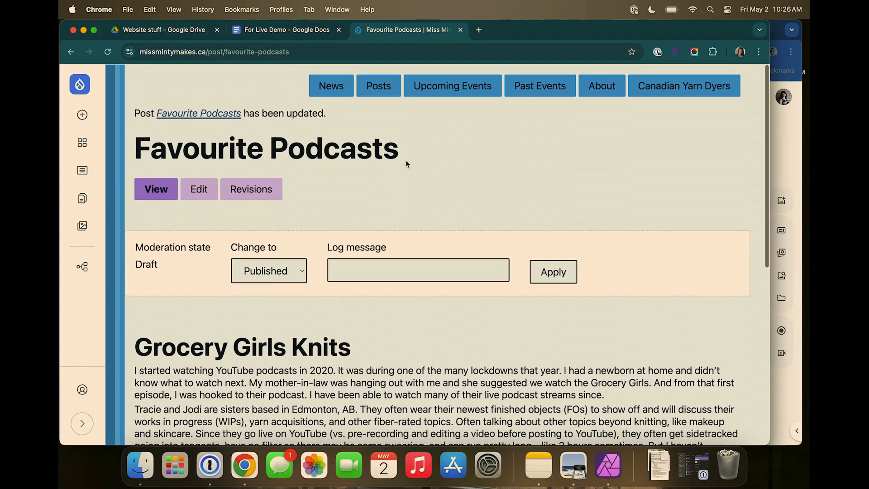
# - Open the site's News page
pyautogui.click(327, 88)
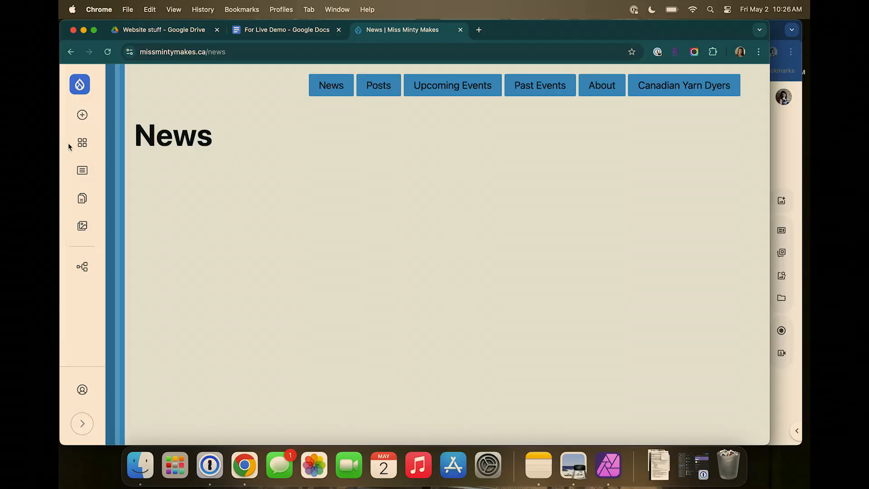
# - Start creating a new Event and find the Single event section in the For Live Demo document
pyautogui.click(82, 115)
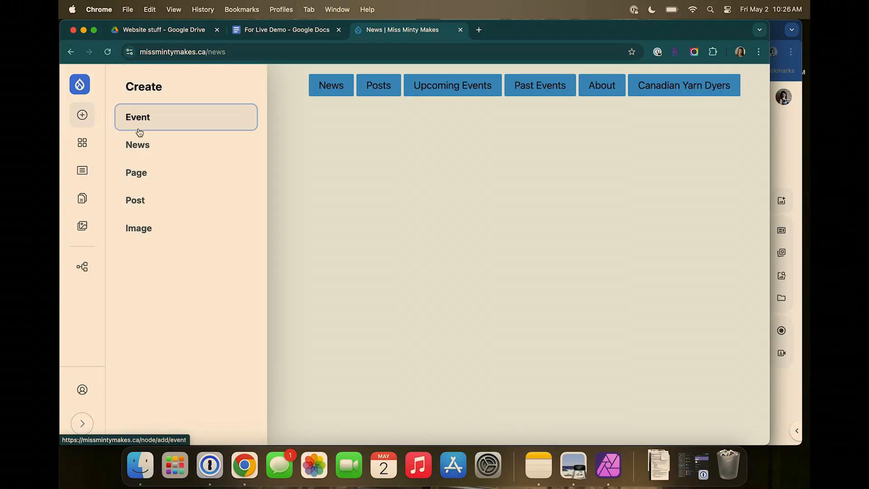
pyautogui.click(140, 132)
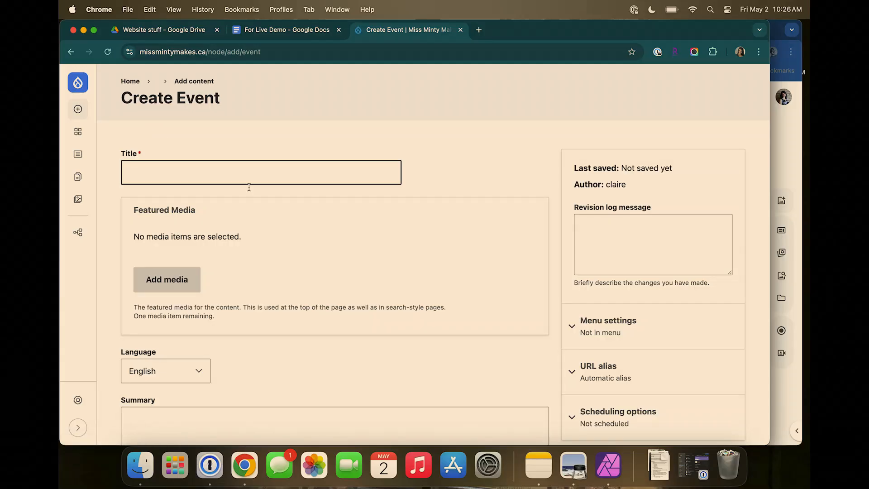
pyautogui.click(278, 34)
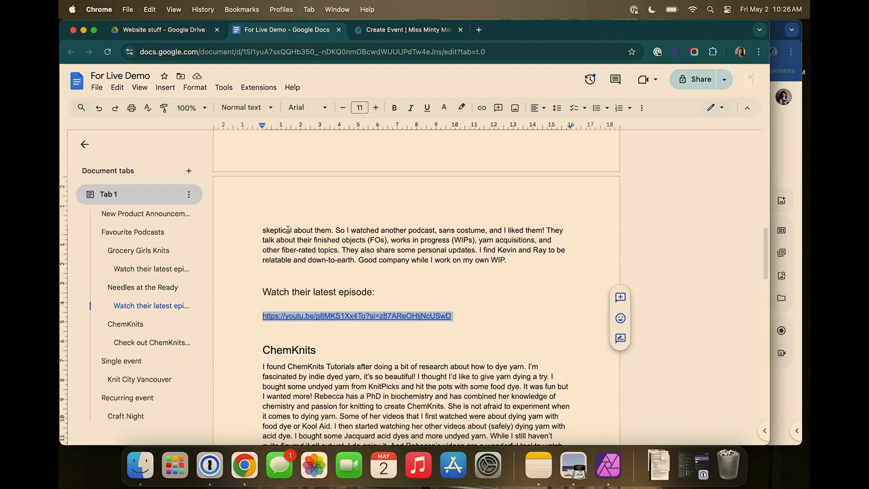
pyautogui.scroll(-8, 288, 229)
pyautogui.scroll(-8, 288, 230)
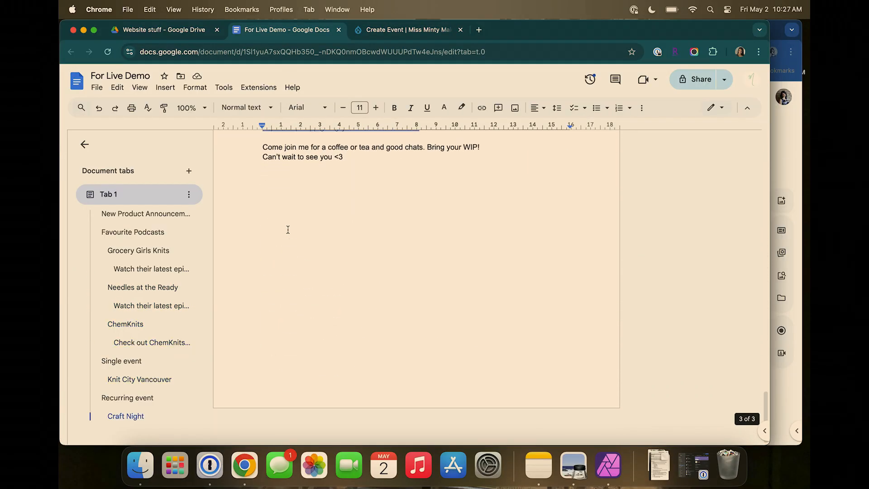
pyautogui.scroll(6, 287, 230)
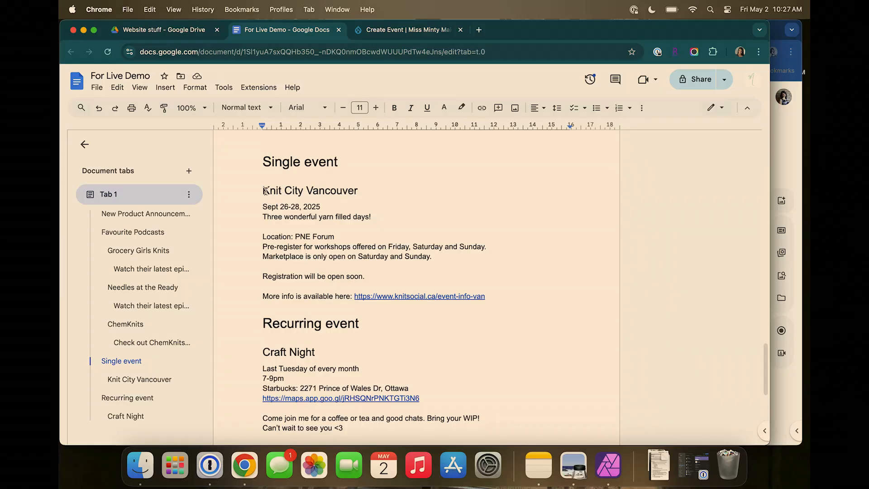
# - Copy the Knit City Vancouver heading from the document into the new event's Title
pyautogui.moveTo(263, 191); pyautogui.dragTo(361, 178)
pyautogui.press('super+c')
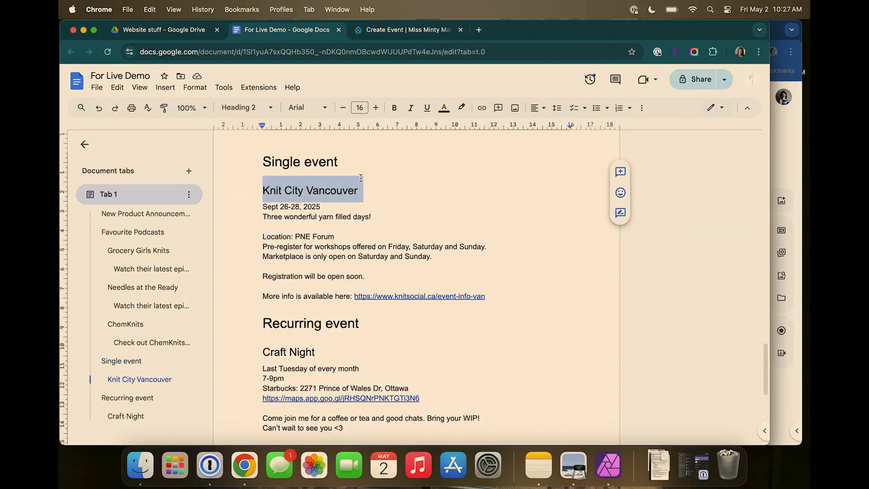
pyautogui.click(396, 32)
pyautogui.click(261, 171)
pyautogui.press('super+v')
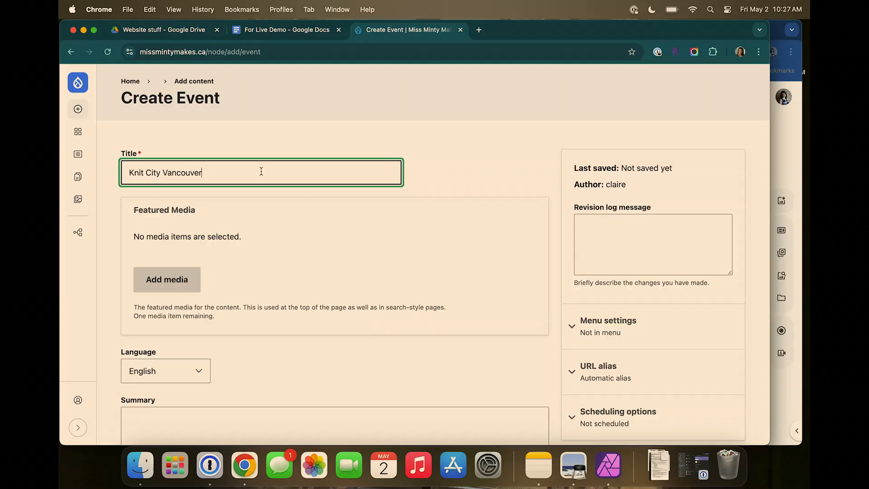
# - Copy the Knit City Vancouver details from the document, from the date line through the more-info link
pyautogui.click(310, 30)
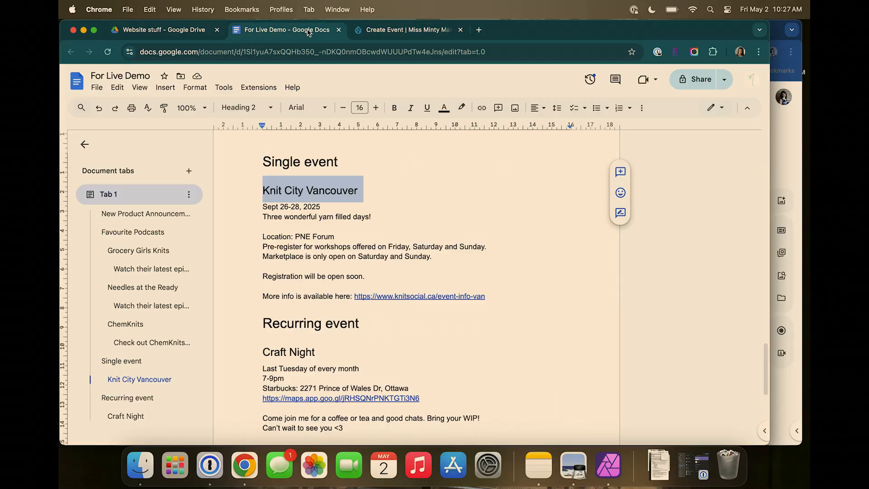
pyautogui.click(264, 205)
pyautogui.moveTo(264, 205); pyautogui.dragTo(488, 296)
pyautogui.press('super+c')
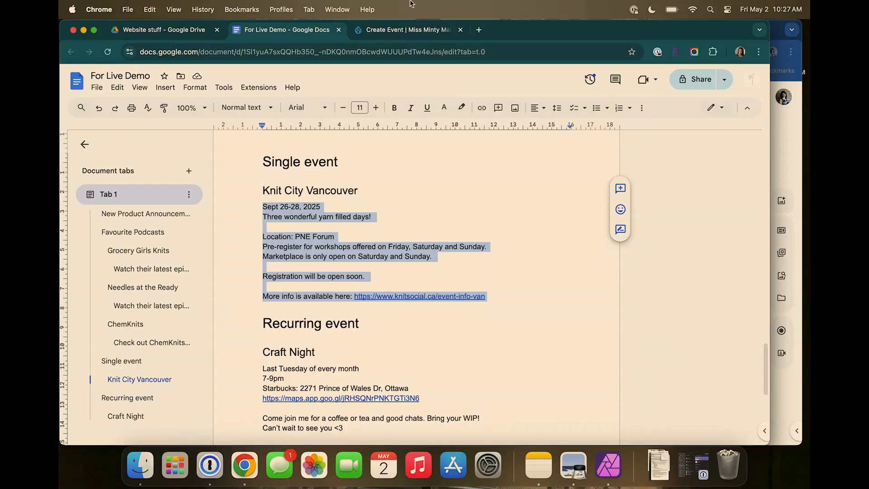
# - Add a one-column section to the event's Content area
pyautogui.click(410, 30)
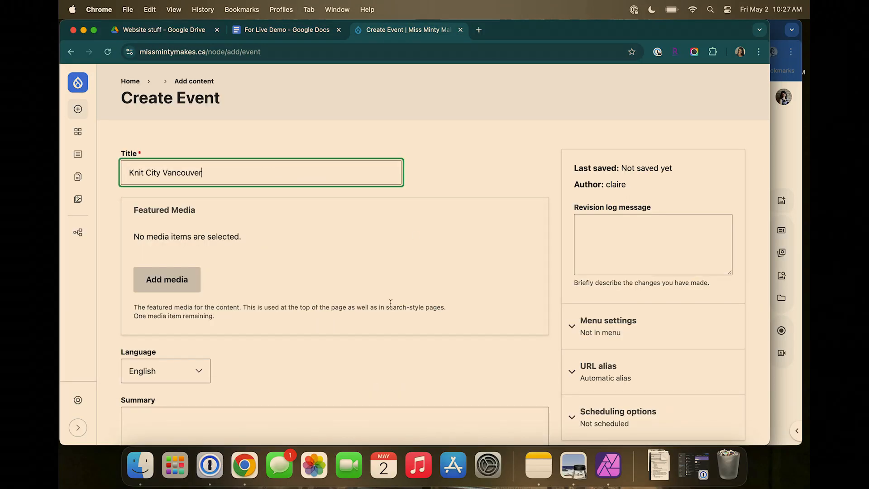
pyautogui.scroll(-7, 391, 306)
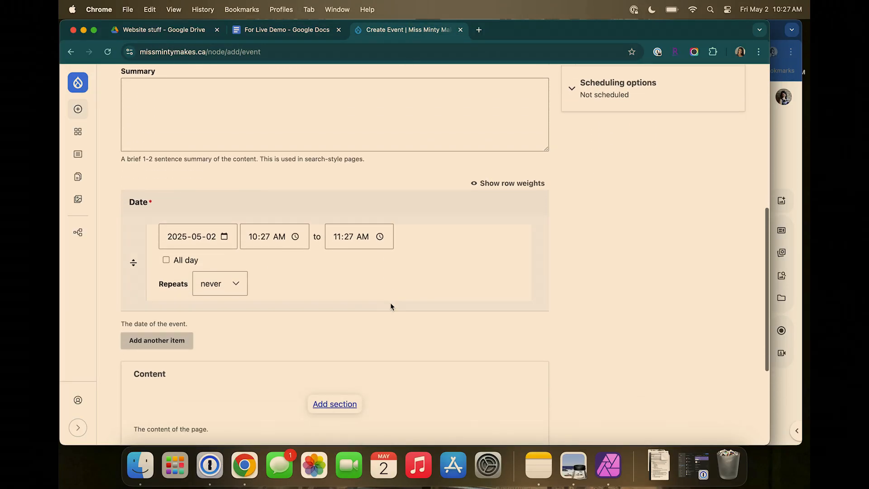
pyautogui.click(324, 404)
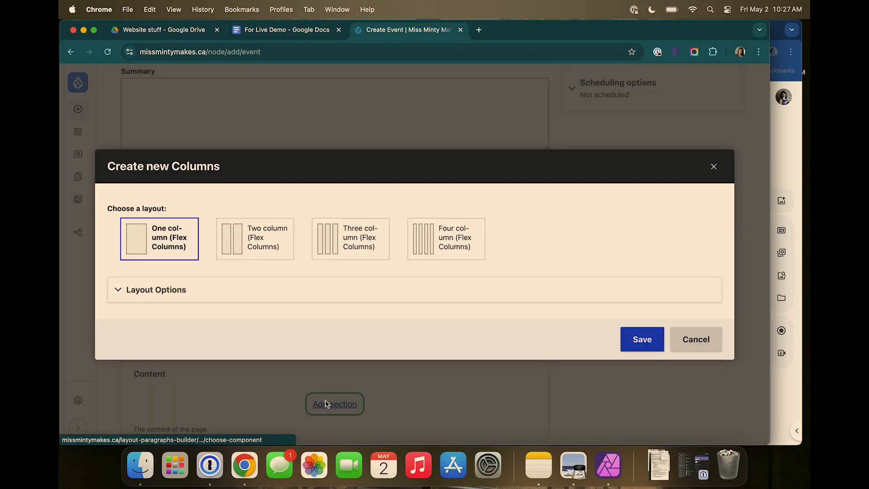
pyautogui.click(643, 340)
pyautogui.scroll(-3, 643, 341)
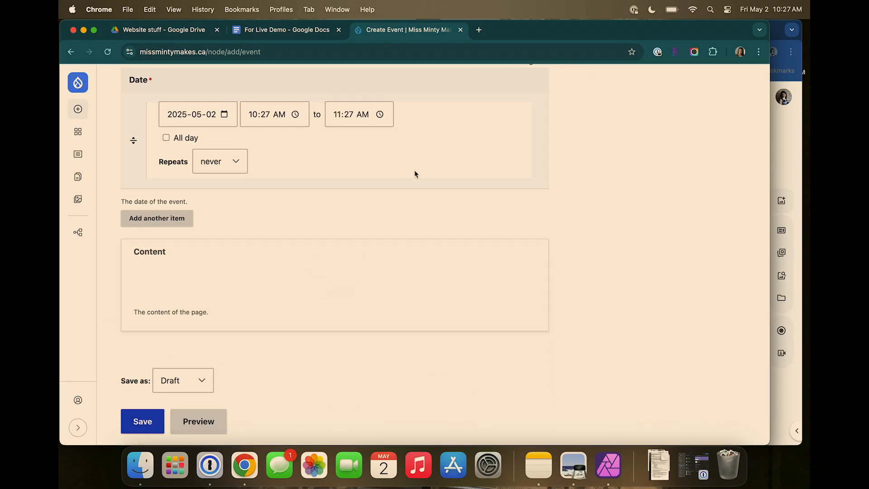
# - Check the Knit City Vancouver dates in the document and make the event last all day
pyautogui.click(291, 31)
pyautogui.click(272, 264)
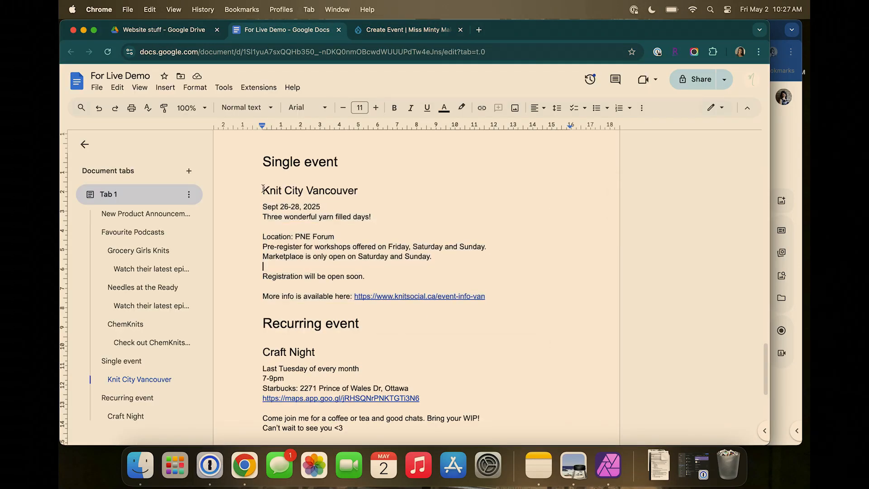
pyautogui.tripleClick(263, 208)
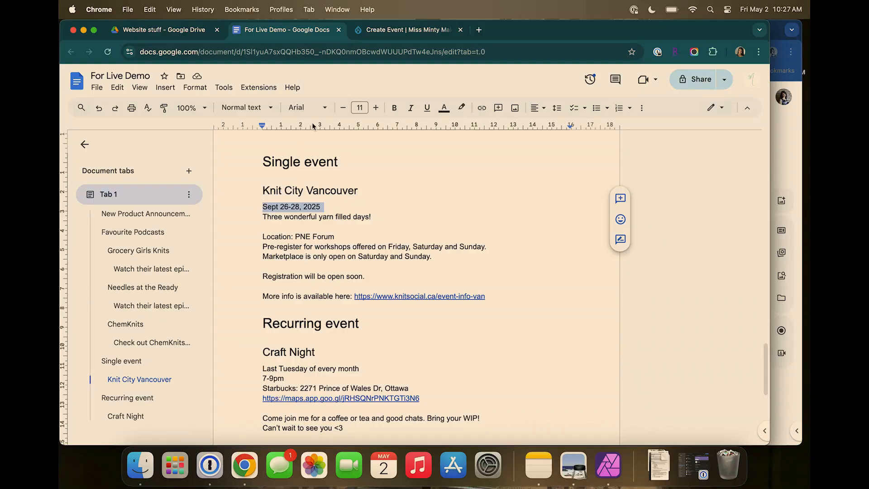
pyautogui.click(392, 30)
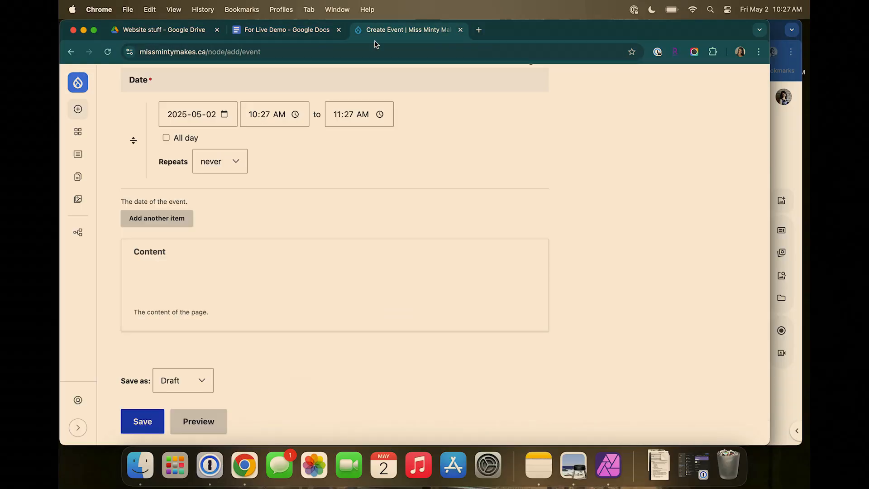
pyautogui.click(167, 137)
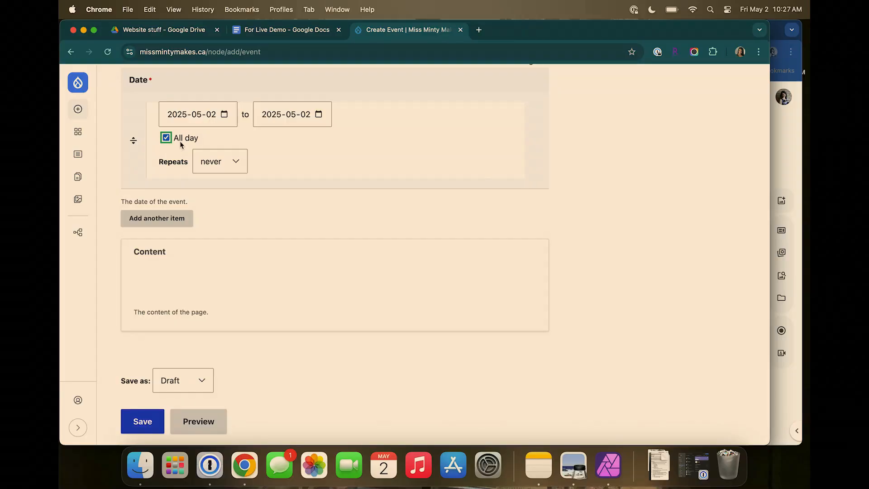
# - Set the event's dates to run from 2025-09-26 to 2025-09-28
pyautogui.click(226, 115)
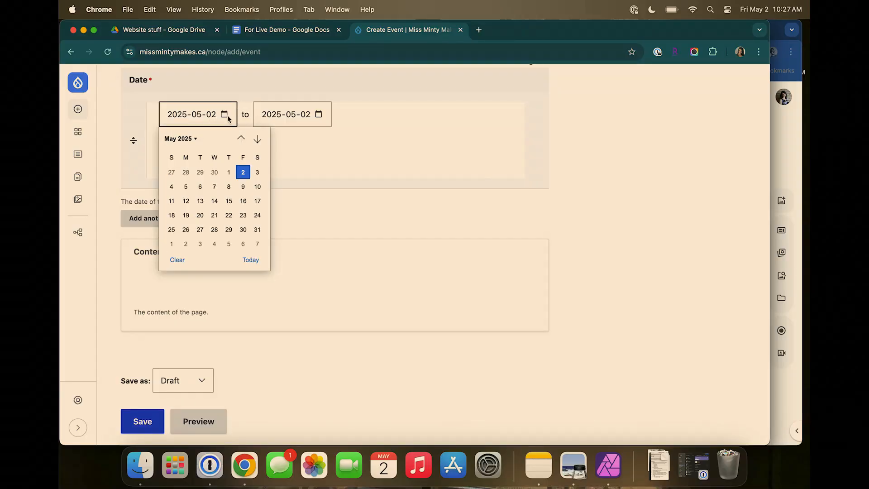
pyautogui.click(258, 140)
pyautogui.click(257, 140)
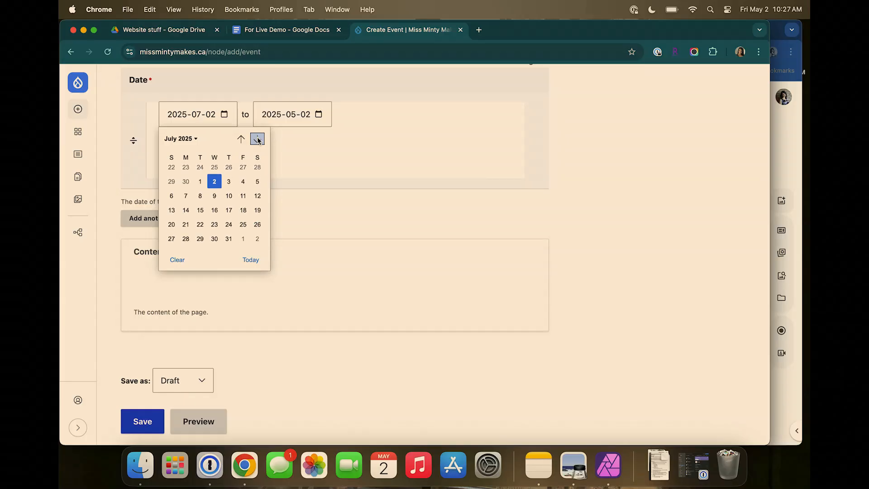
pyautogui.click(257, 140)
pyautogui.click(258, 140)
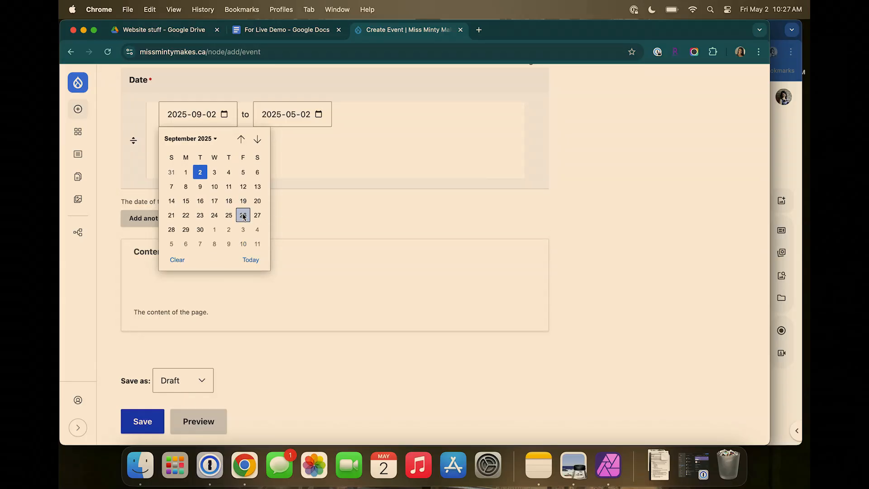
pyautogui.click(244, 216)
pyautogui.click(319, 115)
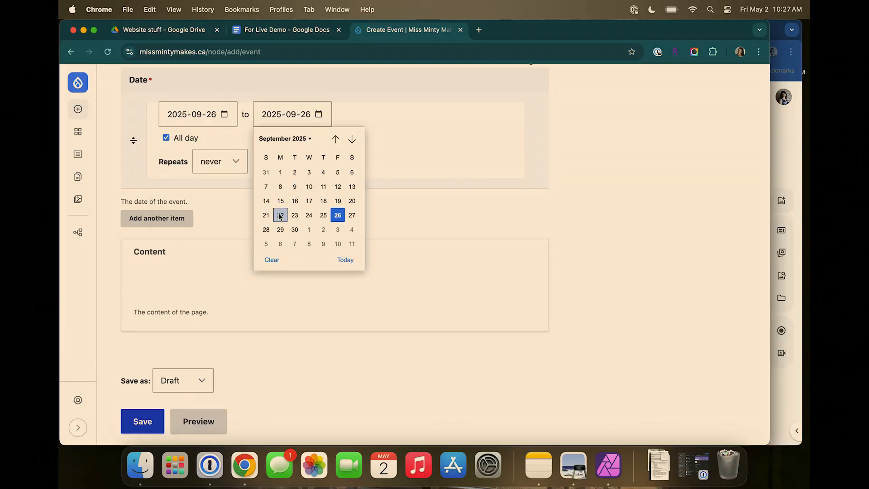
pyautogui.click(266, 230)
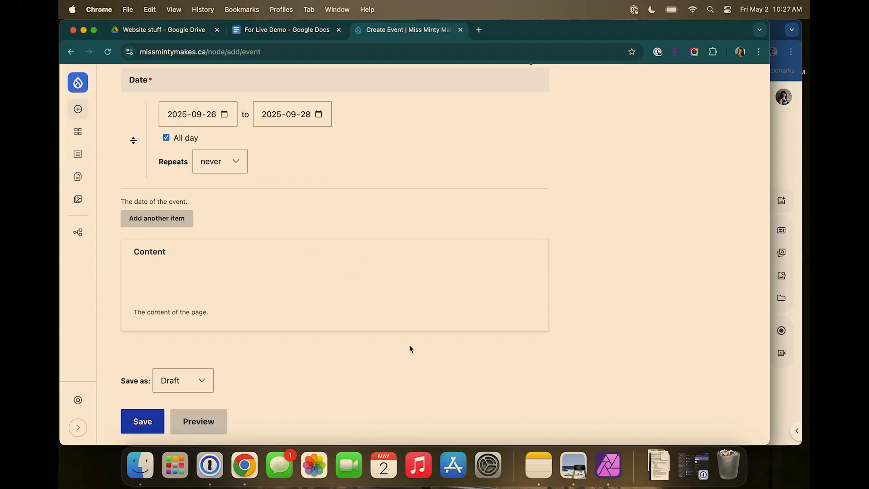
# - Add a Text Block with the copied event details to the section and delete its "Sept 26-28, 2025" line
pyautogui.click(338, 285)
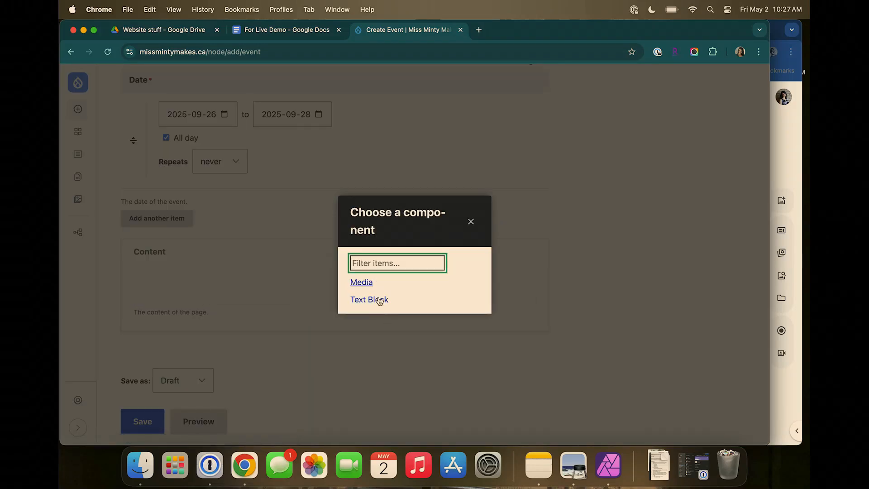
pyautogui.click(367, 299)
pyautogui.press('super+v')
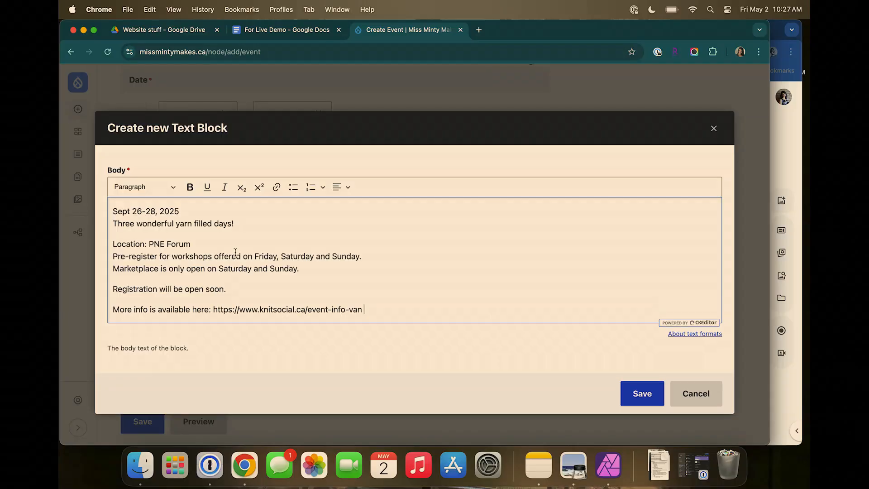
pyautogui.tripleClick(193, 211)
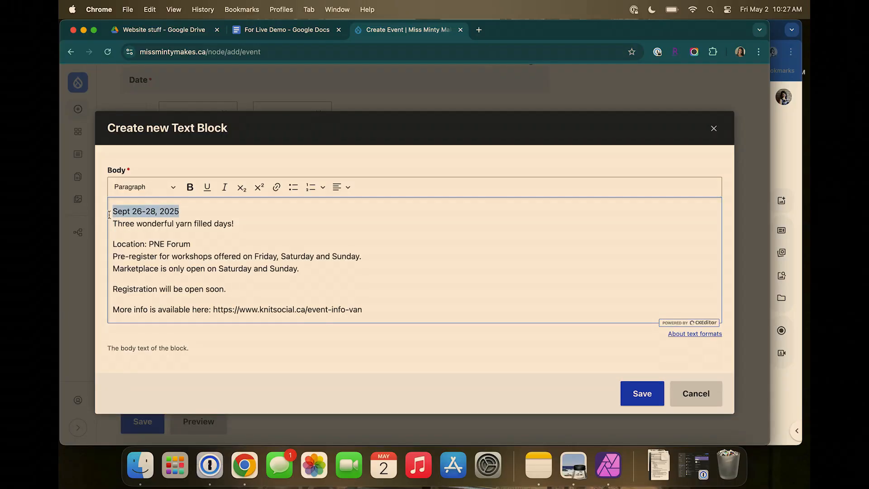
pyautogui.press('BackSpace')
pyautogui.press('BackSpace')
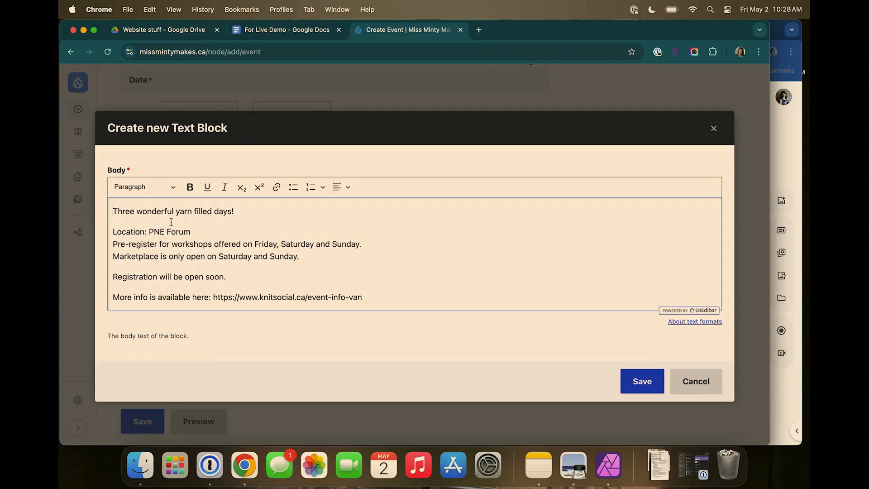
# - Move the "Location: PNE Forum" line to its own paragraph at the start of the text, keeping the remaining paragraphs separated
pyautogui.moveTo(191, 232); pyautogui.dragTo(110, 234)
pyautogui.press('super+c')
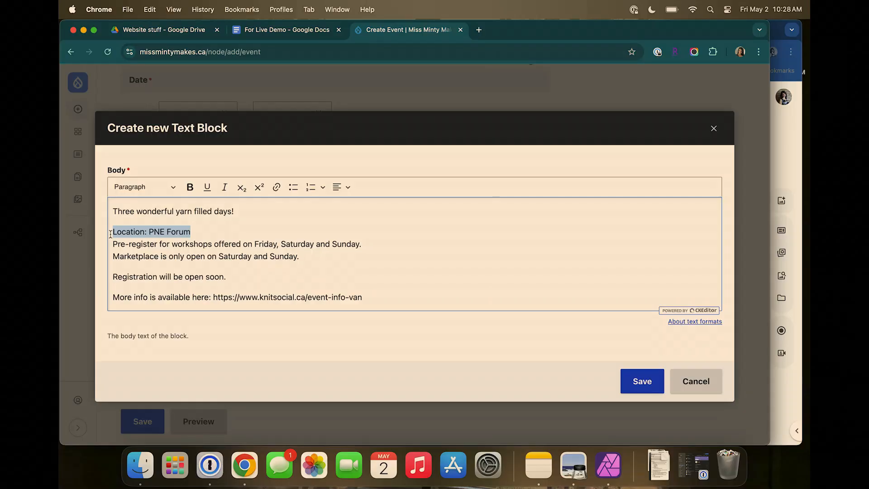
pyautogui.press('BackSpace')
pyautogui.press('BackSpace')
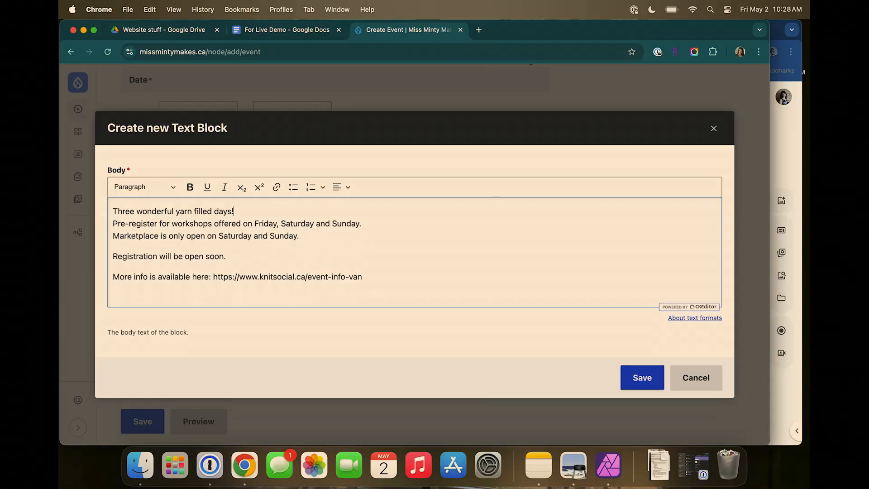
pyautogui.press('Return')
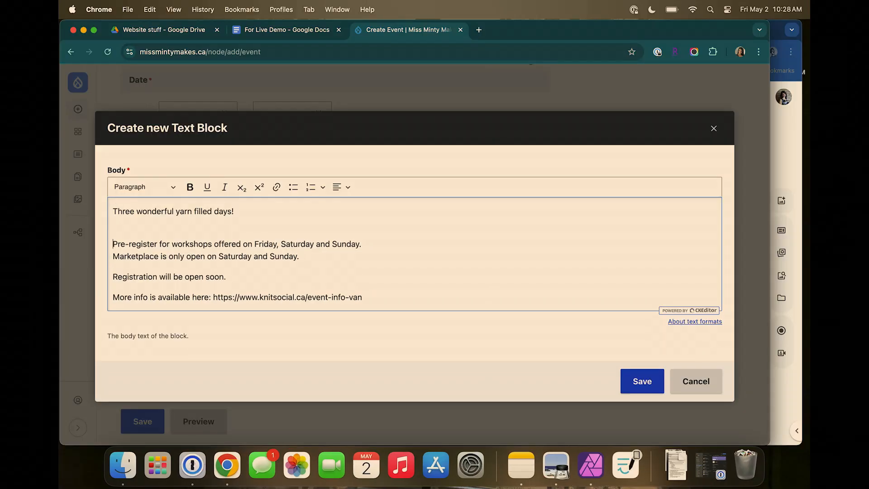
pyautogui.press('BackSpace')
pyautogui.click(112, 211)
pyautogui.press('Return')
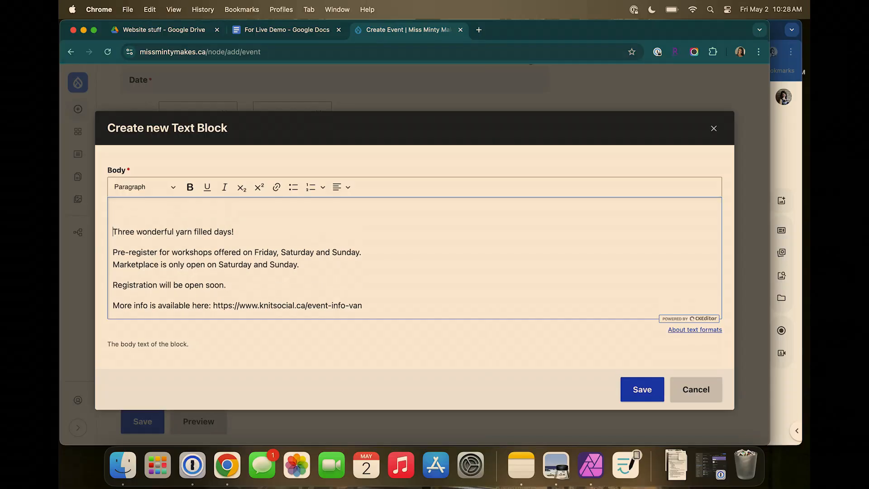
pyautogui.press('Return')
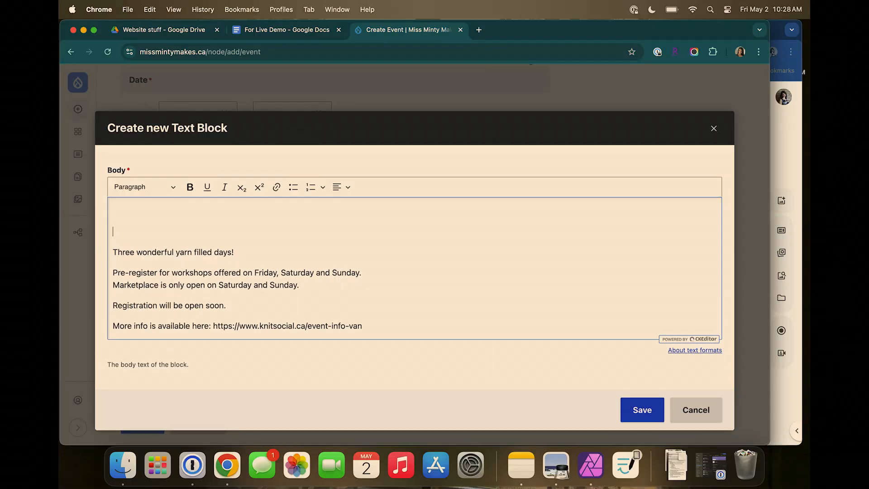
pyautogui.press('BackSpace')
pyautogui.press('super+v')
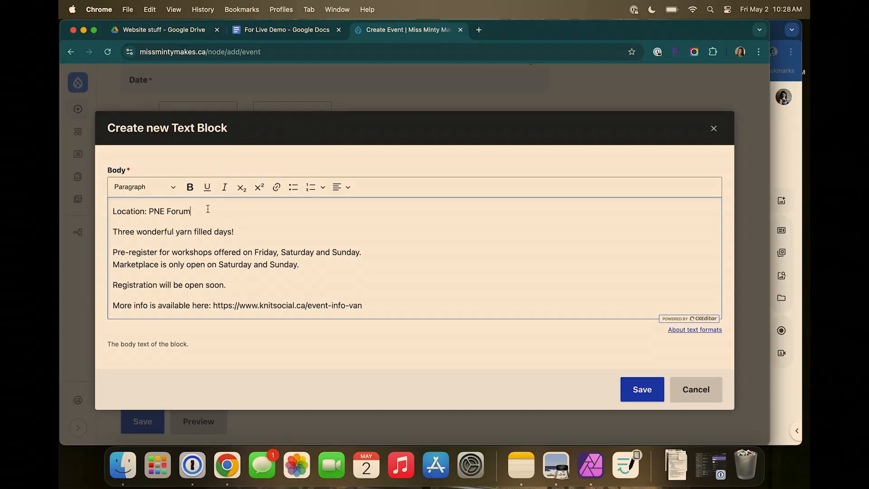
# - Bold the "Location: PNE Forum" line and turn the knitsocial.ca event-info URL into a link
pyautogui.moveTo(208, 211); pyautogui.dragTo(103, 214)
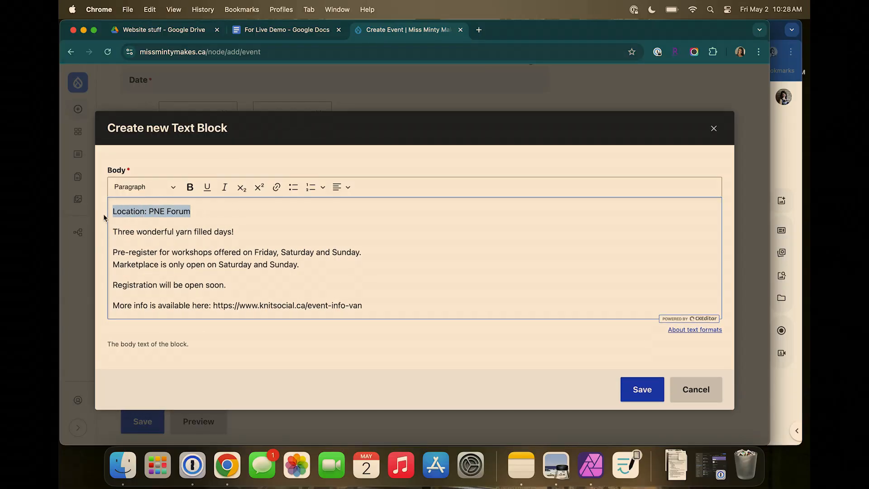
pyautogui.click(190, 191)
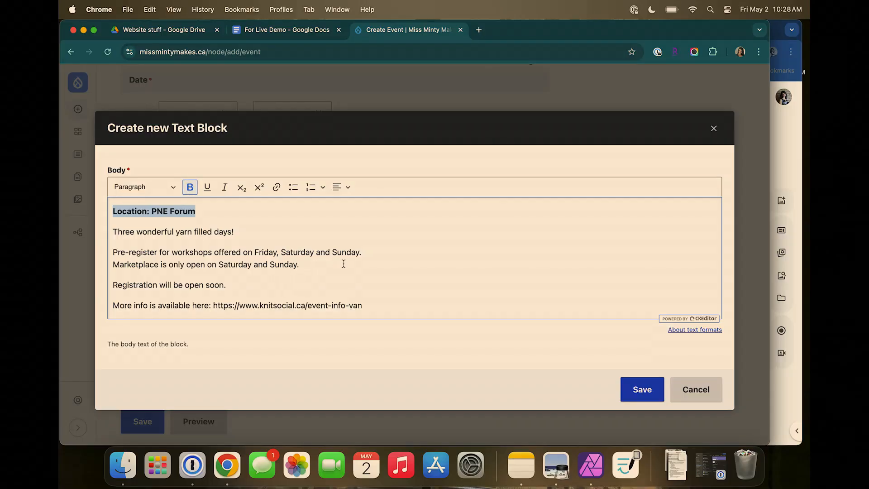
pyautogui.click(367, 299)
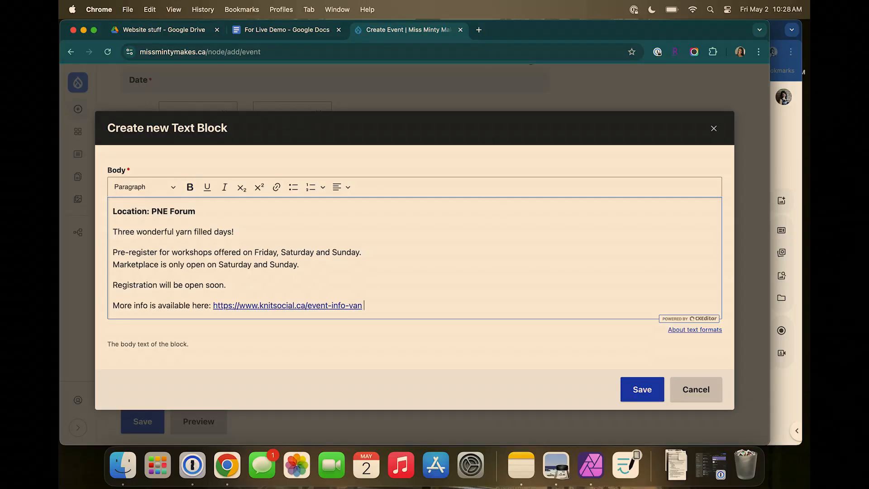
# - Save the text block, set the Knit City Vancouver event to Published, and save the event
pyautogui.click(635, 389)
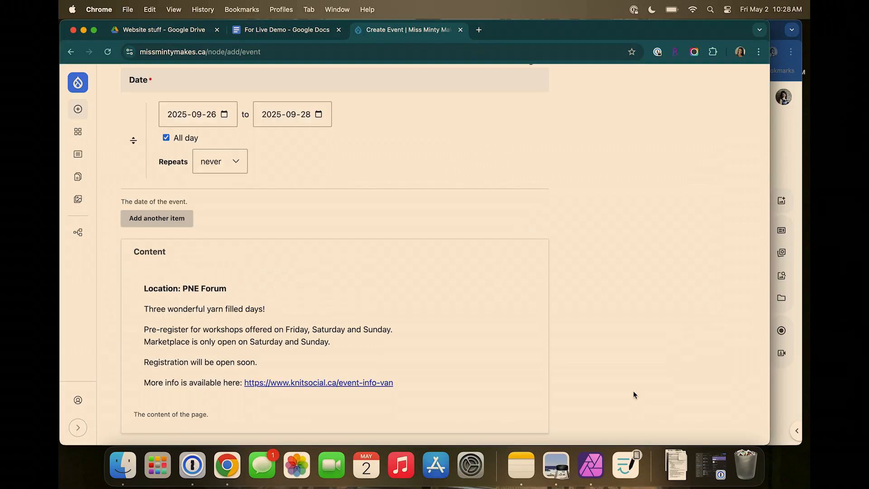
pyautogui.scroll(-4, 627, 390)
pyautogui.click(199, 330)
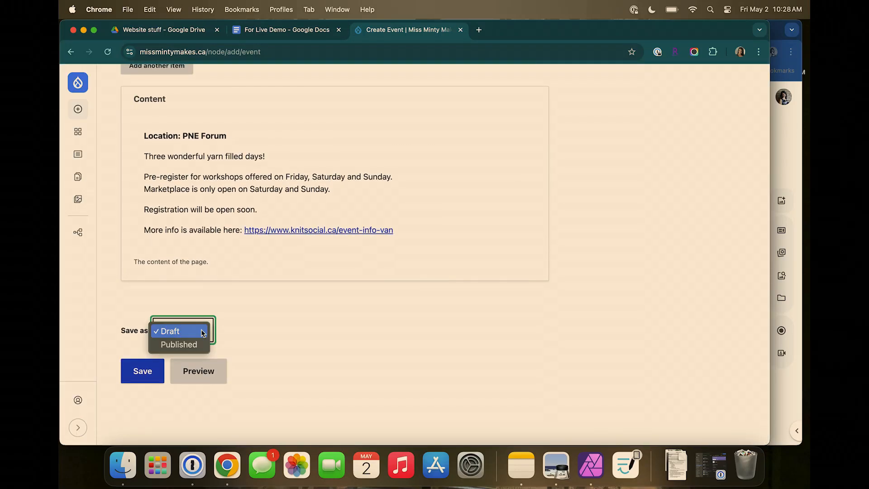
pyautogui.click(201, 345)
pyautogui.click(134, 374)
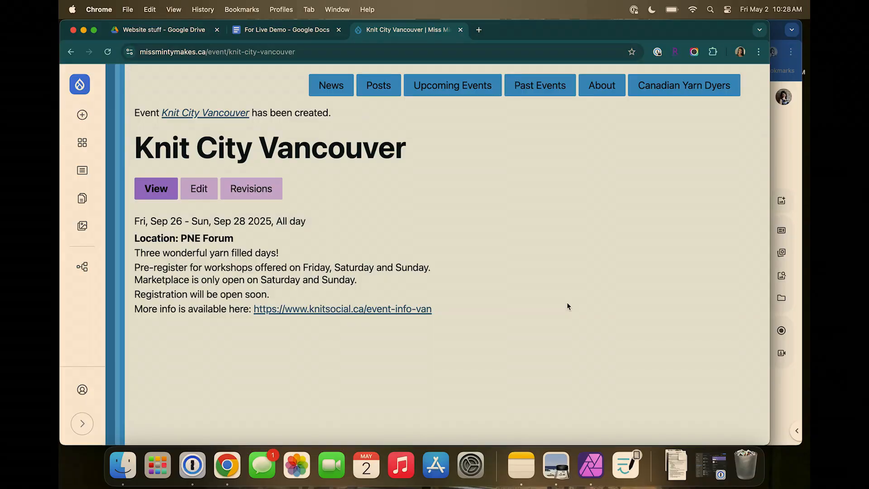
# - Check the Upcoming Events listing and view the Knit City Montreal and Knit City Vancouver event pages
pyautogui.click(442, 86)
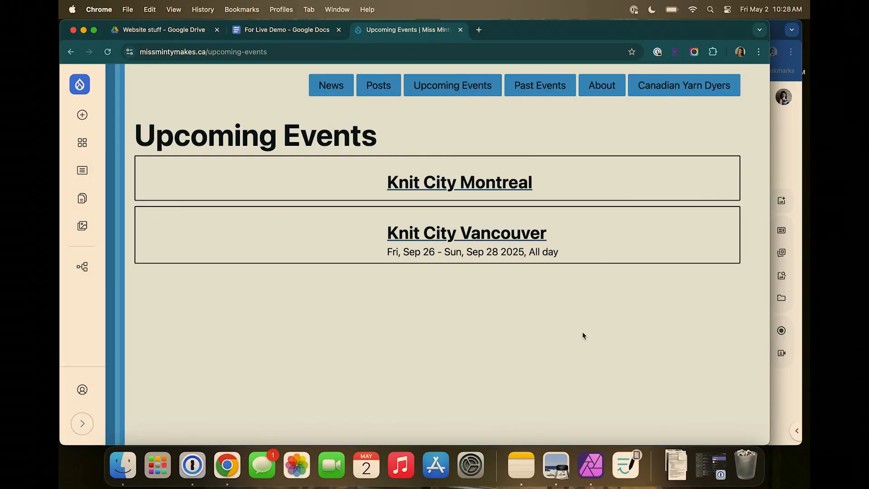
pyautogui.click(510, 186)
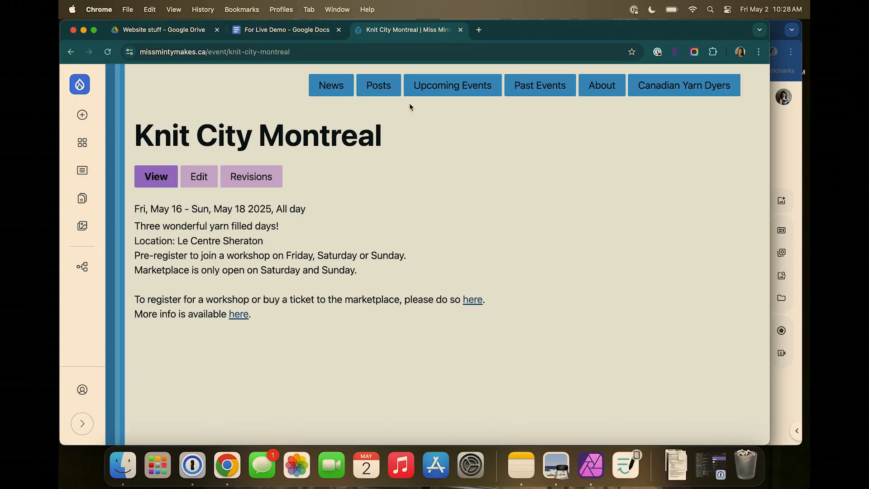
pyautogui.click(452, 86)
pyautogui.click(422, 231)
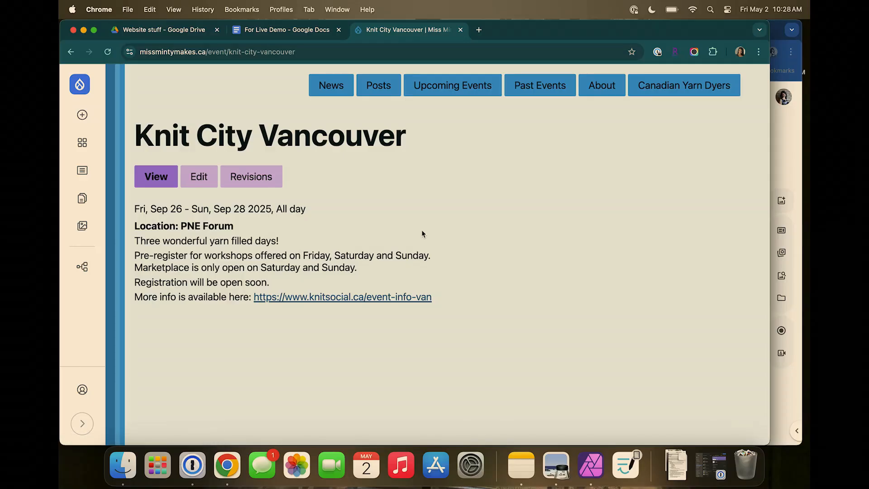
# - Start a new Event and copy the "Craft Night" heading from the Recurring event section of the For Live Demo Google Doc
pyautogui.click(82, 115)
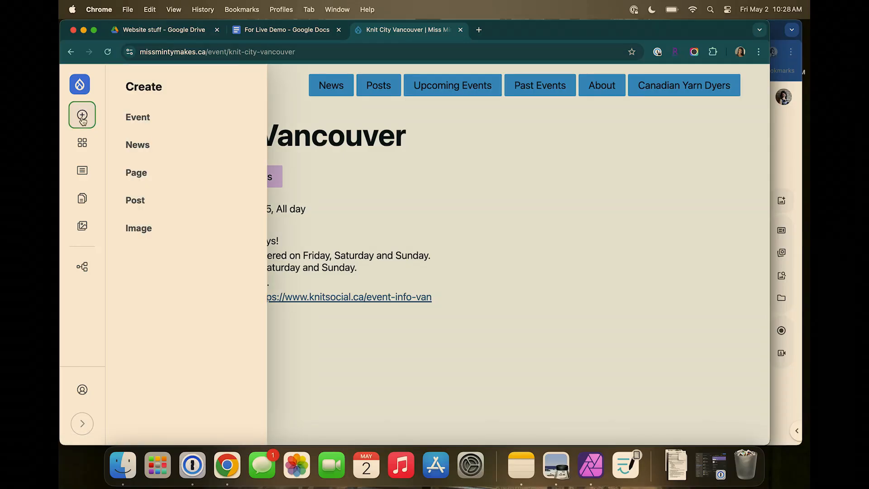
pyautogui.click(154, 126)
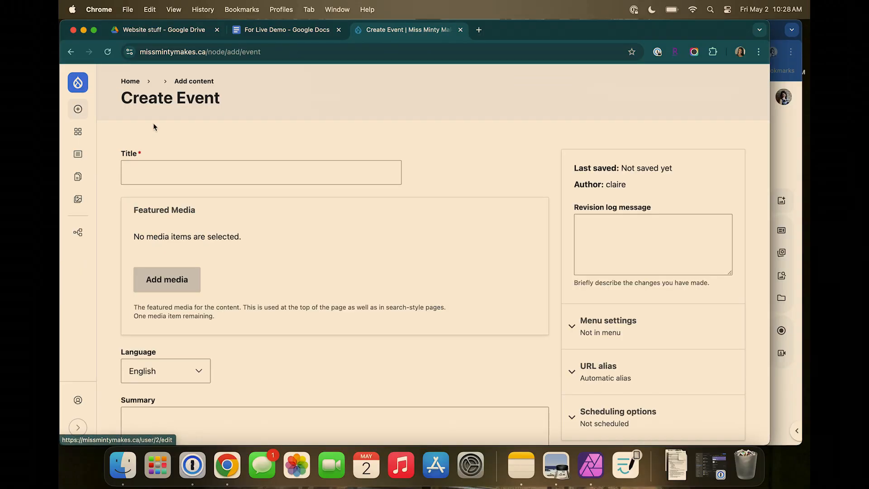
pyautogui.click(286, 34)
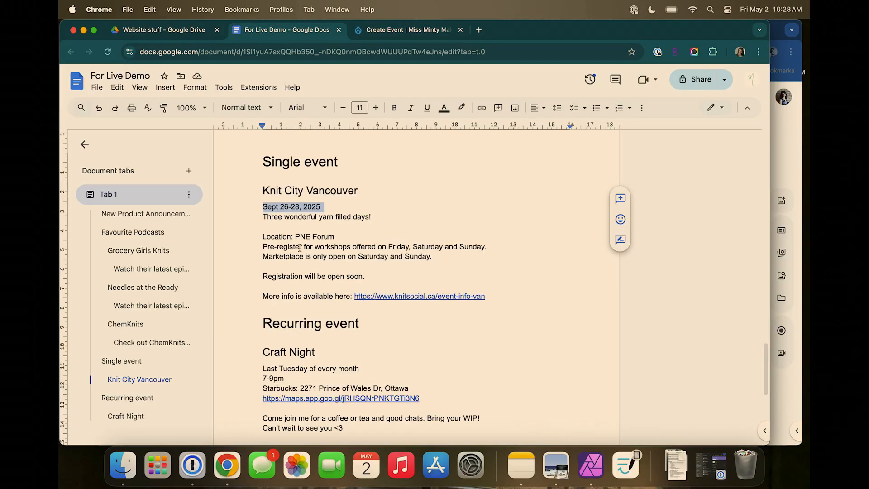
pyautogui.scroll(-3, 261, 270)
pyautogui.moveTo(261, 270); pyautogui.dragTo(324, 272)
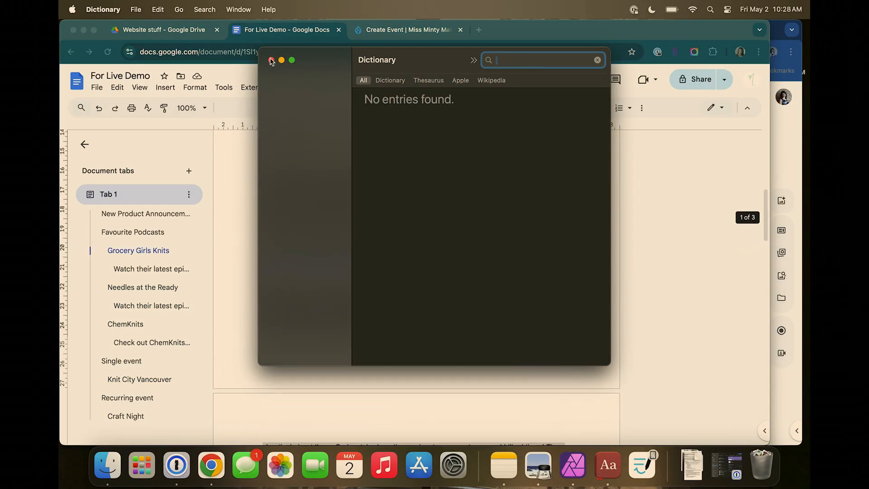
pyautogui.click(271, 60)
pyautogui.scroll(-10, 339, 326)
pyautogui.scroll(-3, 339, 326)
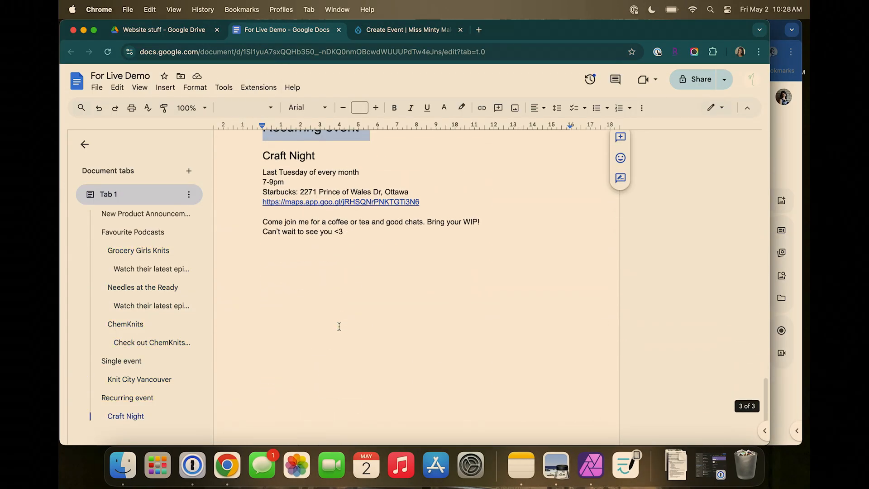
pyautogui.click(339, 327)
pyautogui.doubleClick(321, 154)
pyautogui.tripleClick(321, 154)
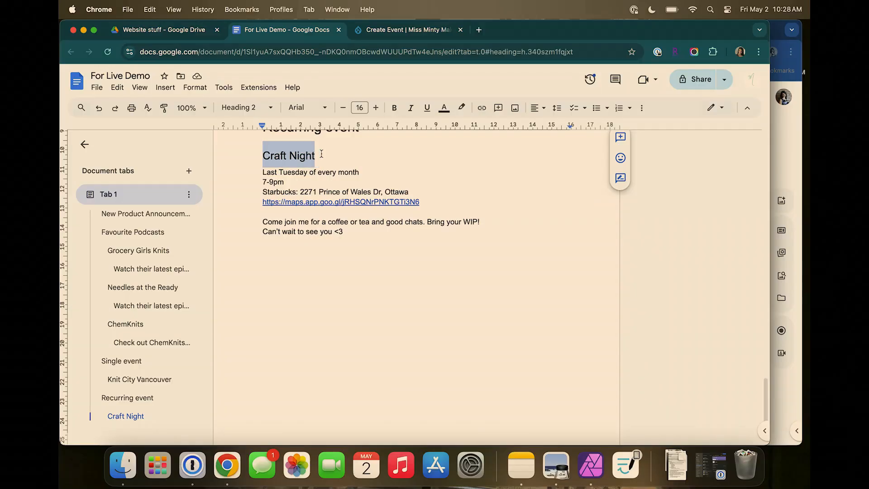
pyautogui.press('super+c')
# - Paste the copied "Craft Night" heading as the new event's title
pyautogui.click(409, 30)
pyautogui.click(288, 173)
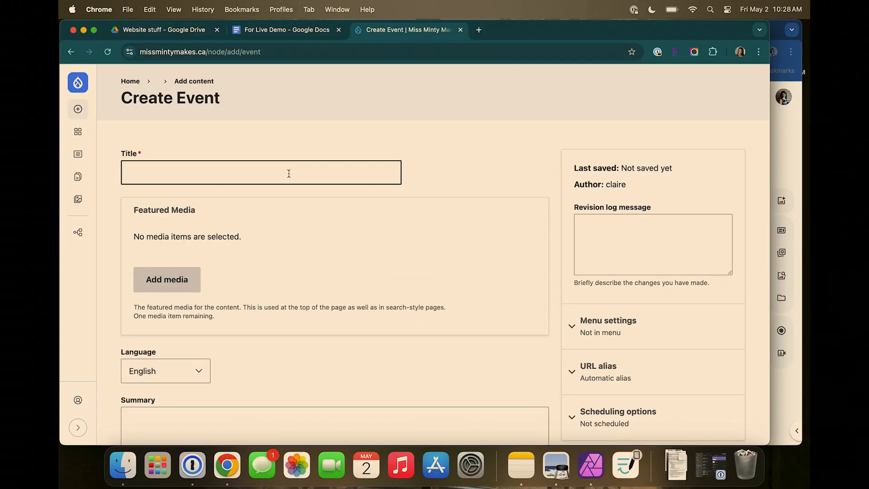
pyautogui.press('super+v')
# - Set the Craft Night event's start date to 2025-05-27
pyautogui.scroll(-5, 288, 173)
pyautogui.click(237, 247)
pyautogui.scroll(-2, 237, 248)
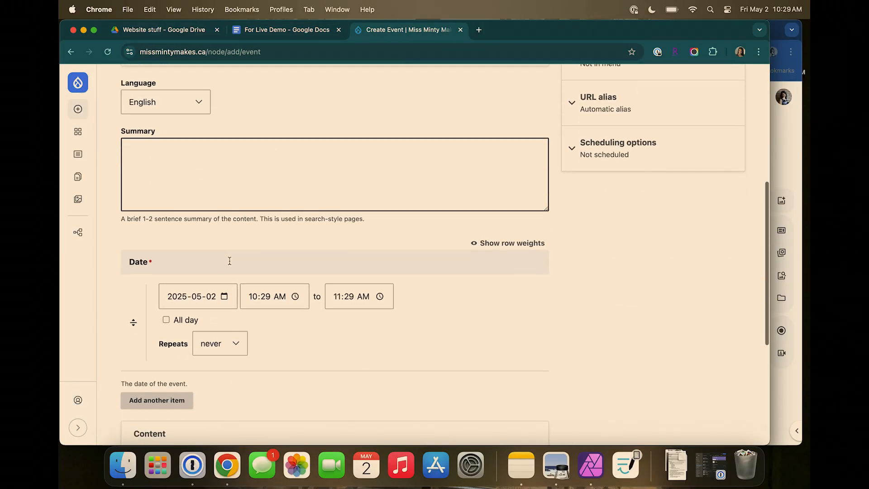
pyautogui.click(229, 260)
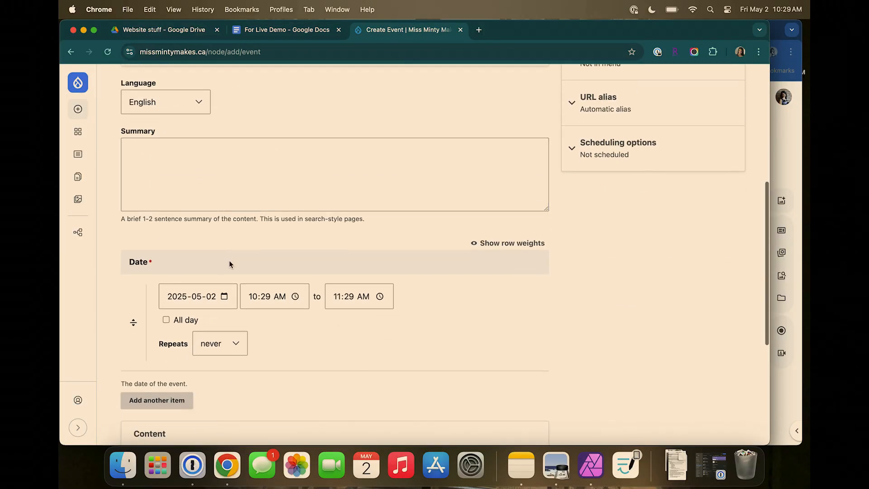
pyautogui.click(224, 297)
pyautogui.click(200, 256)
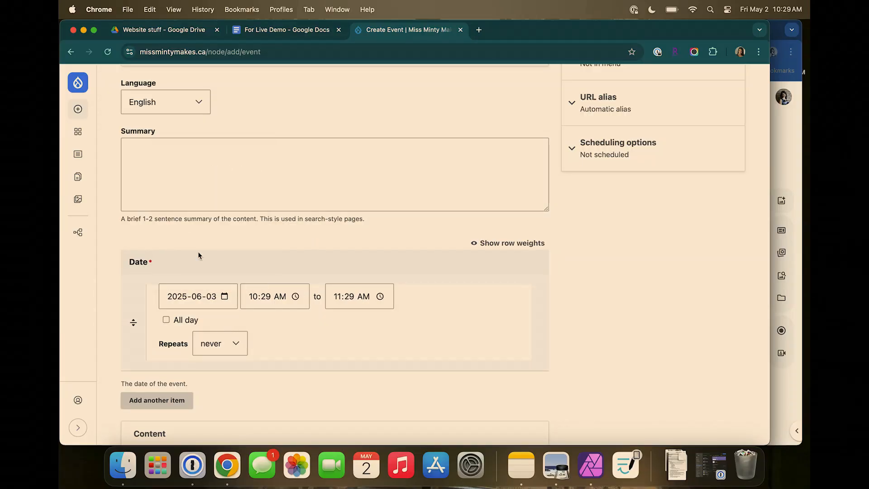
pyautogui.scroll(3, 229, 267)
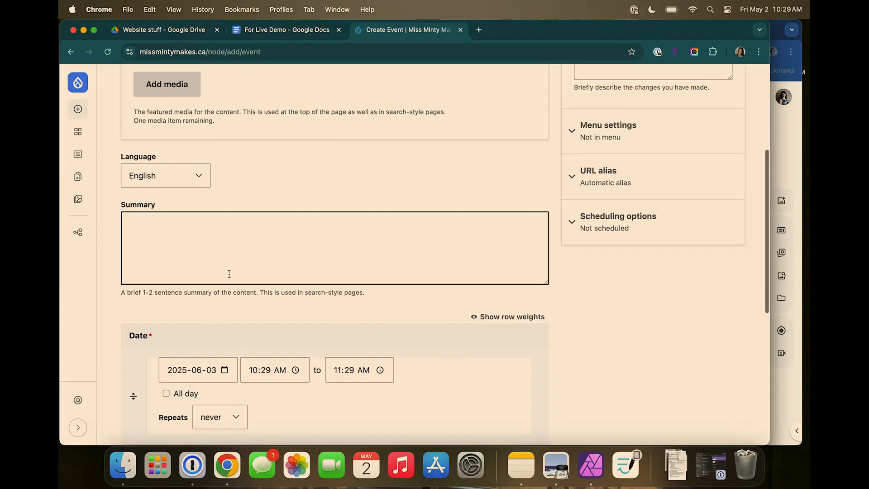
pyautogui.click(224, 370)
pyautogui.click(240, 225)
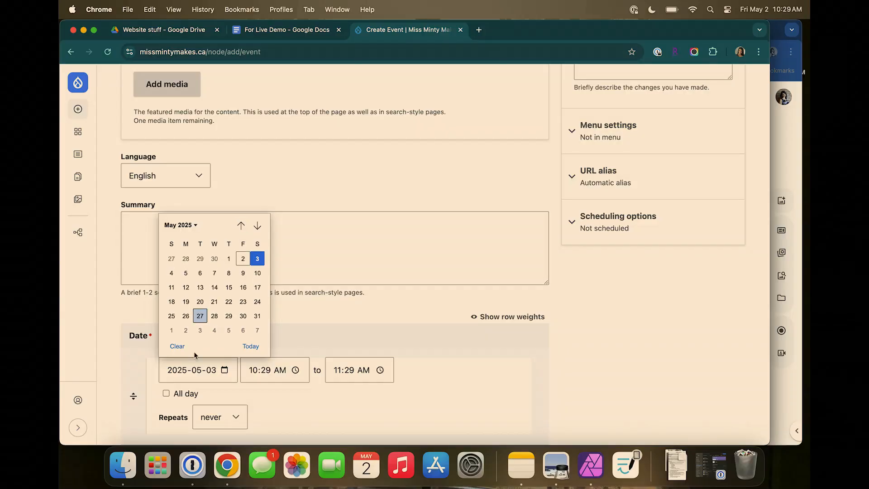
pyautogui.click(204, 315)
# - Set the event's time to run from 07:30 PM to 09:00 PM
pyautogui.scroll(-3, 394, 370)
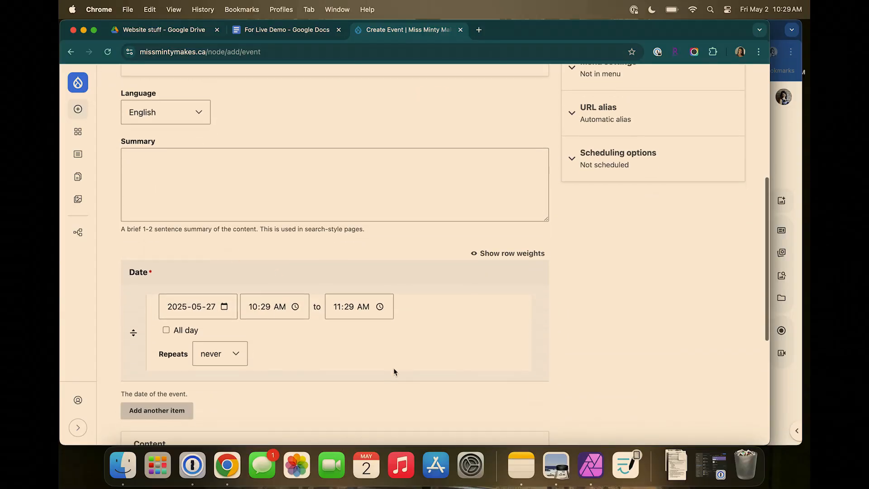
pyautogui.click(294, 307)
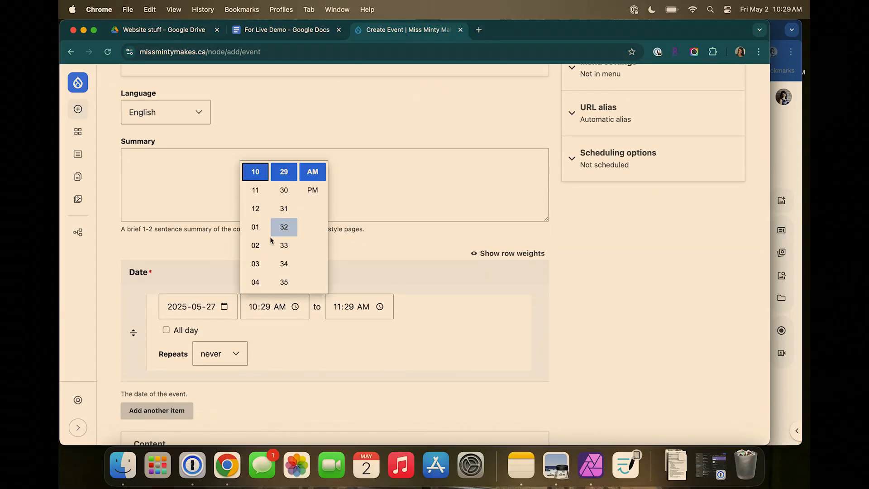
pyautogui.scroll(5, 255, 267)
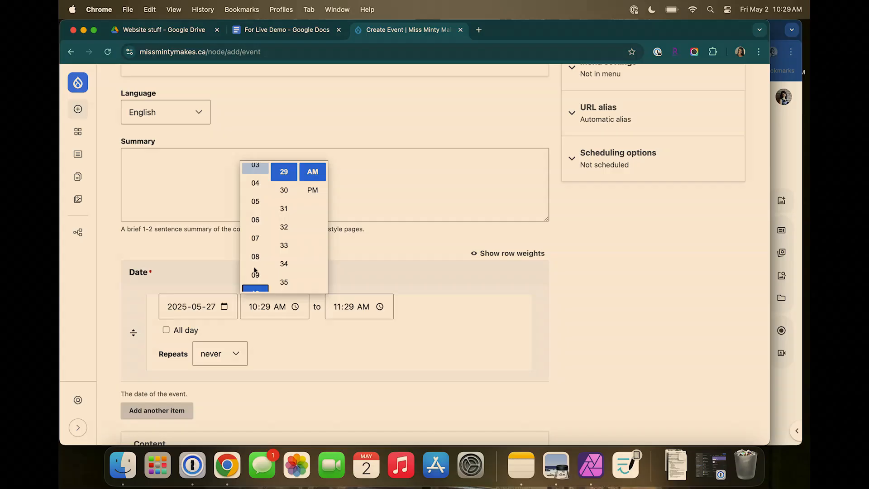
pyautogui.click(254, 239)
pyautogui.click(285, 192)
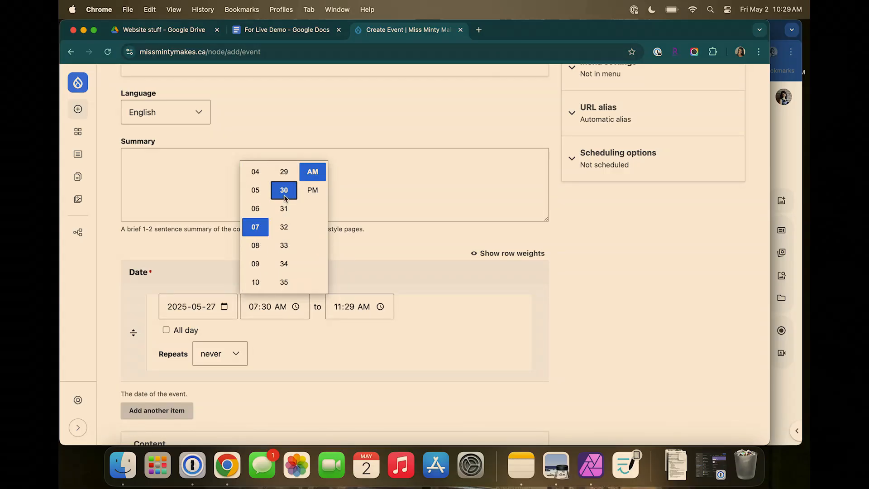
pyautogui.click(318, 194)
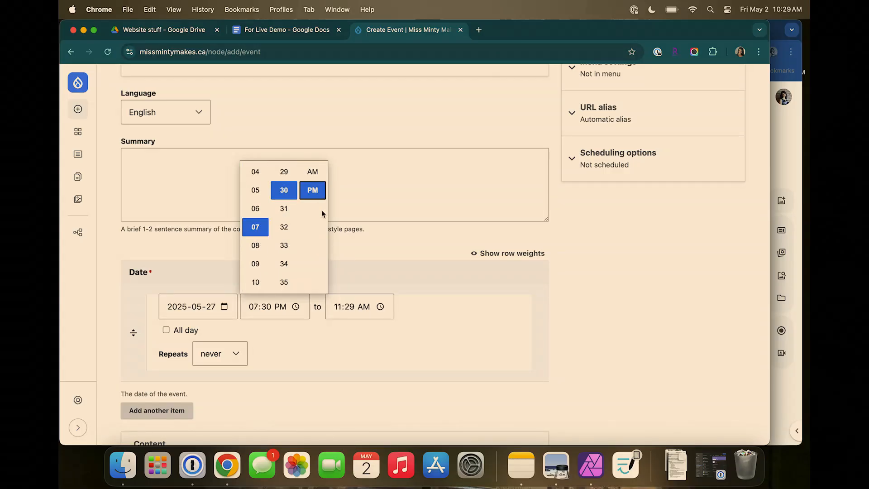
pyautogui.click(380, 306)
pyautogui.click(380, 306)
pyautogui.click(371, 352)
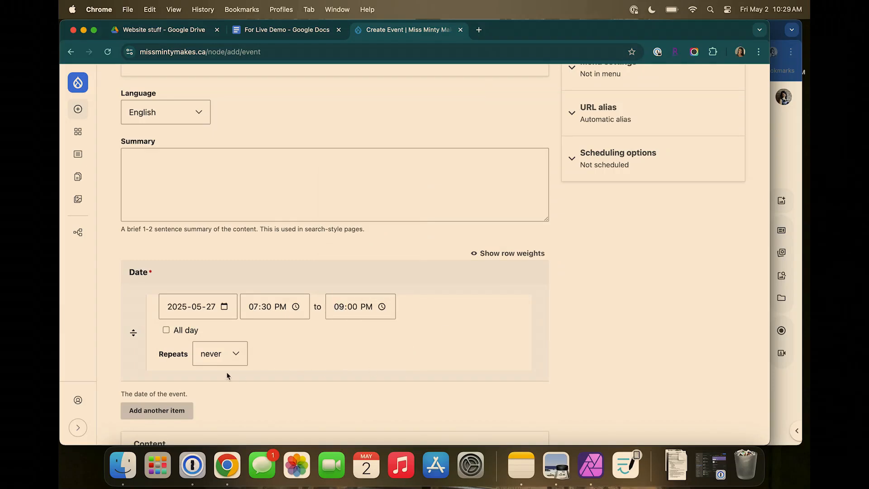
# - Make the event repeat monthly, every 1 month
pyautogui.click(223, 357)
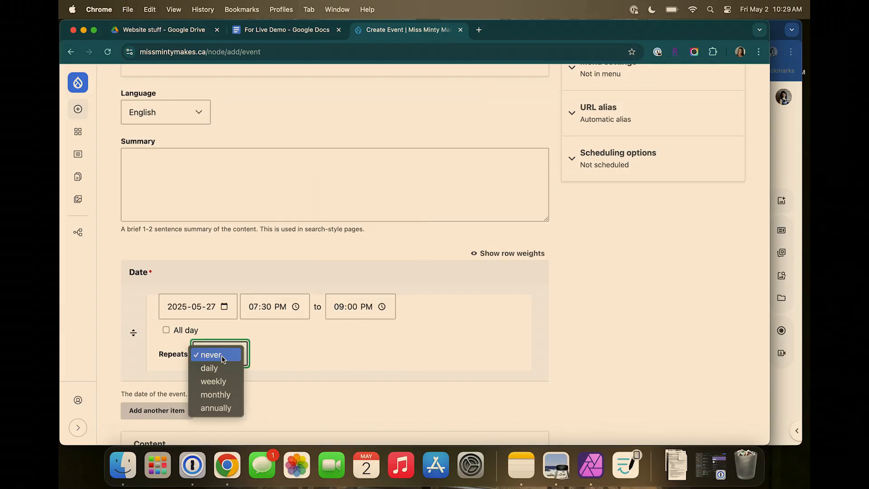
pyautogui.click(225, 394)
pyautogui.click(229, 355)
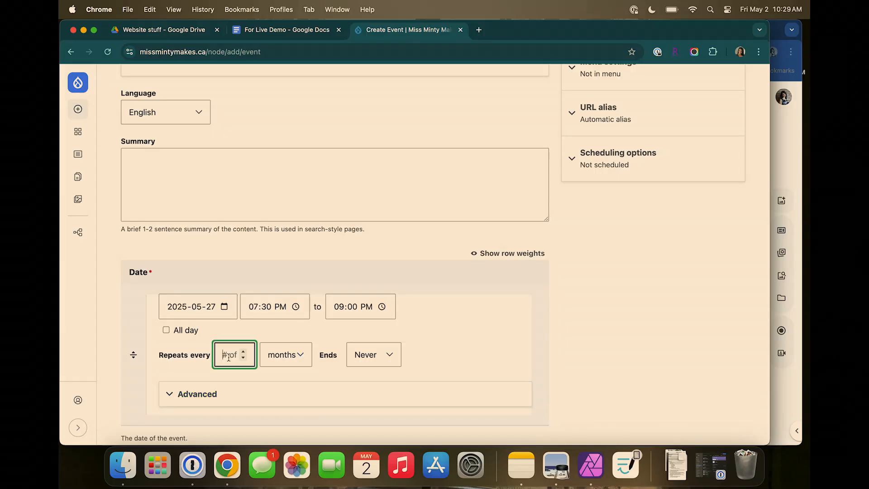
pyautogui.write('1')
# - In the advanced repeat options, set the recurrence to fall on the last Tuesday
pyautogui.scroll(-2, 431, 371)
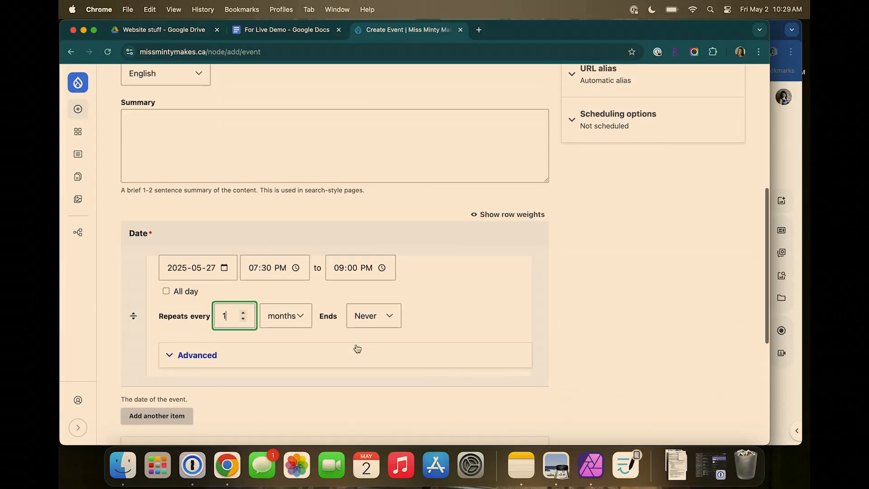
pyautogui.click(210, 357)
pyautogui.scroll(-4, 208, 355)
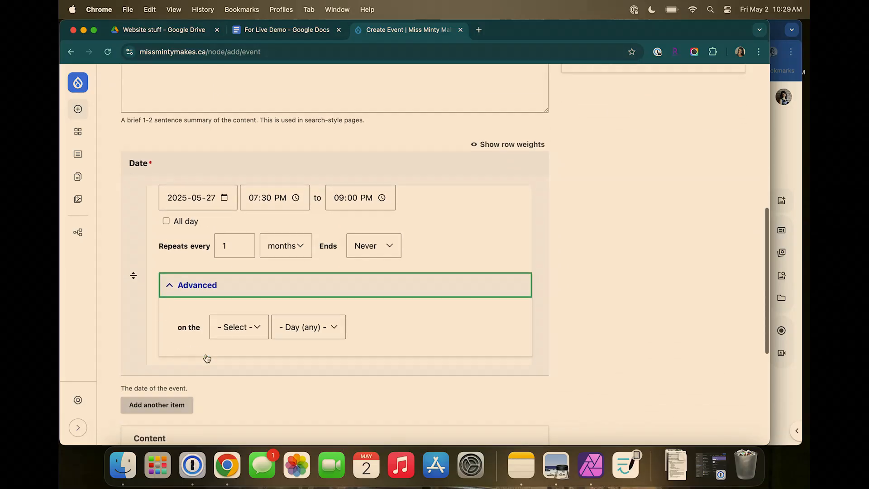
pyautogui.click(248, 321)
pyautogui.click(232, 399)
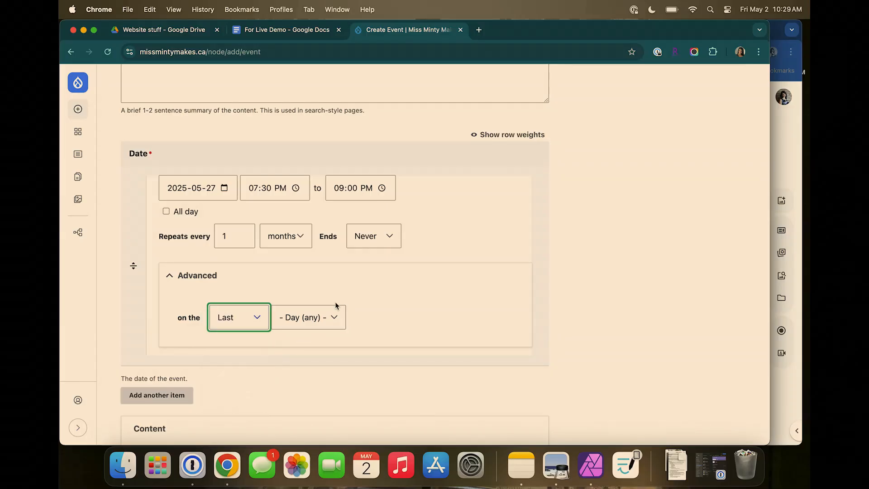
pyautogui.click(321, 324)
pyautogui.click(314, 359)
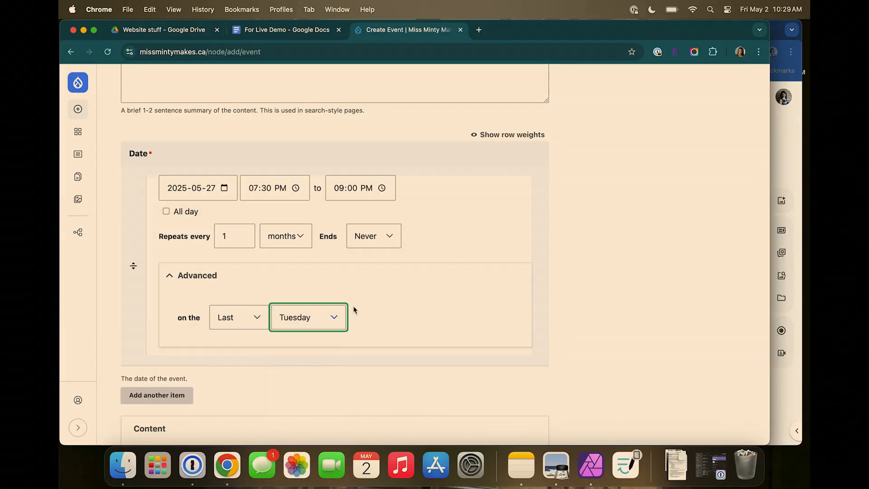
# - Set the recurrence to end on the date 2025-11-25
pyautogui.click(393, 243)
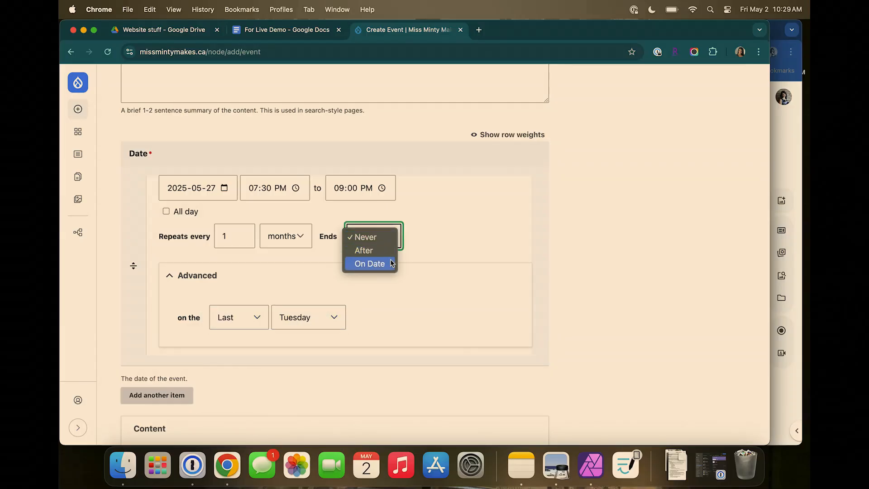
pyautogui.press('Escape')
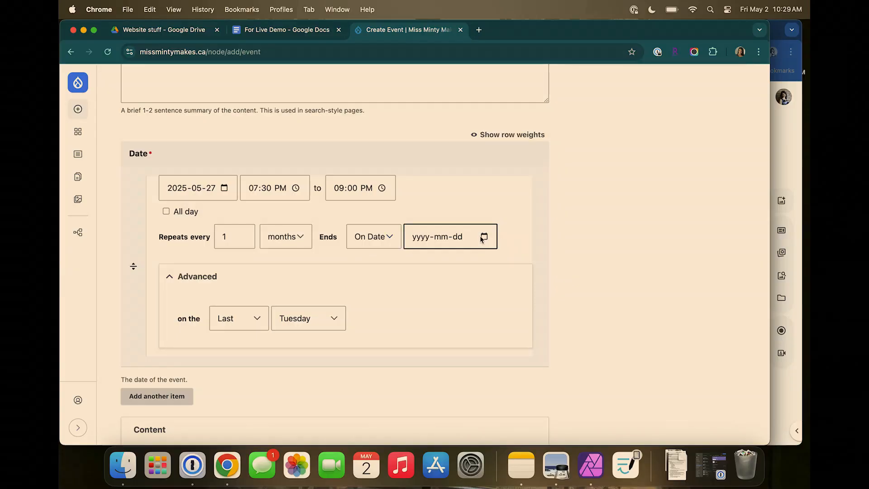
pyautogui.click(483, 236)
pyautogui.click(503, 262)
pyautogui.click(502, 262)
pyautogui.click(502, 262)
pyautogui.click(502, 262)
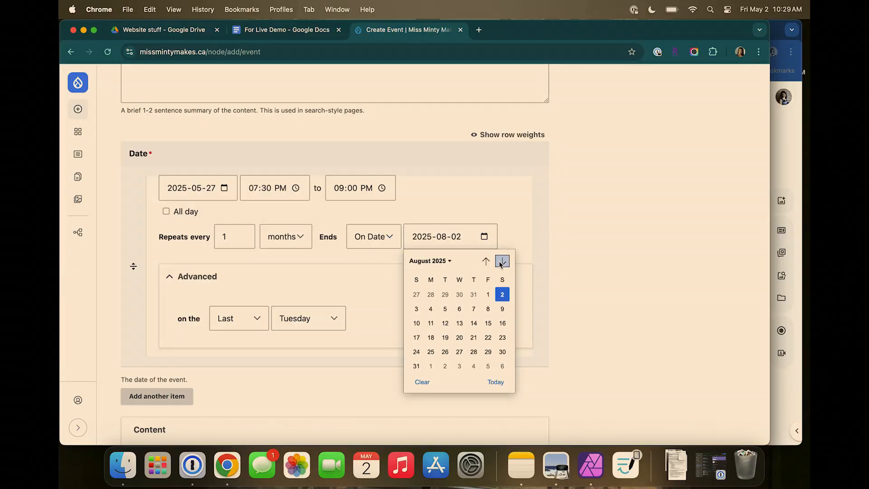
pyautogui.click(502, 262)
pyautogui.click(501, 261)
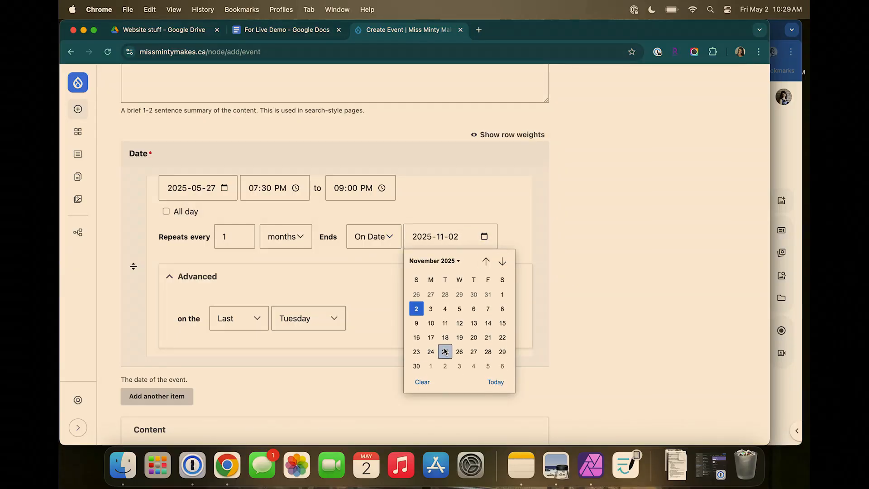
pyautogui.click(445, 349)
pyautogui.scroll(-5, 357, 371)
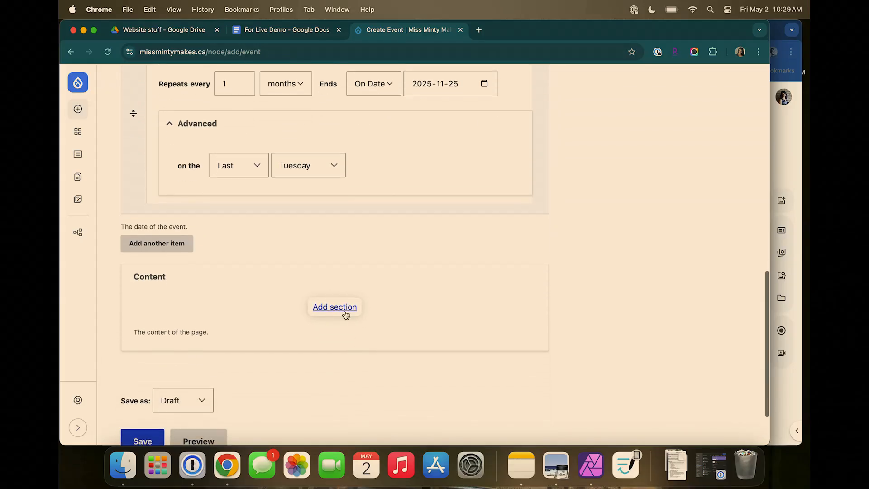
# - Add a one-column section to the event's content and switch to the For Live Demo document
pyautogui.click(345, 308)
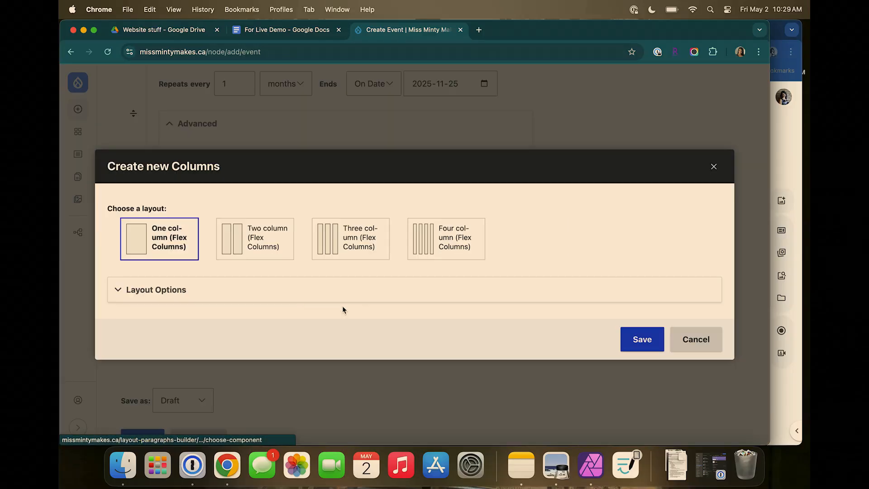
pyautogui.click(641, 340)
pyautogui.click(267, 31)
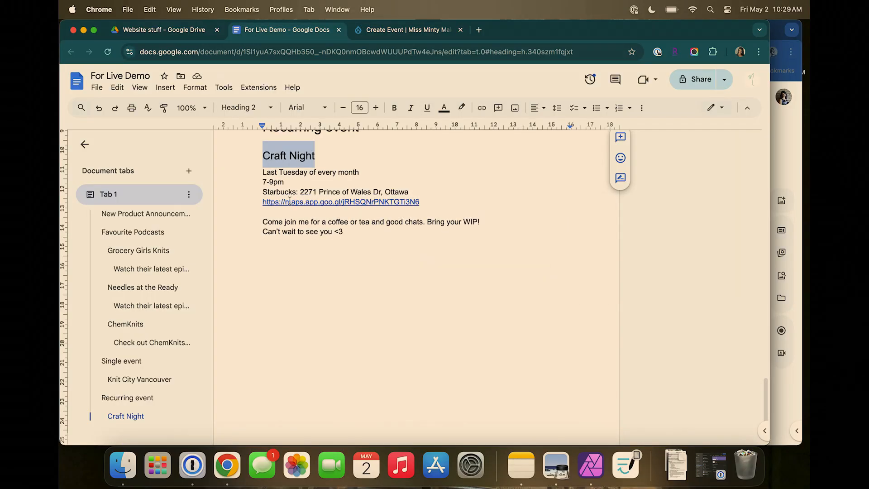
pyautogui.click(262, 194)
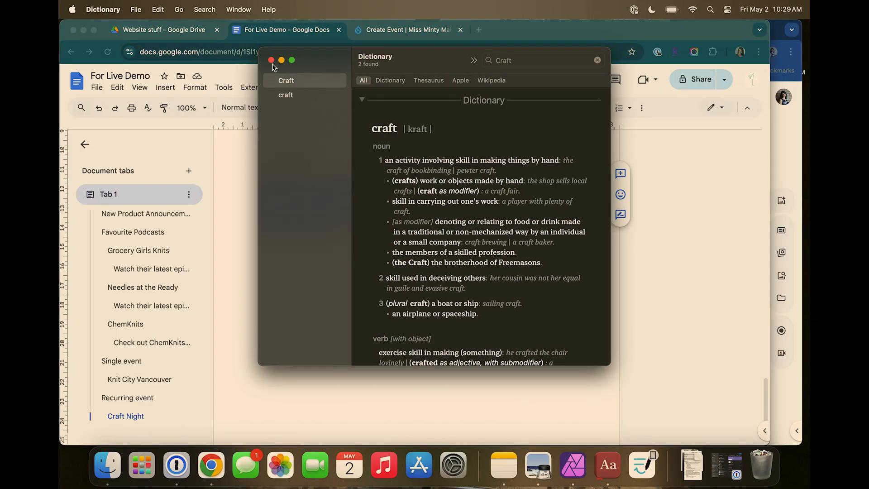
pyautogui.click(271, 60)
pyautogui.click(359, 241)
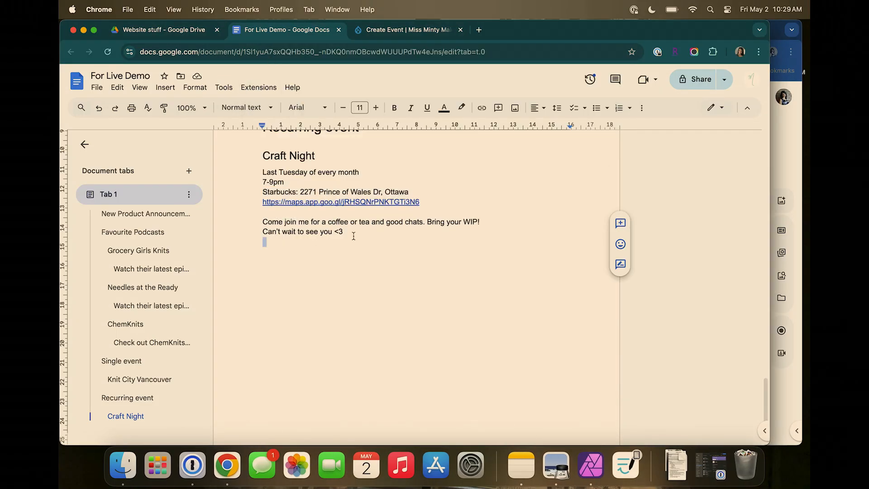
pyautogui.press('Up')
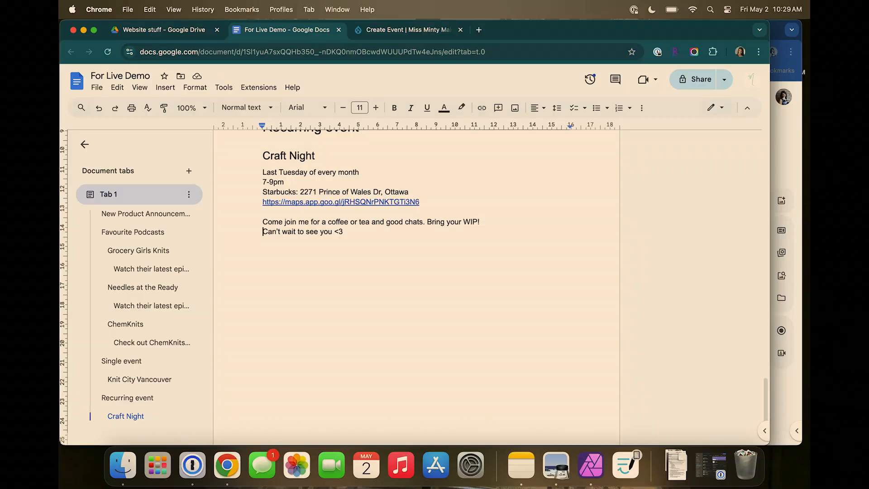
pyautogui.hotkey('shift', 'Right')
pyautogui.press('super+Right')
pyautogui.press('super+shift+Up')
pyautogui.click(346, 234)
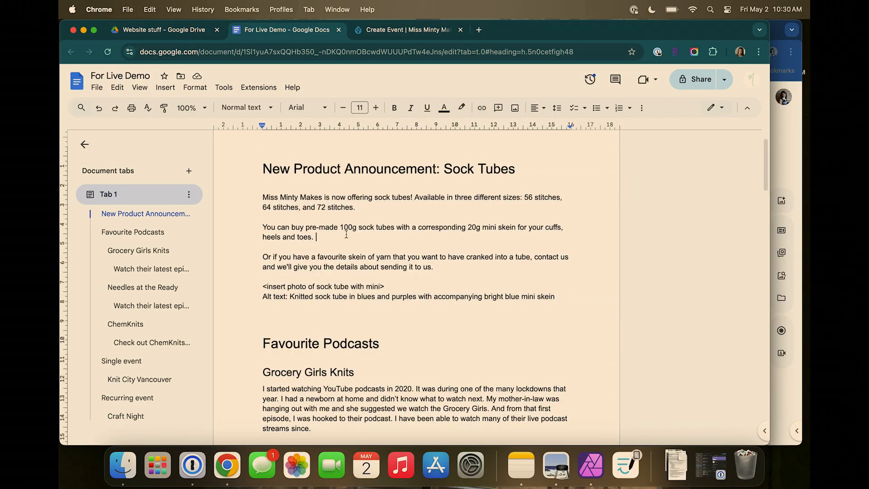
pyautogui.scroll(-20, 346, 235)
pyautogui.doubleClick(349, 157)
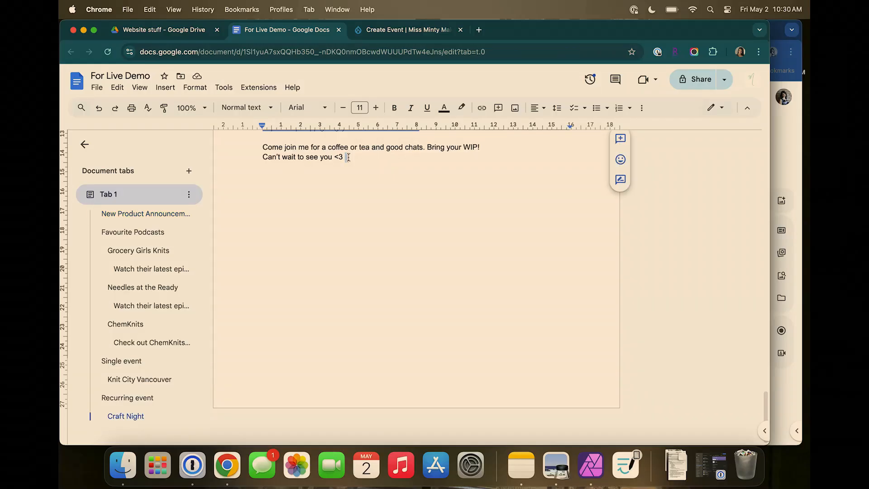
pyautogui.press('ctrl+super+d')
pyautogui.moveTo(349, 160); pyautogui.dragTo(322, 99)
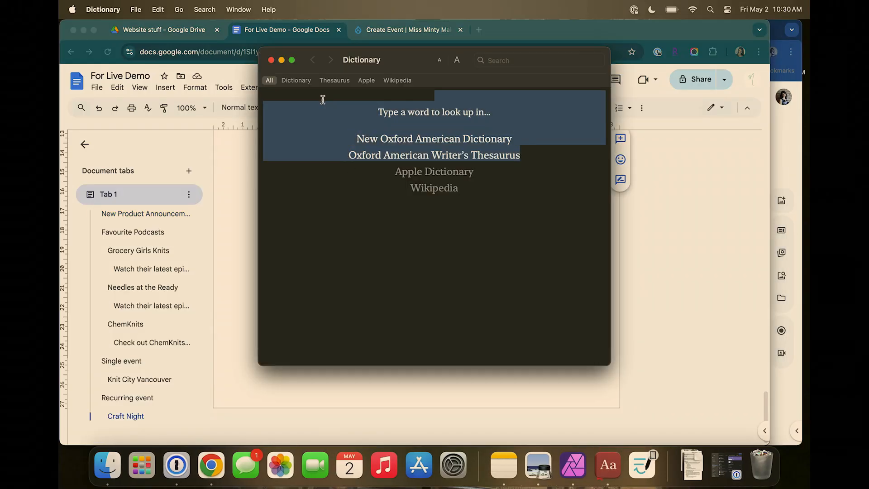
pyautogui.click(272, 60)
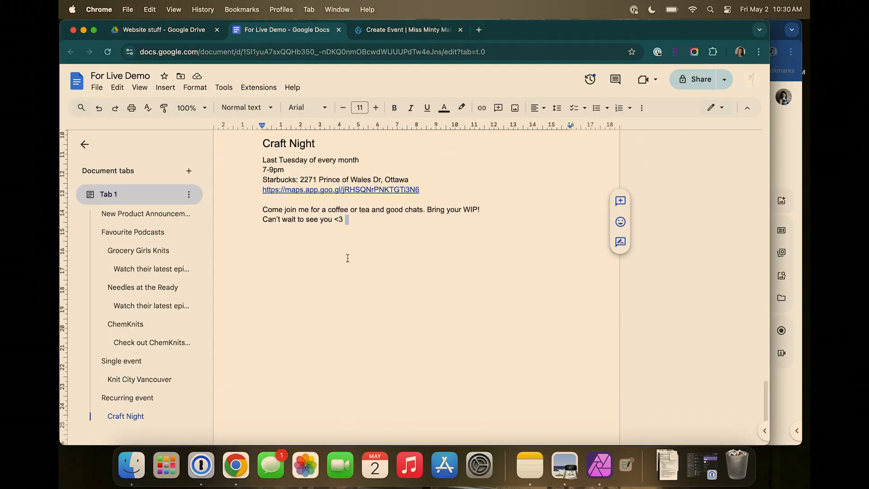
# - Copy the Craft Night text from the Starbucks location line through "Can't wait to see you <3"
pyautogui.scroll(2, 275, 189)
pyautogui.moveTo(265, 218); pyautogui.dragTo(361, 253)
pyautogui.press('super+c')
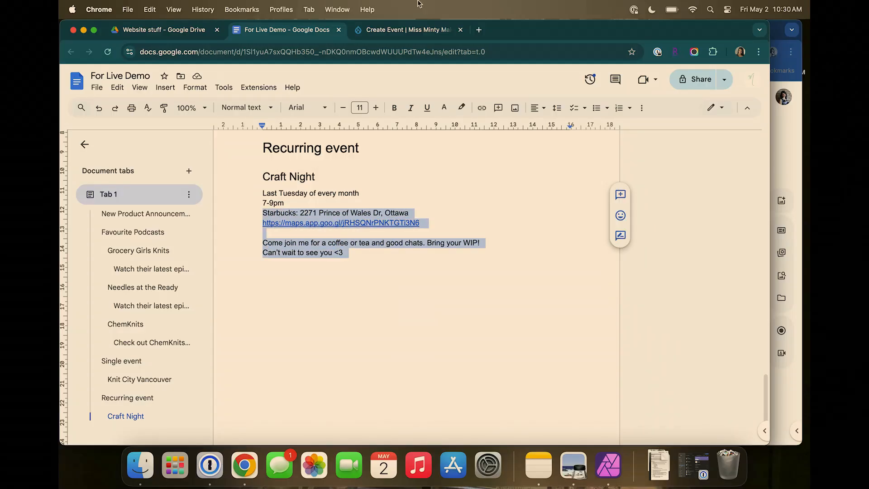
# - Back in the event form, add a Text Block to the new section, paste the copied Craft Night details and save it
pyautogui.click(410, 30)
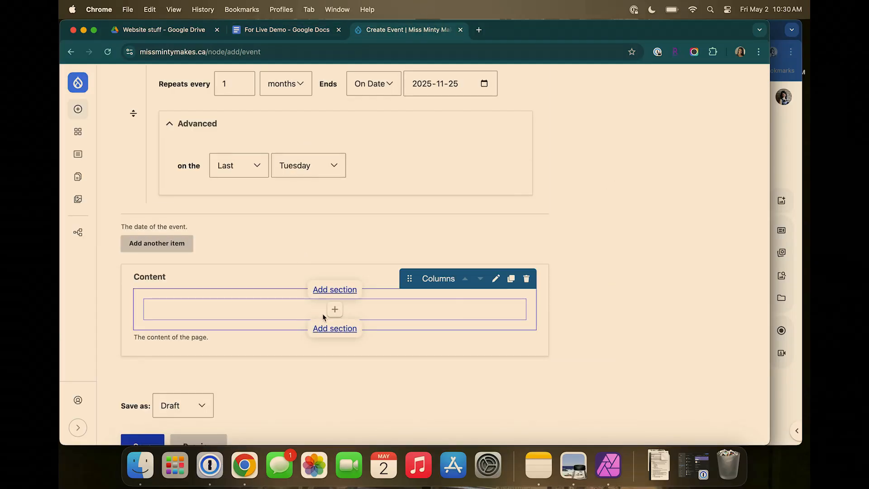
pyautogui.click(335, 312)
pyautogui.click(364, 301)
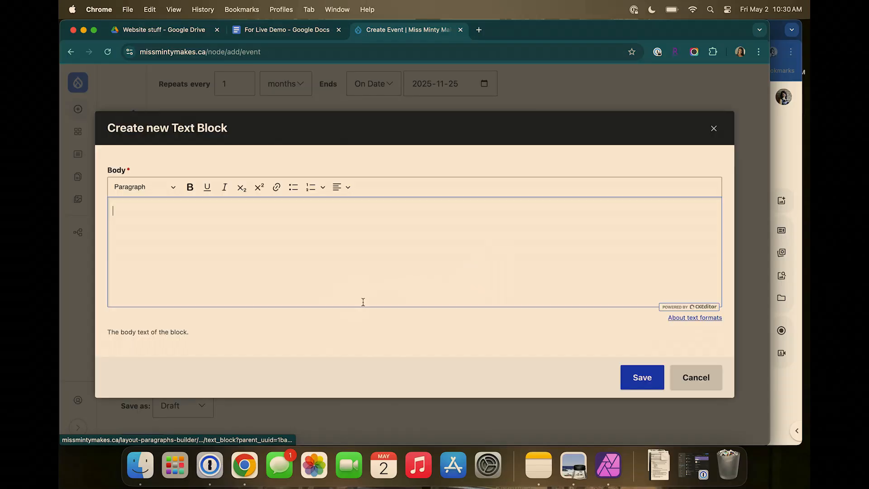
pyautogui.press('super+v')
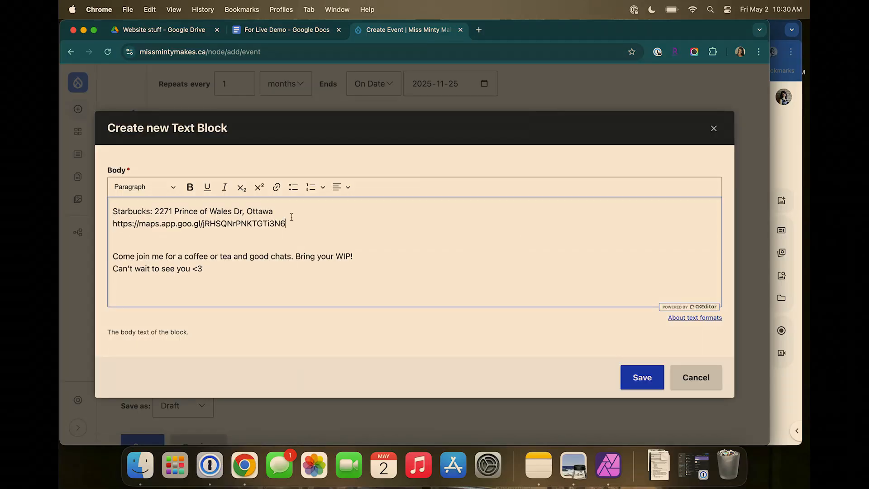
pyautogui.click(642, 378)
# - Set the Craft Night event to be saved as Published and save it
pyautogui.scroll(-5, 438, 361)
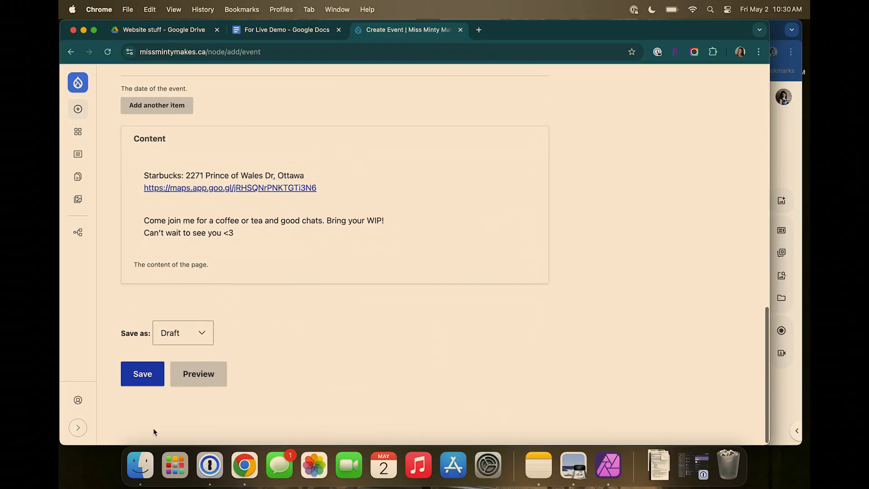
pyautogui.click(183, 333)
pyautogui.click(185, 351)
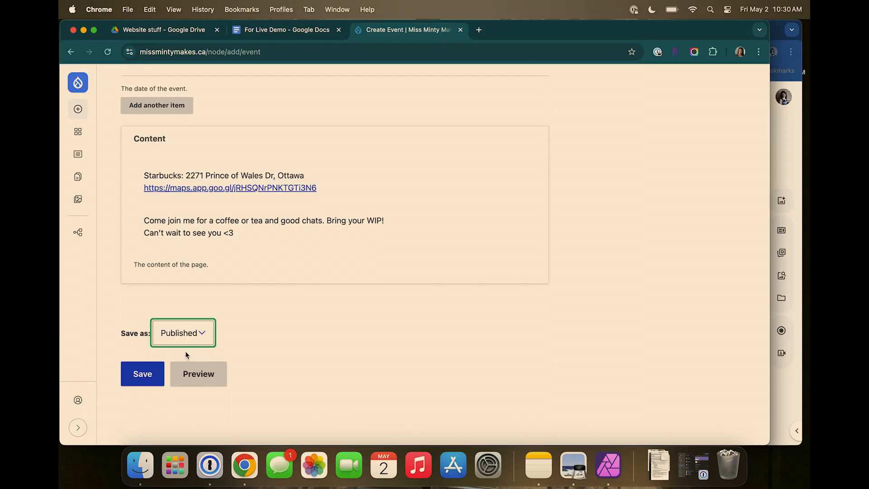
pyautogui.click(140, 375)
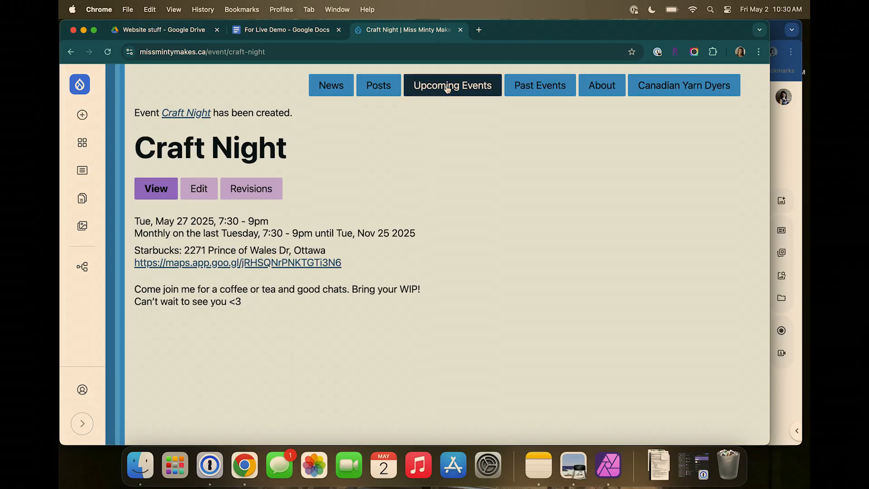
# - Review the recurring Craft Night entries in the Upcoming Events listing and open repeat occurrences to check their dates
pyautogui.click(447, 89)
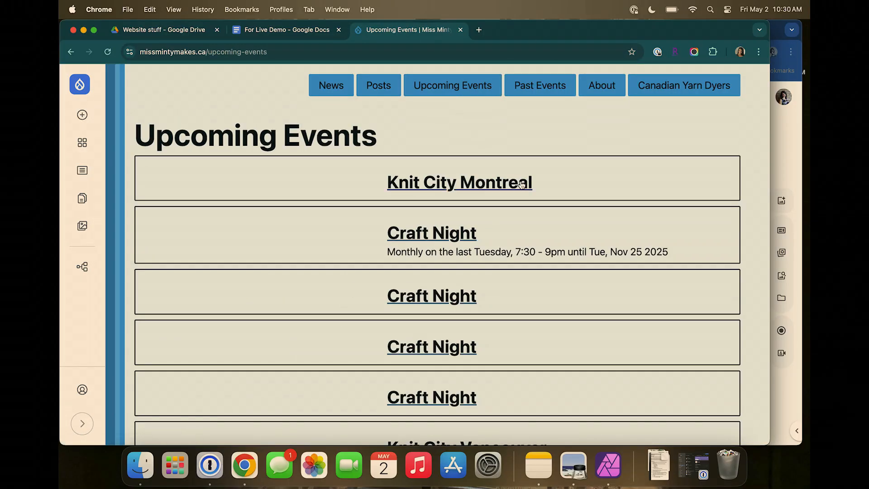
pyautogui.scroll(-3, 523, 182)
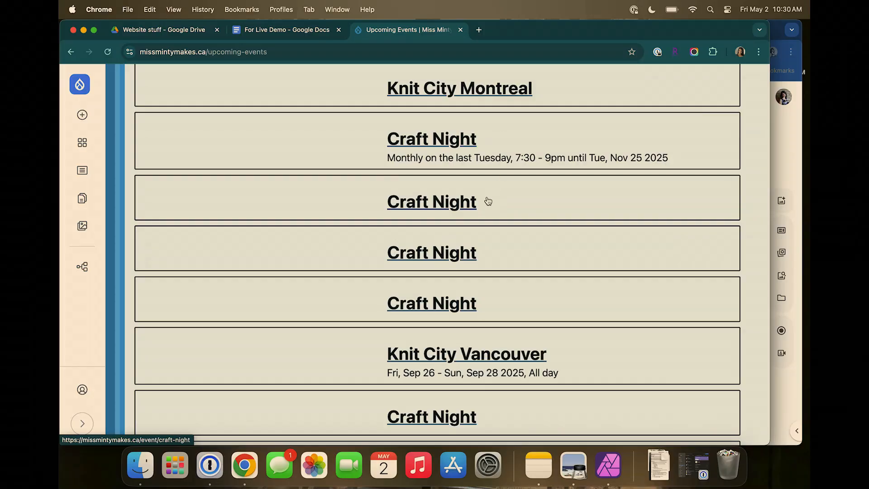
pyautogui.scroll(-1, 487, 206)
pyautogui.scroll(-2, 488, 206)
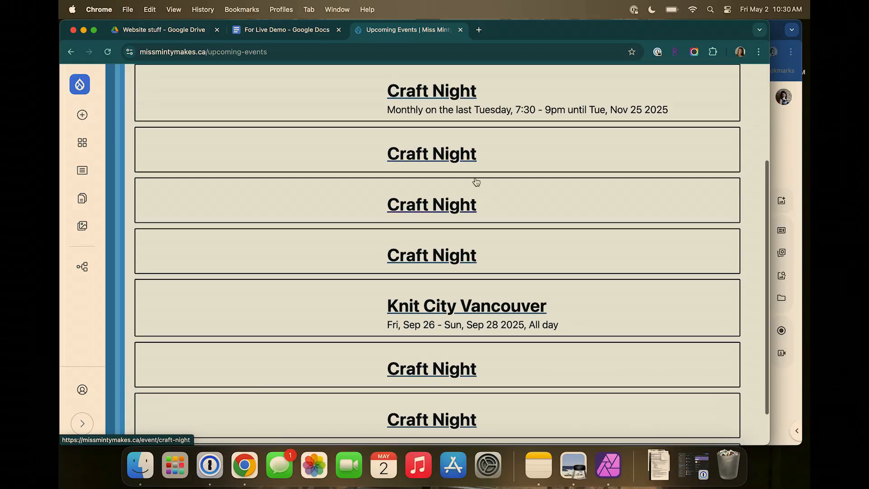
pyautogui.click(457, 162)
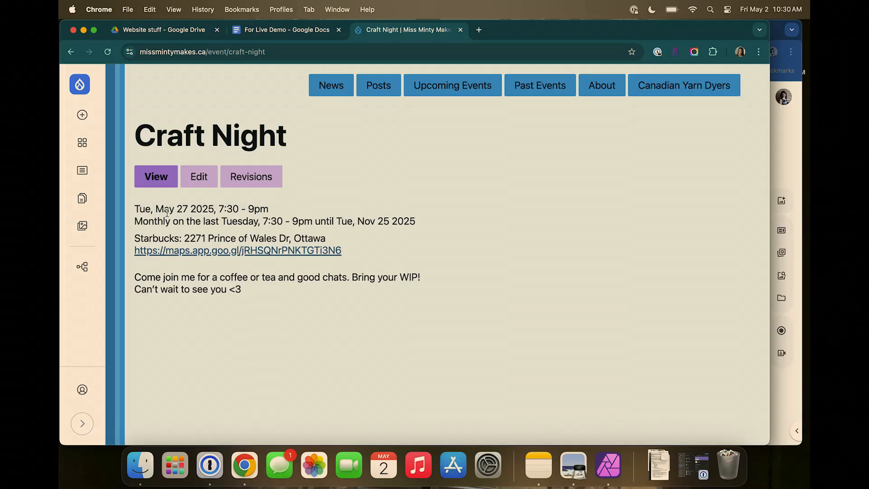
pyautogui.moveTo(164, 209); pyautogui.dragTo(213, 211)
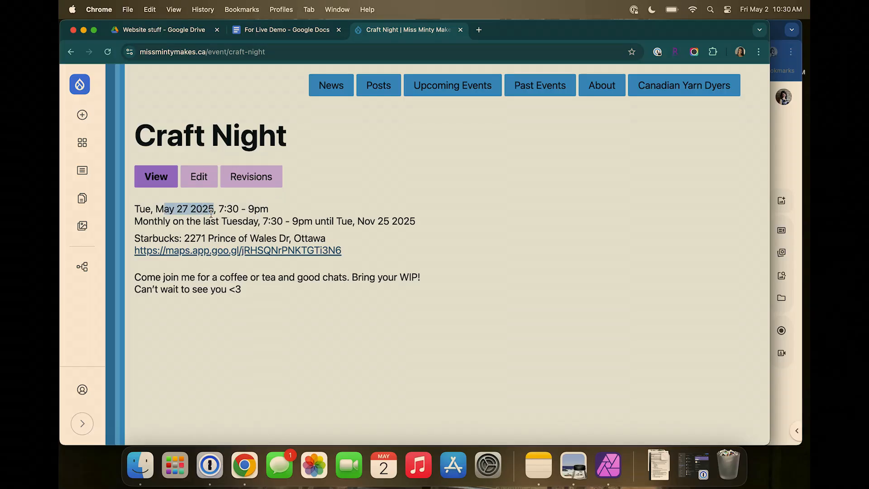
pyautogui.click(458, 86)
pyautogui.scroll(-3, 415, 299)
pyautogui.click(417, 290)
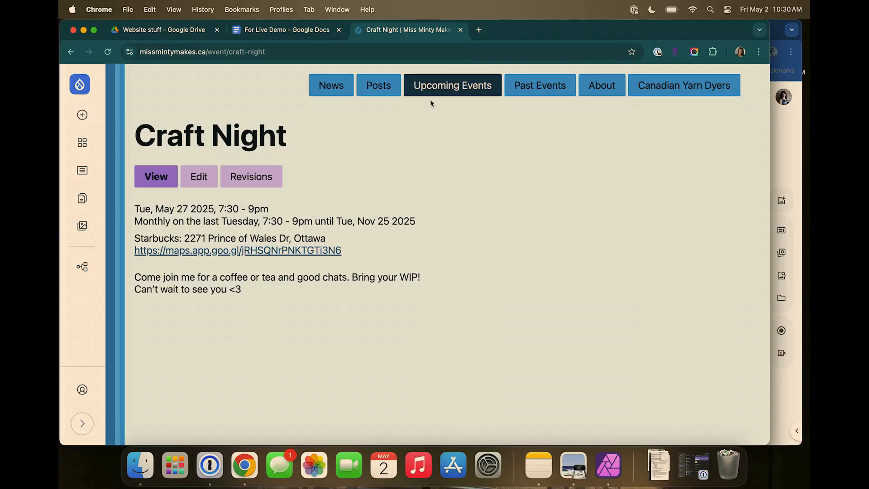
# - Look through the Upcoming Events listing again and open the Knit City Vancouver event
pyautogui.click(448, 93)
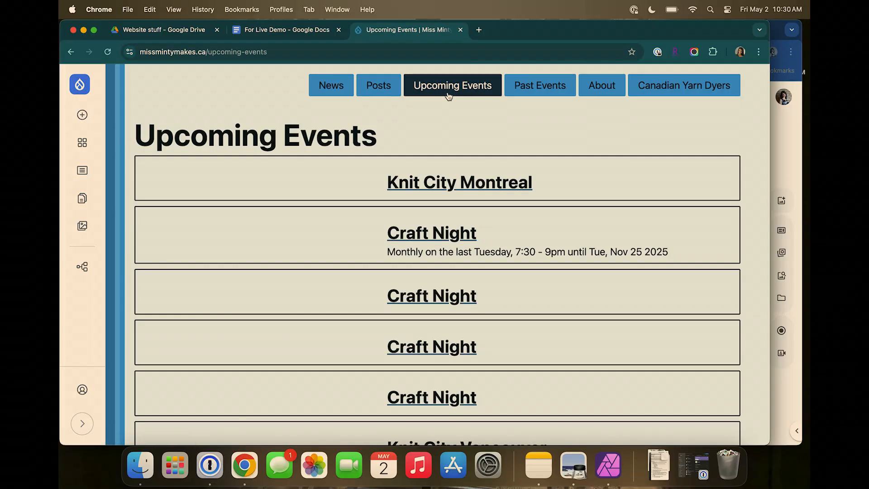
pyautogui.scroll(-3, 318, 220)
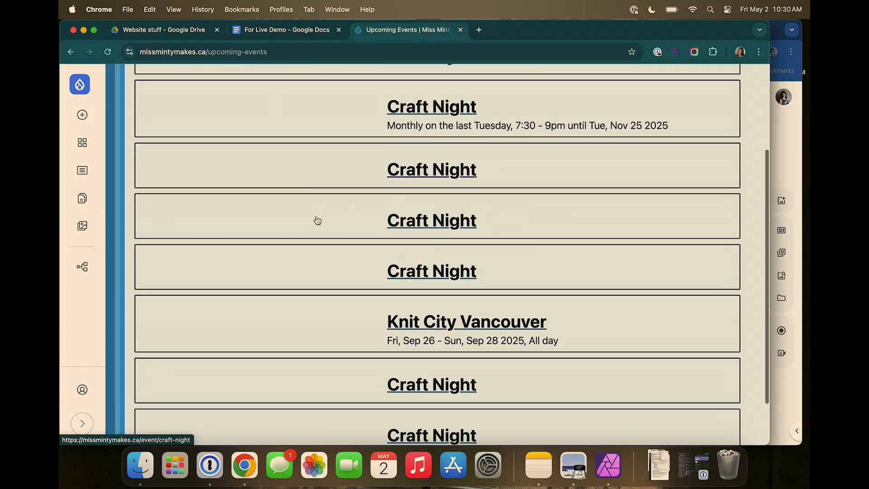
pyautogui.scroll(4, 317, 219)
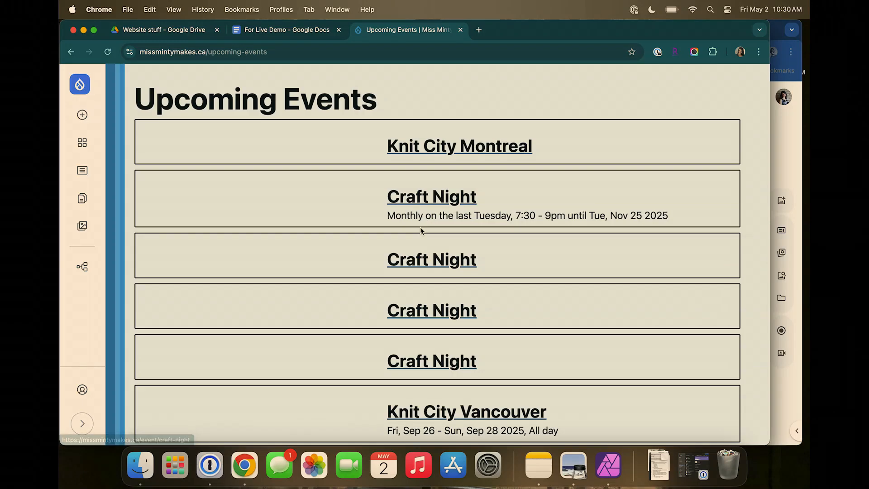
pyautogui.scroll(-3, 420, 227)
pyautogui.click(445, 345)
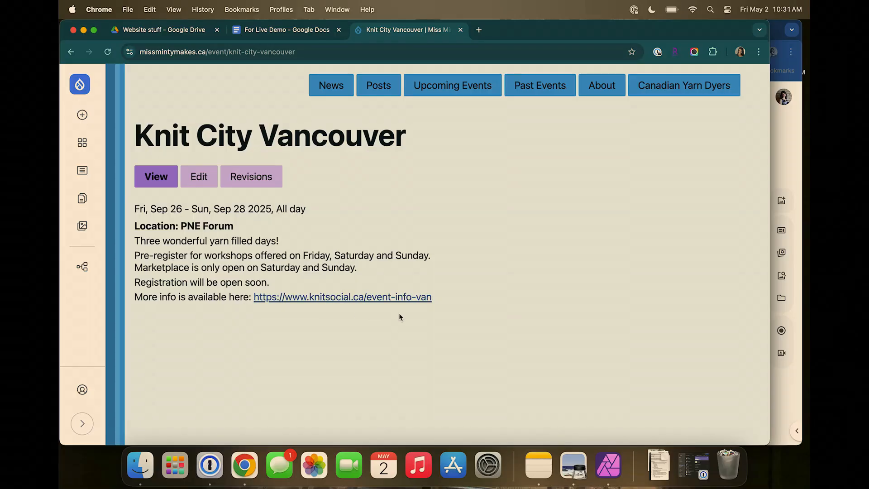
# - Open the About page and examine its biography and the links under "Other Places You Can Find Me"
pyautogui.click(607, 93)
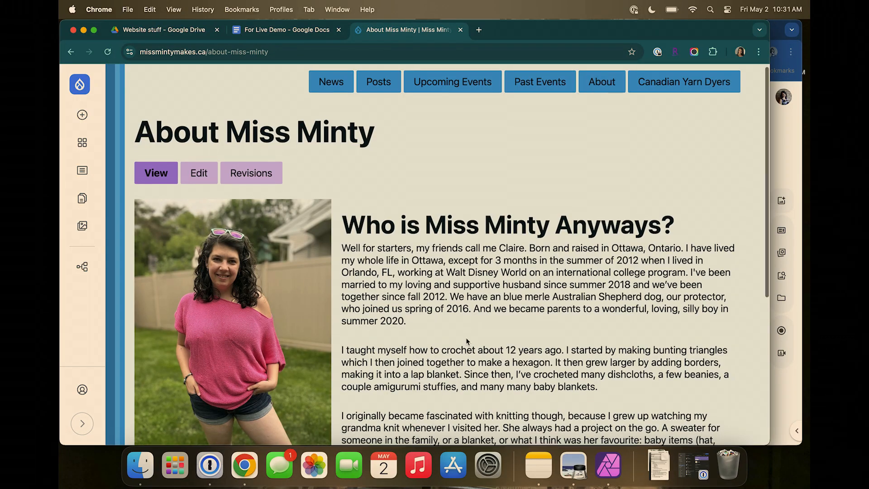
pyautogui.scroll(-5, 466, 338)
pyautogui.scroll(-3, 466, 338)
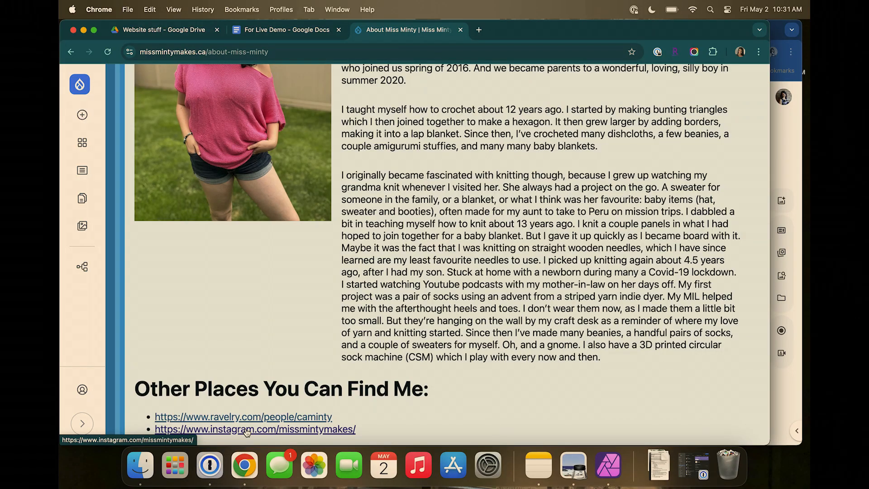
pyautogui.scroll(10, 247, 433)
# - Edit the About Miss Minty page and open its "Other Places You Can Find Me" text block for editing
pyautogui.click(199, 176)
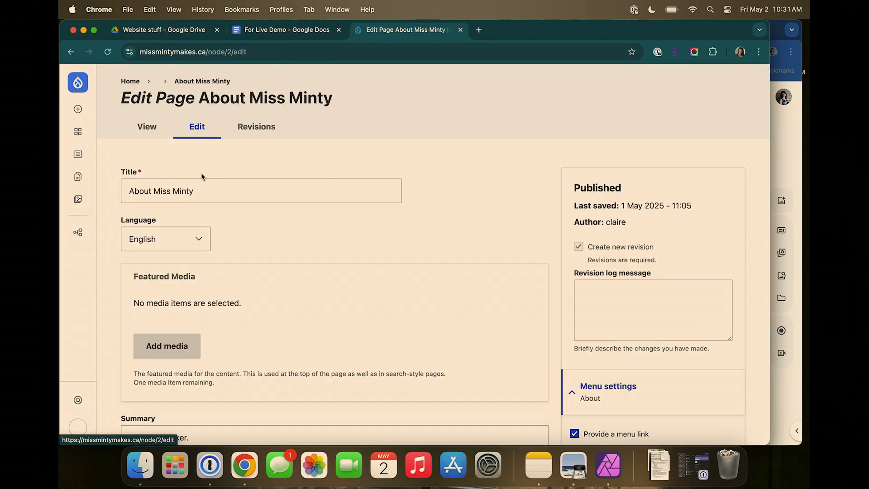
pyautogui.scroll(-20, 201, 174)
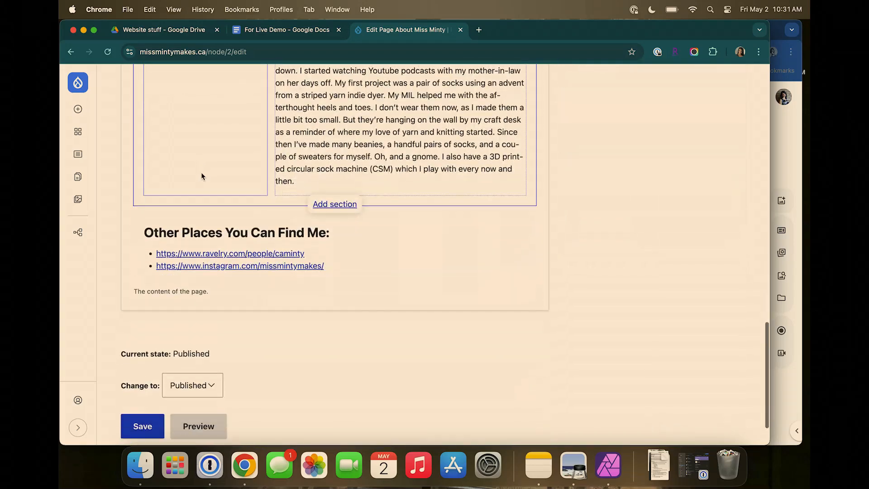
pyautogui.scroll(-2, 201, 175)
pyautogui.moveTo(338, 208)
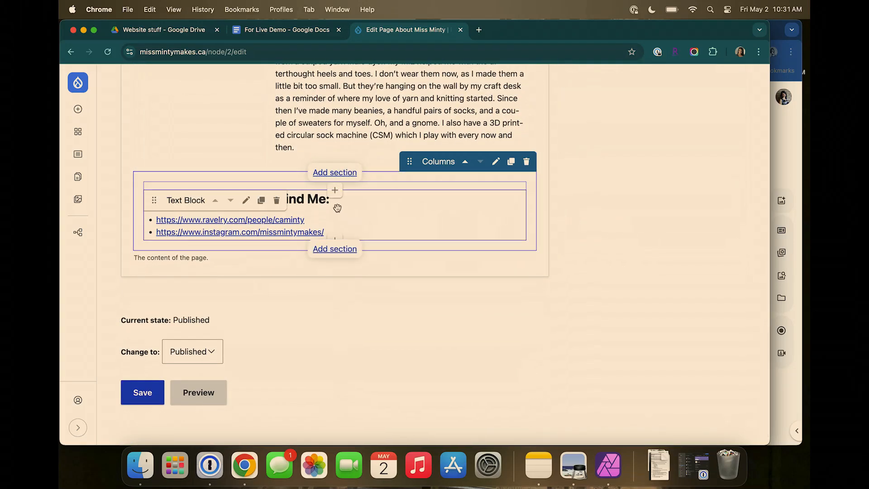
pyautogui.click(247, 202)
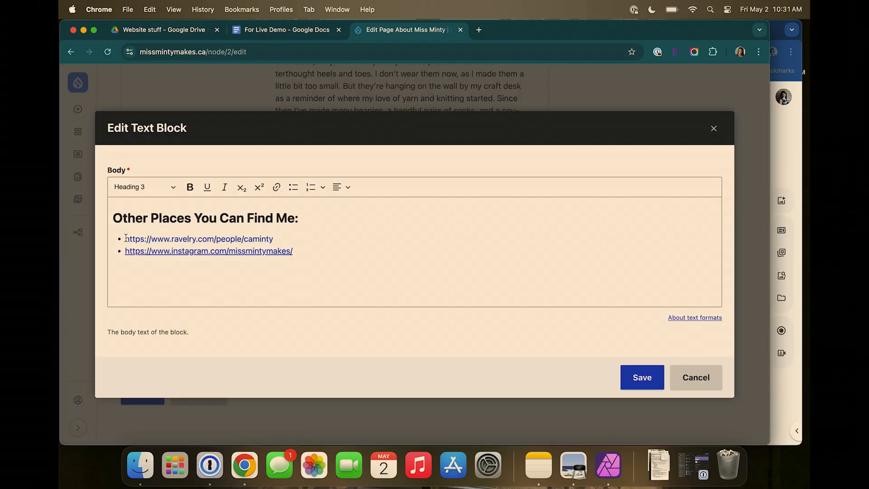
# - Insert a new bullet reading "Ravelry" above the Ravelry profile URL
pyautogui.click(126, 238)
pyautogui.press('Return')
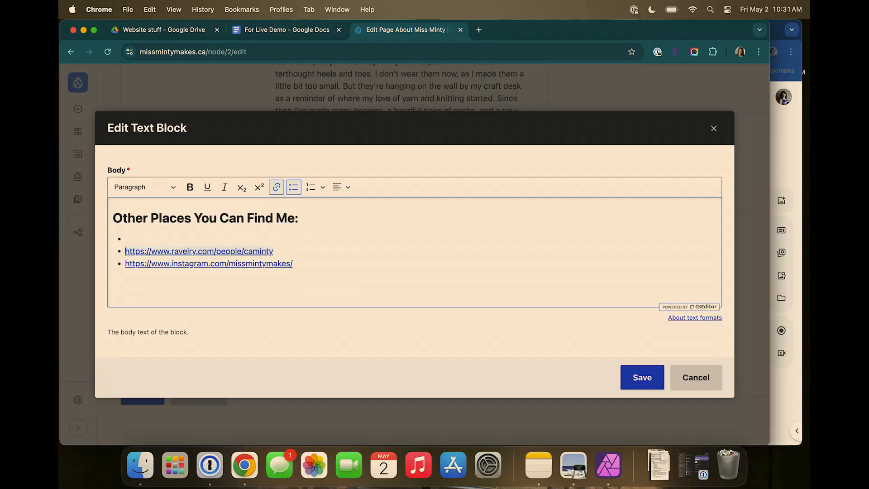
pyautogui.click(125, 239)
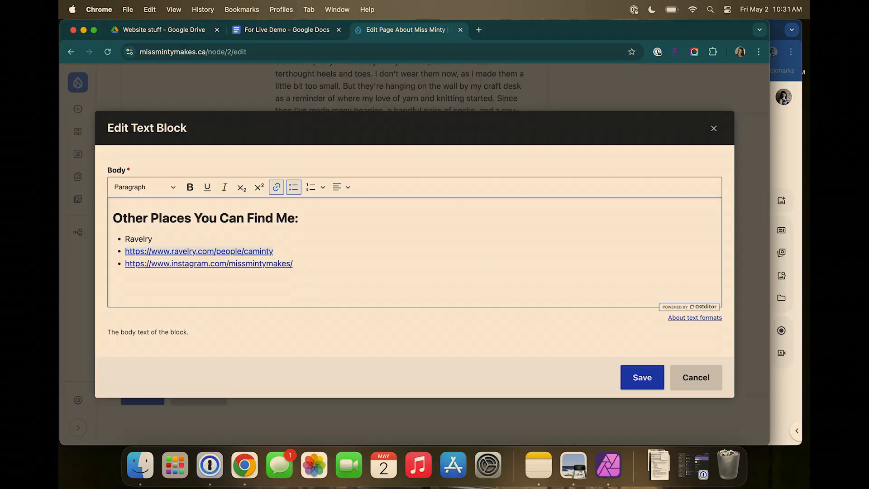
# - Select the full Ravelry profile URL in the bullet list
pyautogui.click(297, 248)
pyautogui.press('shift+super+Left')
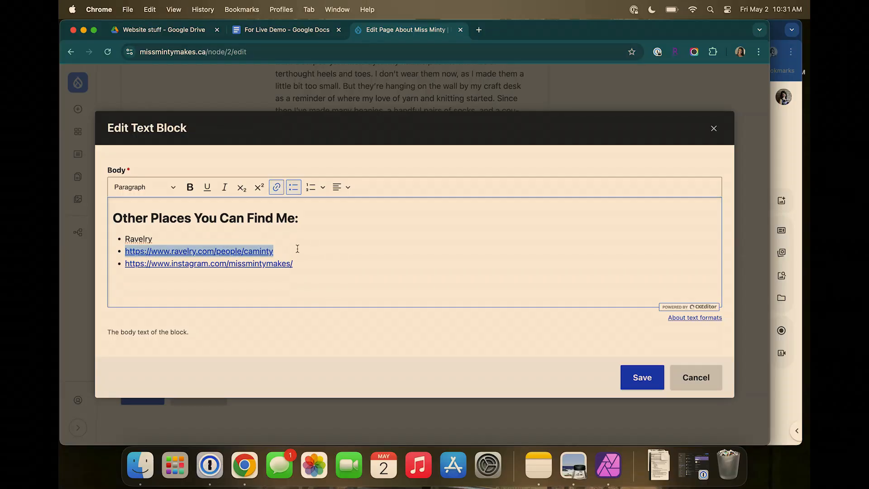
# - Cut the Ravelry profile URL from its own bullet and apply it as the link on the word "Ravelry"
pyautogui.press('super+x')
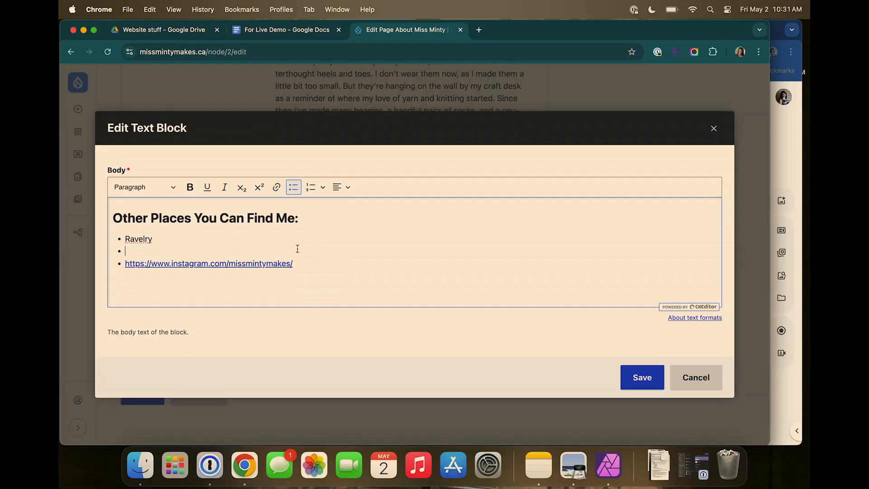
pyautogui.press('shift+super+Left')
pyautogui.click(273, 192)
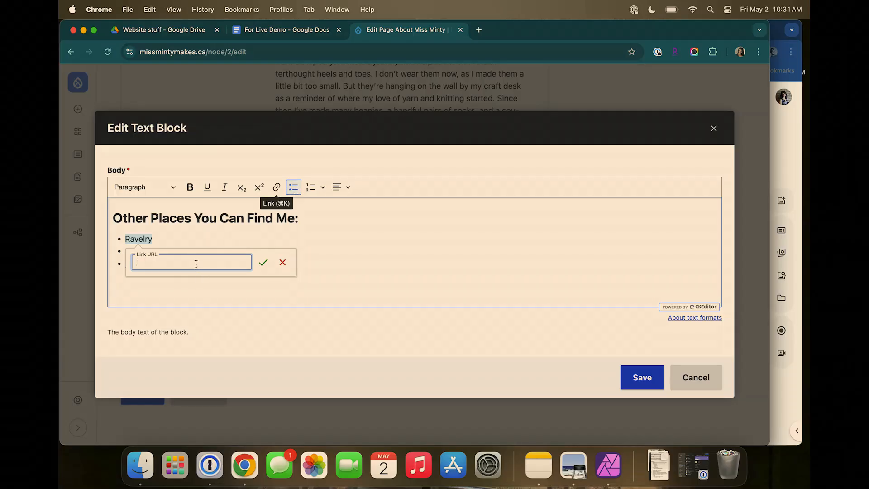
pyautogui.press('super+v')
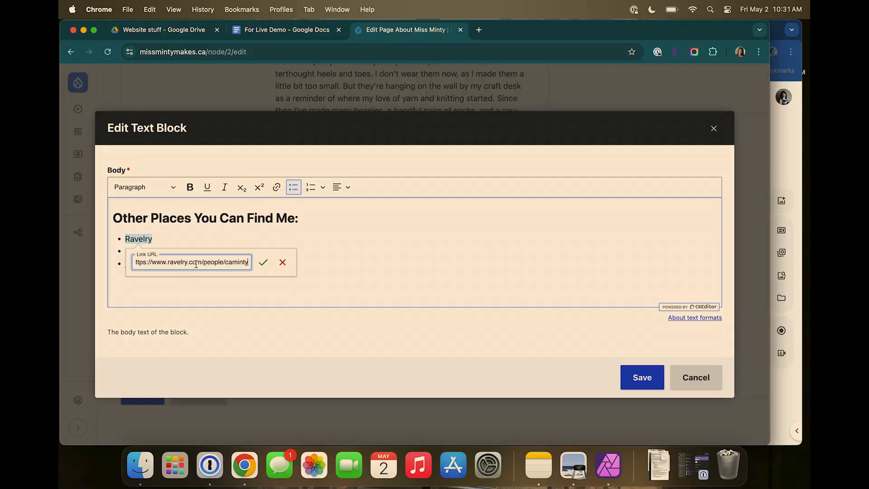
pyautogui.click(263, 263)
pyautogui.click(375, 257)
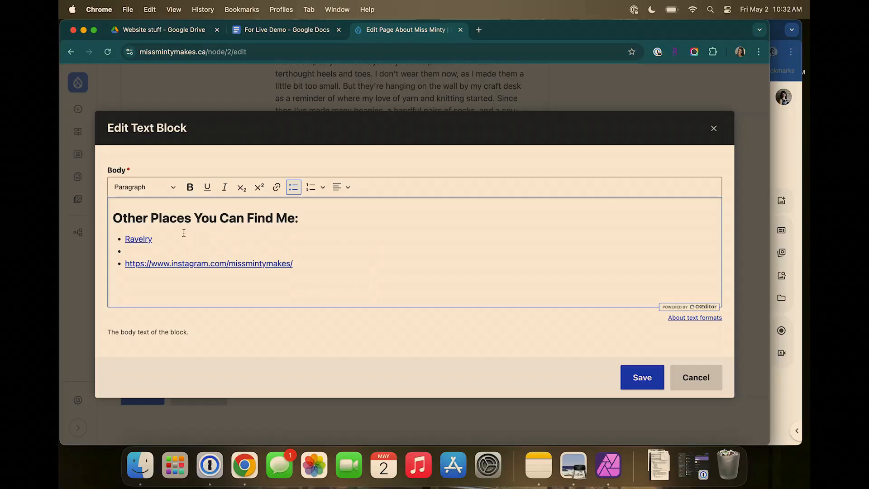
# - Save the edited "Other Places You Can Find Me" text block and the About Miss Minty page
pyautogui.click(627, 383)
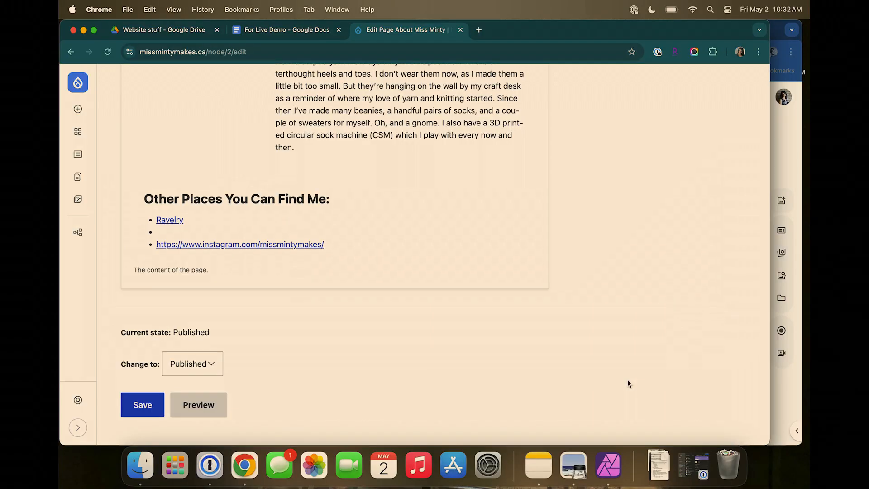
pyautogui.click(152, 407)
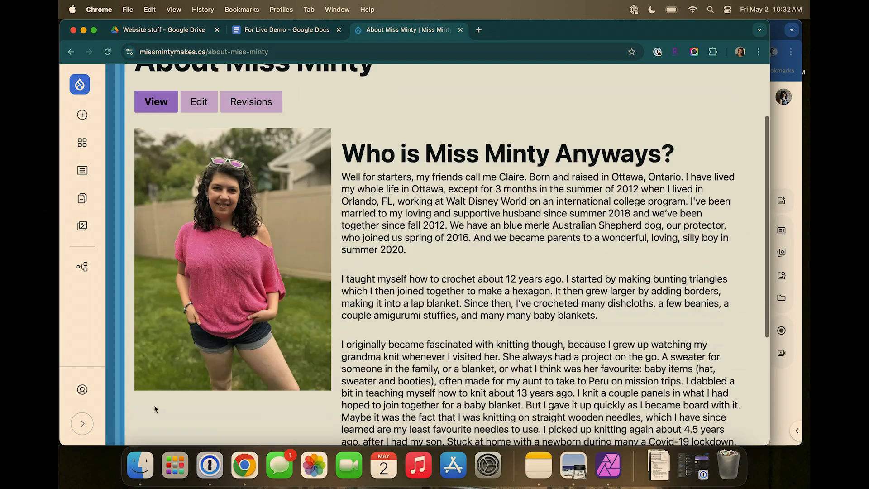
pyautogui.scroll(-5, 154, 409)
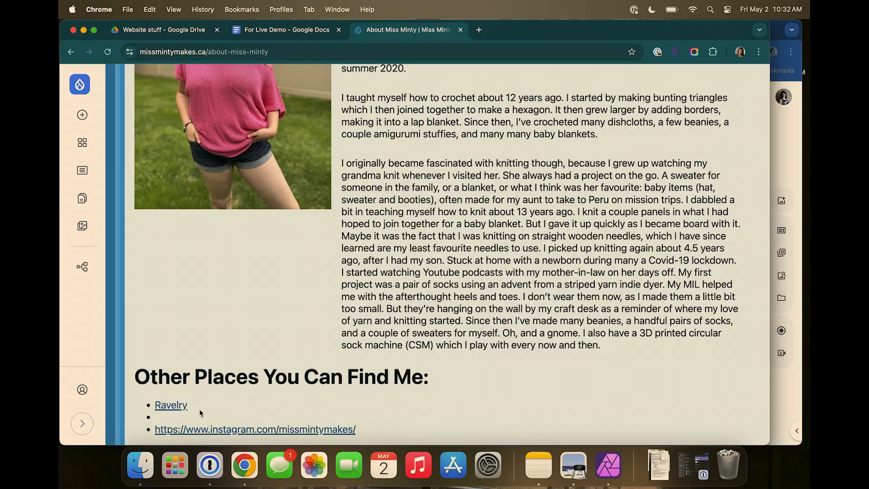
# - Test the Ravelry link on the published page and return to About Miss Minty
pyautogui.click(181, 407)
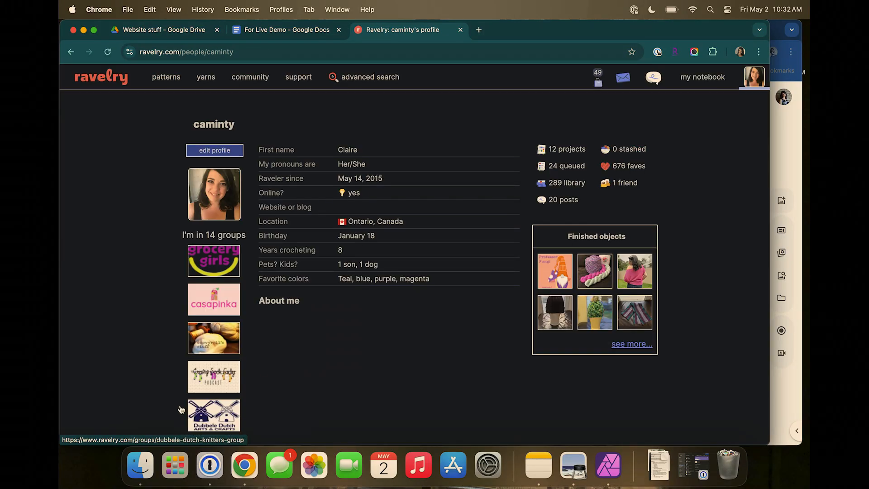
pyautogui.click(63, 52)
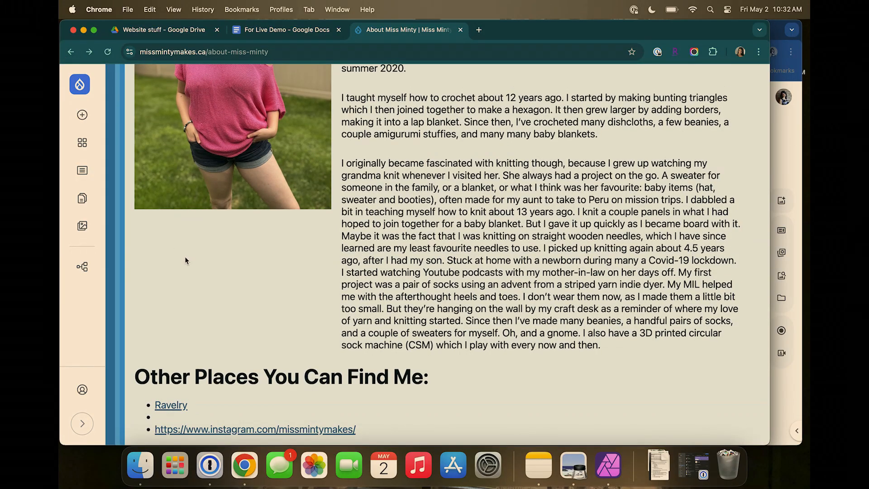
pyautogui.scroll(5, 219, 368)
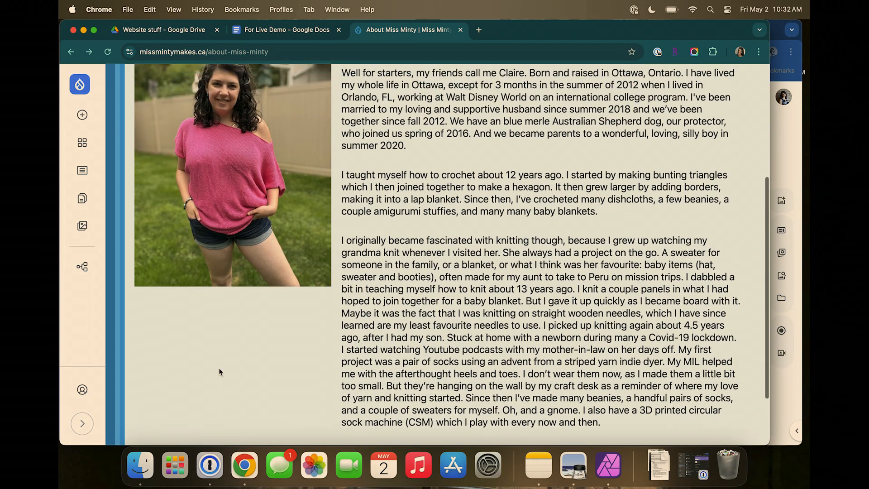
pyautogui.scroll(1, 219, 368)
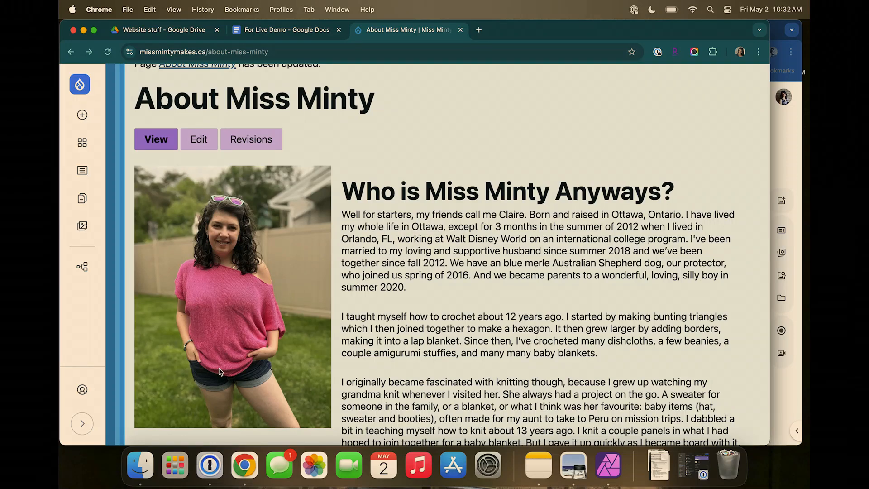
# - Open the Favourite Podcasts post for editing from the site's content overview
pyautogui.click(98, 266)
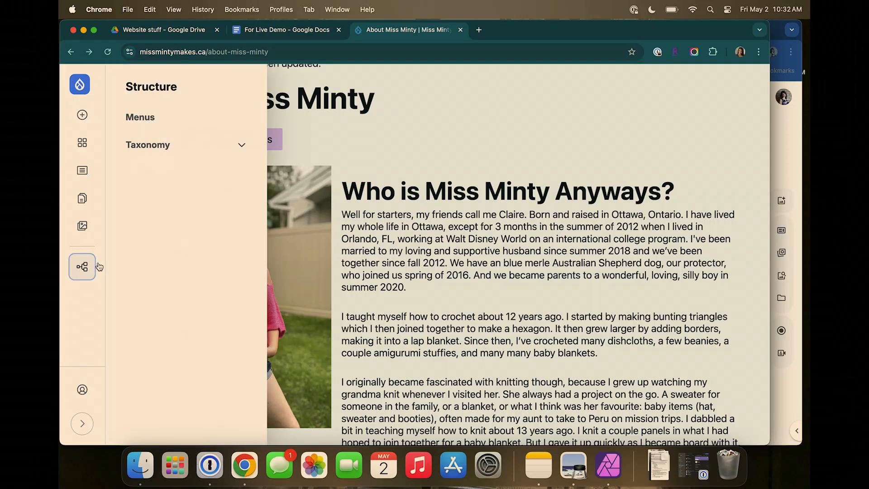
pyautogui.click(82, 170)
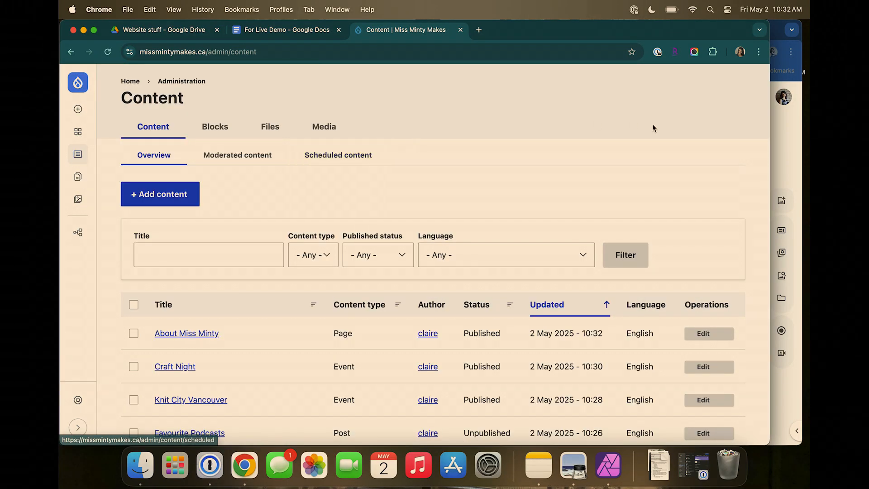
pyautogui.scroll(-2, 652, 127)
pyautogui.scroll(-4, 653, 123)
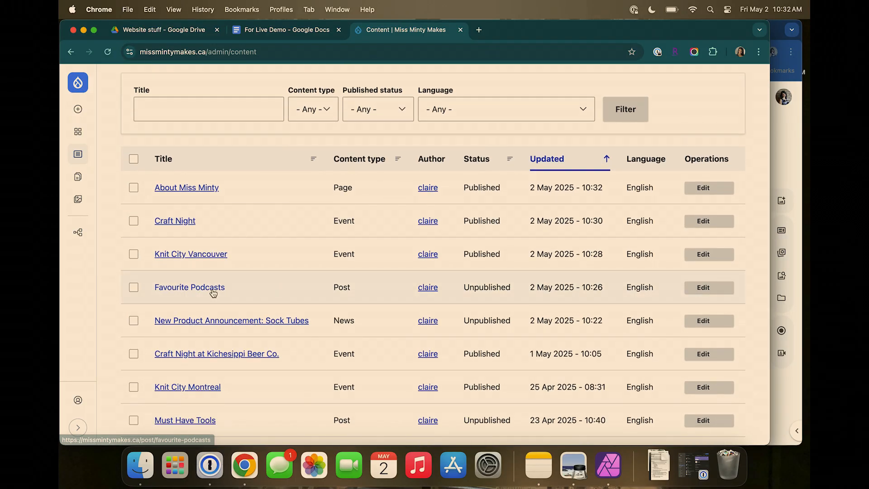
pyautogui.click(211, 288)
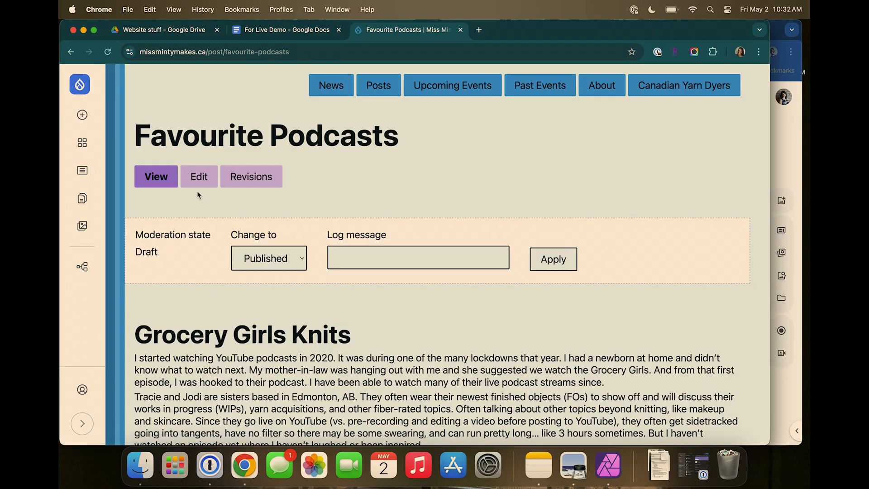
pyautogui.click(199, 176)
# - Schedule the Favourite Podcasts post to be published on 2025-05-02 at 10:34 AM
pyautogui.scroll(-1, 402, 244)
pyautogui.scroll(-8, 402, 245)
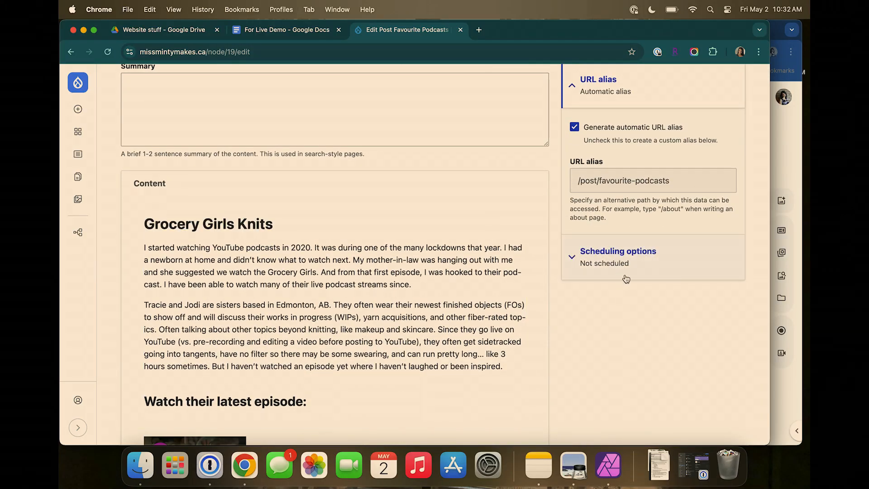
pyautogui.click(625, 277)
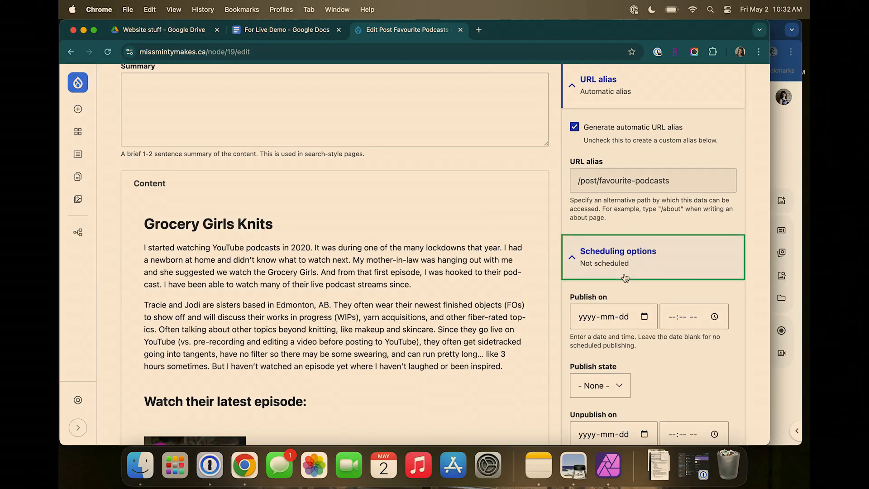
pyautogui.scroll(-2, 625, 277)
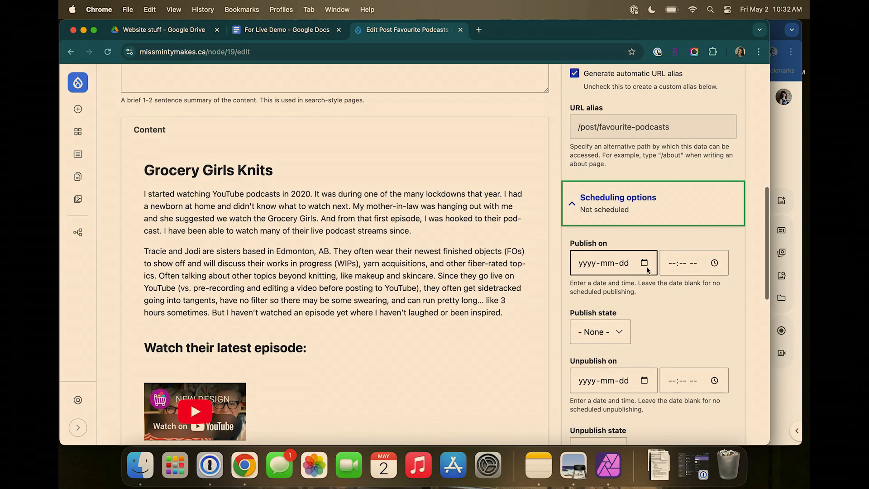
pyautogui.click(642, 262)
pyautogui.click(655, 321)
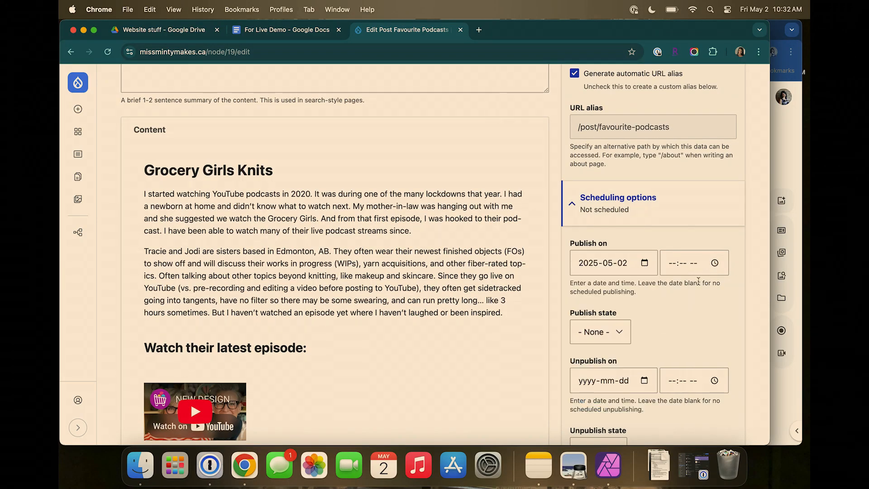
pyautogui.click(714, 263)
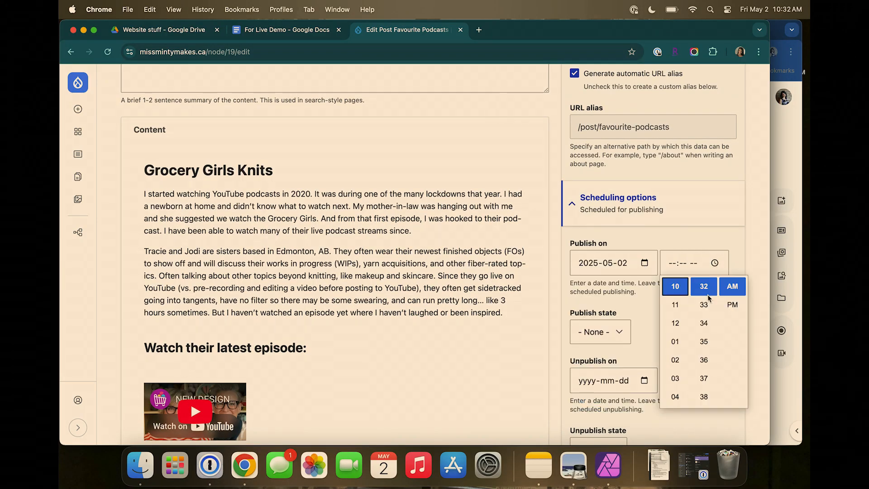
pyautogui.click(704, 306)
pyautogui.click(703, 323)
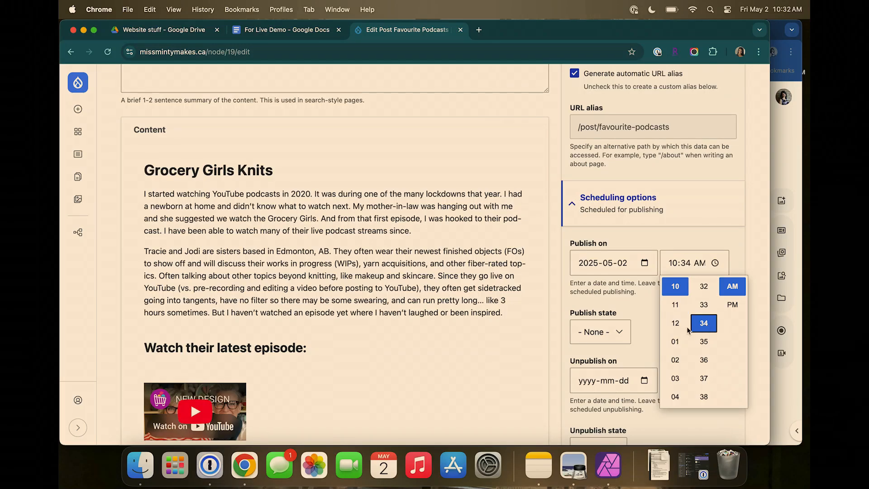
pyautogui.click(653, 332)
# - Save the Favourite Podcasts post and check the message about its scheduled publishing
pyautogui.scroll(-5, 650, 333)
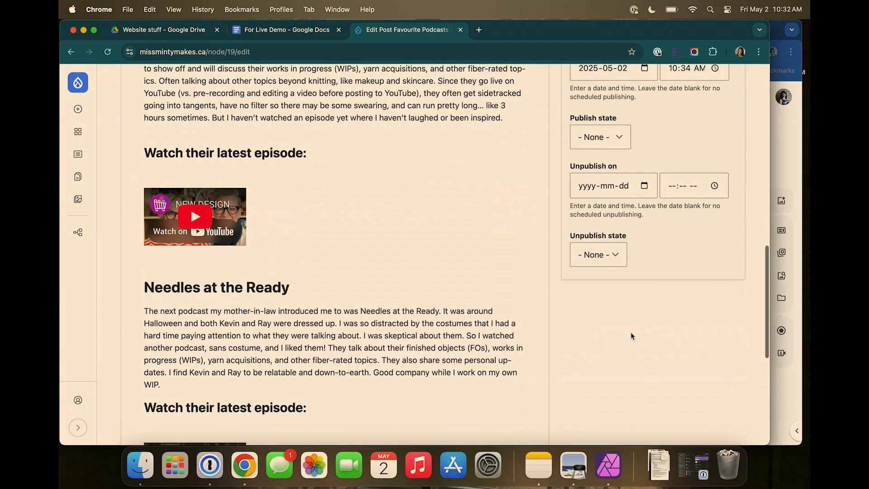
pyautogui.scroll(-6, 631, 333)
pyautogui.click(142, 372)
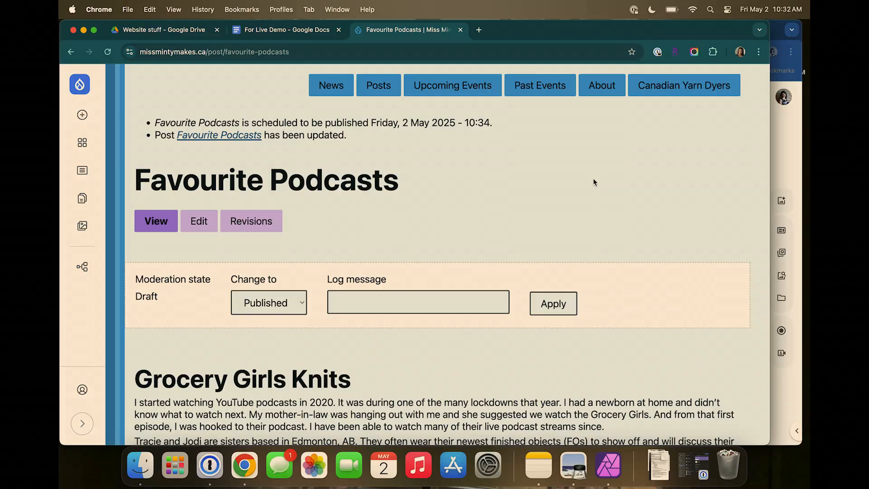
pyautogui.moveTo(508, 122); pyautogui.dragTo(261, 121)
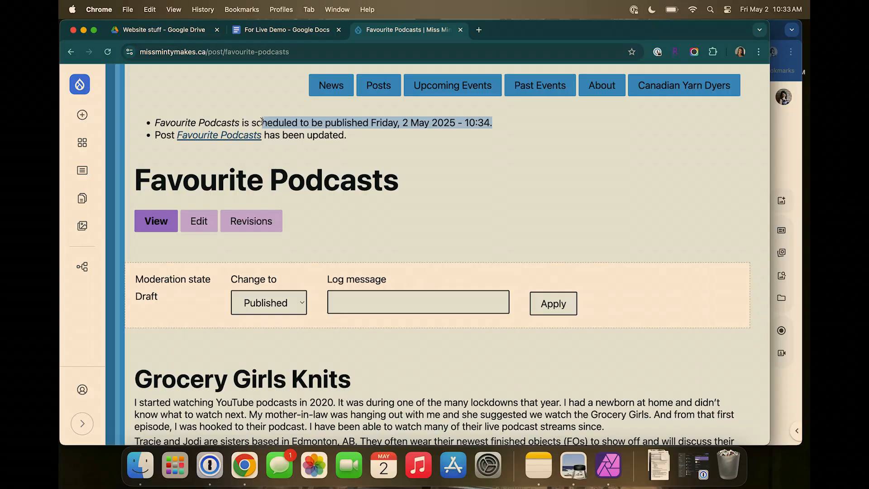
pyautogui.click(412, 165)
pyautogui.scroll(-1, 412, 166)
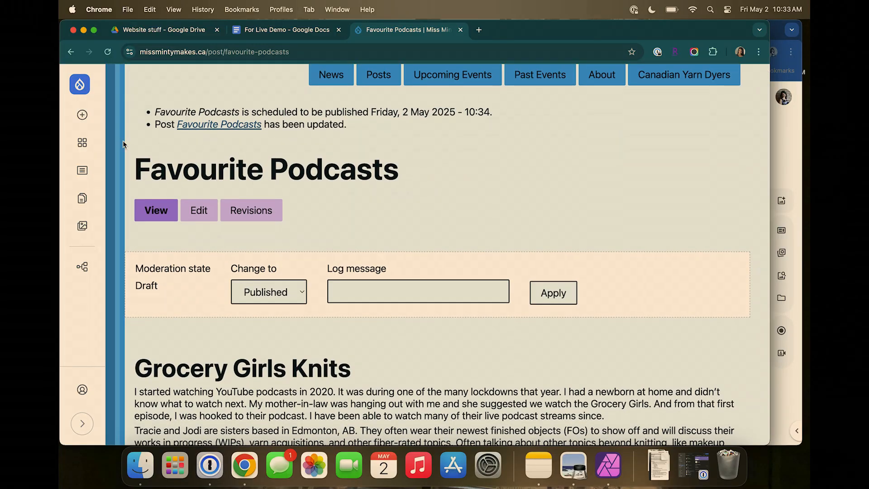
# - Return to the content overview, sort it by status and review the unpublished items
pyautogui.click(81, 171)
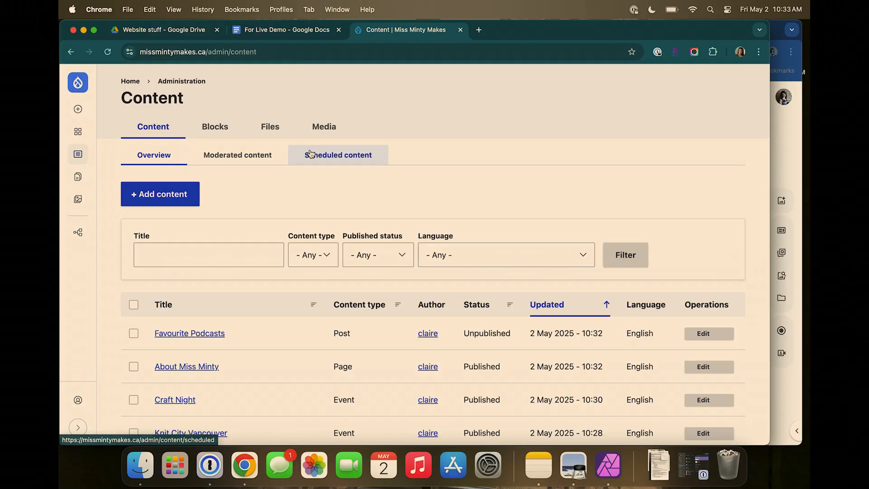
pyautogui.scroll(-5, 311, 152)
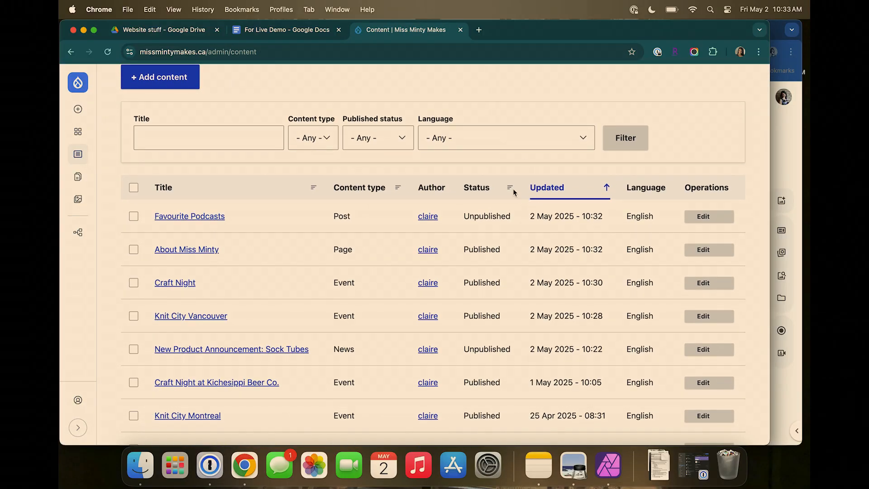
pyautogui.click(490, 187)
pyautogui.scroll(-3, 491, 187)
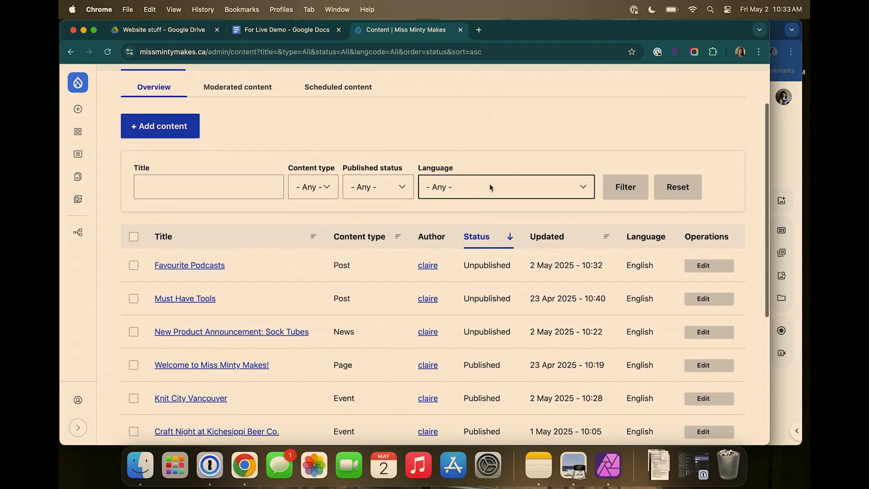
pyautogui.scroll(-6, 489, 184)
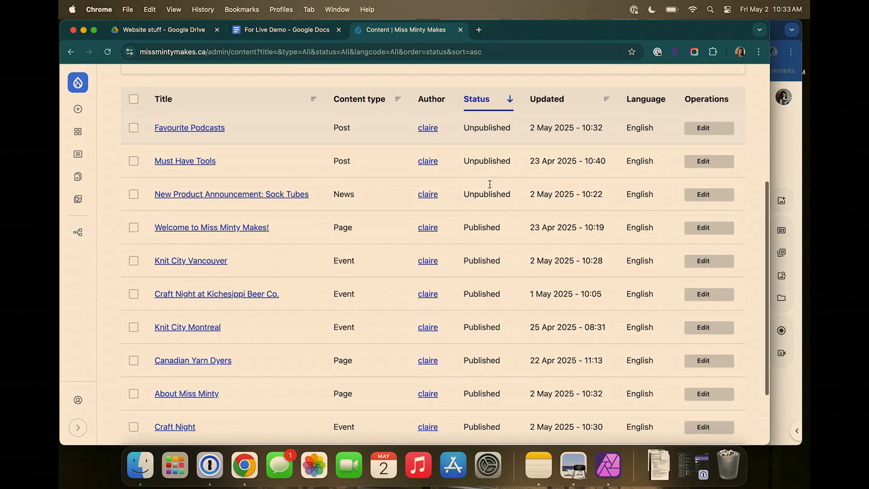
pyautogui.scroll(-3, 490, 183)
pyautogui.scroll(3, 489, 184)
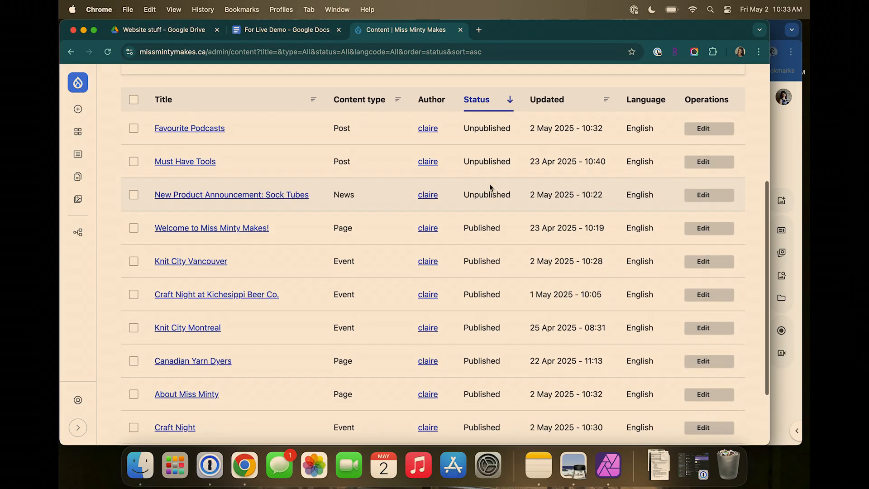
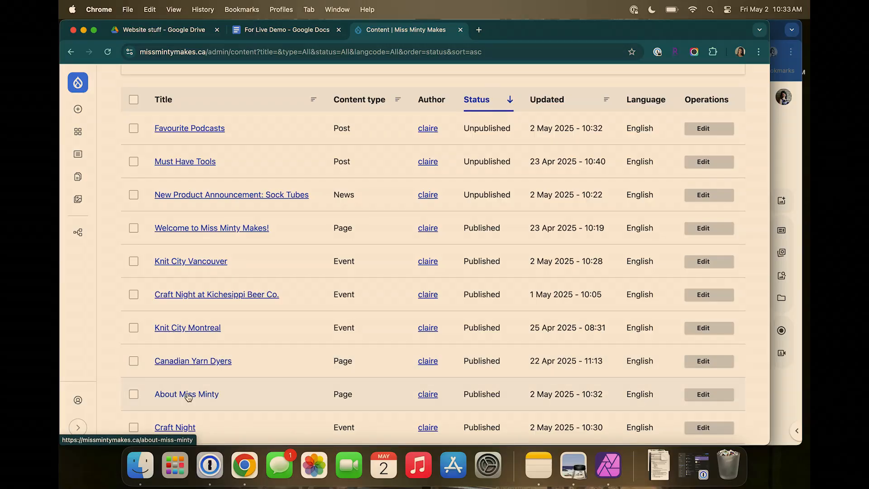
# - Open the Must Have Tools post and change its moderation state to Published without a log message
pyautogui.scroll(-2, 187, 389)
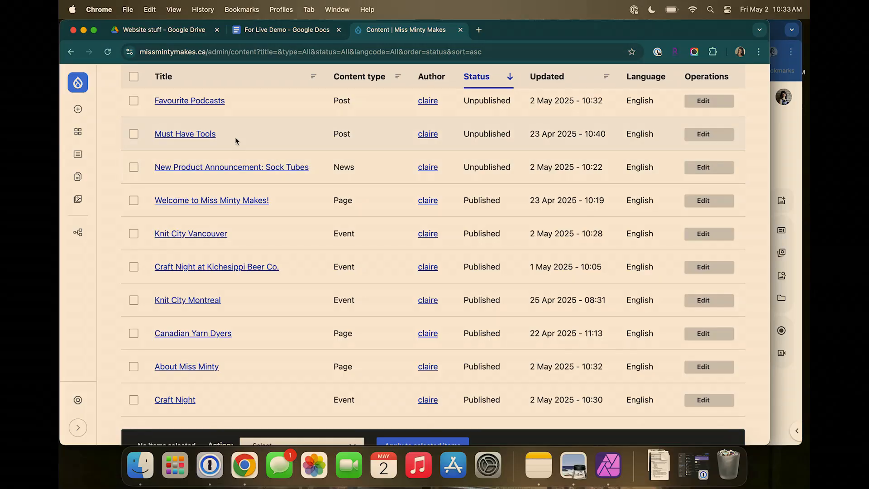
pyautogui.click(176, 134)
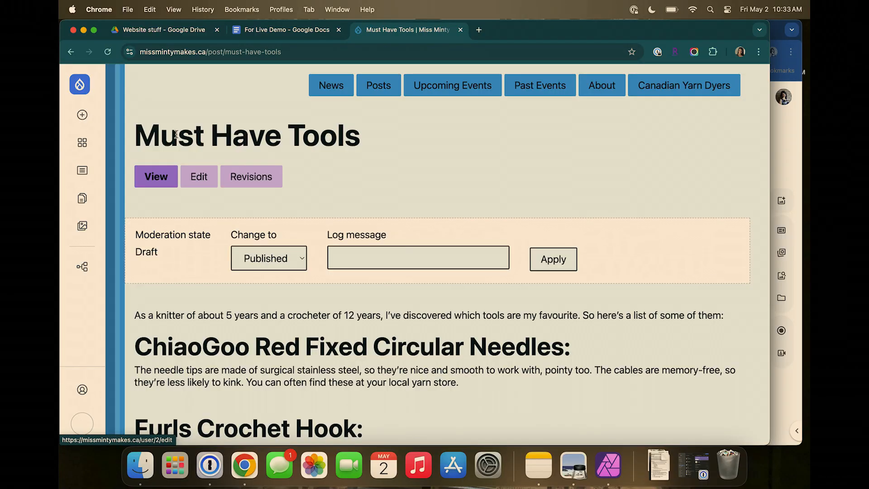
pyautogui.click(386, 257)
pyautogui.scroll(-3, 379, 401)
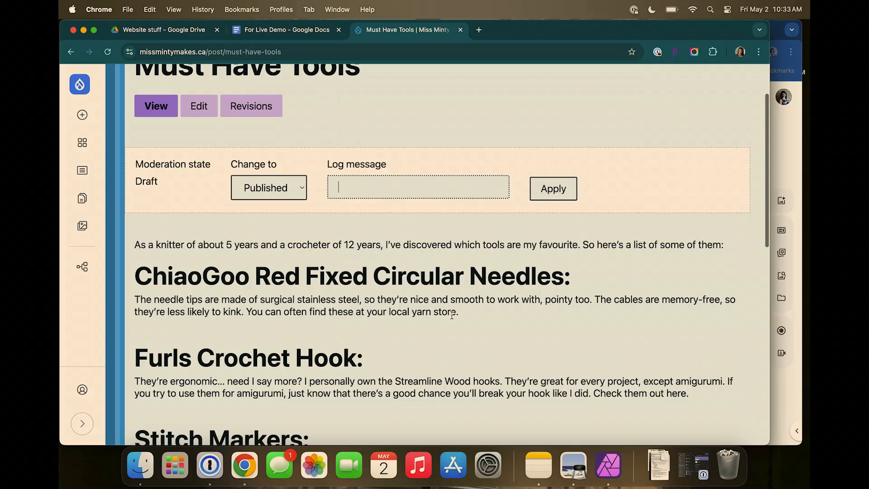
pyautogui.click(555, 188)
pyautogui.scroll(-10, 231, 260)
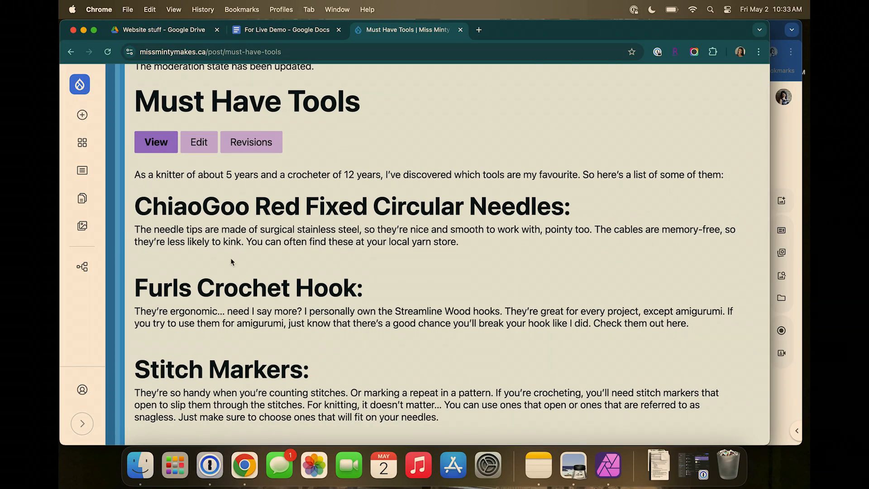
# - Check that the Must Have Tools post is listed on the site's Posts page and open it from there
pyautogui.scroll(15, 231, 260)
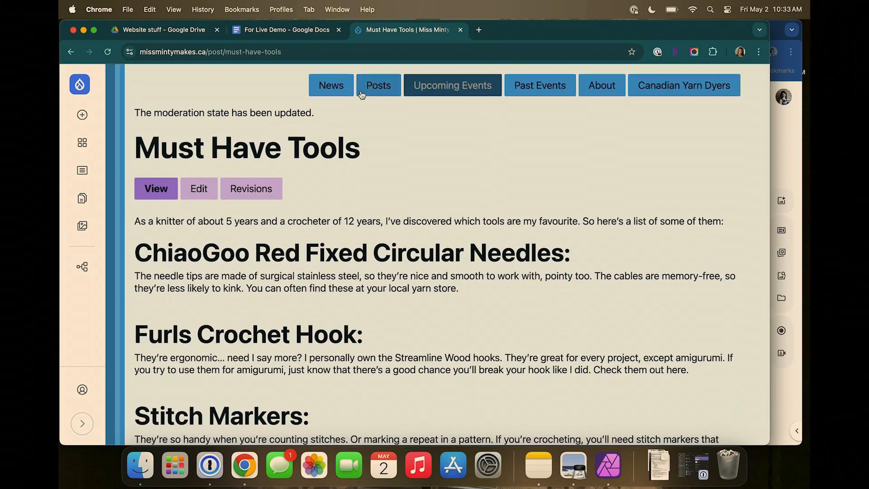
pyautogui.click(332, 85)
pyautogui.click(389, 88)
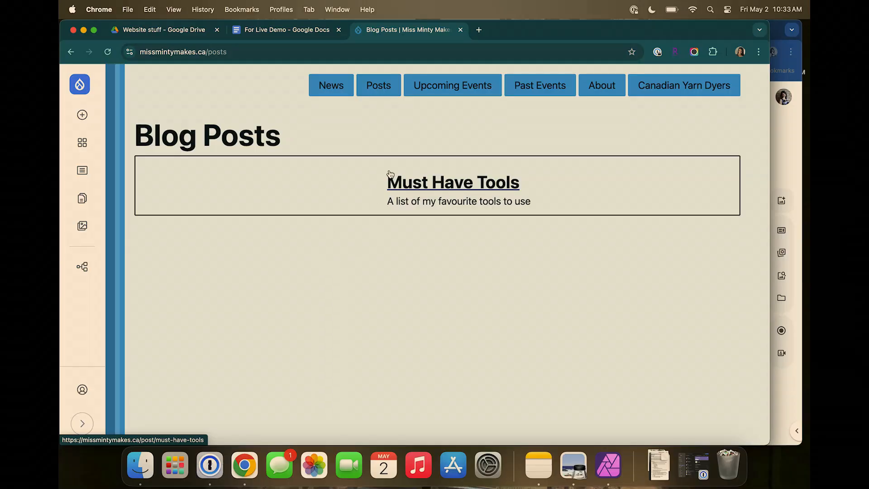
pyautogui.click(428, 187)
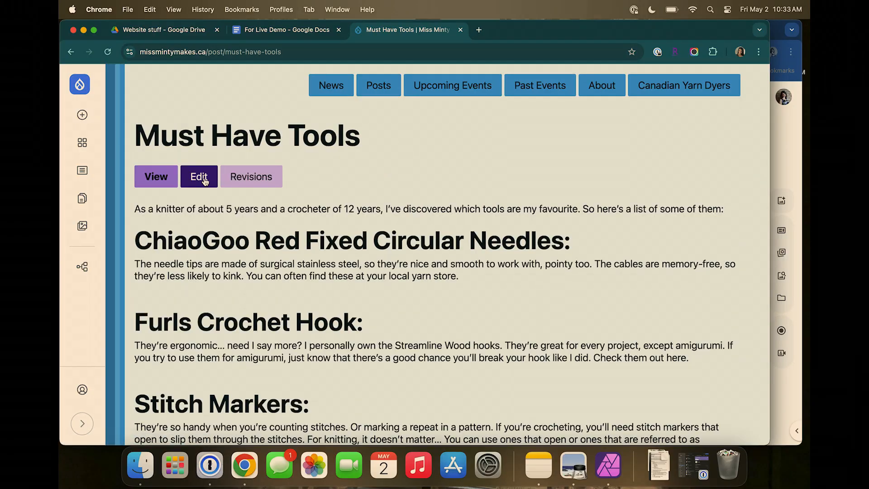
# - Edit the Must Have Tools post, change its moderation state to Archived and save it
pyautogui.click(204, 178)
pyautogui.scroll(-5, 205, 177)
pyautogui.scroll(-20, 205, 177)
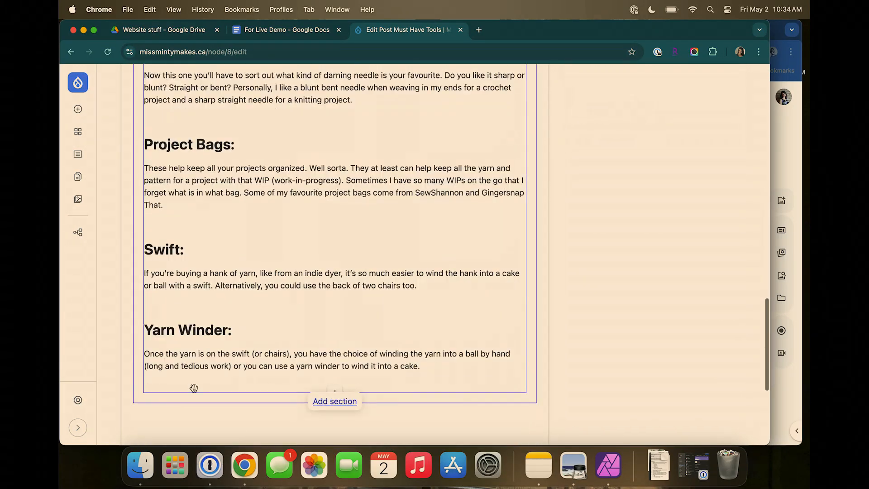
pyautogui.click(199, 333)
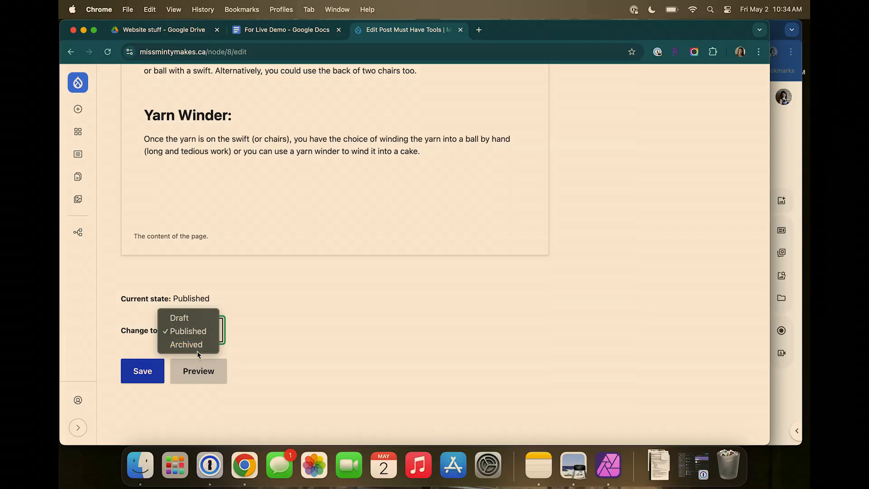
pyautogui.click(197, 344)
pyautogui.click(143, 371)
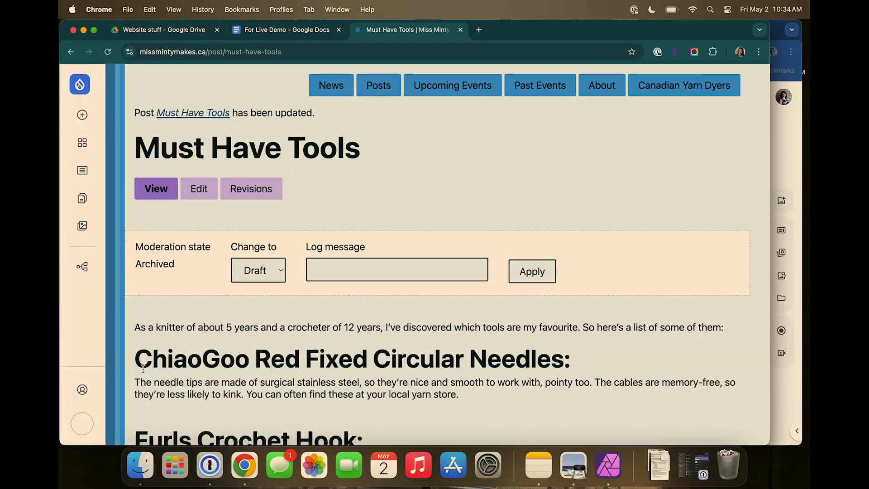
# - Return to the content overview and check the status and update time of the Must Have Tools post
pyautogui.click(82, 170)
pyautogui.scroll(-3, 365, 235)
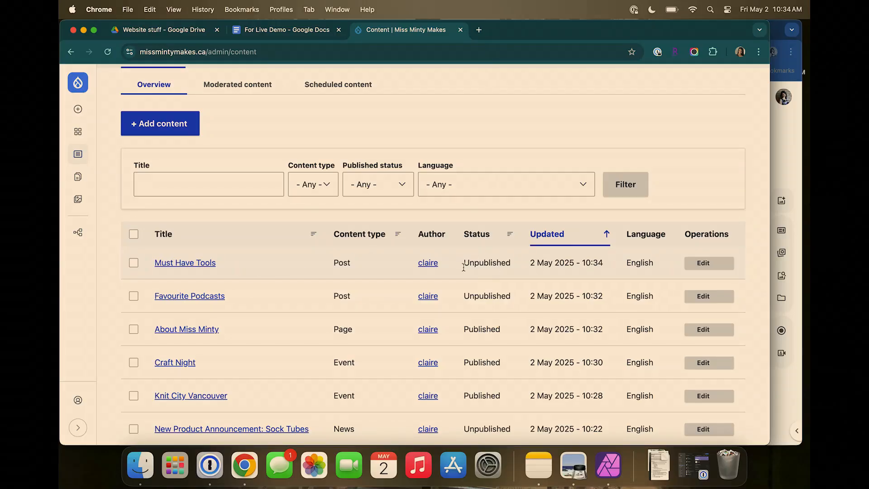
pyautogui.moveTo(463, 268); pyautogui.dragTo(596, 267)
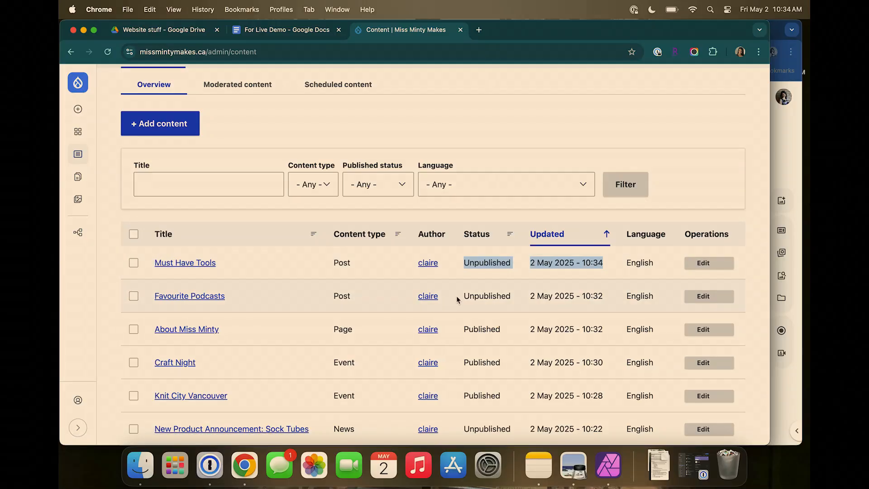
pyautogui.scroll(3, 457, 299)
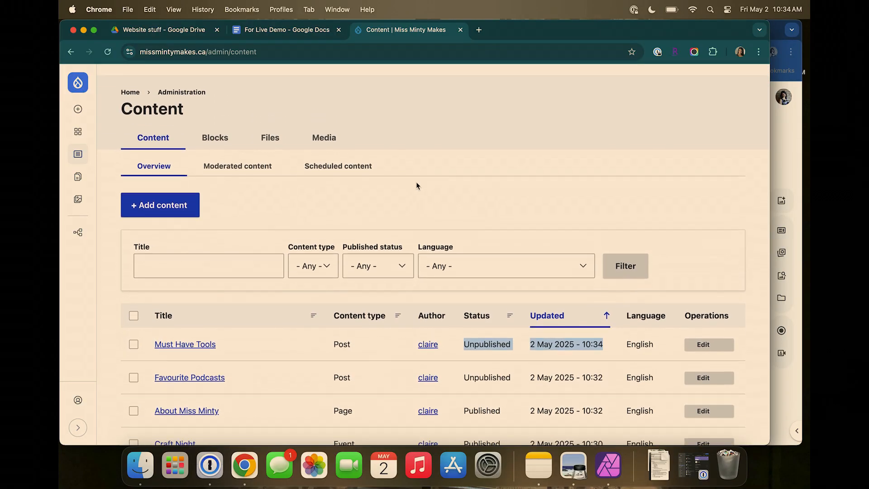
# - View the Favourite Podcasts post from the content overview and check the public Posts and News pages
pyautogui.click(77, 109)
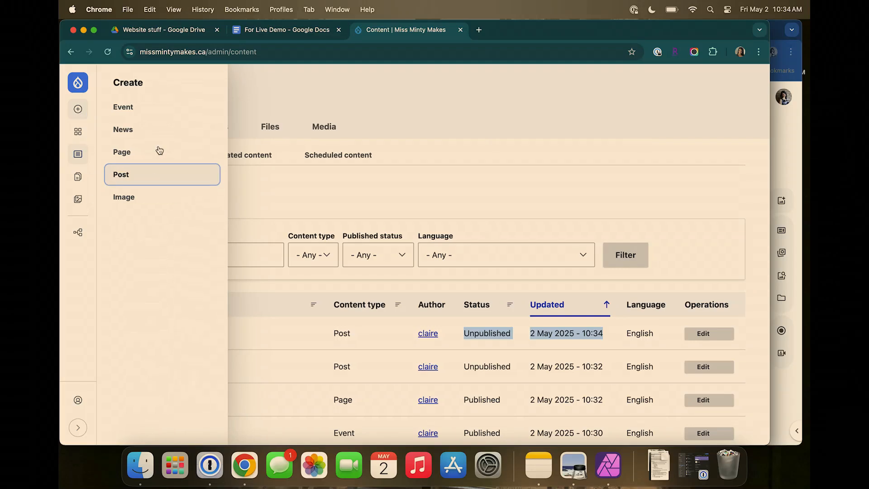
pyautogui.click(203, 367)
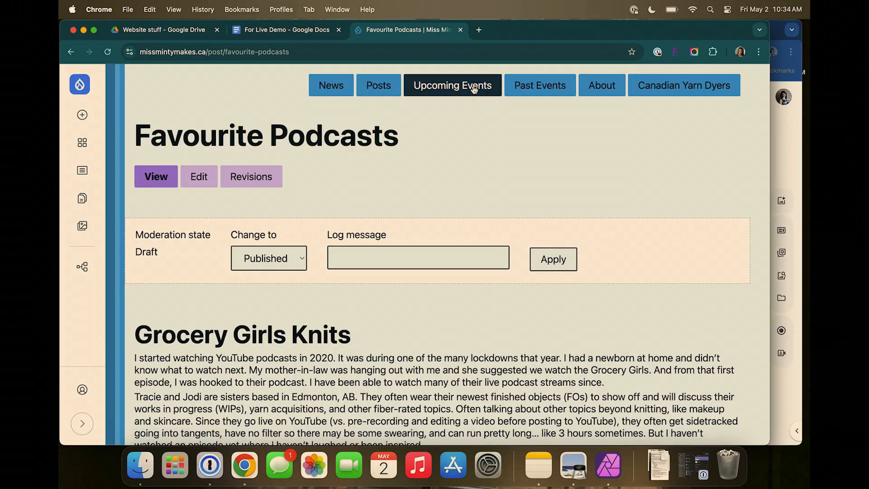
pyautogui.click(378, 87)
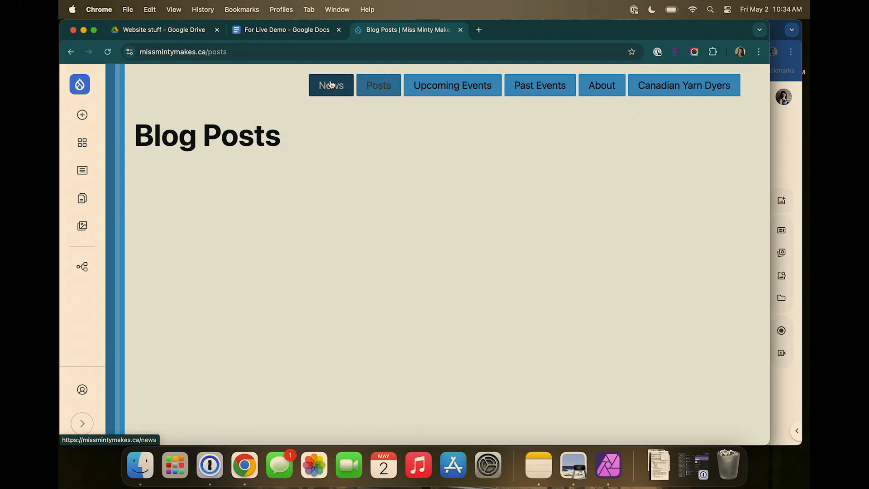
pyautogui.click(330, 84)
pyautogui.click(379, 86)
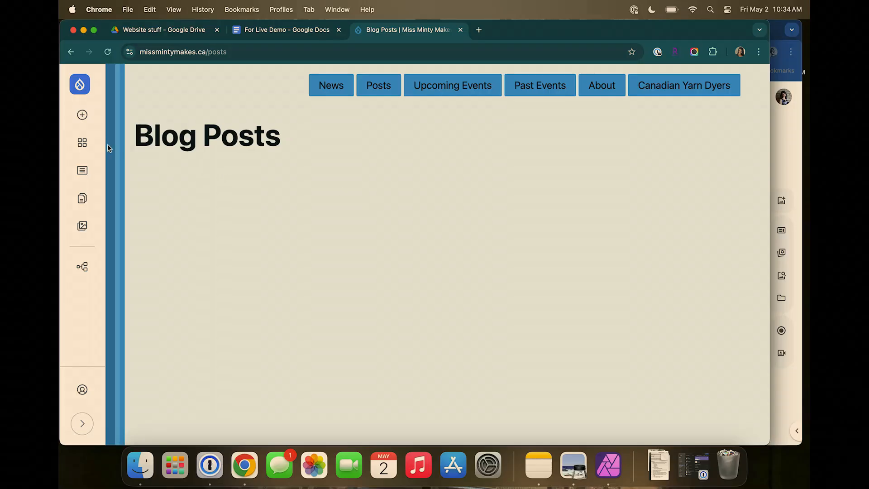
# - Open the About Miss Minty page from the content overview and bring up its revision history
pyautogui.click(83, 171)
pyautogui.scroll(-3, 371, 211)
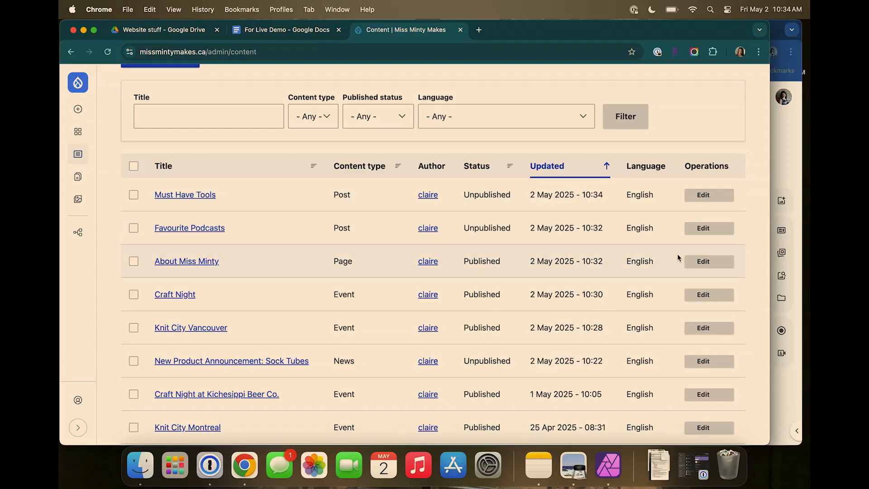
pyautogui.click(702, 263)
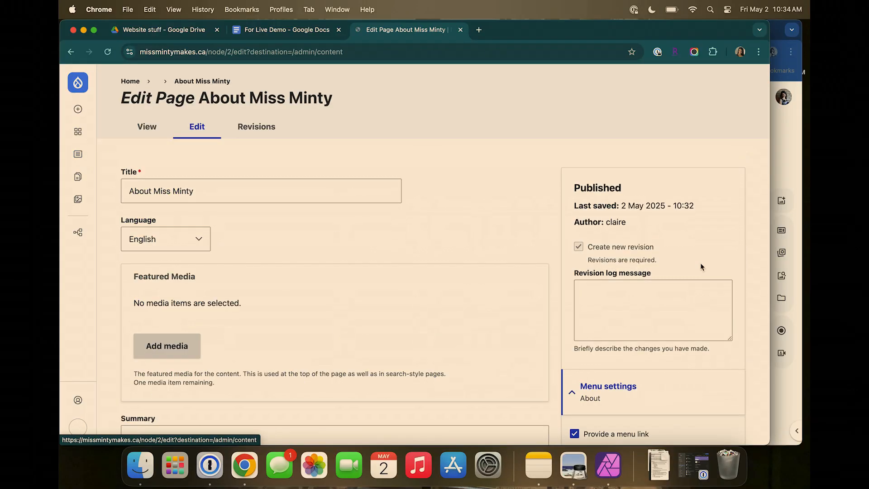
pyautogui.scroll(-2, 493, 236)
pyautogui.scroll(-5, 492, 237)
pyautogui.scroll(10, 492, 233)
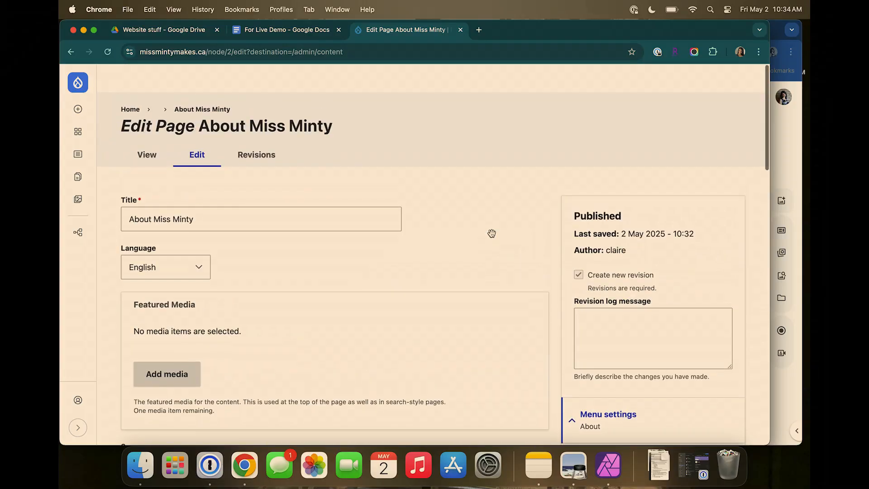
pyautogui.click(272, 132)
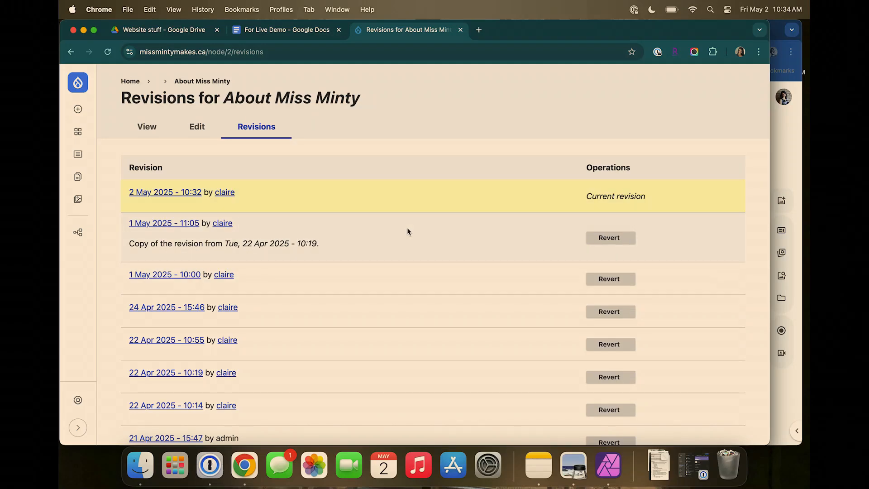
# - Revert the About Miss Minty page to the revision from 22 Apr 2025 - 10:14
pyautogui.scroll(-10, 407, 231)
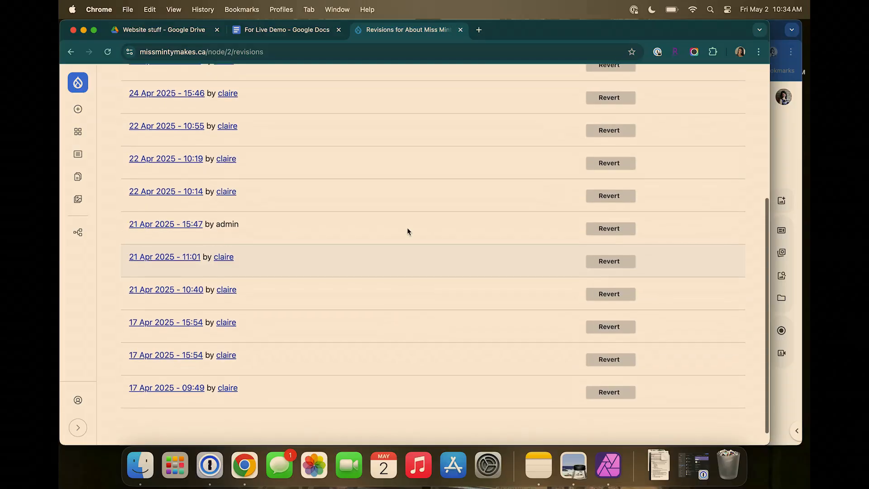
pyautogui.scroll(1, 407, 230)
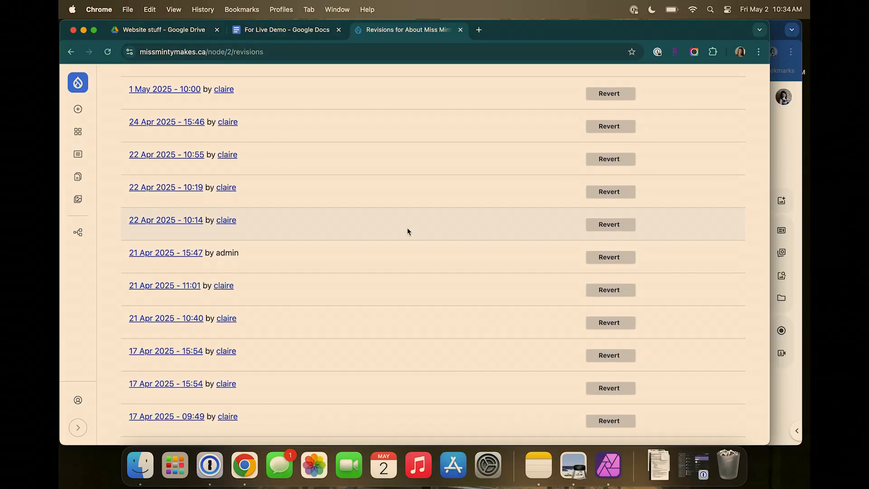
pyautogui.scroll(2, 407, 230)
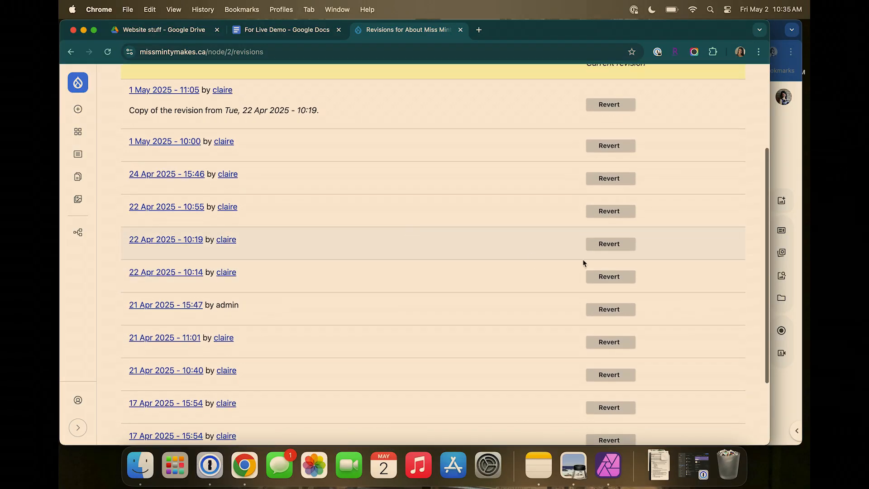
pyautogui.click(603, 277)
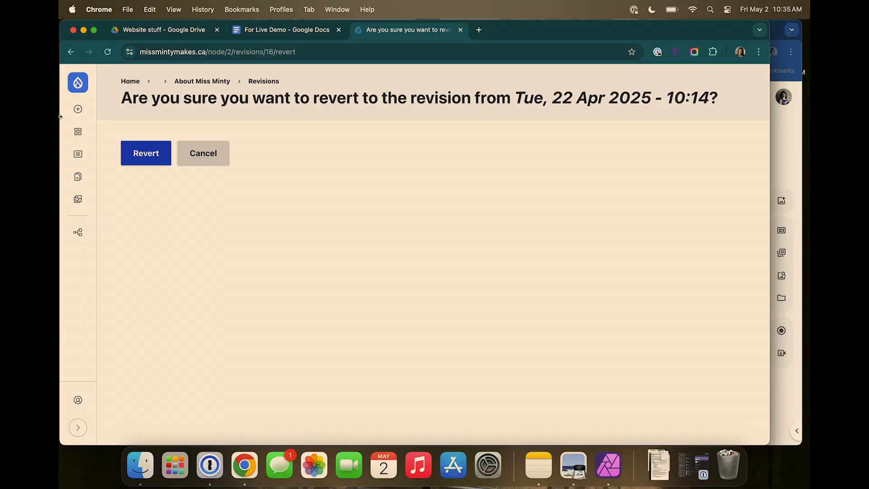
pyautogui.click(143, 162)
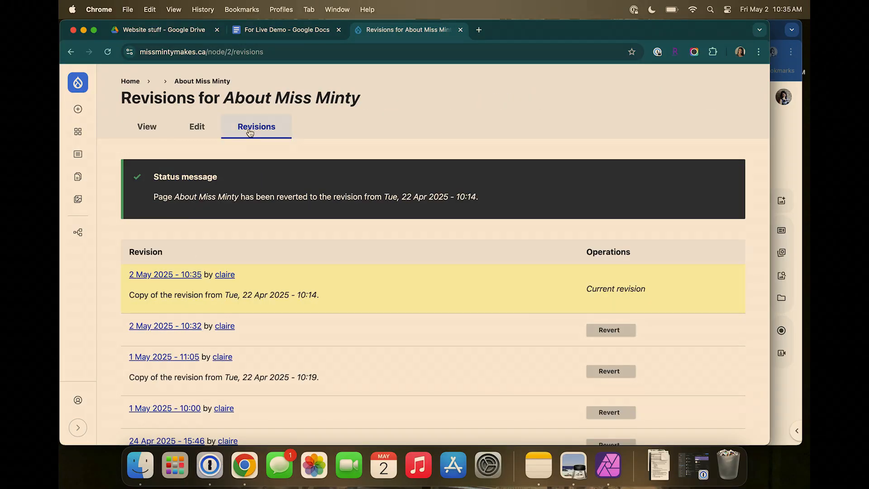
# - View the About Miss Minty page and review its text and the links under Other Places You Can Find Me
pyautogui.click(151, 129)
pyautogui.scroll(-5, 444, 151)
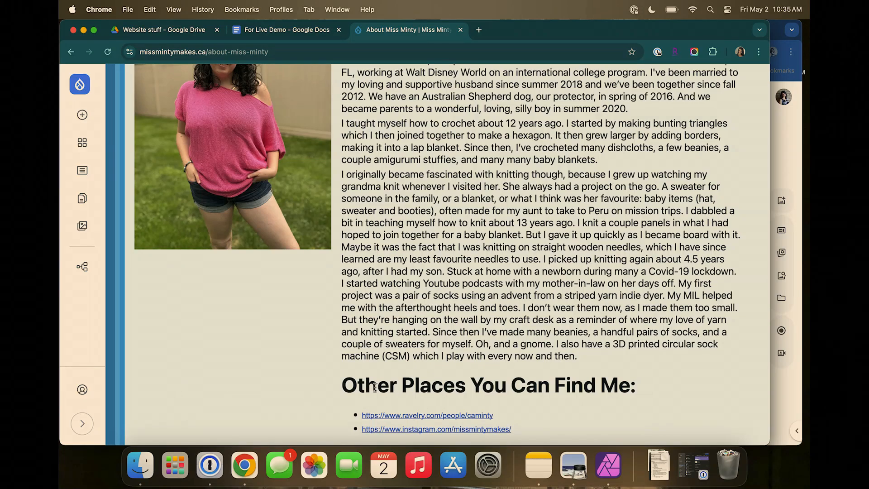
pyautogui.scroll(10, 431, 407)
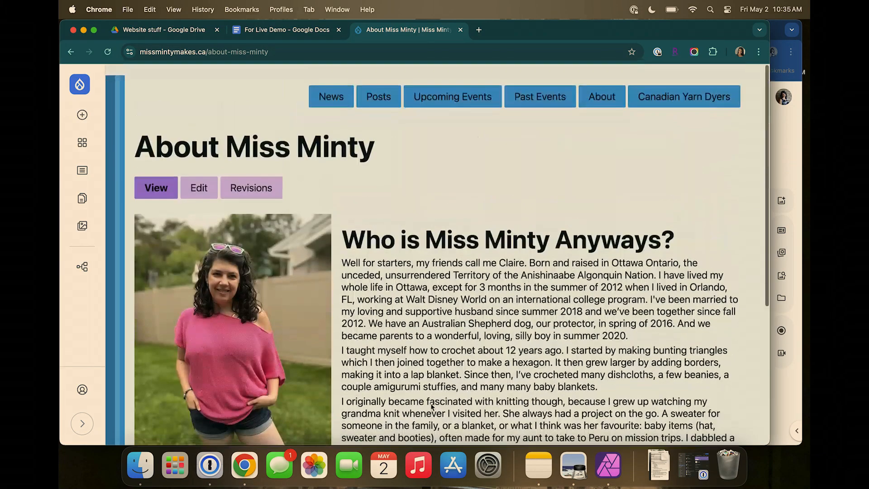
# - Revert the About Miss Minty page to the revision from 2 May 2025 - 10:32
pyautogui.click(251, 175)
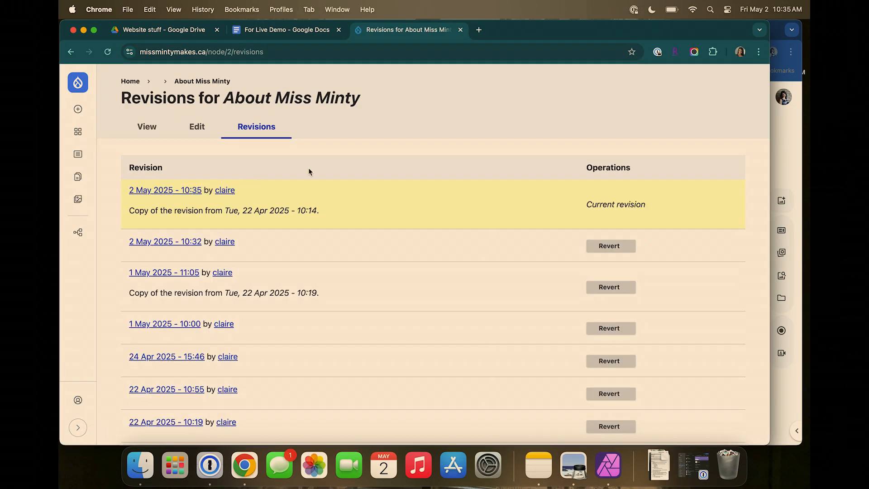
pyautogui.click(616, 246)
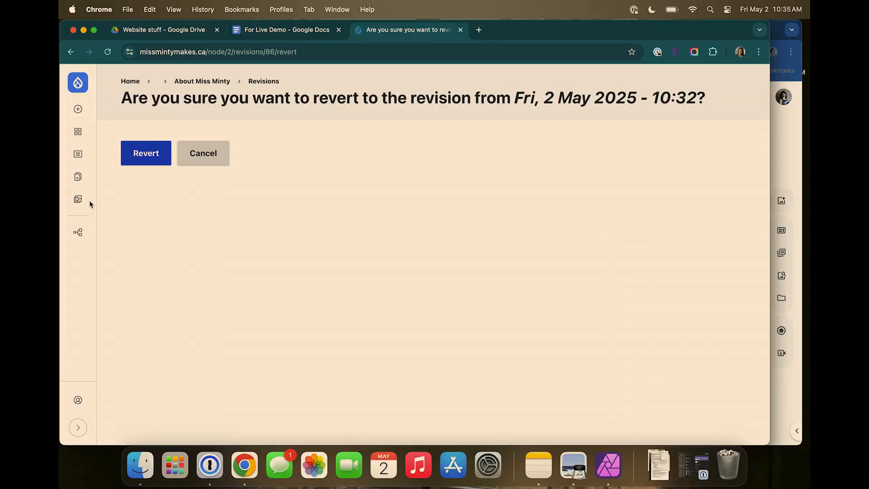
pyautogui.click(137, 159)
pyautogui.scroll(-6, 341, 233)
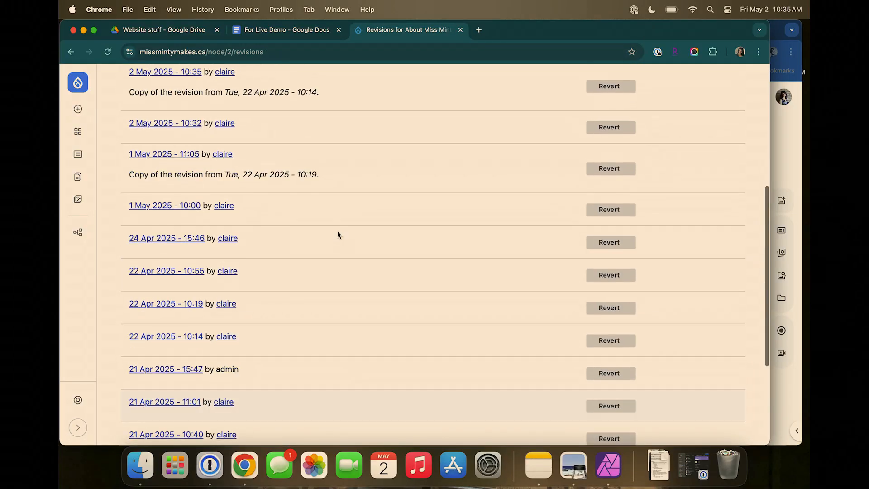
pyautogui.scroll(6, 337, 230)
# - View the About Miss Minty page again and check that its newer text and links are back
pyautogui.click(146, 130)
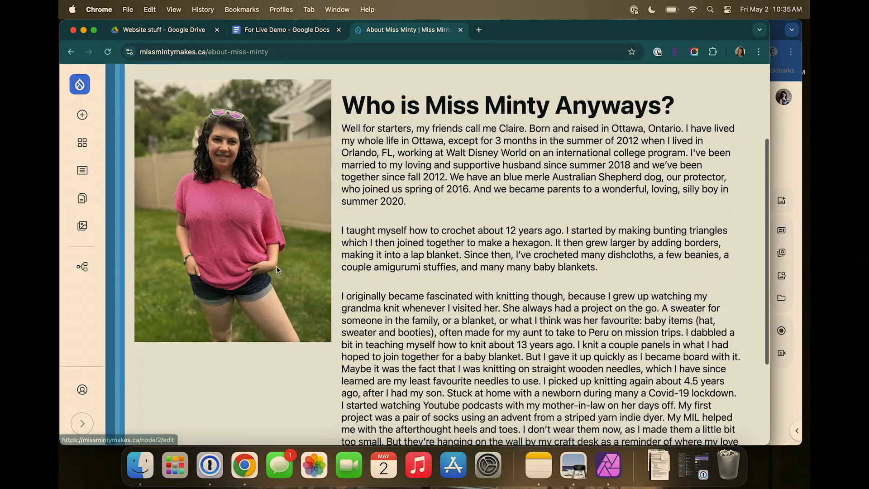
pyautogui.scroll(-7, 277, 270)
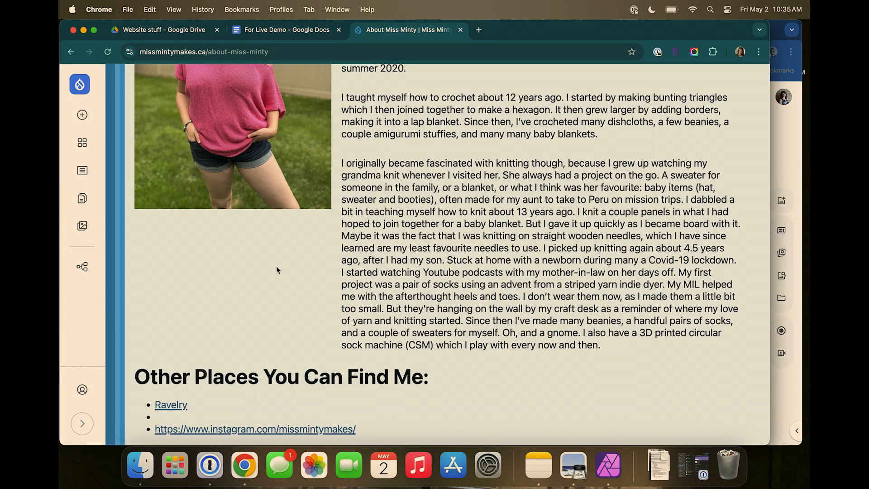
pyautogui.scroll(8, 276, 270)
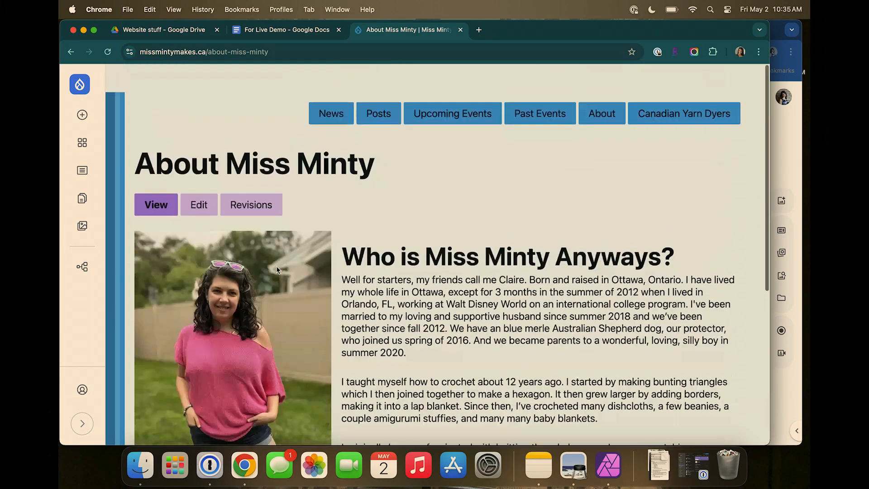
# - Open the About Miss Minty page for editing and enter "changed links" as the revision log message
pyautogui.click(80, 119)
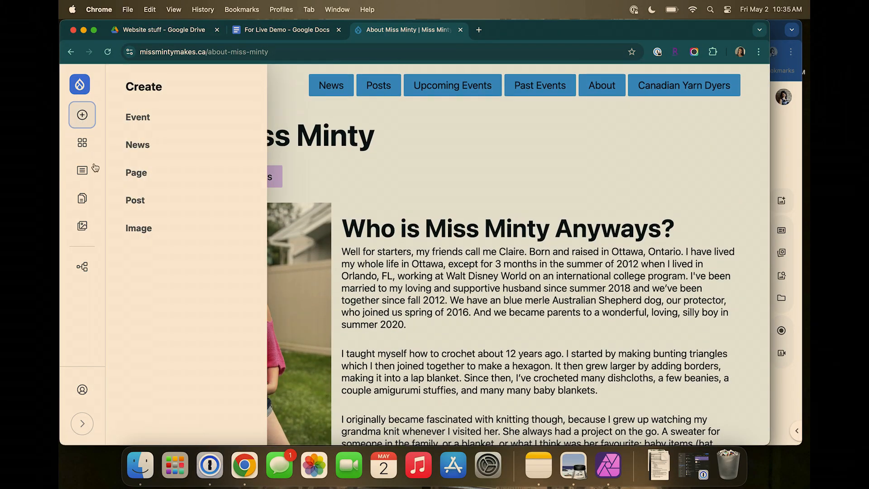
pyautogui.click(188, 184)
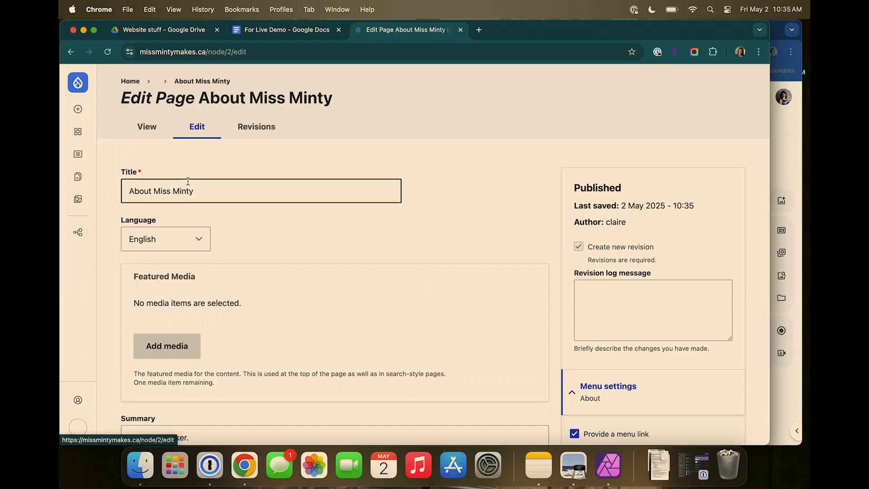
pyautogui.click(617, 304)
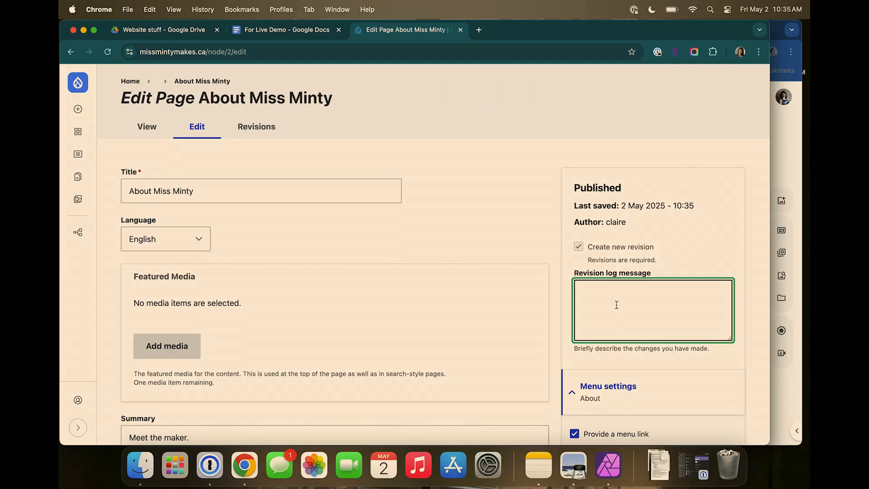
pyautogui.write('changed links')
# - In the Other Places You Can Find Me text block, enter "Instagram" in the empty bullet and cut the Instagram URL from the bullet below
pyautogui.scroll(-15, 595, 317)
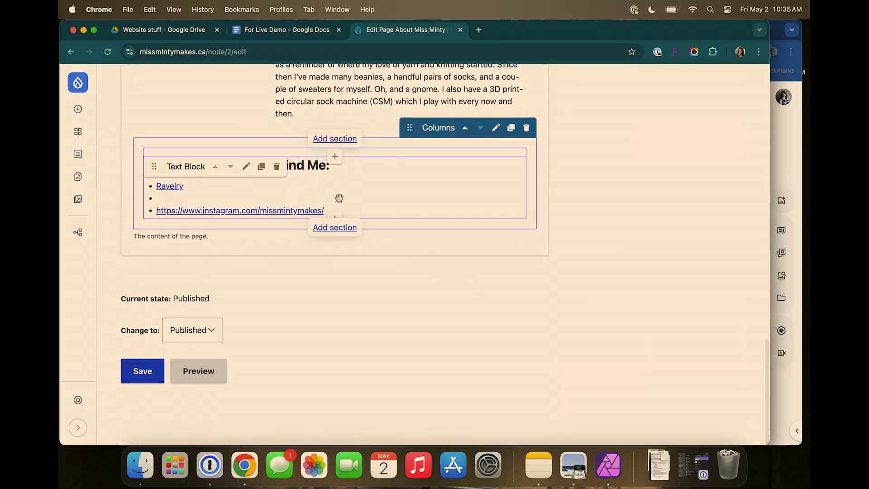
pyautogui.click(246, 166)
pyautogui.click(143, 250)
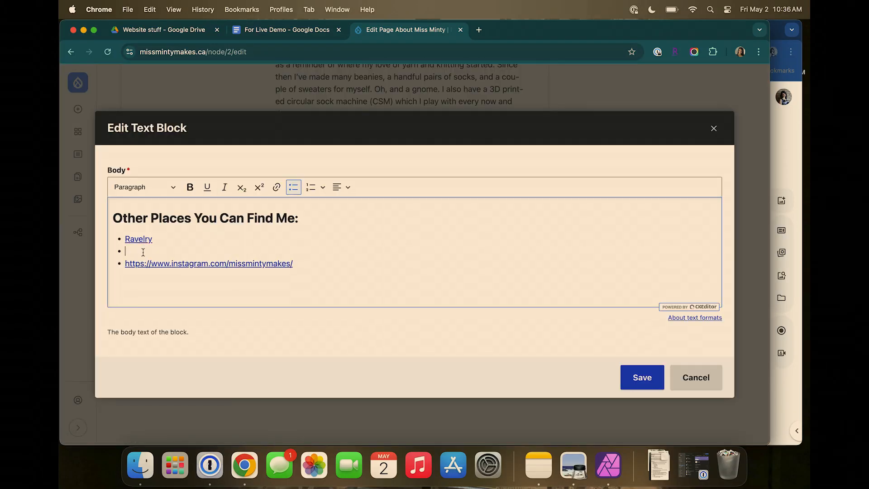
pyautogui.write('Instagram')
pyautogui.press('Down')
pyautogui.tripleClick(313, 265)
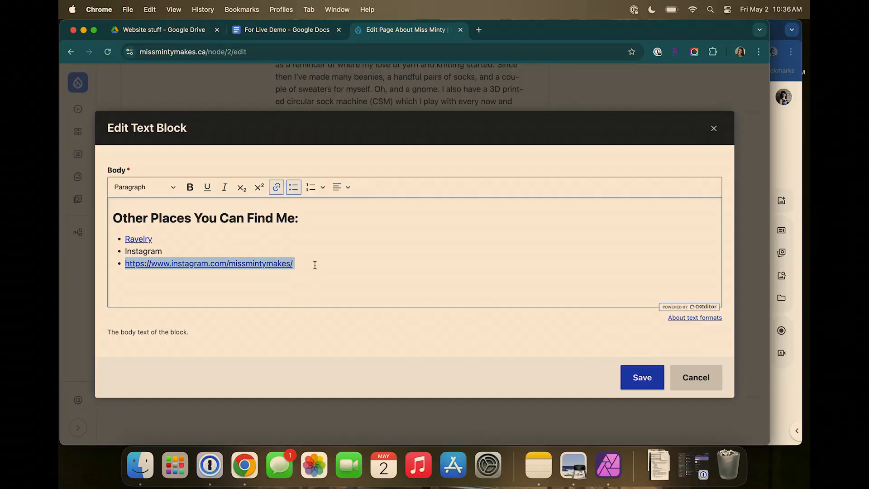
pyautogui.press('super+x')
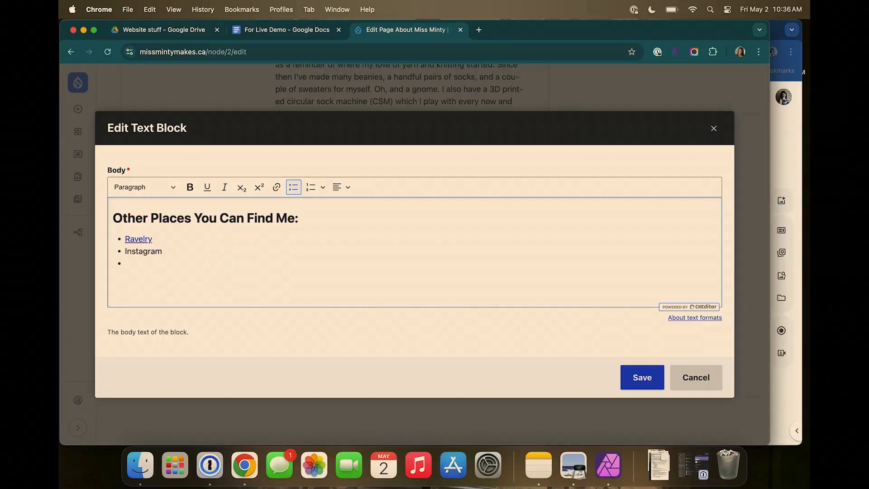
pyautogui.doubleClick(143, 251)
pyautogui.click(275, 188)
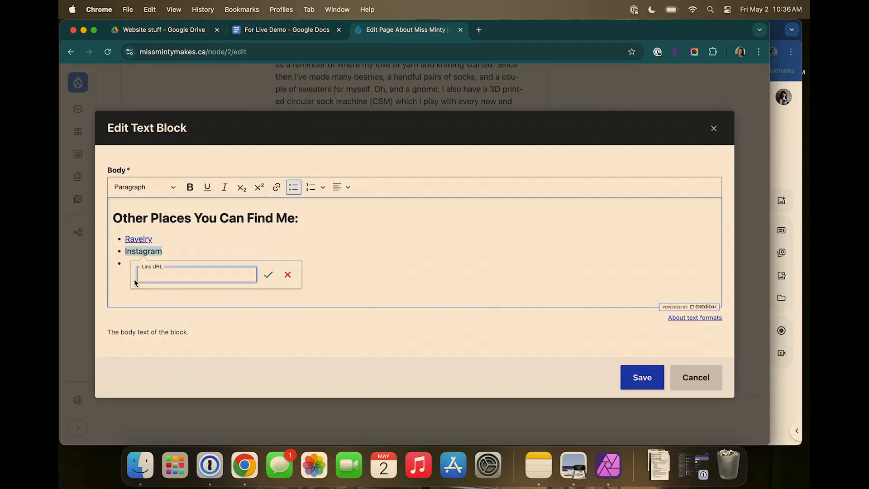
pyautogui.press('super+v')
pyautogui.click(269, 274)
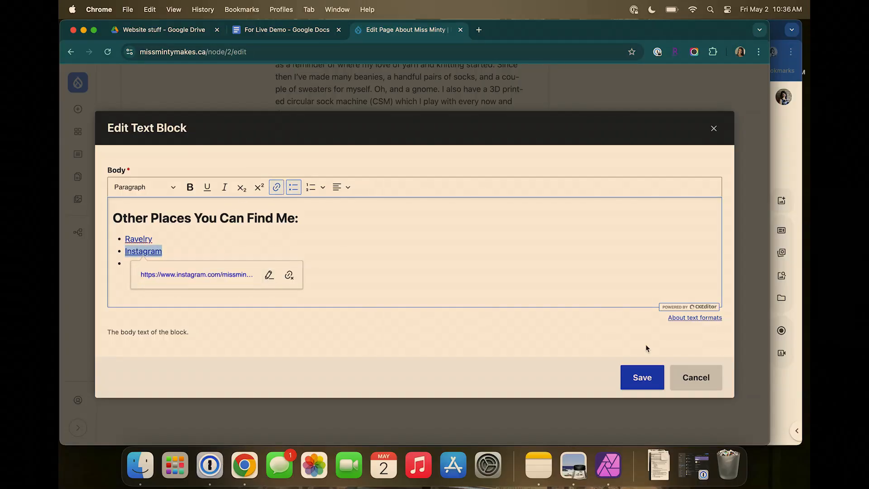
pyautogui.click(641, 377)
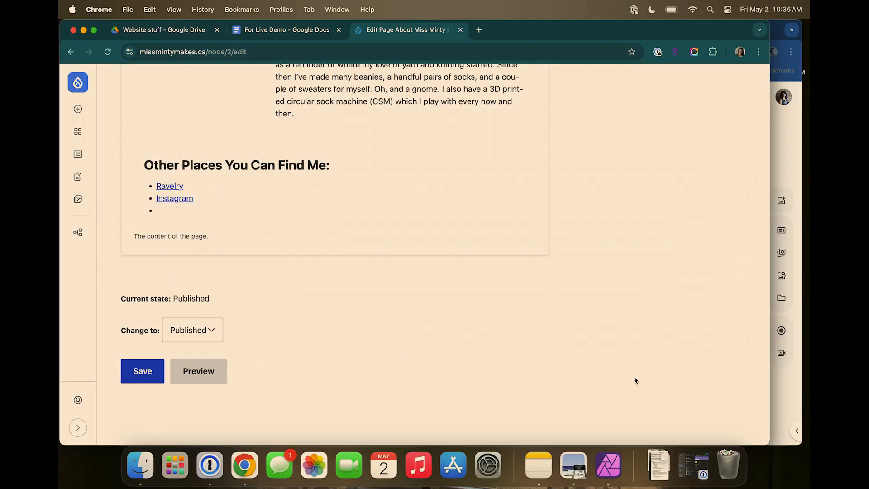
pyautogui.click(148, 378)
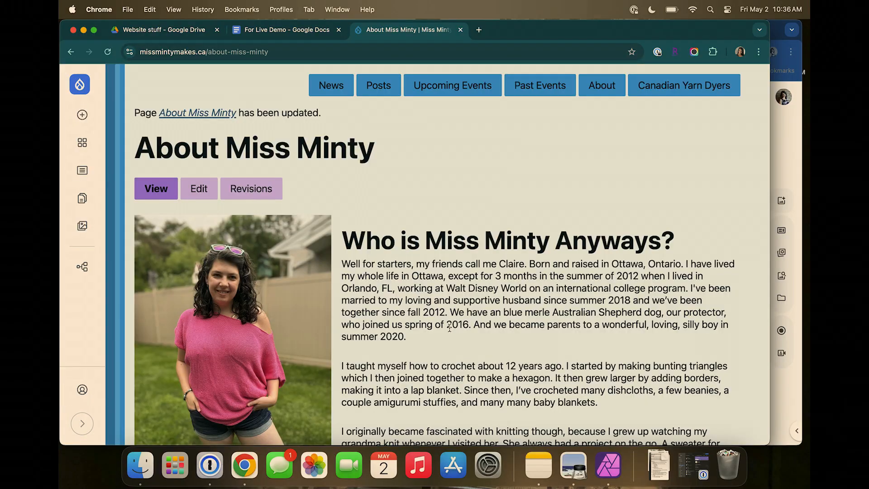
# - Check the links on the saved About Miss Minty page and the log message in its revisions list
pyautogui.scroll(-10, 452, 313)
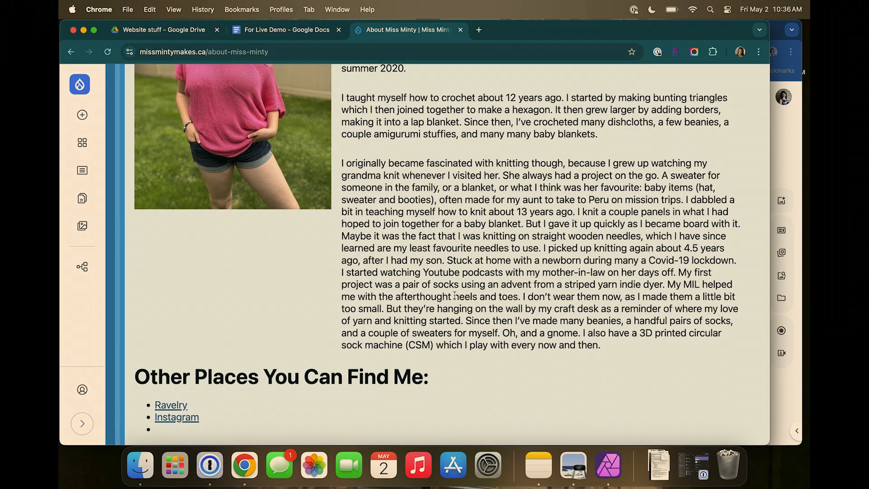
pyautogui.scroll(5, 454, 296)
pyautogui.click(267, 115)
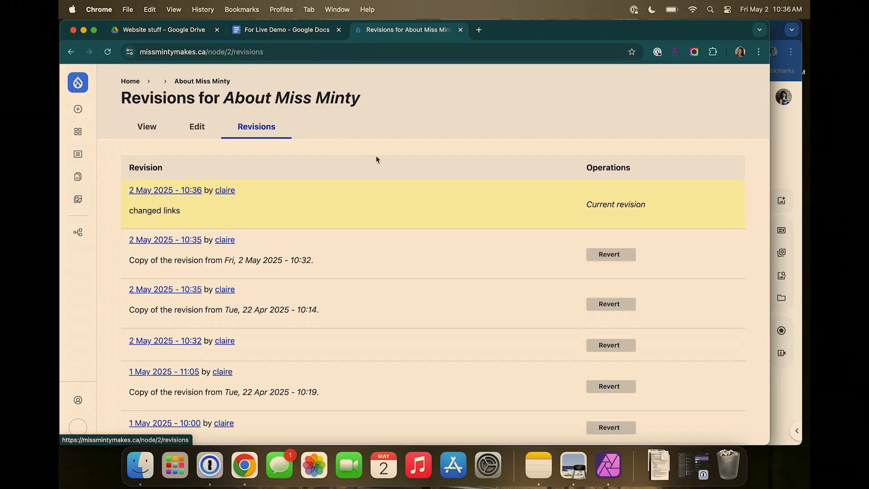
pyautogui.scroll(-1, 441, 197)
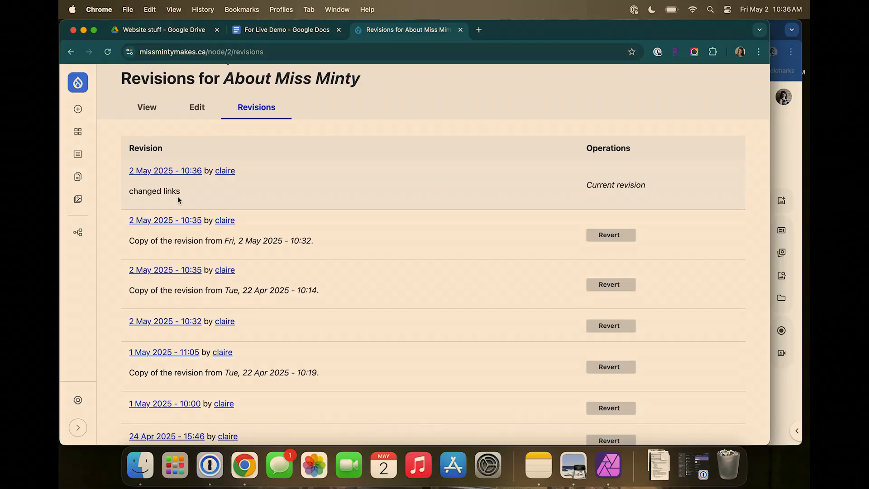
pyautogui.scroll(1, 177, 197)
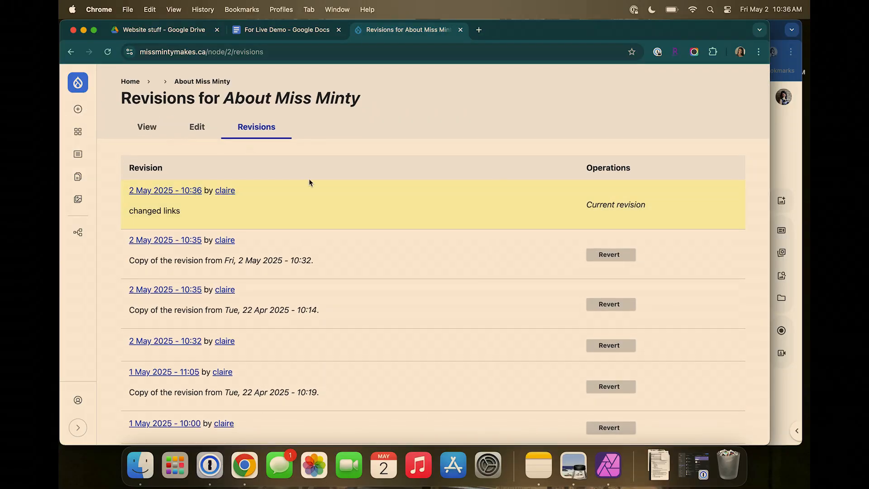
# - Open the Favourite Podcasts post from the content list and review its text and moderation state
pyautogui.click(77, 155)
pyautogui.scroll(-5, 477, 193)
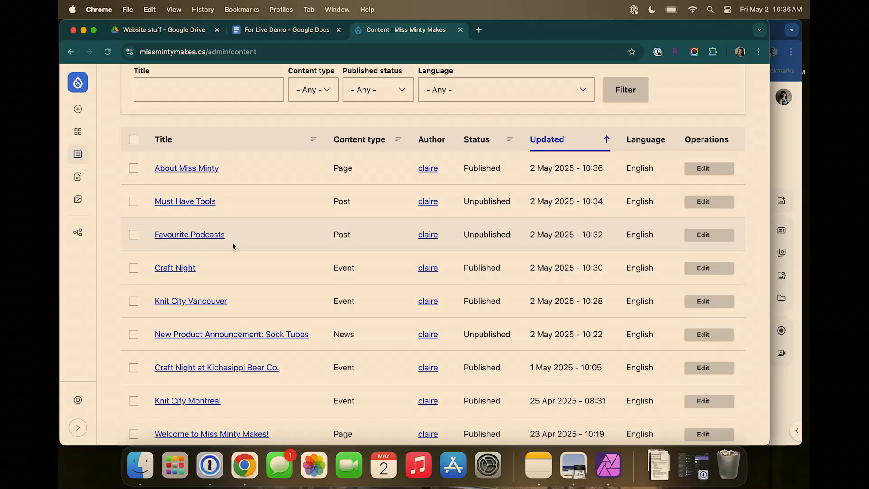
pyautogui.click(203, 234)
pyautogui.scroll(-10, 578, 156)
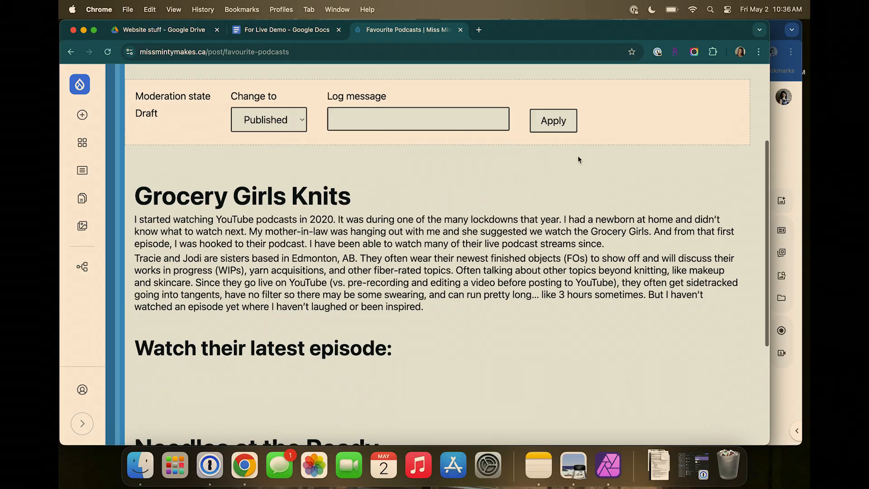
pyautogui.scroll(10, 578, 155)
pyautogui.click(406, 262)
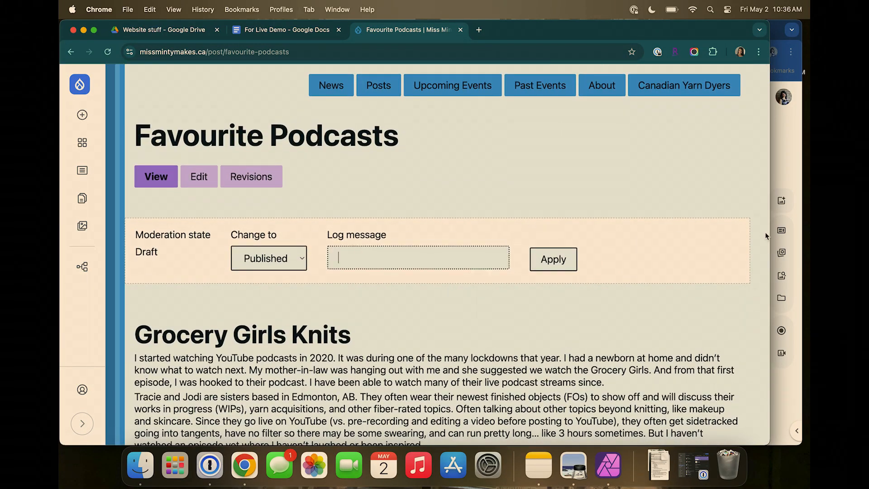
pyautogui.click(547, 266)
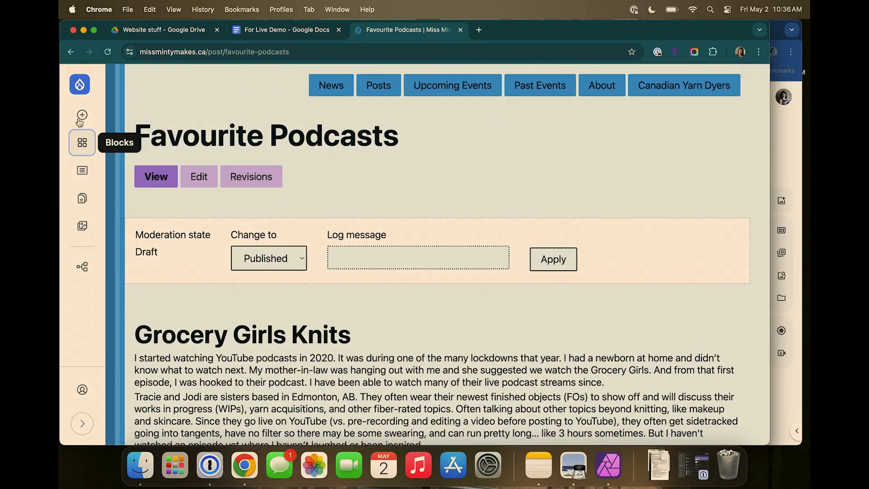
# - Check the statuses in the content list and open the Favourite Podcasts post for editing at its scheduling options
pyautogui.click(82, 172)
pyautogui.scroll(-5, 266, 307)
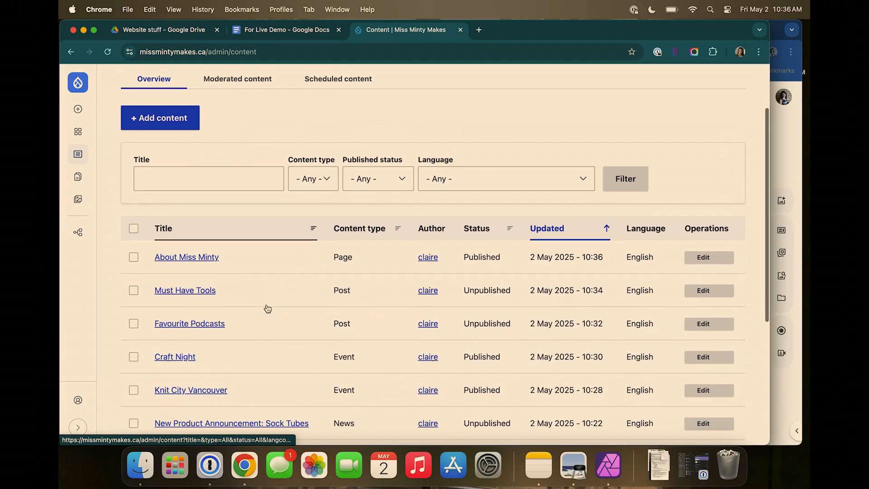
pyautogui.scroll(-2, 205, 324)
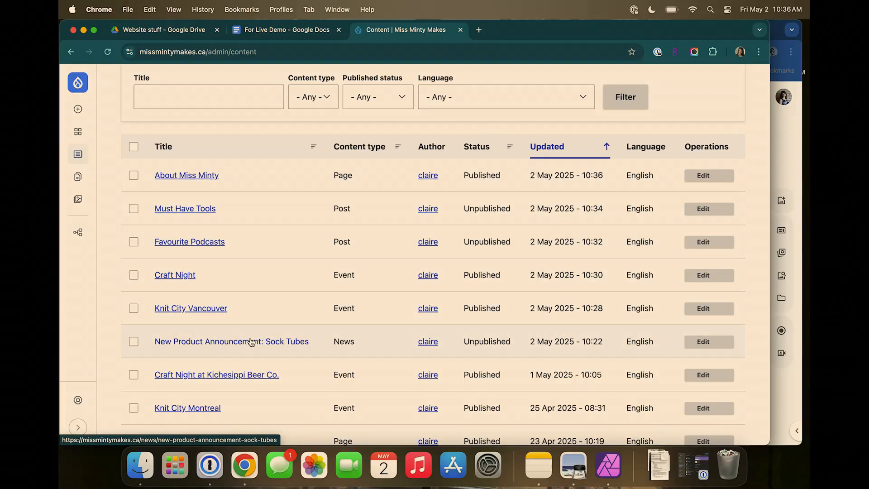
pyautogui.scroll(-2, 251, 342)
pyautogui.scroll(-3, 250, 339)
pyautogui.scroll(5, 237, 310)
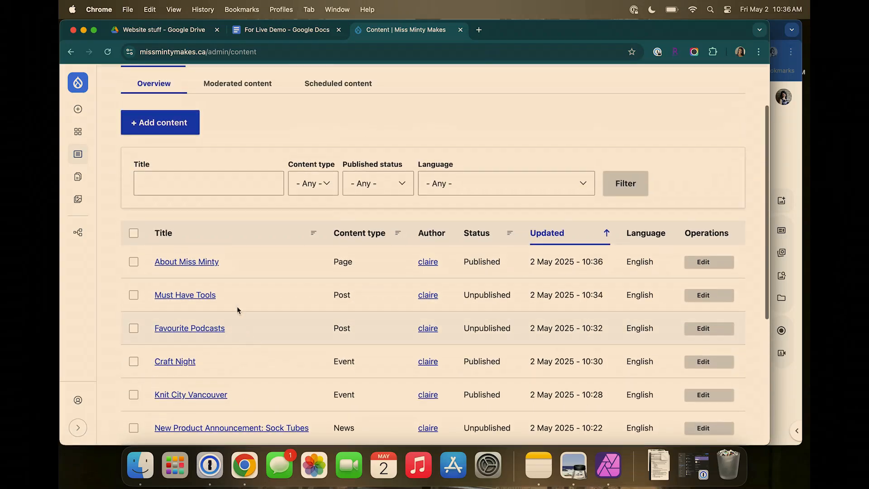
pyautogui.click(194, 333)
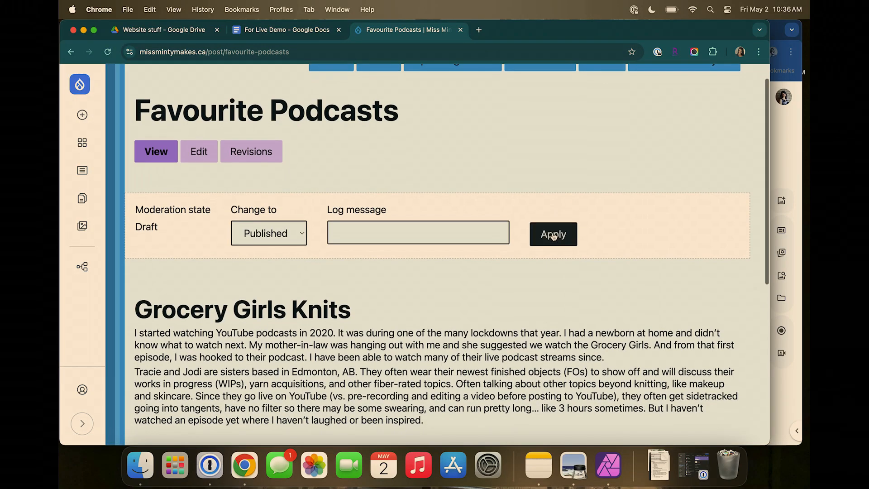
pyautogui.click(199, 152)
pyautogui.scroll(-8, 412, 269)
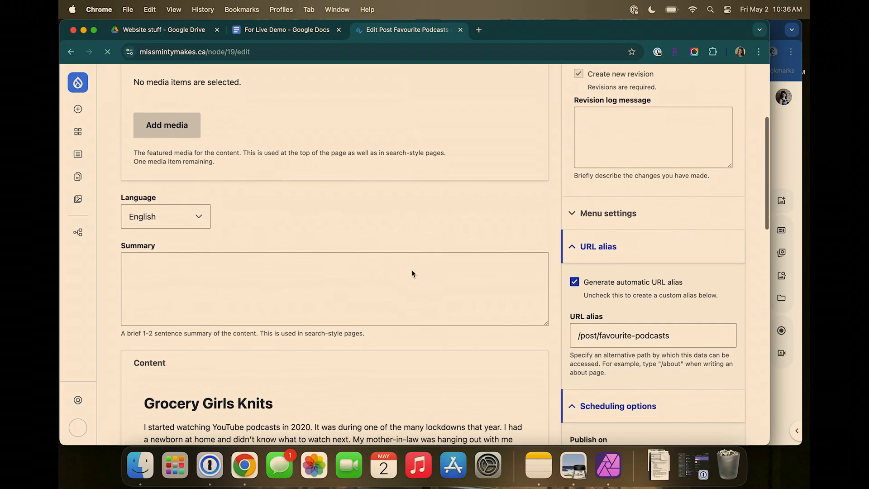
pyautogui.scroll(-2, 411, 270)
pyautogui.scroll(-3, 659, 304)
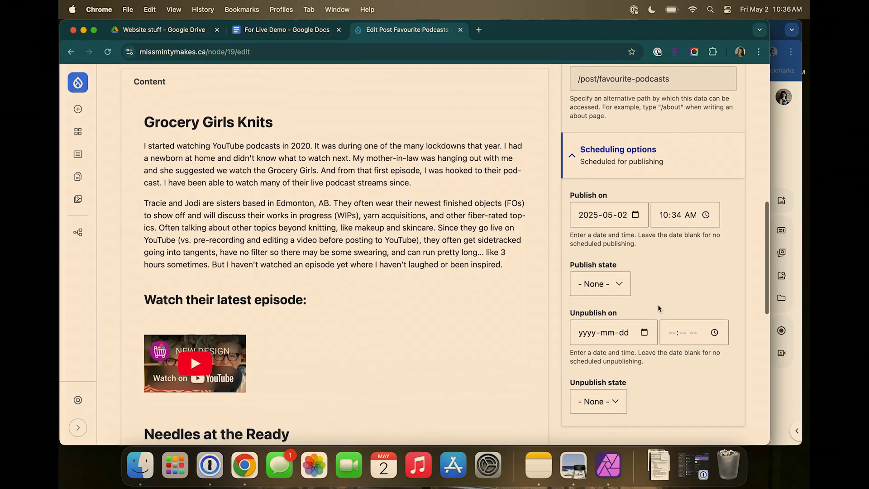
# - Set the post's publish state to Published and its scheduled publishing time to 10:38 AM
pyautogui.click(602, 266)
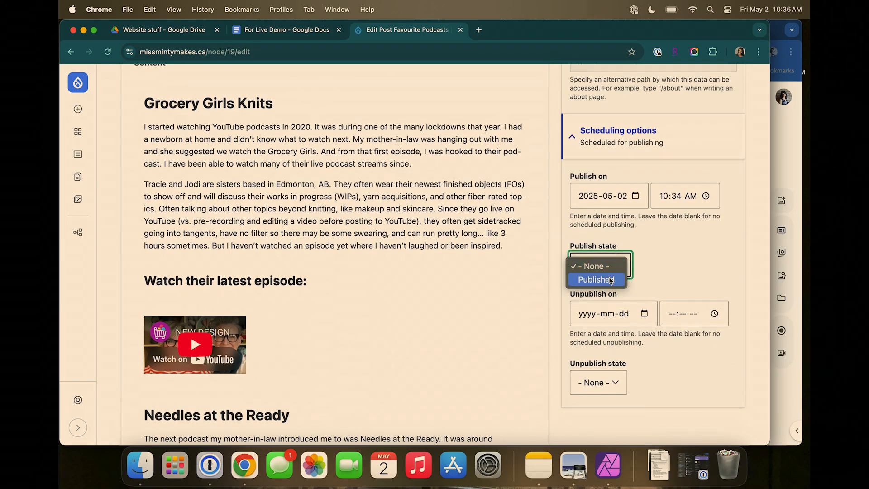
pyautogui.click(610, 283)
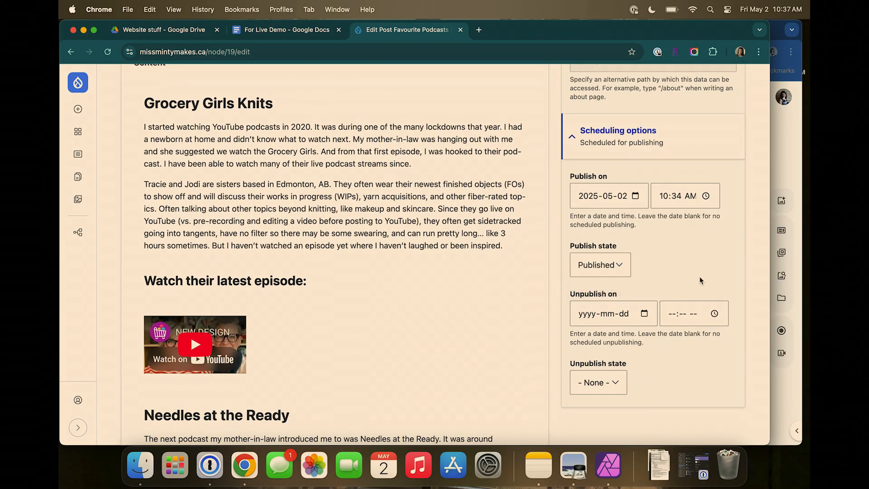
pyautogui.click(706, 200)
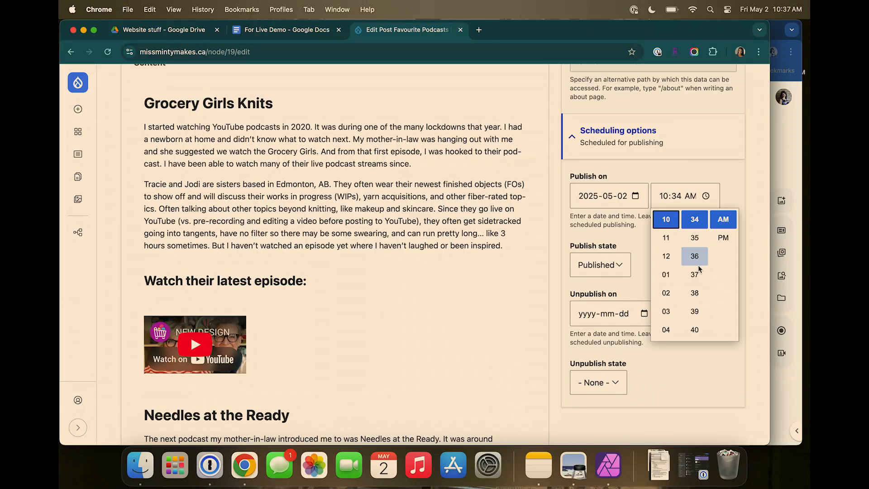
pyautogui.click(695, 293)
pyautogui.click(627, 290)
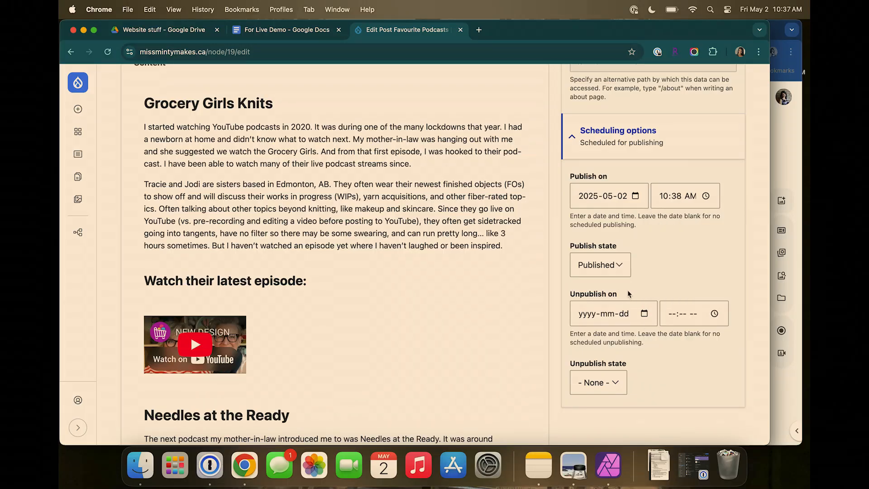
# - Schedule the post's unpublishing for 2025-05-02 at 10:39 AM with the unpublish state Archived
pyautogui.click(647, 309)
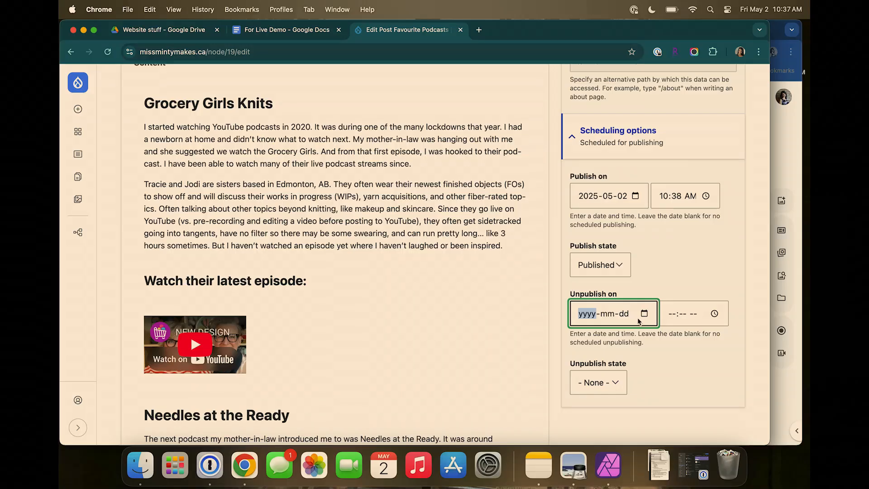
pyautogui.click(640, 316)
pyautogui.click(656, 203)
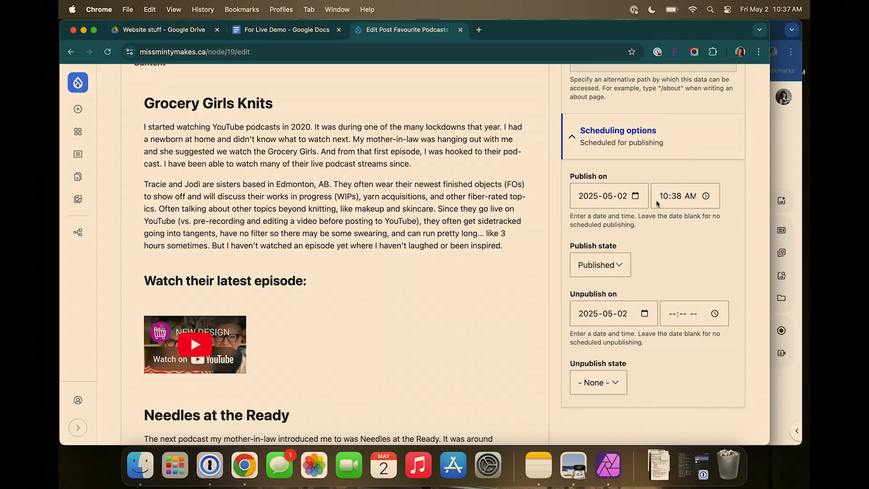
pyautogui.click(714, 325)
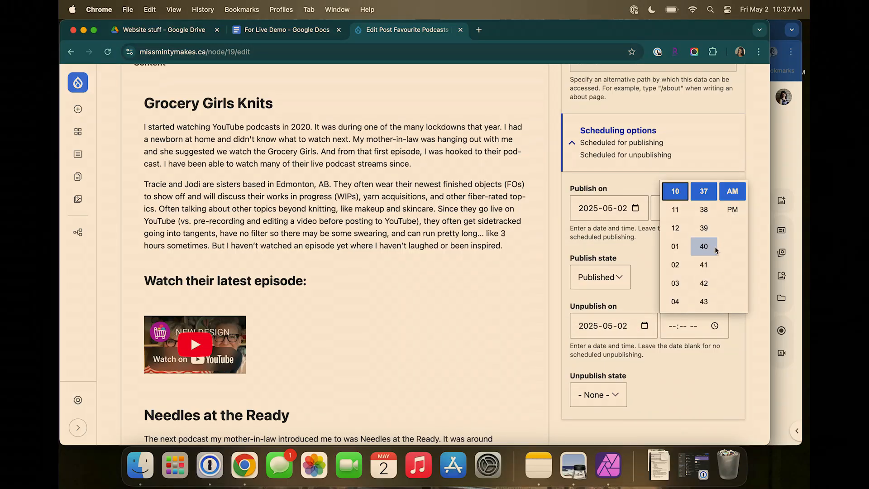
pyautogui.click(710, 228)
pyautogui.click(642, 275)
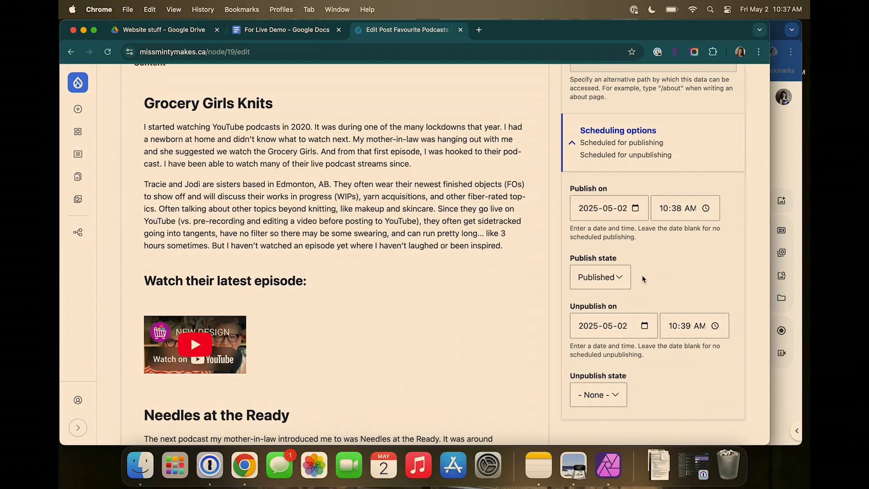
pyautogui.scroll(-5, 633, 277)
pyautogui.click(602, 192)
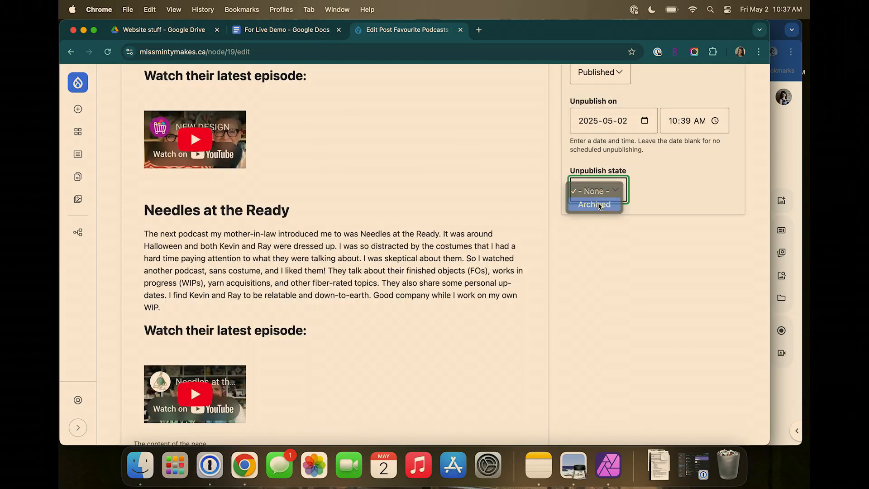
pyautogui.click(599, 204)
# - Save the Favourite Podcasts post as a draft and check the scheduled publish and unpublish times in the status message
pyautogui.scroll(-5, 600, 266)
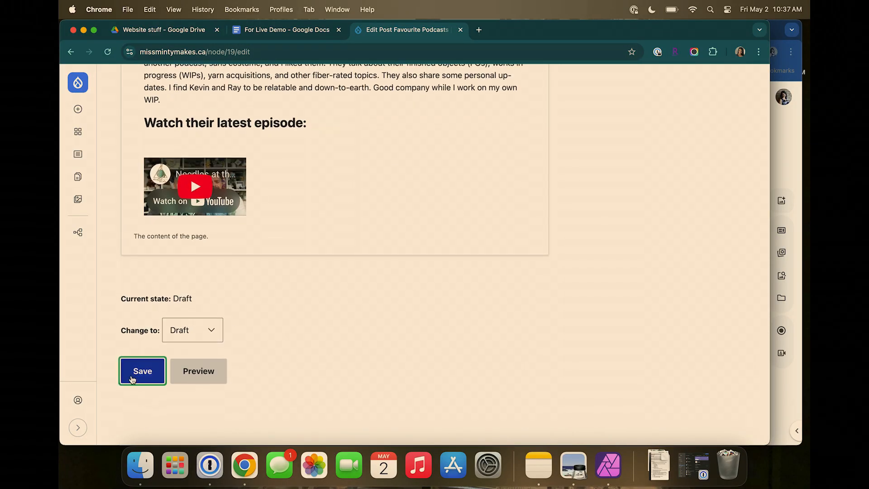
pyautogui.click(134, 376)
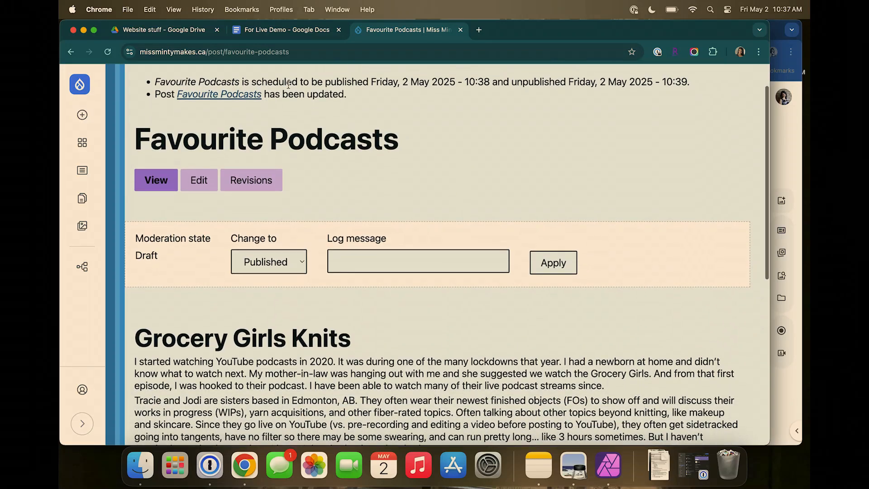
pyautogui.moveTo(266, 122); pyautogui.dragTo(495, 121)
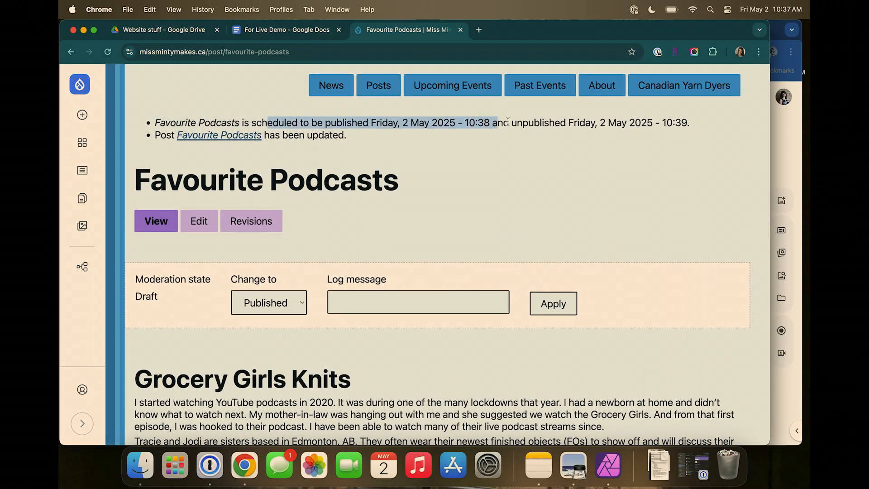
pyautogui.moveTo(540, 122); pyautogui.dragTo(701, 123)
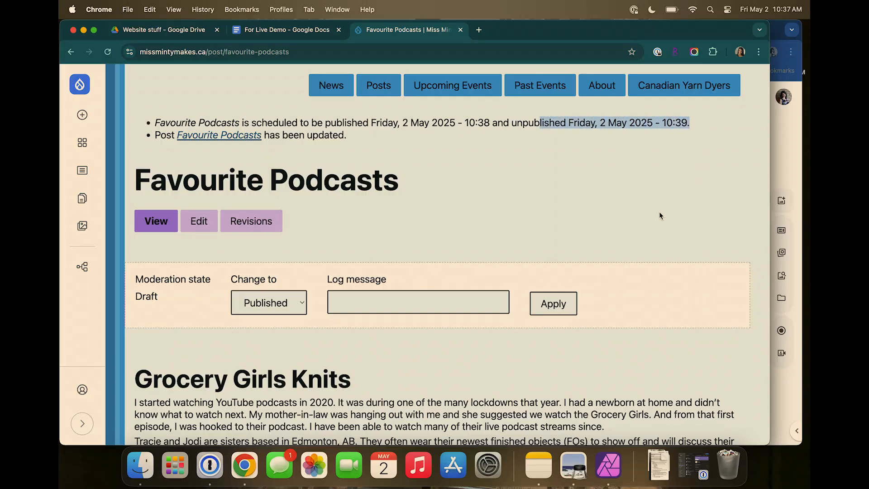
# - Look through the saved Favourite Podcasts post and check its moderation state
pyautogui.scroll(-6, 660, 211)
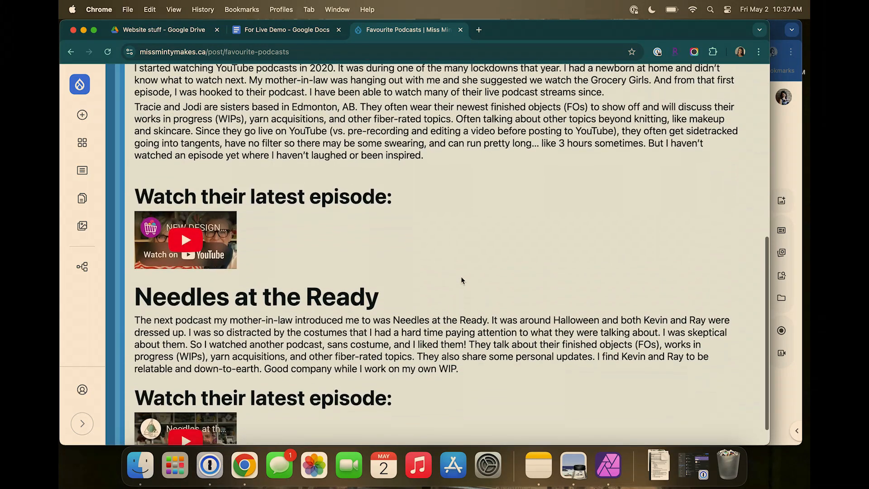
pyautogui.scroll(4, 461, 279)
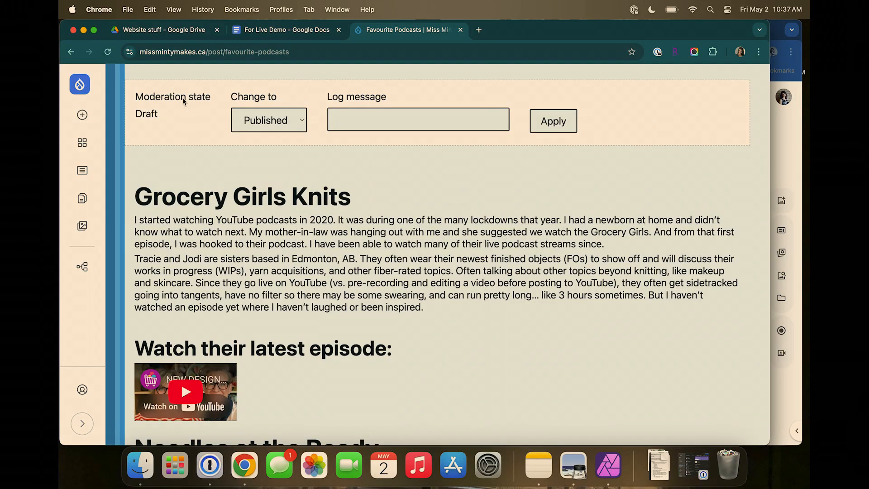
pyautogui.moveTo(183, 97); pyautogui.dragTo(154, 132)
pyautogui.click(239, 176)
pyautogui.scroll(-4, 267, 281)
pyautogui.scroll(10, 267, 280)
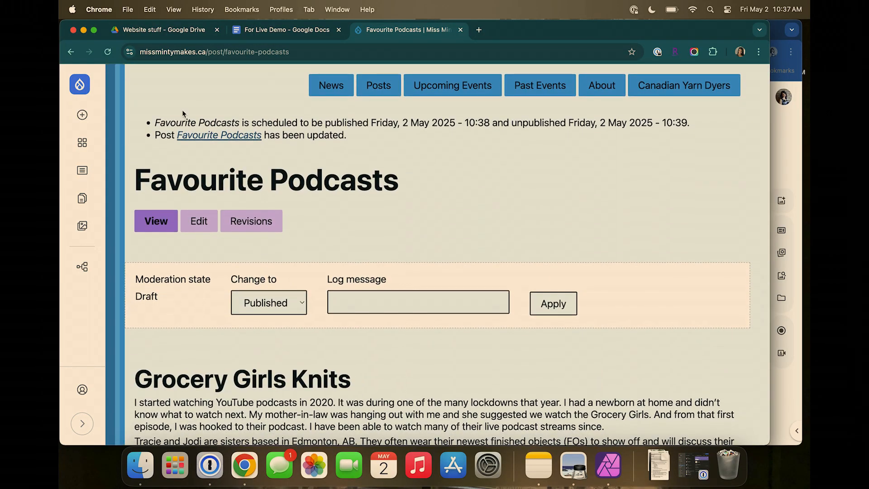
# - Open the site's content list, review the item statuses and reload the list to check Favourite Podcasts
pyautogui.click(81, 170)
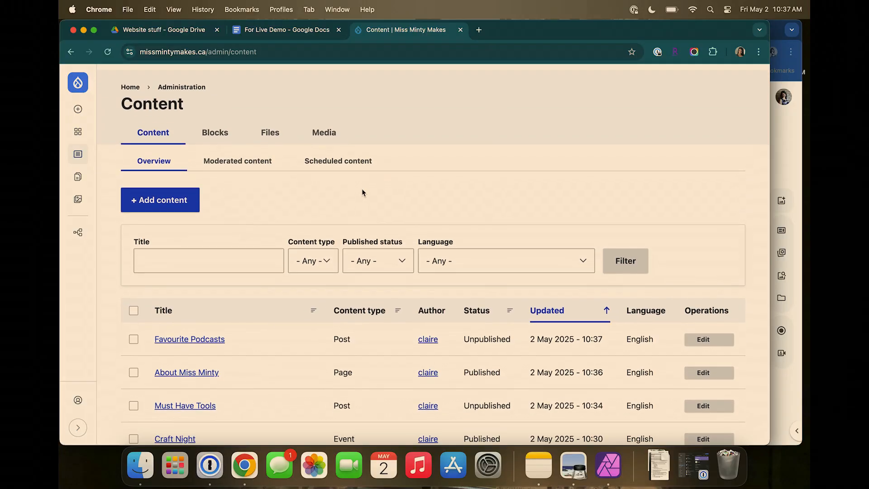
pyautogui.scroll(-3, 164, 246)
pyautogui.scroll(-10, 164, 246)
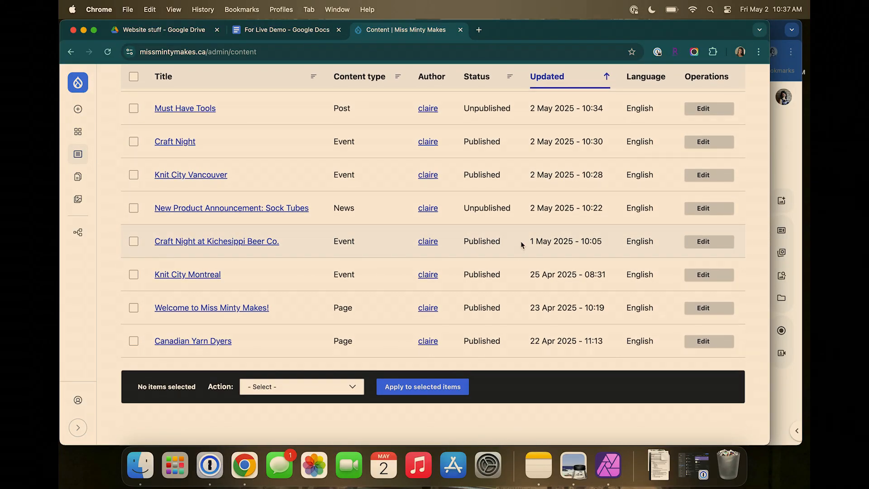
pyautogui.scroll(3, 337, 218)
pyautogui.scroll(8, 337, 217)
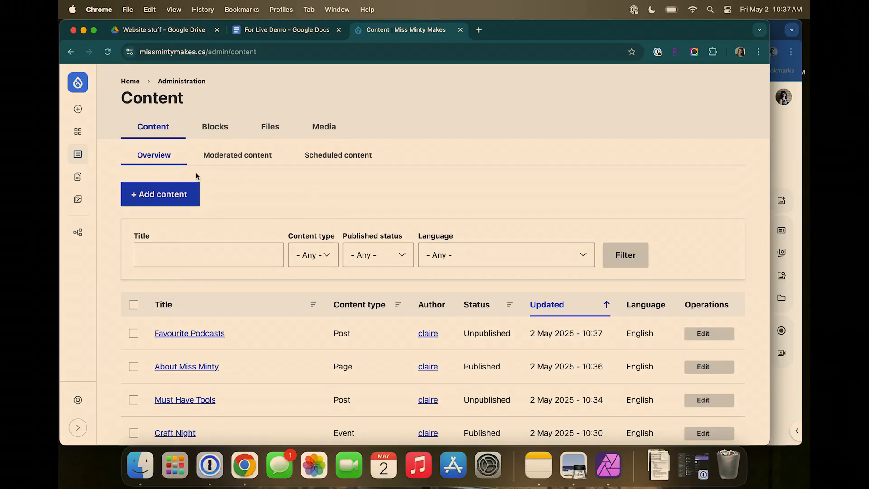
pyautogui.scroll(-12, 196, 174)
pyautogui.scroll(10, 196, 174)
pyautogui.click(108, 52)
pyautogui.click(111, 55)
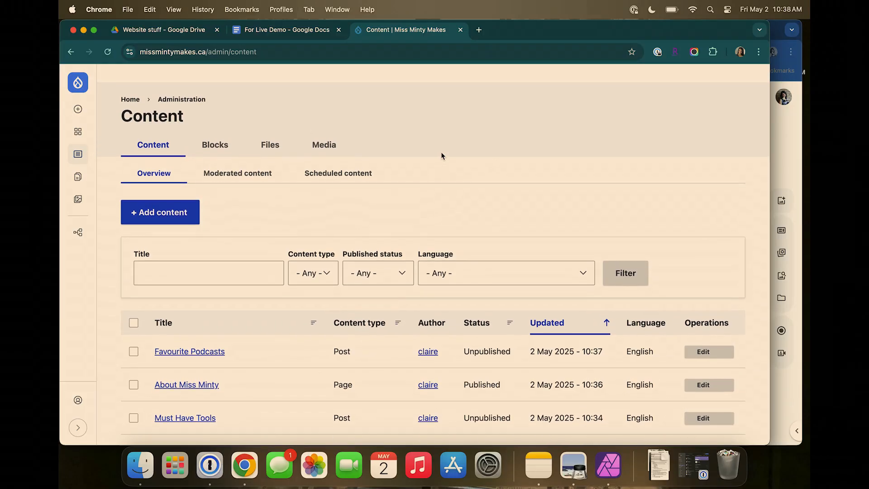
# - Open the missmintymakes.ca home page in a new incognito window
pyautogui.click(478, 31)
pyautogui.write('m')
pyautogui.press('BackSpace')
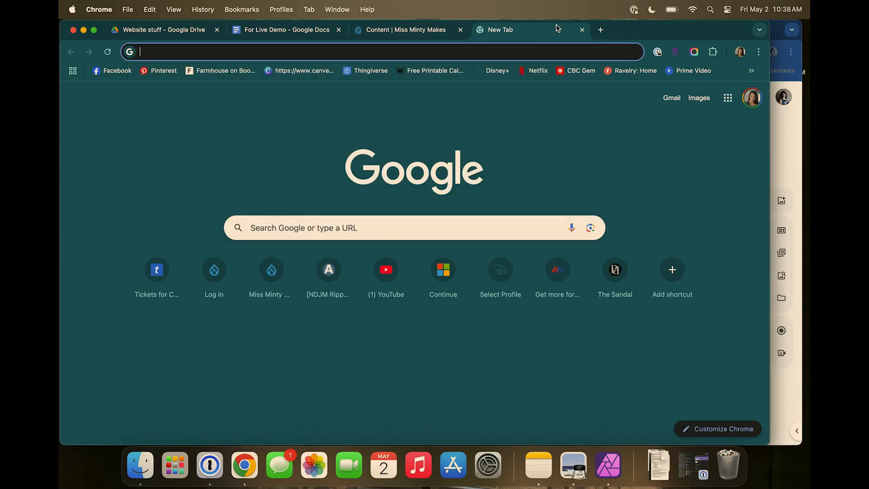
pyautogui.click(759, 52)
pyautogui.click(734, 104)
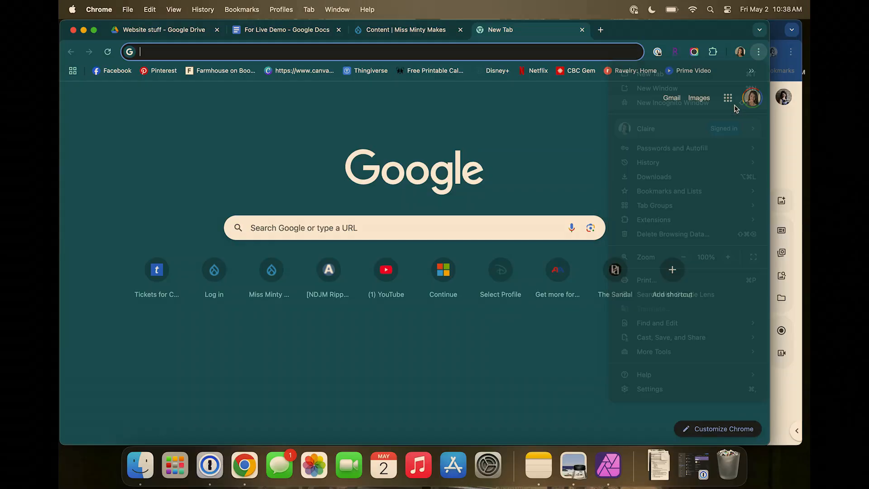
pyautogui.write('mis')
pyautogui.press('Return')
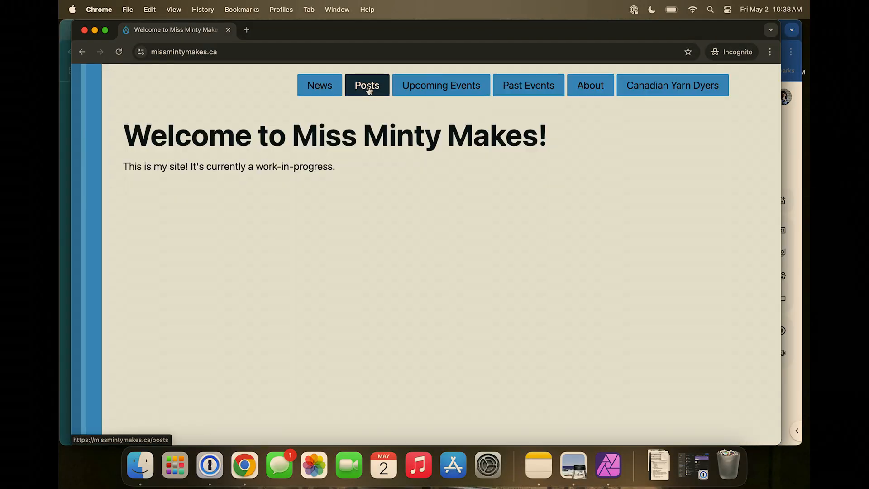
# - Check the public Posts, News and Upcoming Events pages as an anonymous visitor
pyautogui.click(364, 91)
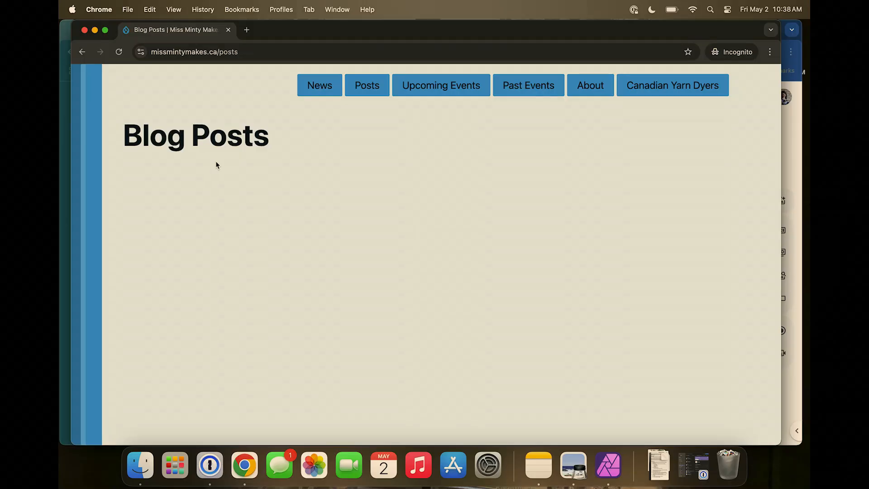
pyautogui.click(316, 86)
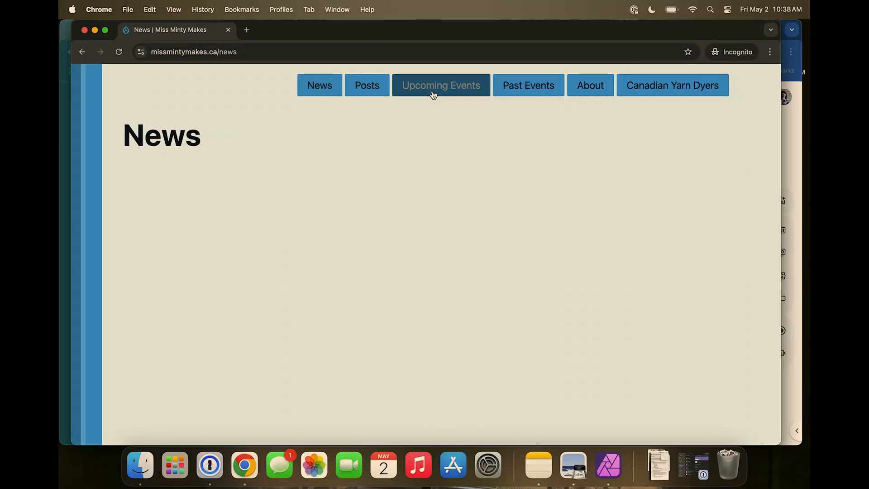
pyautogui.click(439, 88)
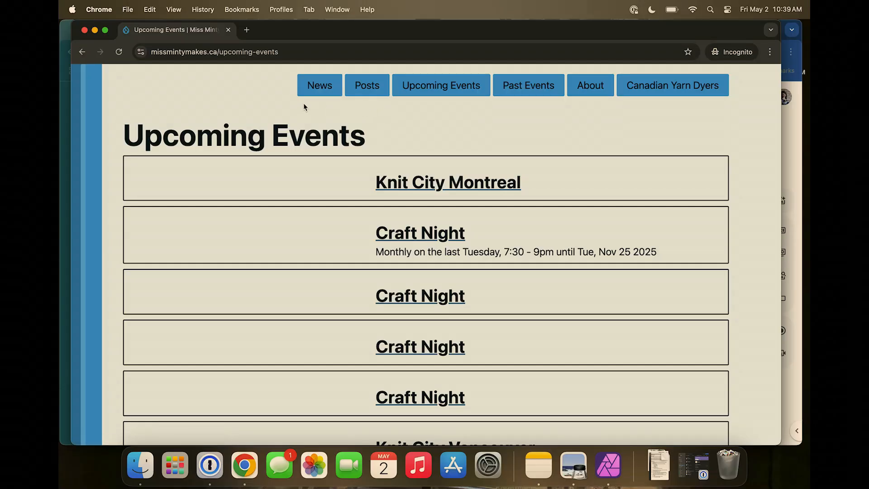
pyautogui.click(320, 96)
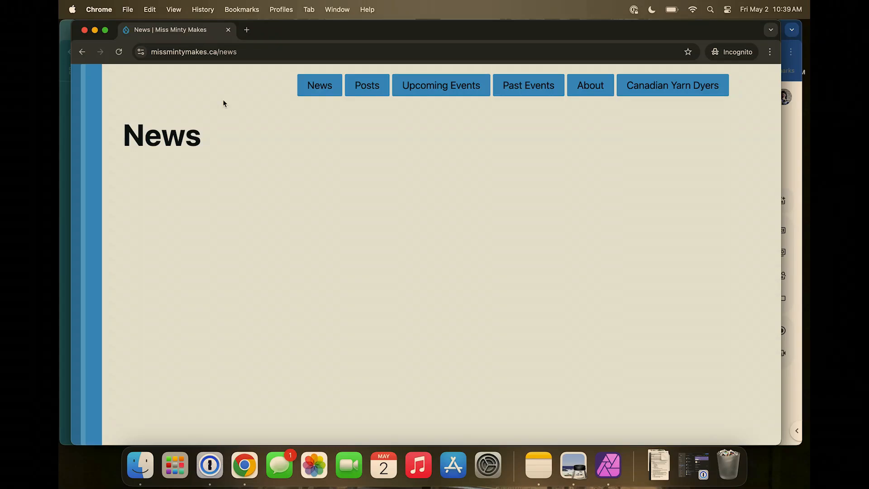
pyautogui.click(82, 52)
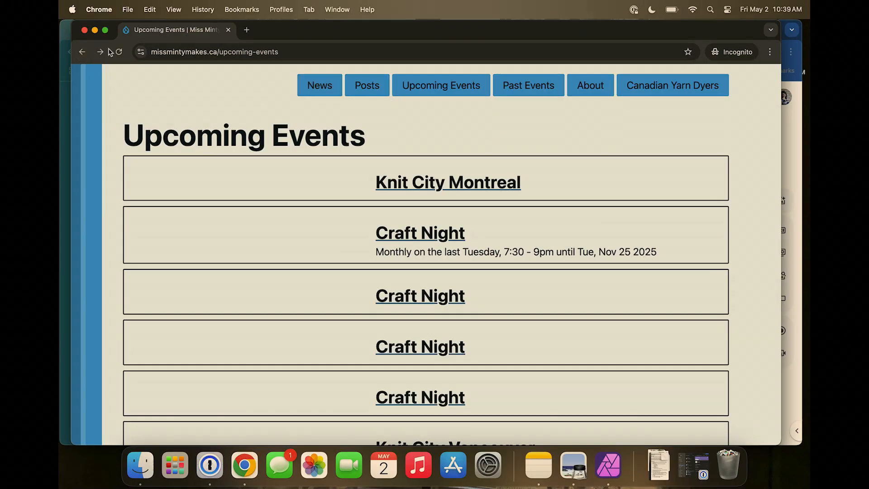
pyautogui.click(82, 52)
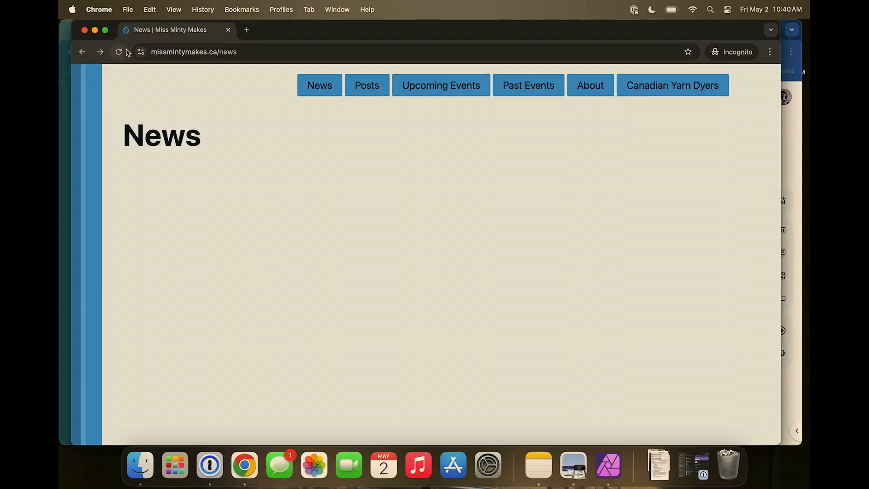
# - Return to the logged-in content list, open the Favourite Podcasts post and check its moderation state and content
pyautogui.click(68, 171)
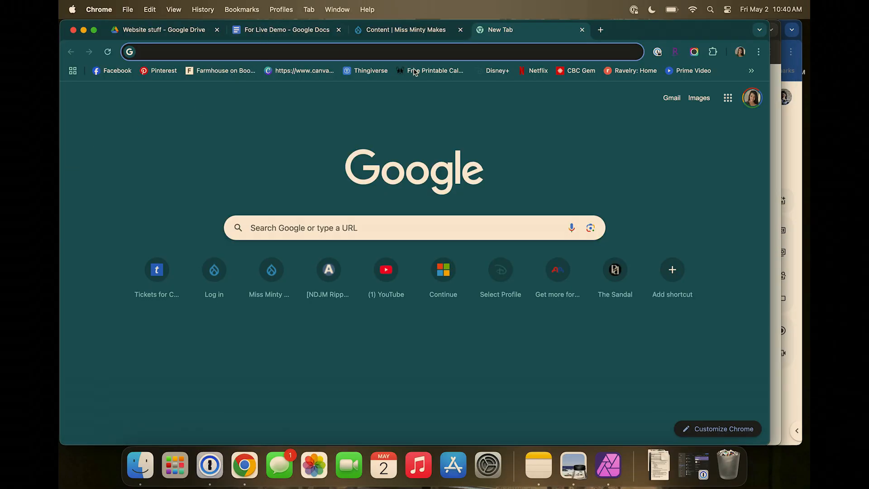
pyautogui.click(405, 32)
pyautogui.scroll(-2, 223, 270)
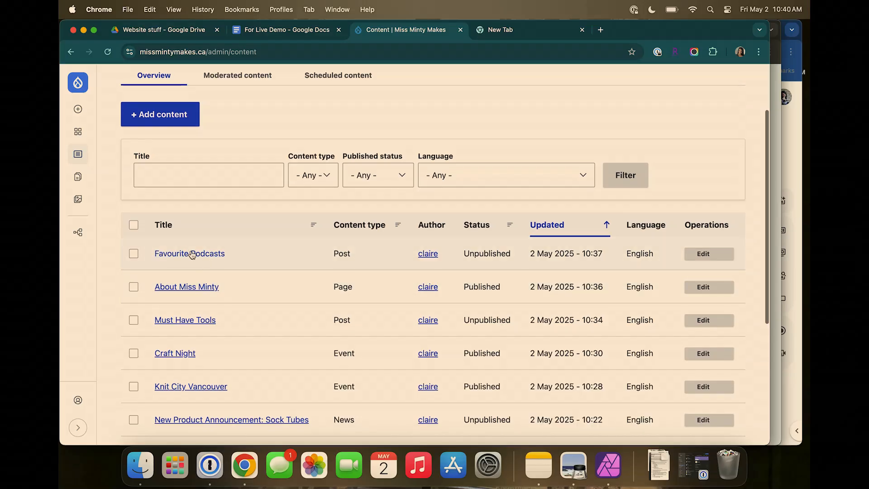
pyautogui.click(183, 250)
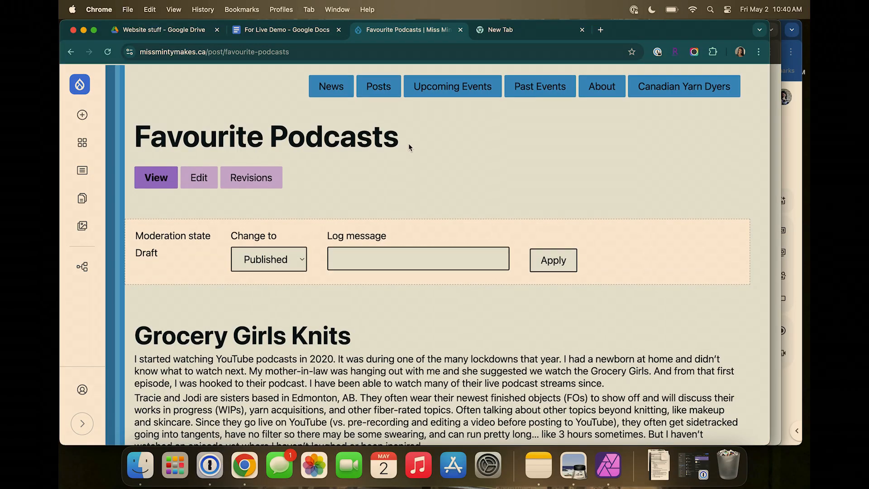
pyautogui.scroll(-3, 409, 143)
pyautogui.scroll(3, 408, 143)
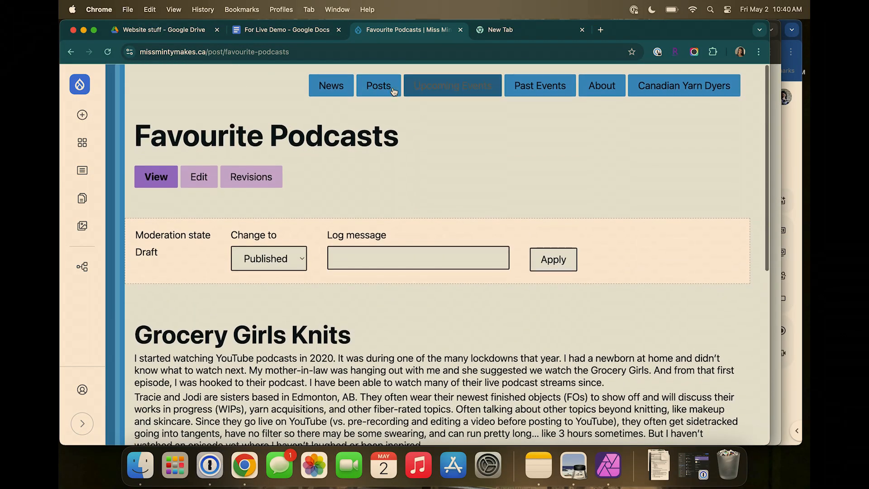
pyautogui.scroll(-5, 170, 139)
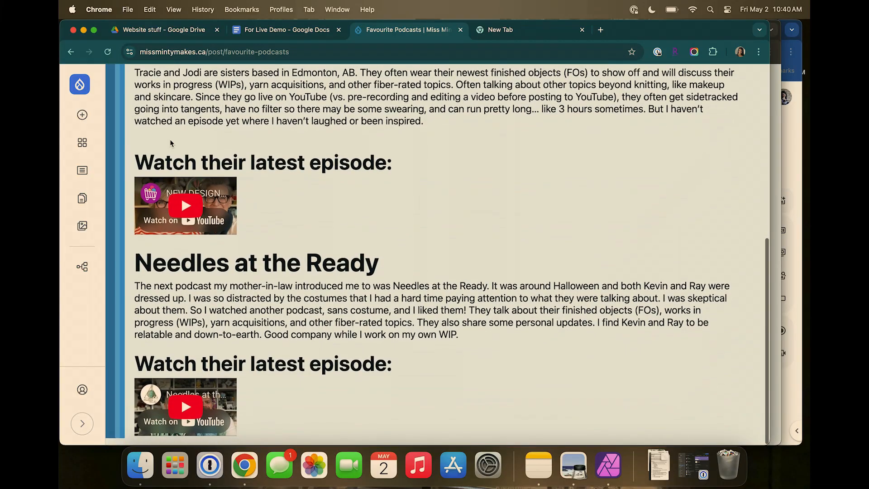
pyautogui.scroll(6, 170, 139)
# - Check the Favourite Podcasts entry in the content list and log out of the site
pyautogui.click(82, 171)
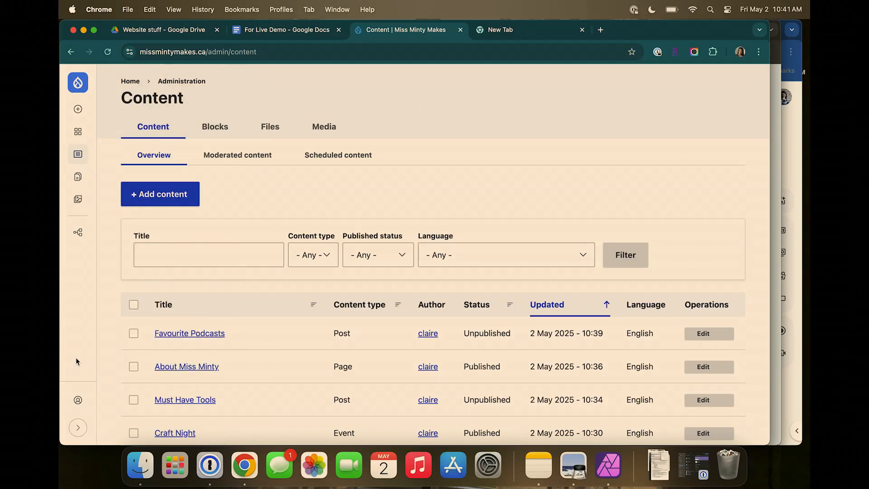
pyautogui.click(77, 400)
pyautogui.click(132, 152)
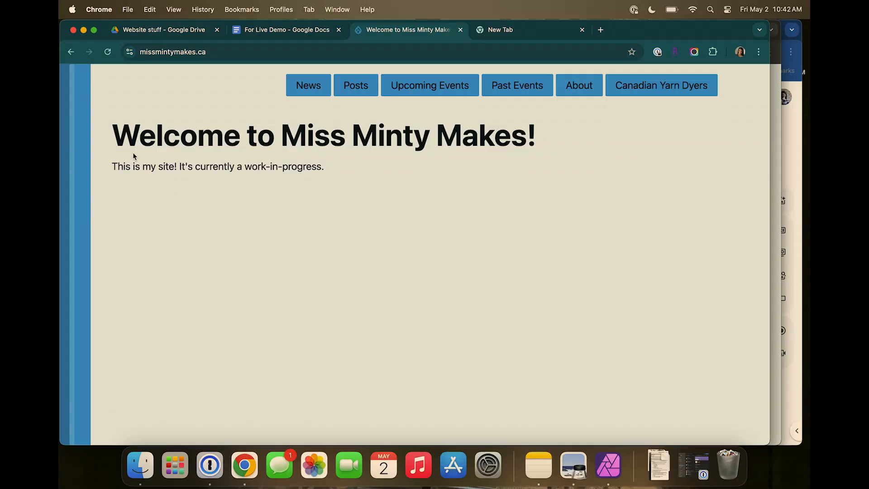
# - Open the site's /user login page and log in with the username and password saved for the missminty account
pyautogui.click(258, 53)
pyautogui.click(258, 53)
pyautogui.write('/user')
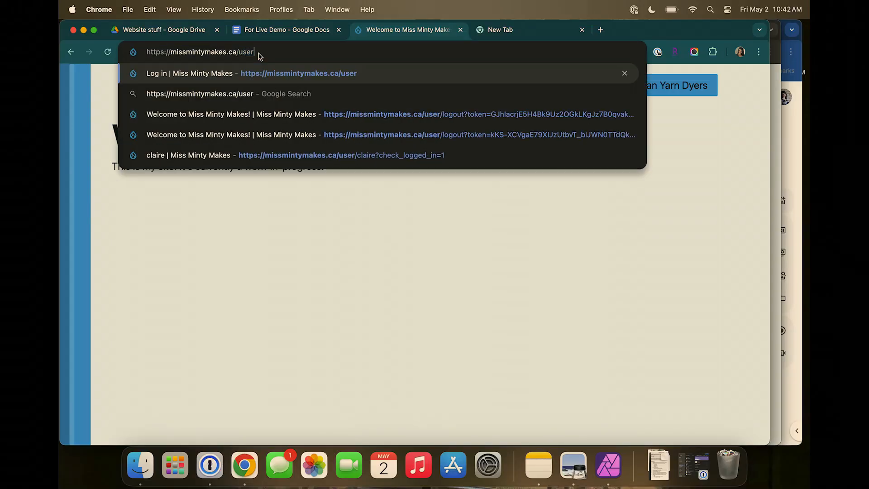
pyautogui.press('Return')
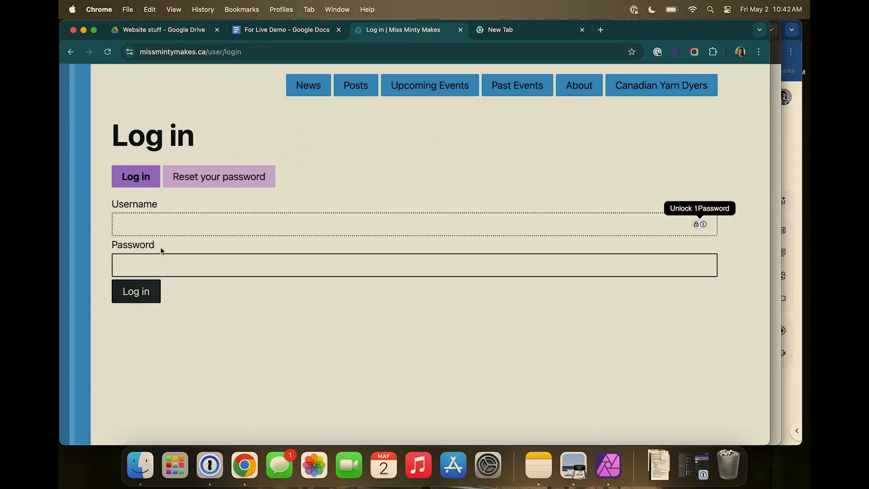
pyautogui.click(699, 225)
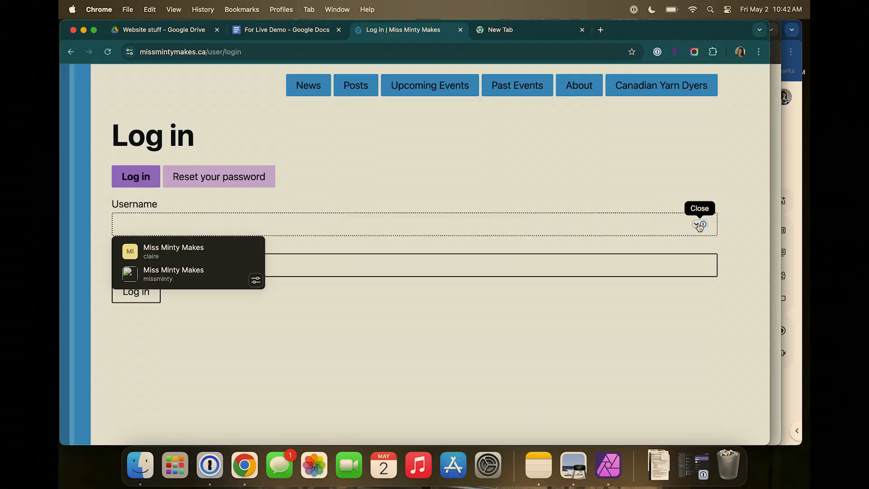
pyautogui.click(171, 269)
pyautogui.click(137, 290)
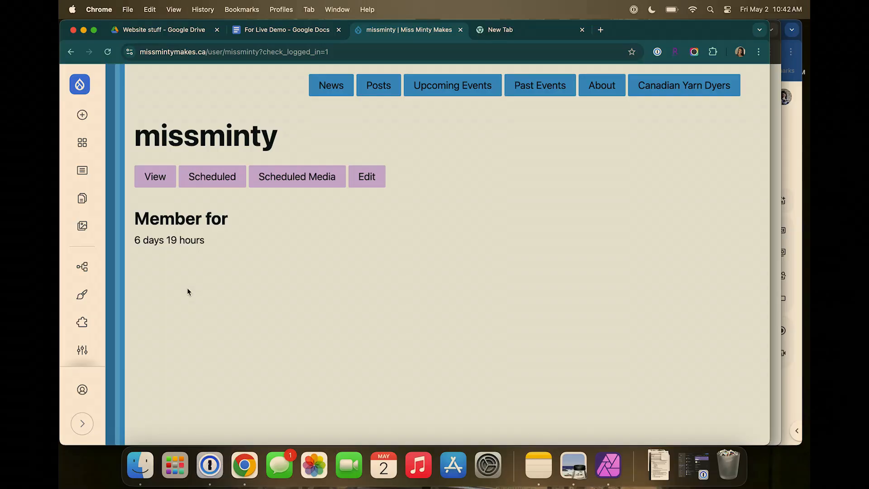
# - Open the site's content types and view the fields of the Event content type
pyautogui.click(86, 269)
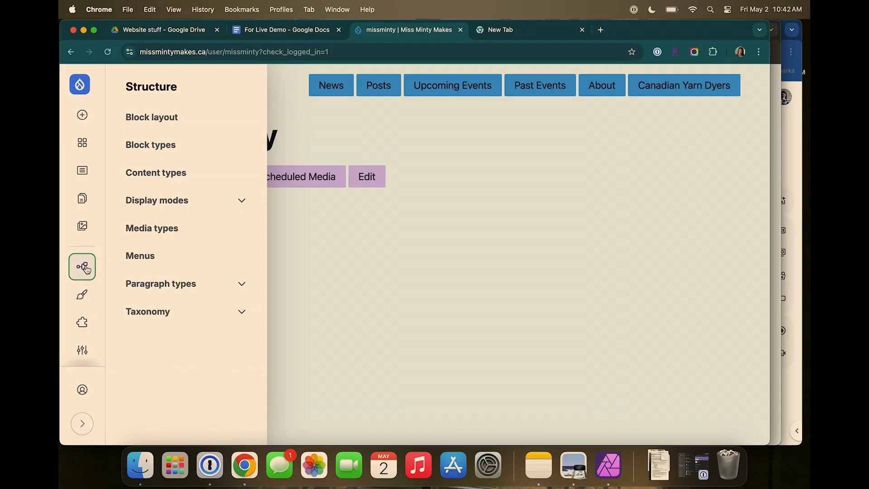
pyautogui.click(177, 181)
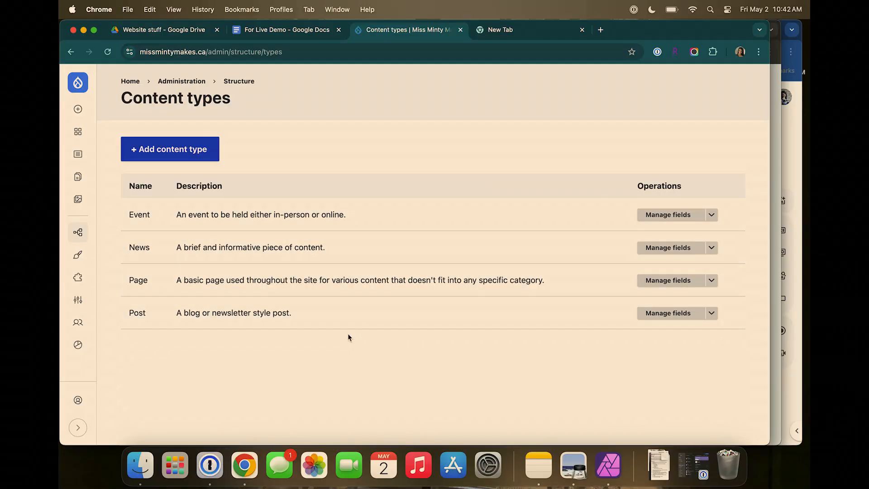
pyautogui.click(664, 215)
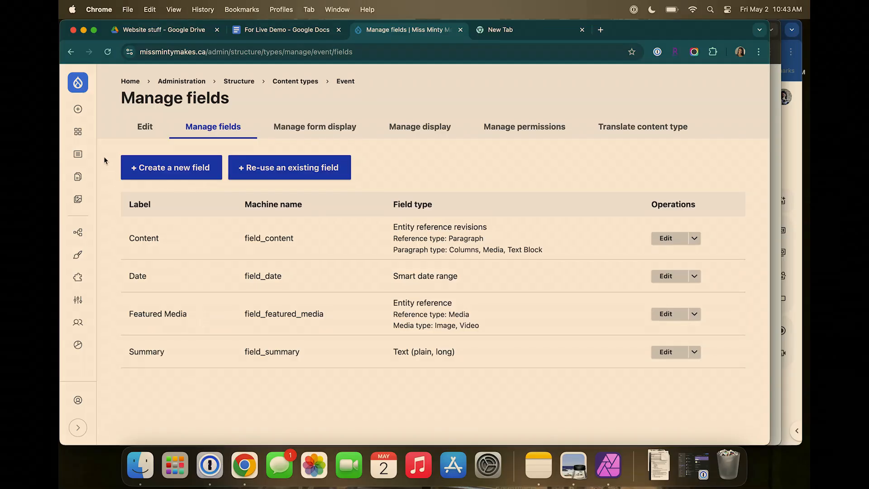
# - Return to the content list, start creating a new Post and look through its form to the save options
pyautogui.click(81, 155)
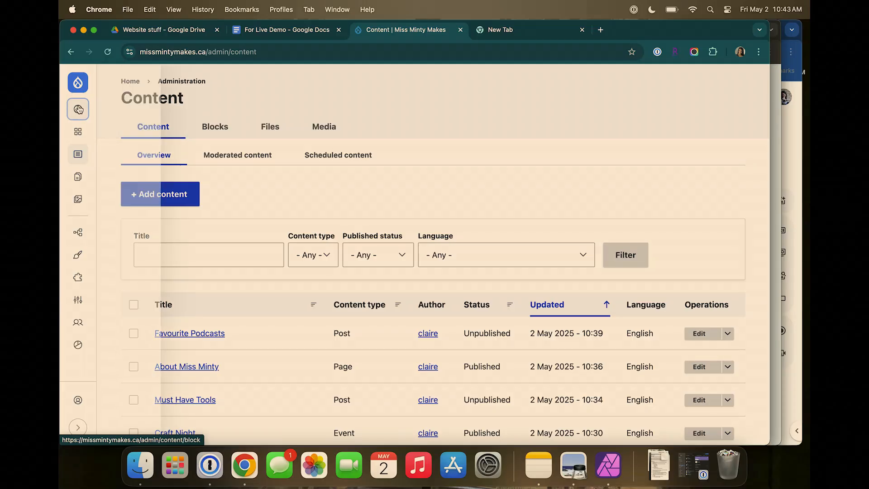
pyautogui.moveTo(150, 132); pyautogui.dragTo(80, 111)
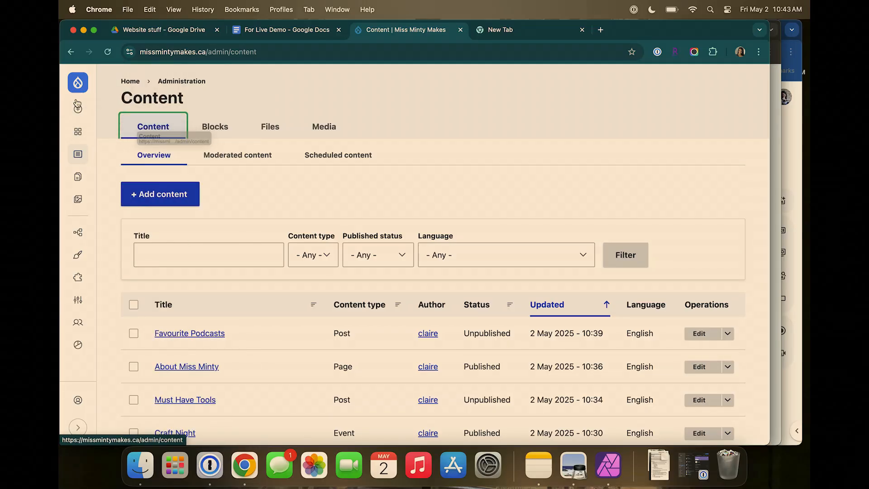
pyautogui.click(78, 109)
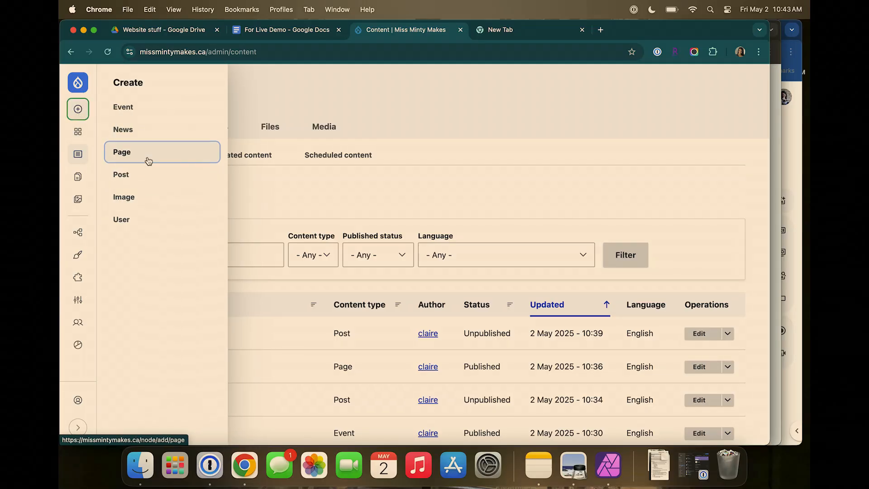
pyautogui.click(136, 176)
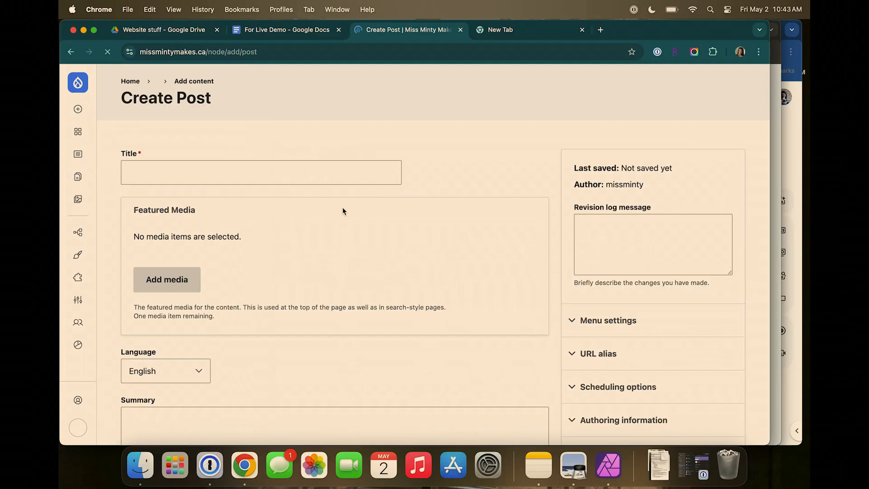
pyautogui.scroll(-10, 342, 207)
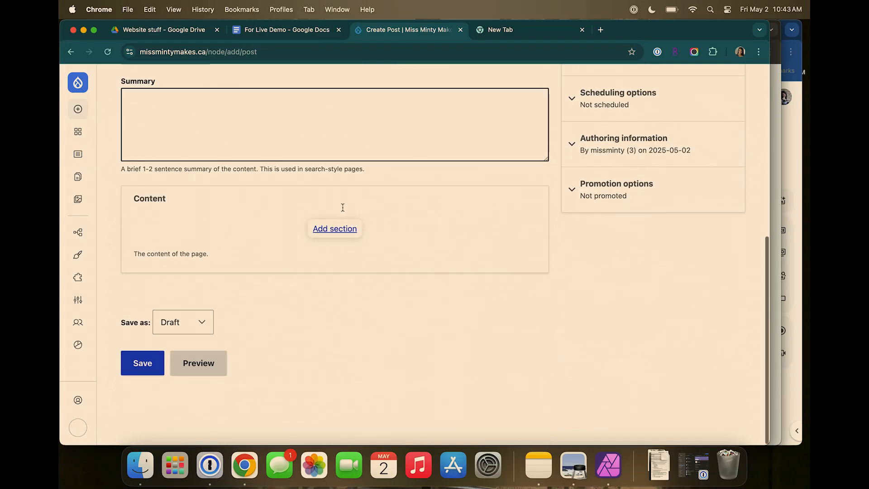
# - Add two one-column sections, one below the other, to the new post's content
pyautogui.click(334, 240)
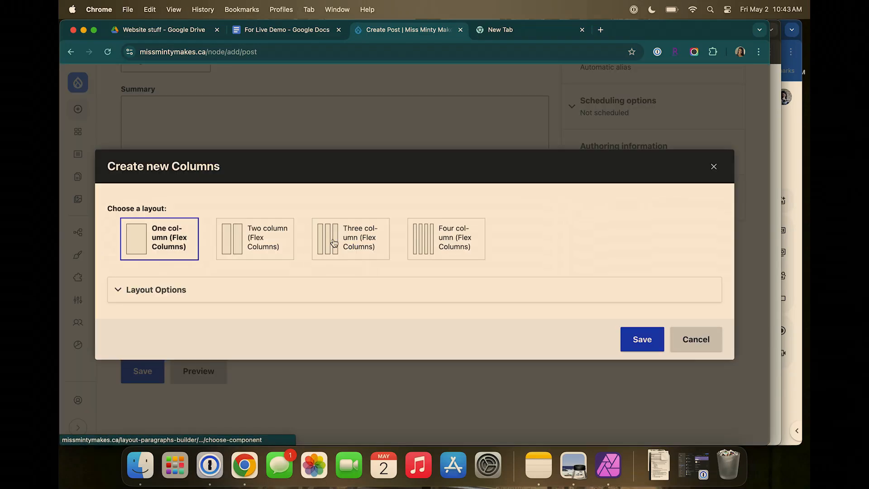
pyautogui.click(642, 340)
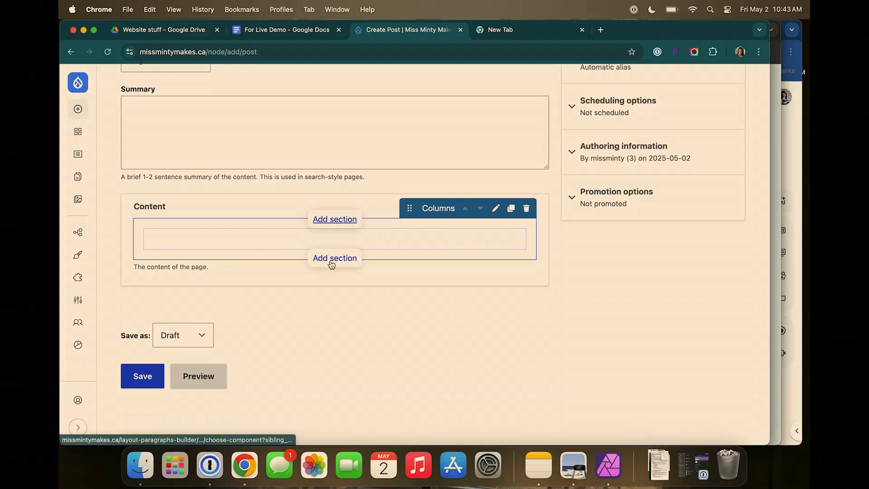
pyautogui.click(330, 260)
pyautogui.click(642, 340)
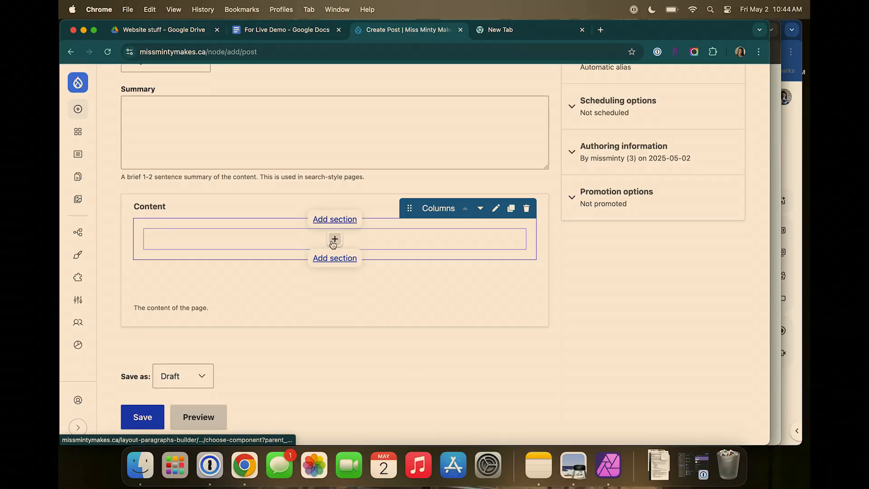
# - Insert the existing image IMG_3837.jpg as a media component in the first one-column section
pyautogui.click(334, 240)
pyautogui.click(361, 282)
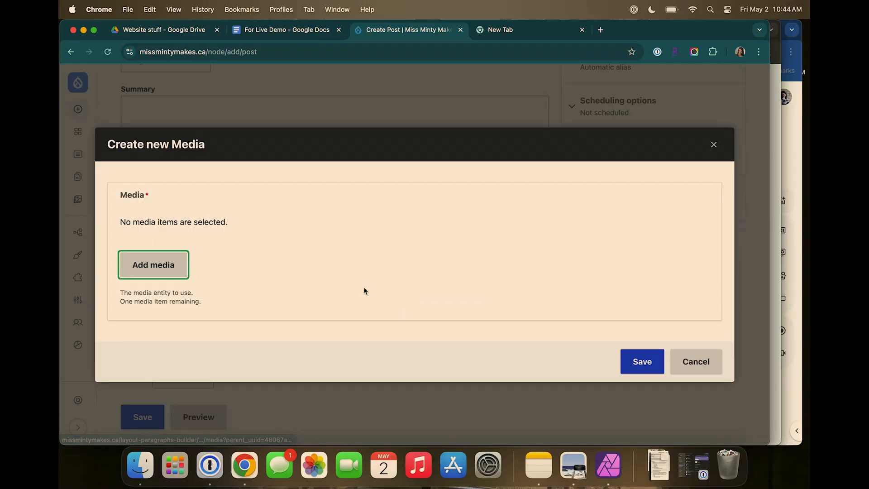
pyautogui.click(144, 265)
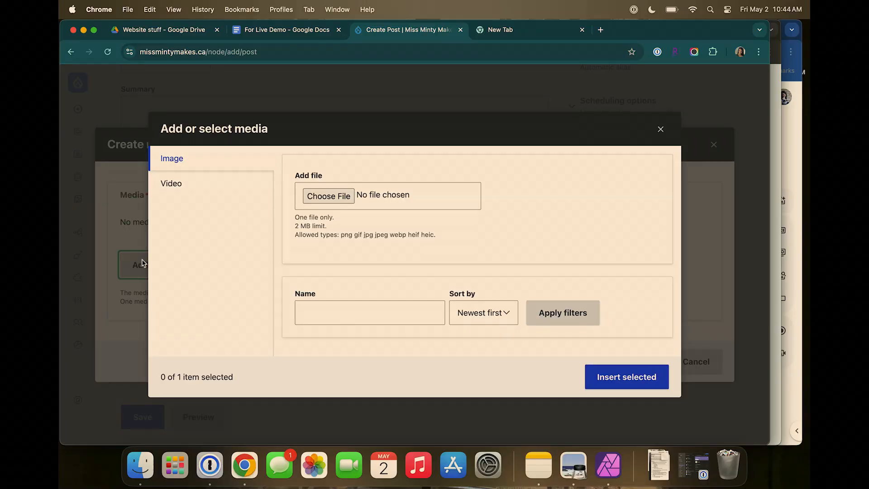
pyautogui.click(203, 190)
pyautogui.click(177, 159)
pyautogui.scroll(-4, 414, 285)
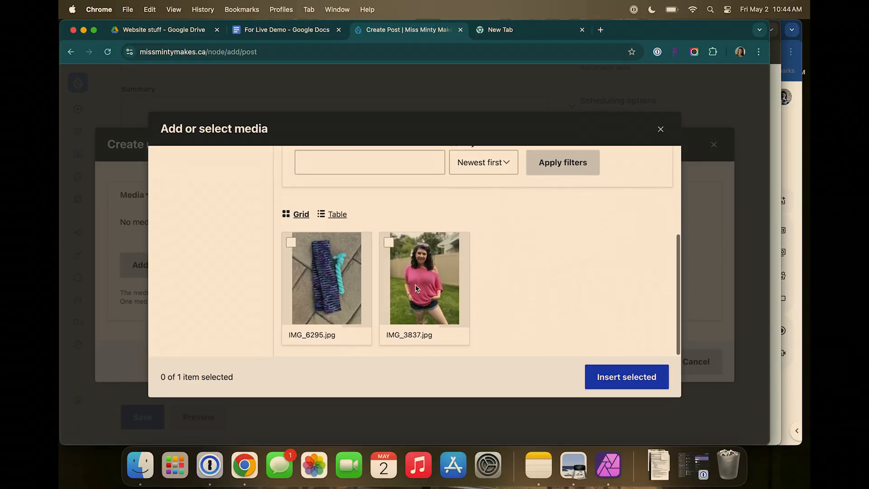
pyautogui.click(415, 287)
pyautogui.click(629, 380)
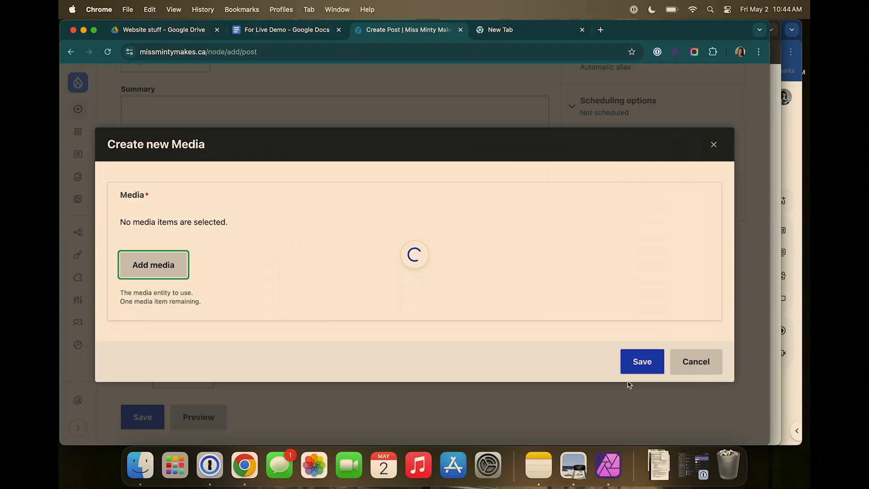
pyautogui.click(649, 396)
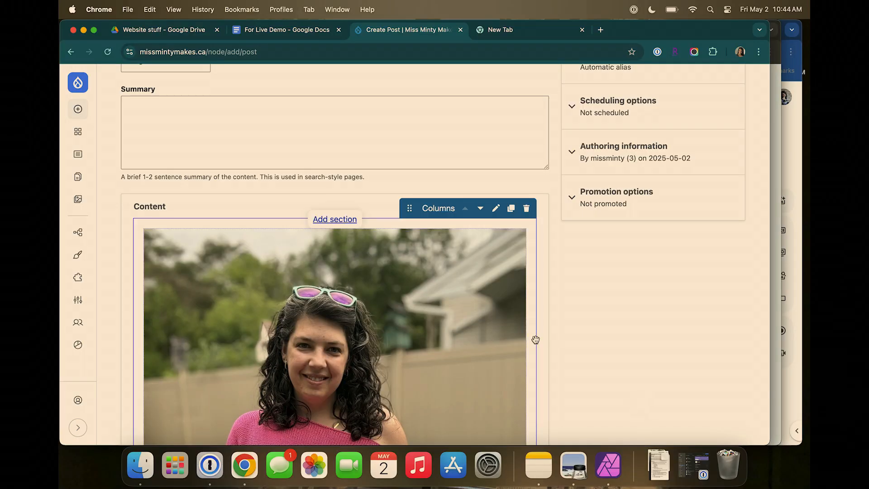
# - Add a text block reading "some text here" to the empty one-column section below the image
pyautogui.scroll(-10, 536, 339)
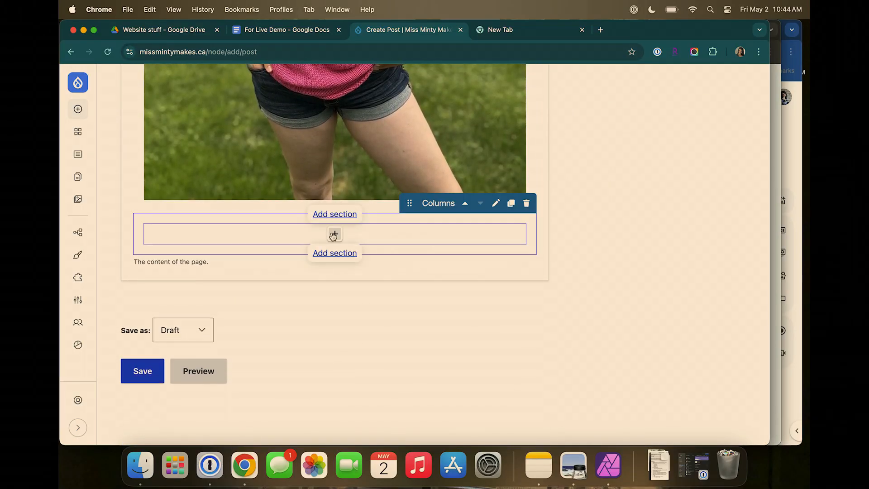
pyautogui.click(333, 234)
pyautogui.click(367, 301)
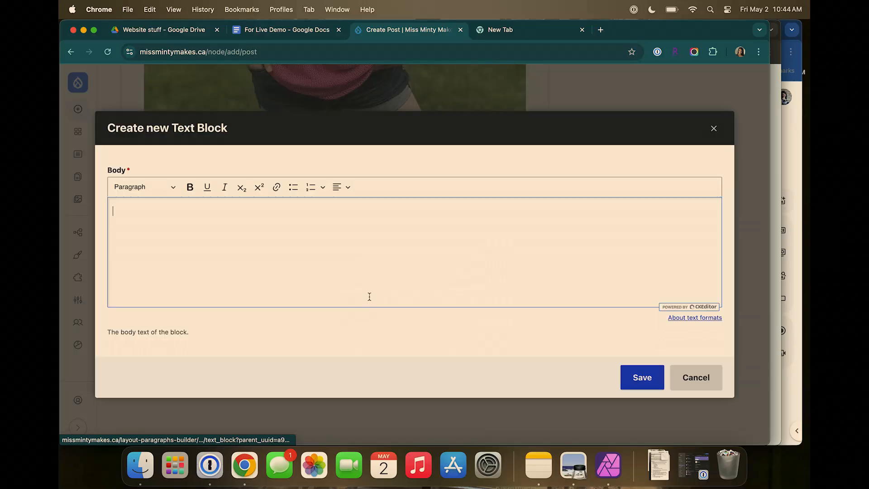
pyautogui.click(367, 249)
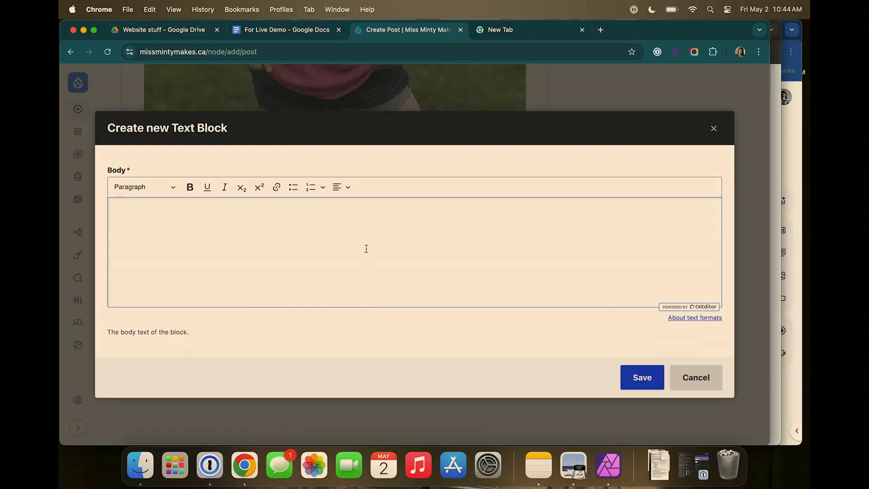
pyautogui.write('soe')
pyautogui.press('BackSpace')
pyautogui.write('me text here')
pyautogui.click(641, 378)
# - Add a two-column section with 50%/50% column widths below the text block
pyautogui.click(335, 261)
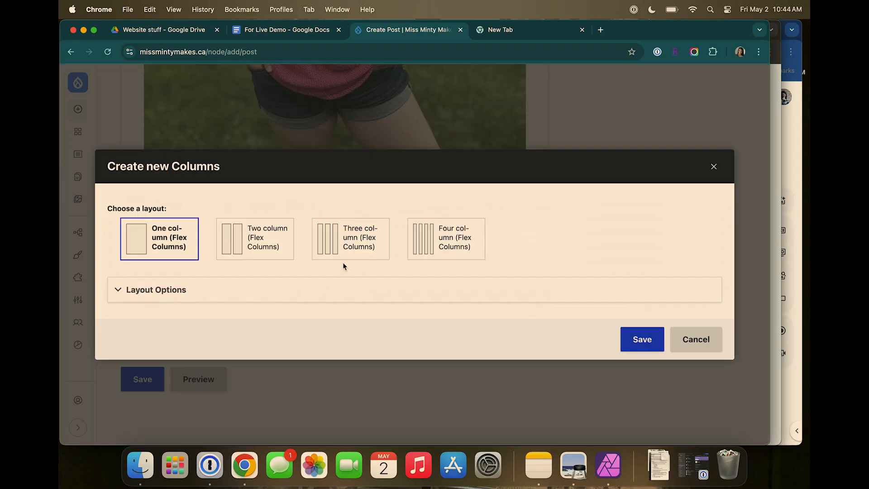
pyautogui.click(293, 245)
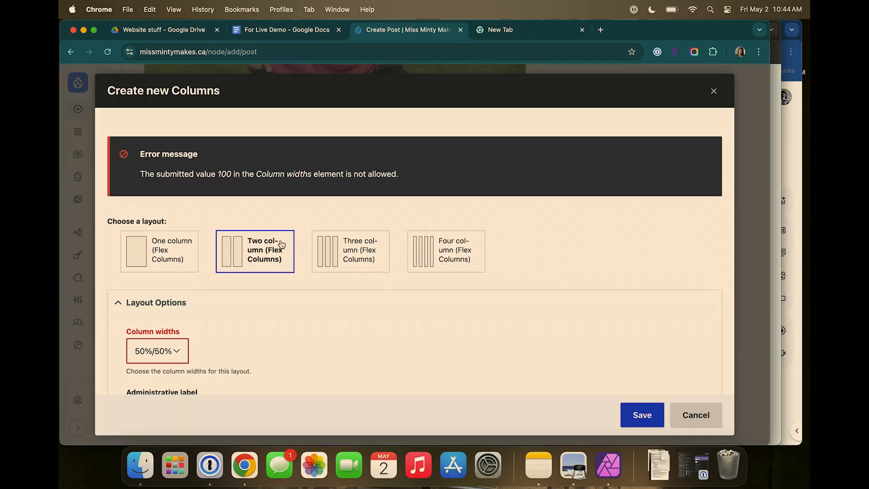
pyautogui.click(641, 414)
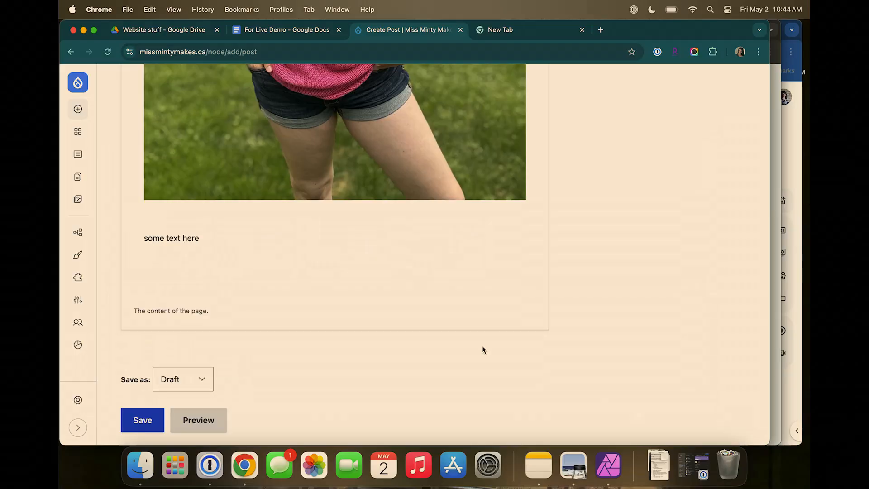
# - Insert the existing video whose title starts "NEW DESIGNS, SUMMER YARNS" as media in the first column of the two-column section
pyautogui.scroll(-1, 483, 346)
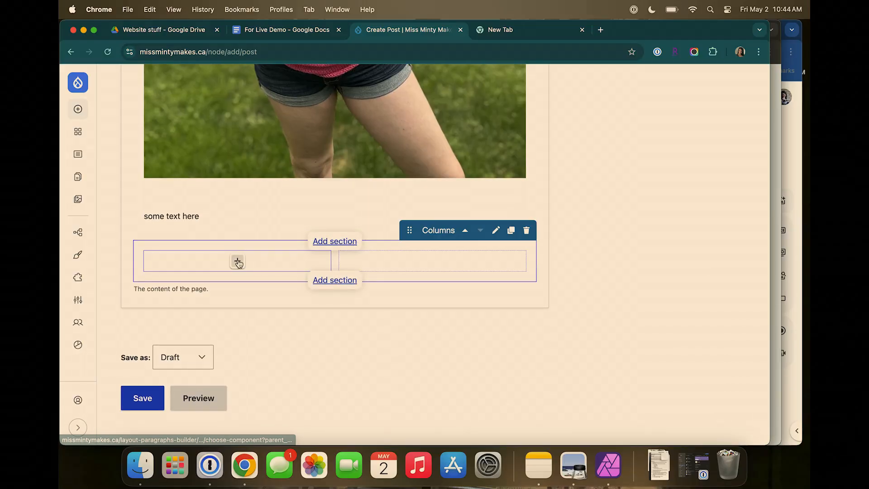
pyautogui.click(238, 261)
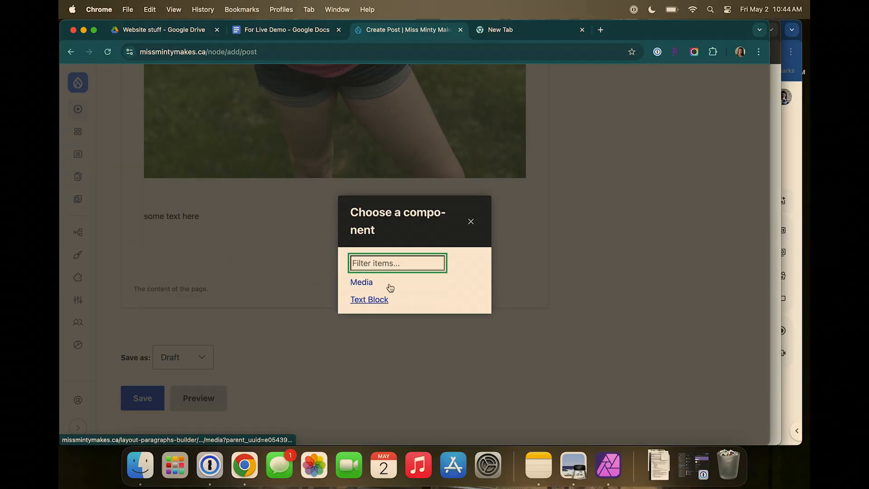
pyautogui.moveTo(378, 209); pyautogui.dragTo(404, 243)
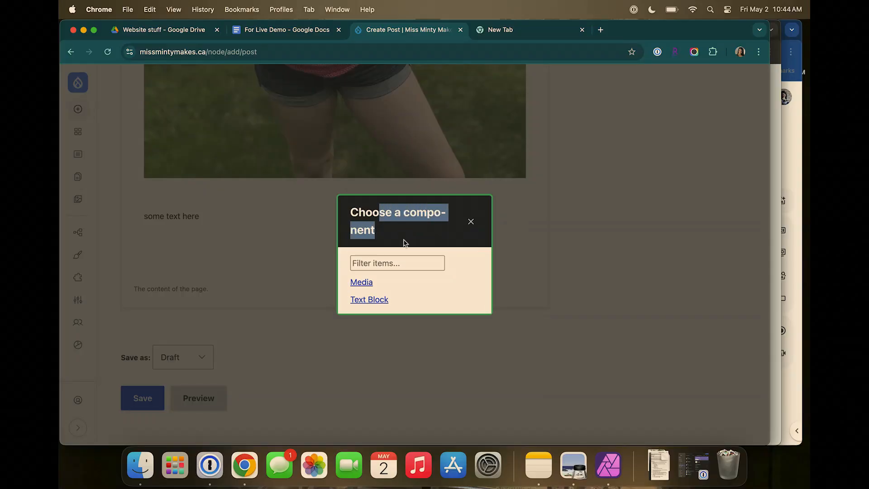
pyautogui.click(417, 282)
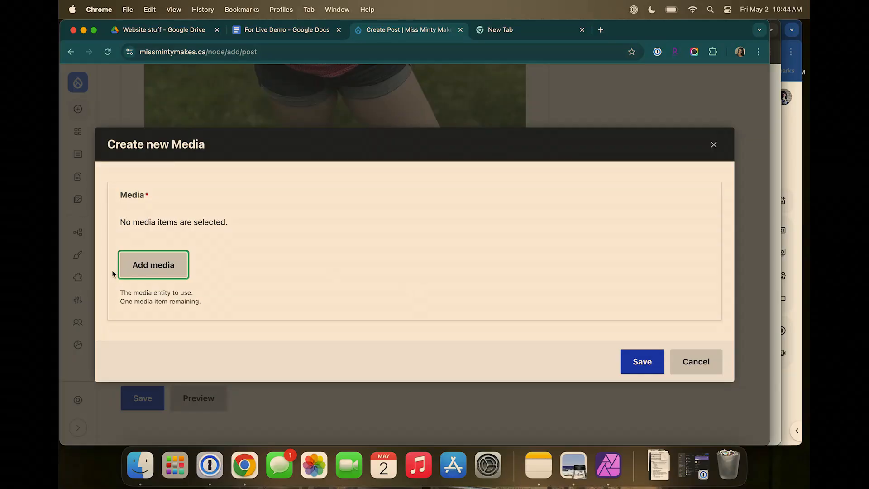
pyautogui.click(172, 269)
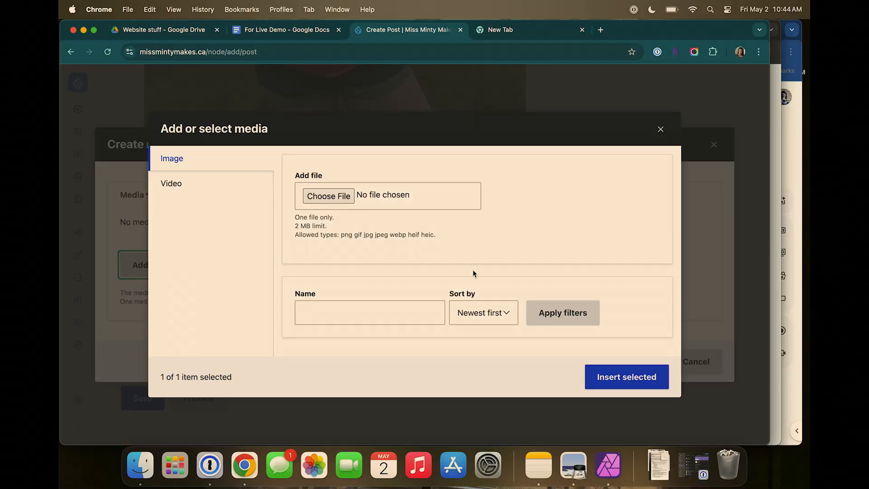
pyautogui.click(216, 188)
pyautogui.scroll(-5, 371, 287)
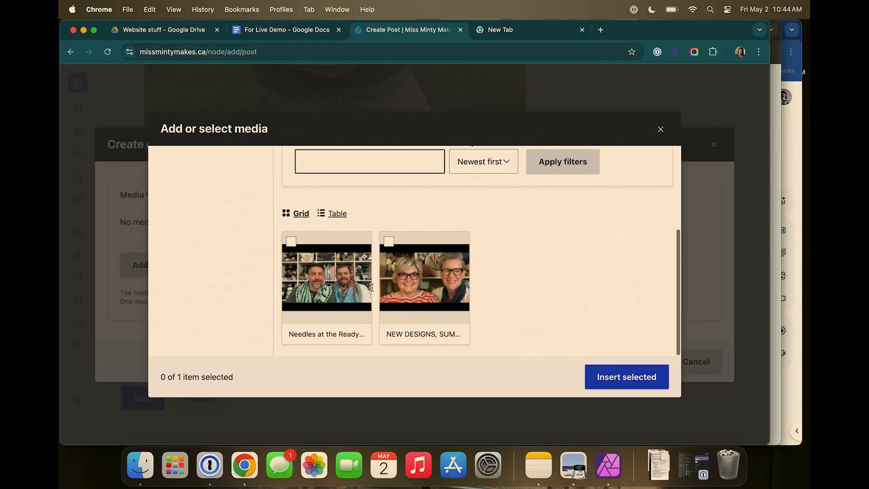
pyautogui.click(428, 272)
pyautogui.click(638, 386)
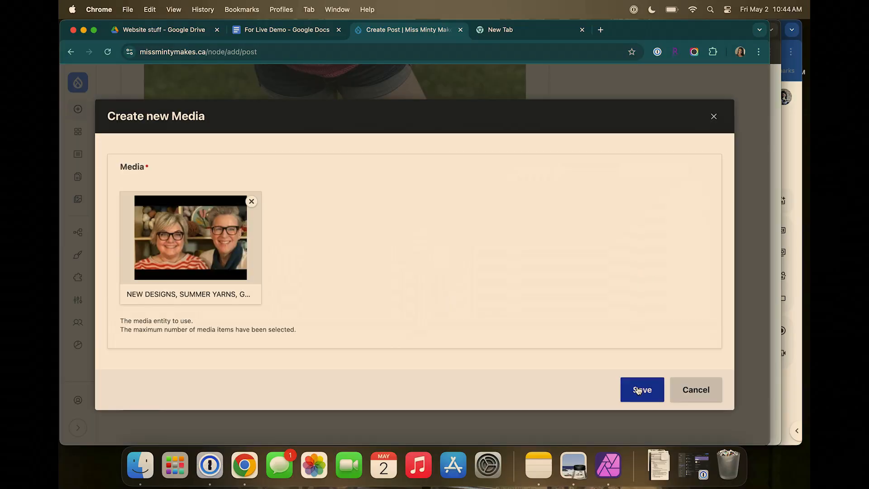
pyautogui.click(648, 397)
# - Add a text block to the second column with the paragraphs "can have slider" and "imbead alert style block"
pyautogui.click(432, 281)
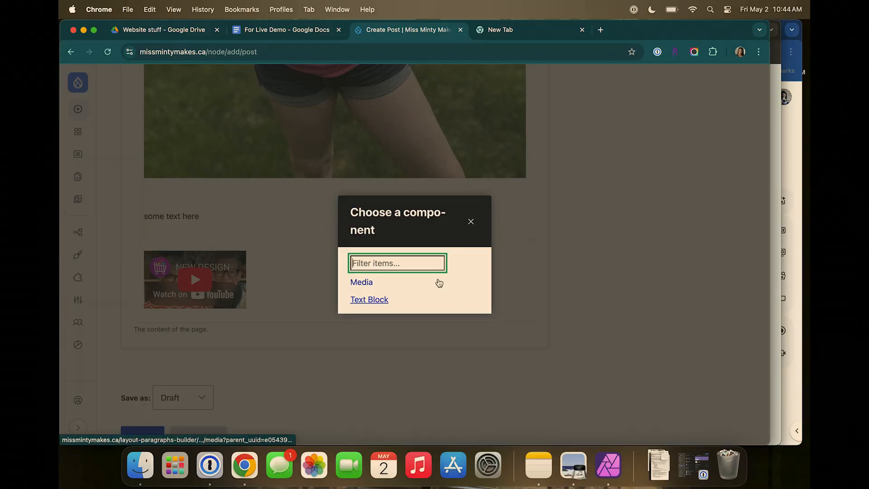
pyautogui.click(369, 299)
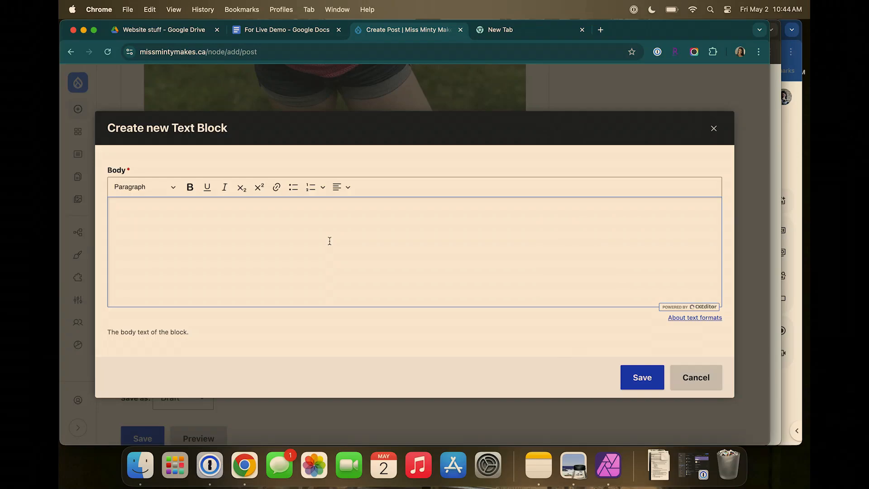
pyautogui.write('can have slider')
pyautogui.press('Return')
pyautogui.write('imp')
pyautogui.press('BackSpace')
pyautogui.write('bead alert style block')
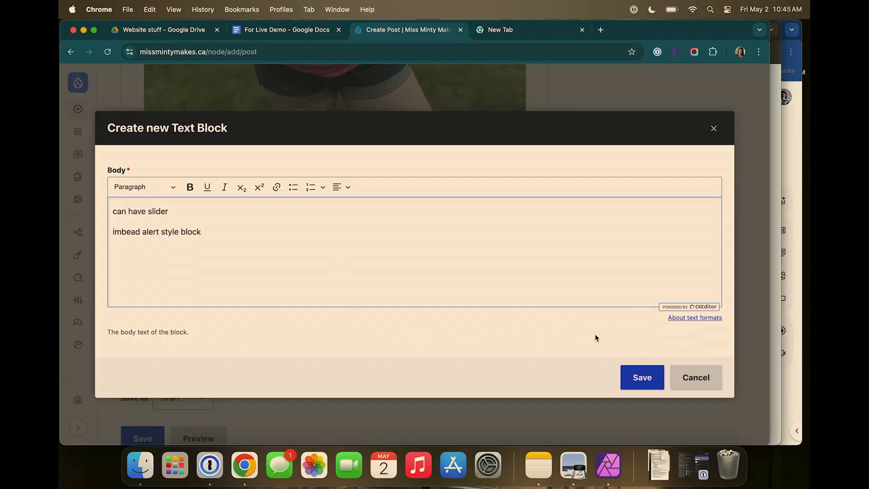
pyautogui.click(642, 378)
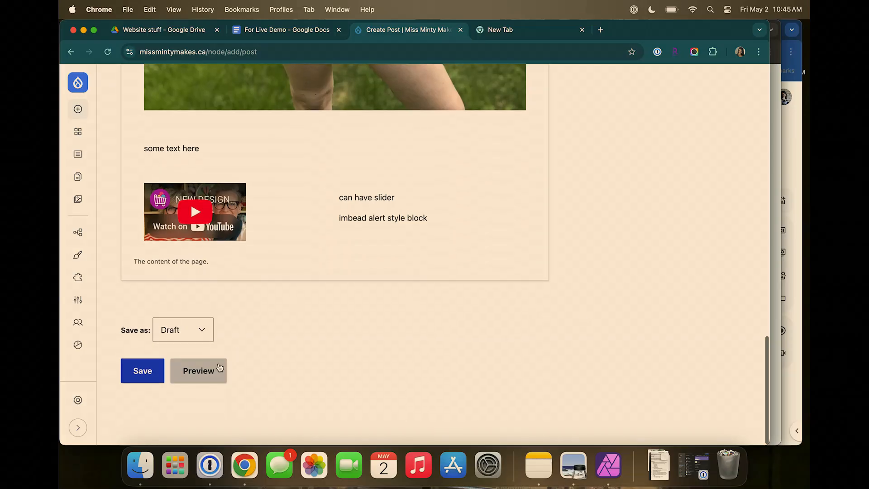
# - Title the post "test" and save it as a draft
pyautogui.click(142, 373)
pyautogui.scroll(4, 410, 283)
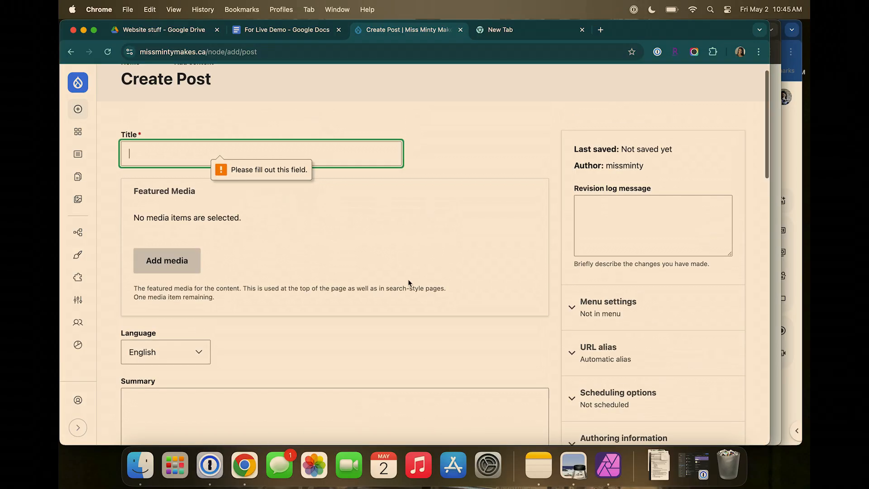
pyautogui.write('tex')
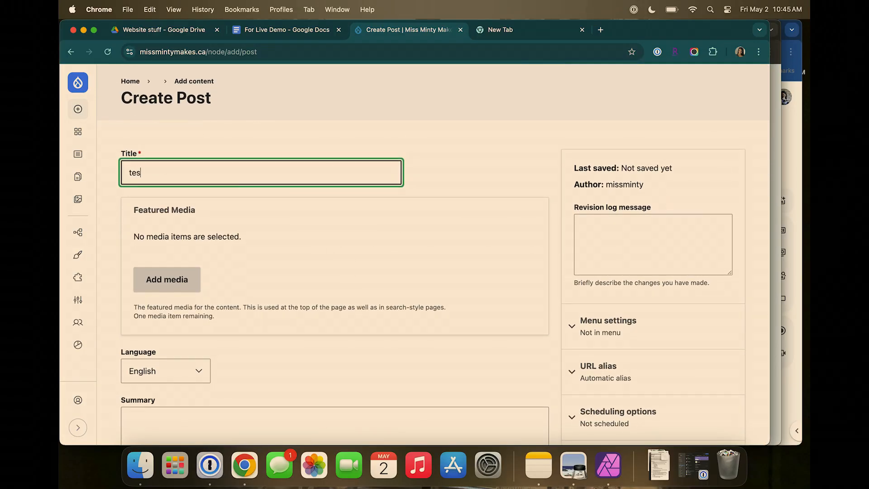
pyautogui.write('t')
pyautogui.scroll(-15, 234, 320)
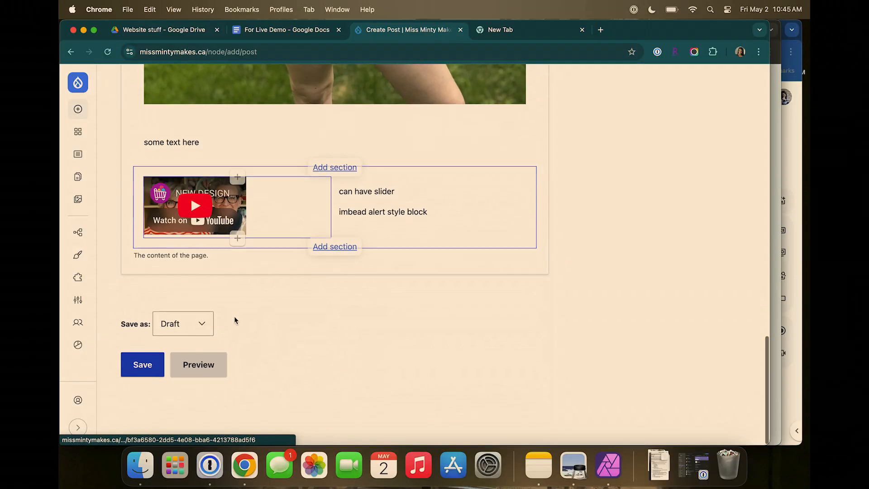
pyautogui.click(137, 368)
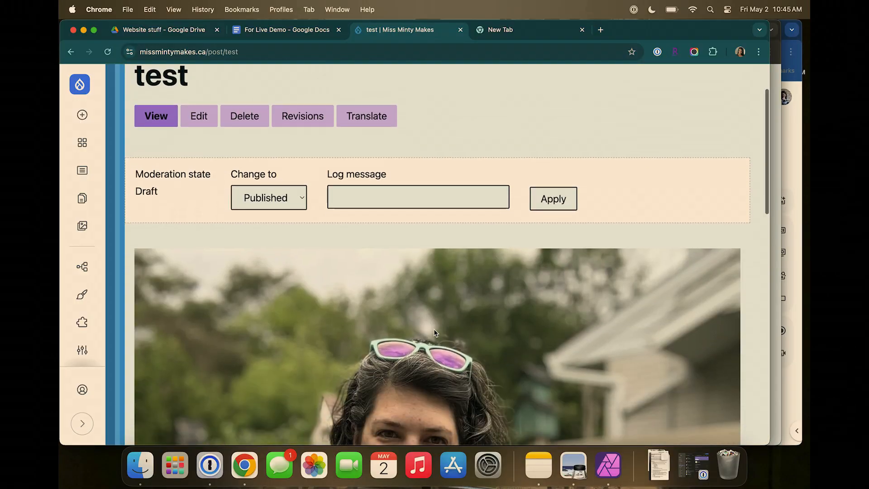
# - Look over the saved test post's page, from its title down to the two-column section
pyautogui.scroll(-15, 433, 328)
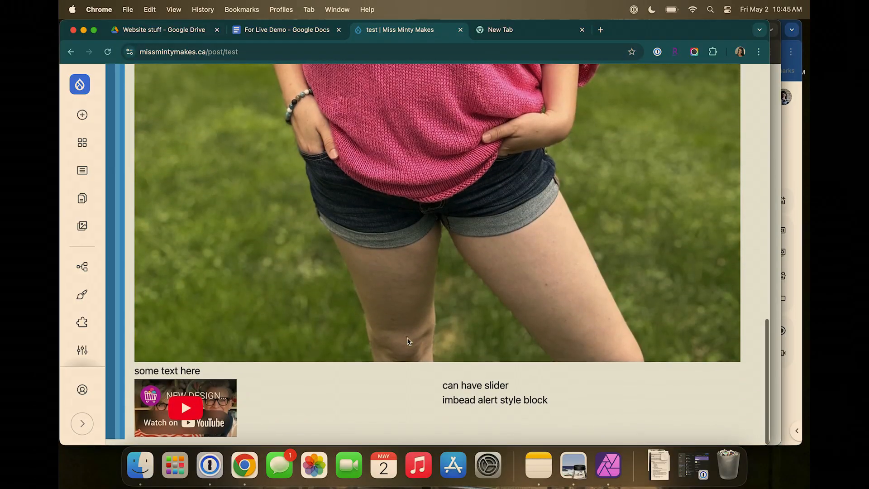
pyautogui.scroll(15, 407, 338)
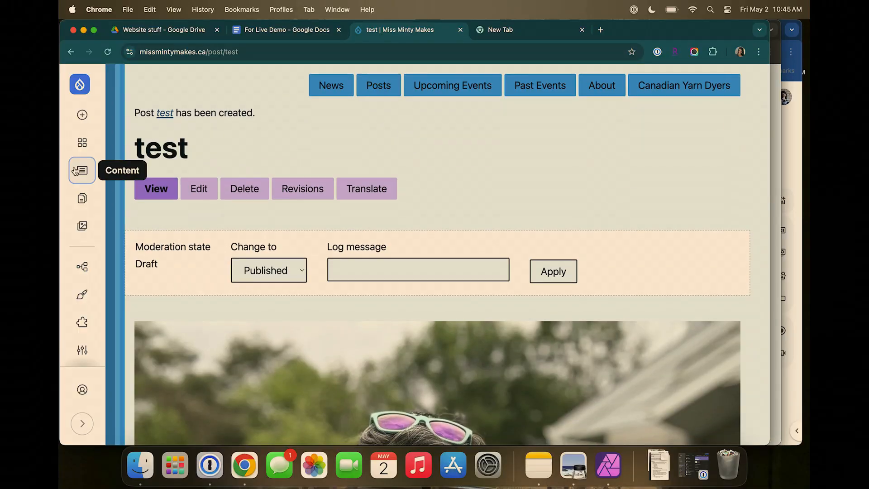
pyautogui.scroll(-15, 371, 146)
pyautogui.scroll(15, 371, 145)
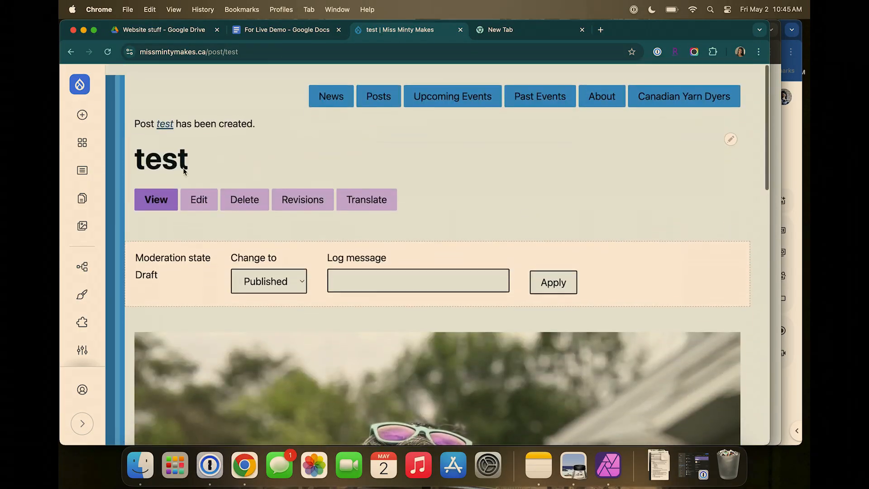
# - Open the site's content list and check the entries, including the new test post
pyautogui.click(81, 170)
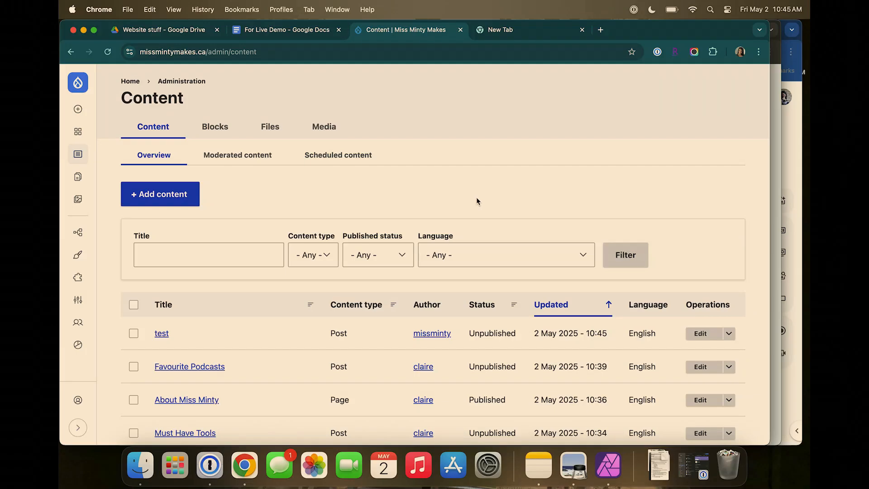
pyautogui.scroll(-10, 496, 202)
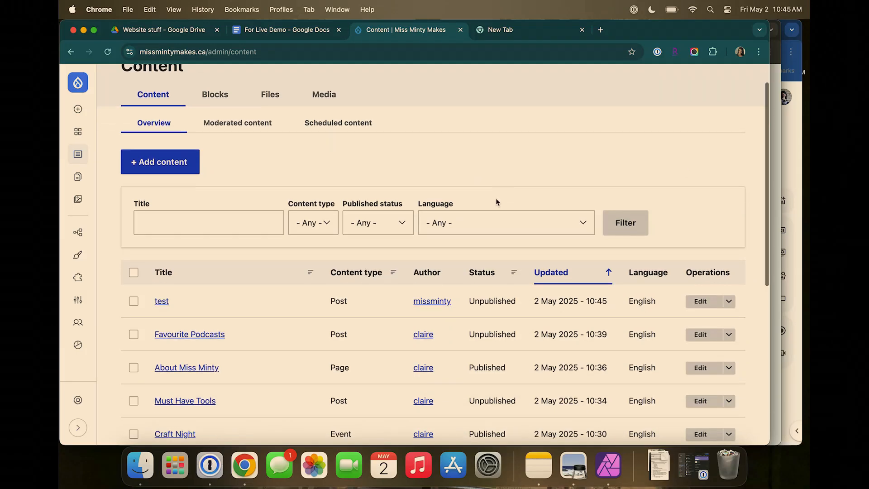
pyautogui.scroll(10, 496, 201)
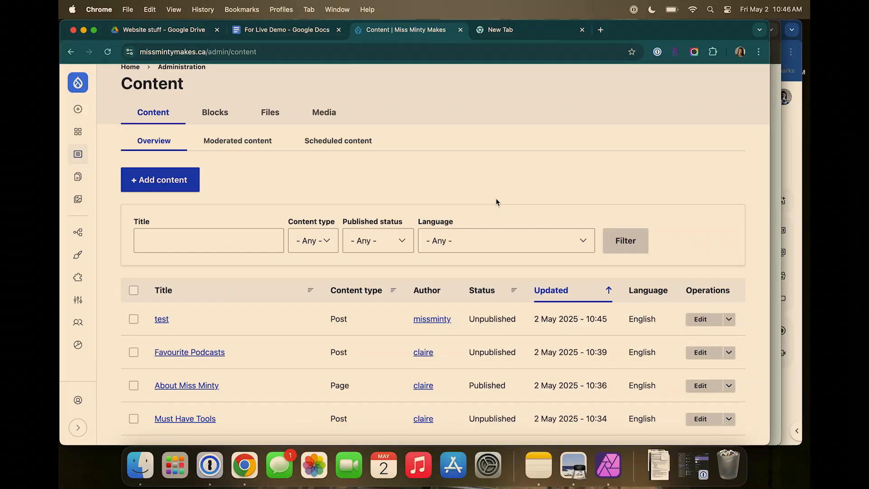
# - Open the news item "New Product Announcement: Sock Tubes" from the content list for editing
pyautogui.scroll(-3, 497, 202)
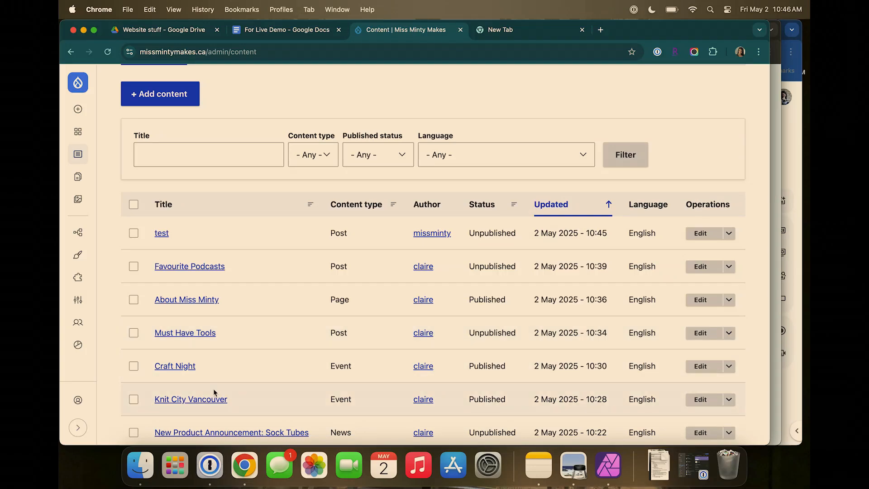
pyautogui.click(223, 432)
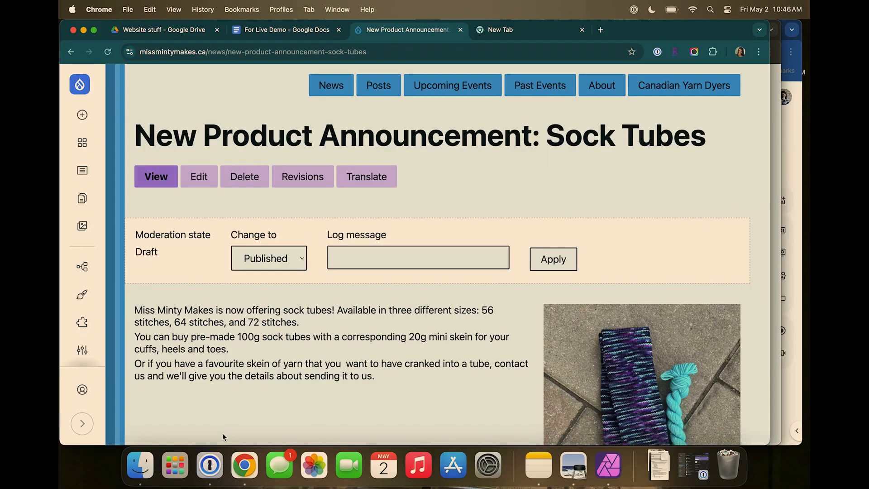
pyautogui.scroll(-4, 422, 297)
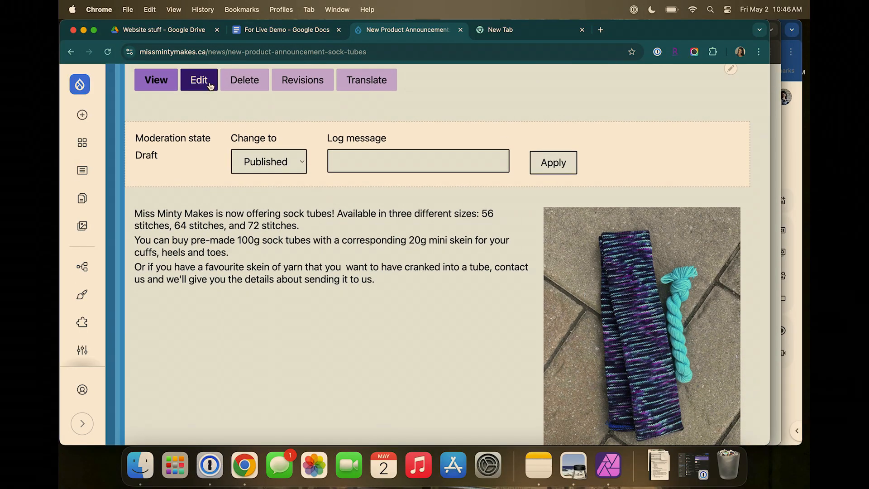
pyautogui.click(199, 80)
pyautogui.scroll(-10, 338, 271)
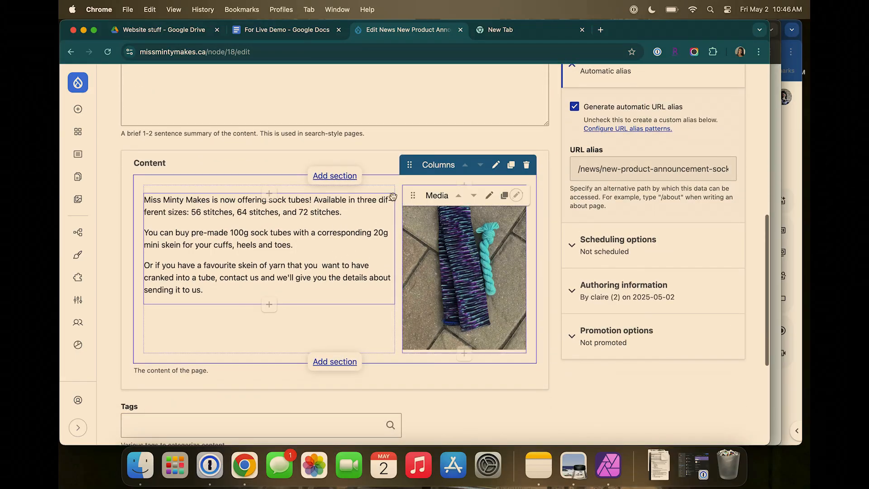
# - Set the two-column section's column widths to 50%/50% and save the news item
pyautogui.click(496, 165)
pyautogui.click(156, 290)
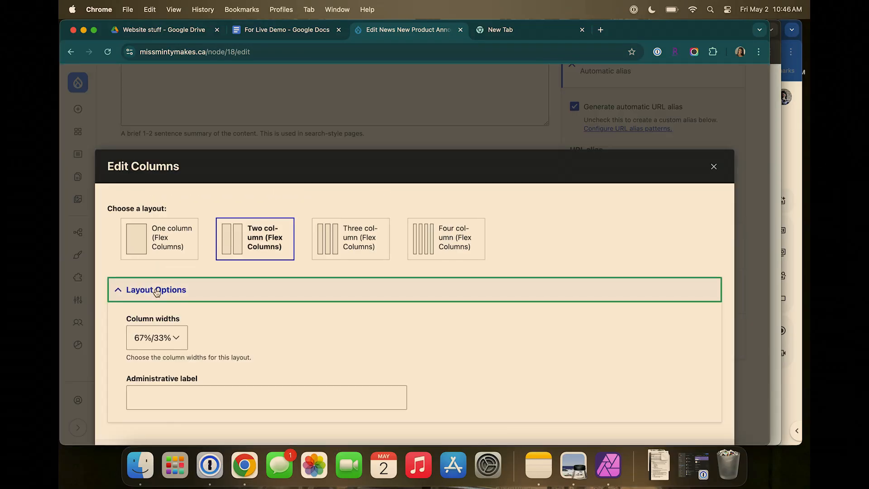
pyautogui.click(162, 304)
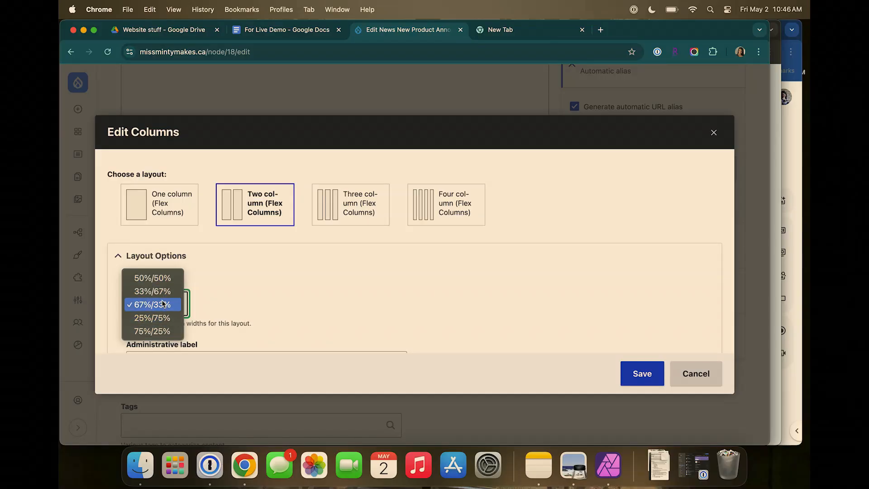
pyautogui.click(159, 278)
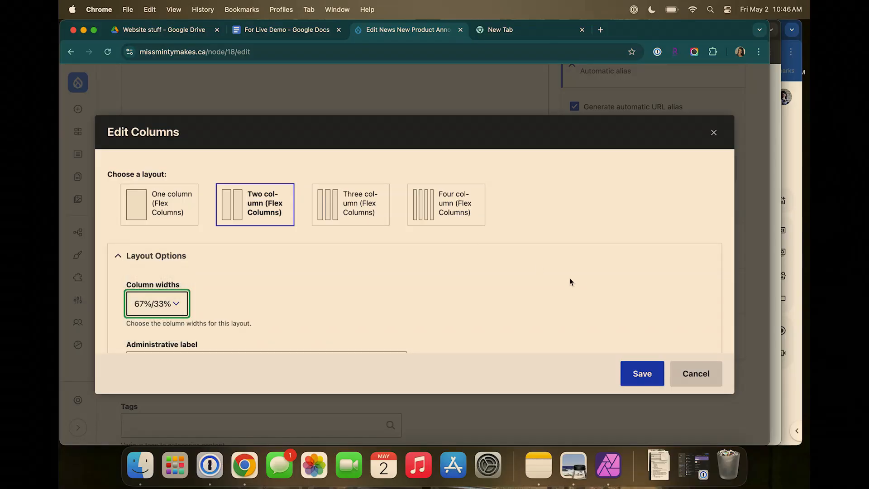
pyautogui.click(645, 371)
pyautogui.scroll(-5, 540, 311)
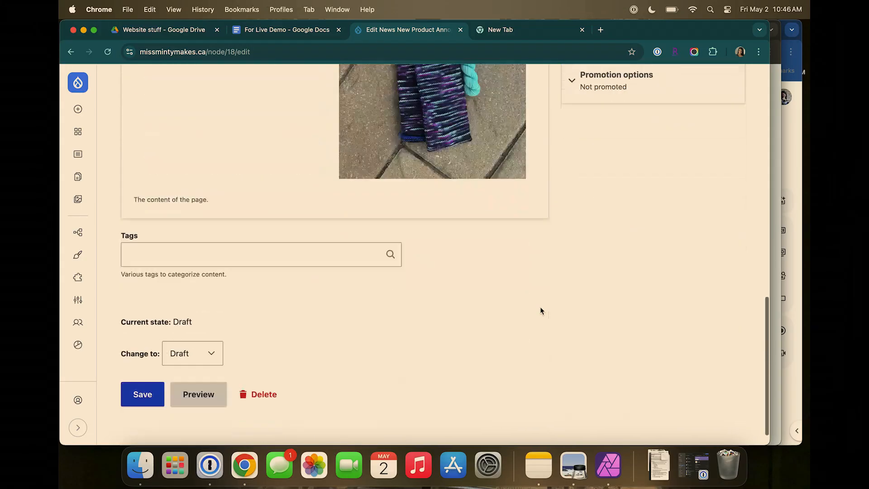
pyautogui.click(138, 379)
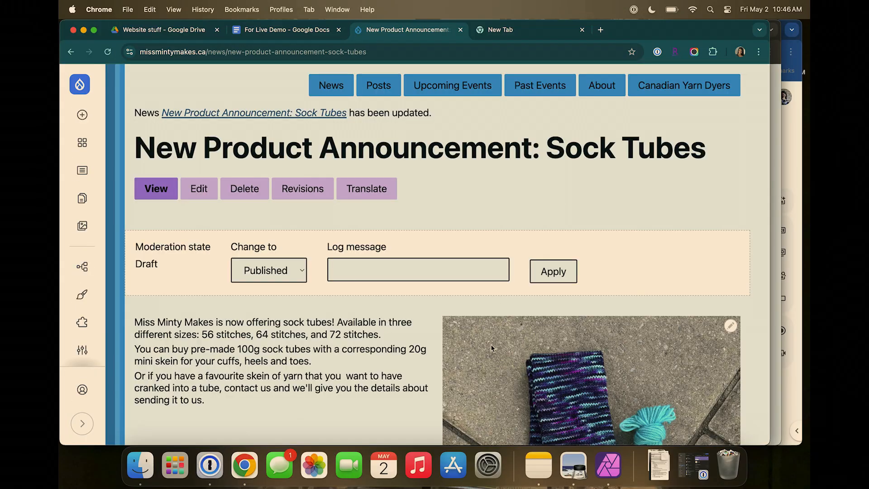
# - Check the Sock Tubes page's column layout and change its moderation state to Published
pyautogui.scroll(-2, 491, 344)
pyautogui.scroll(-3, 491, 345)
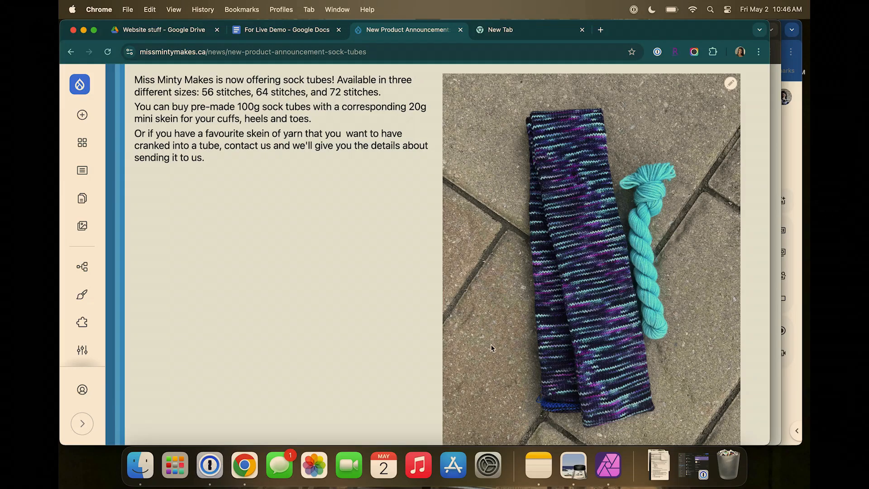
pyautogui.scroll(5, 490, 344)
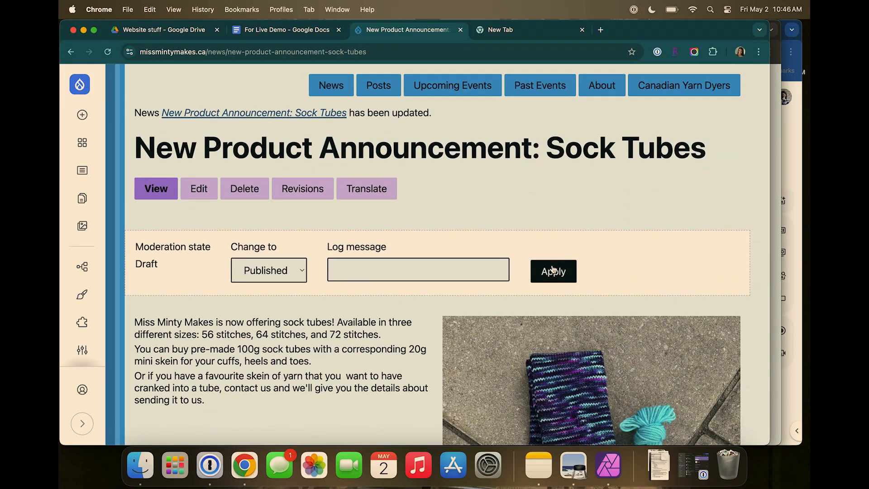
pyautogui.click(553, 270)
# - Switch to the incognito window, reload the News listing, and view the Sock Tubes announcement as a visitor
pyautogui.click(775, 143)
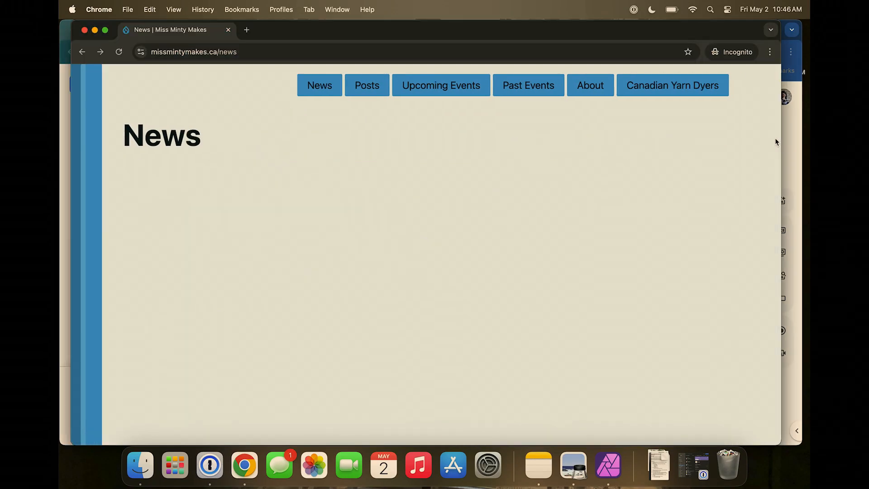
pyautogui.click(319, 85)
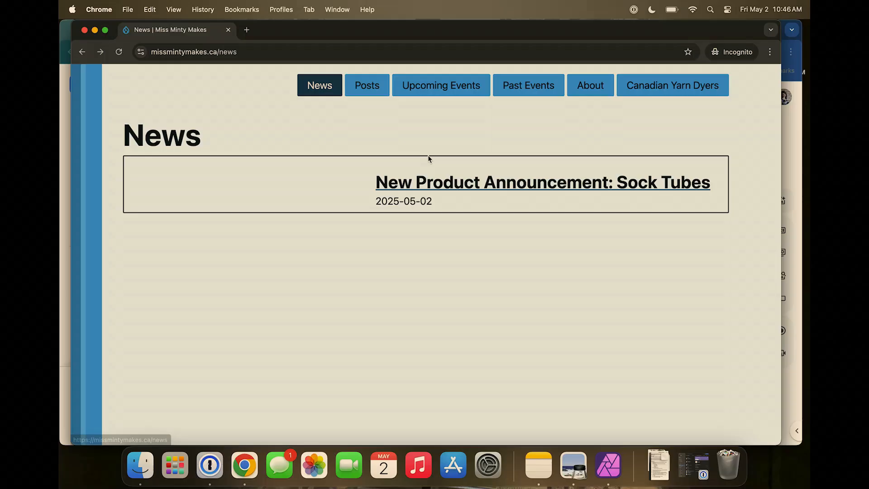
pyautogui.click(464, 183)
pyautogui.scroll(-1, 498, 235)
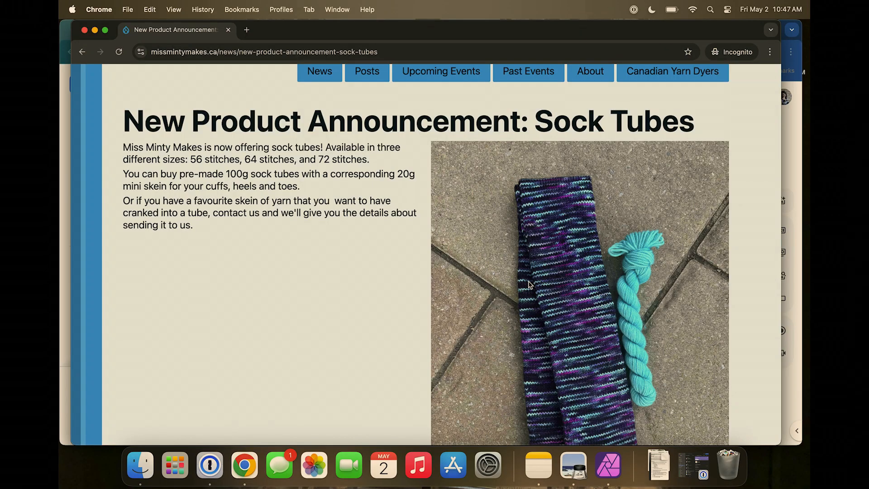
pyautogui.scroll(-3, 529, 285)
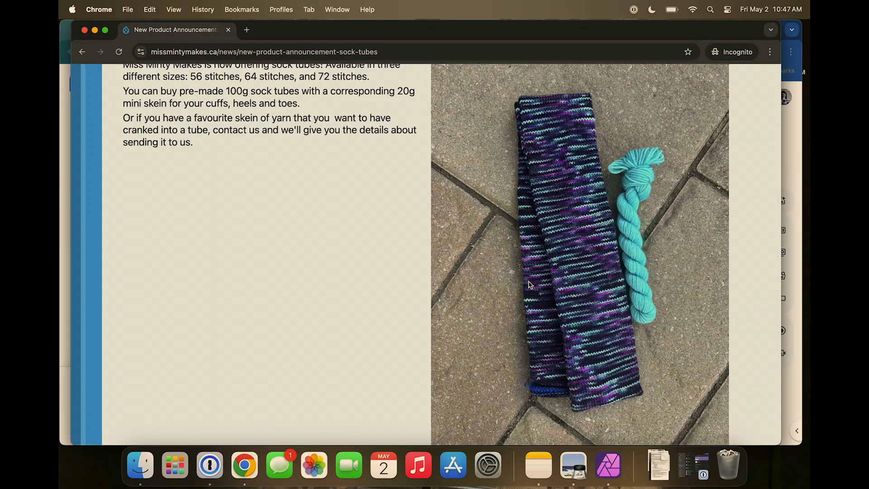
pyautogui.scroll(4, 529, 284)
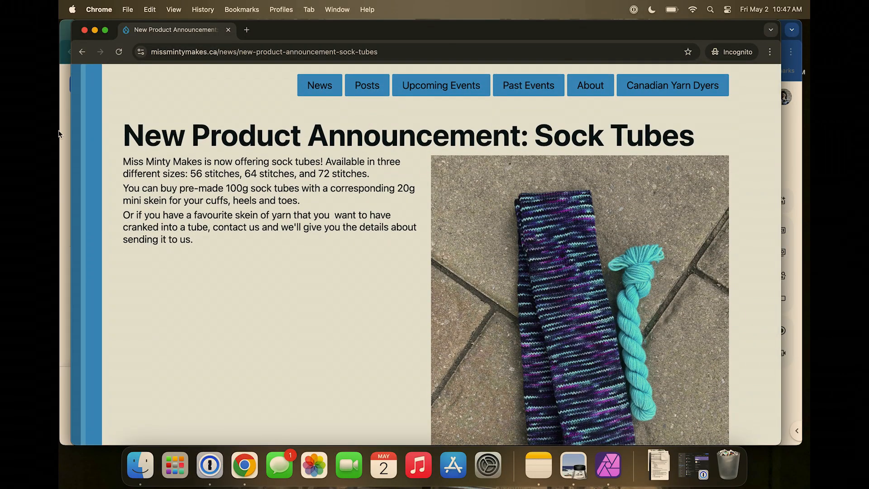
# - Return to the admin window and open the "Must Have Tools" post from the content list for editing
pyautogui.click(62, 166)
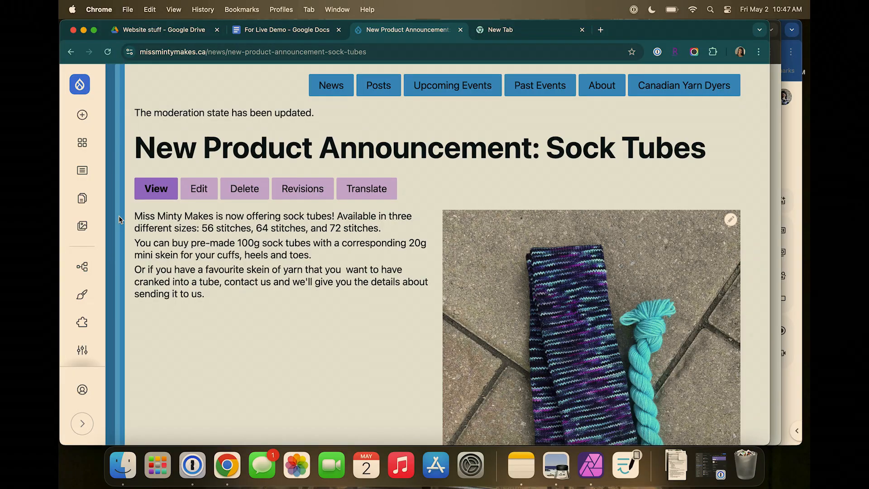
pyautogui.click(82, 170)
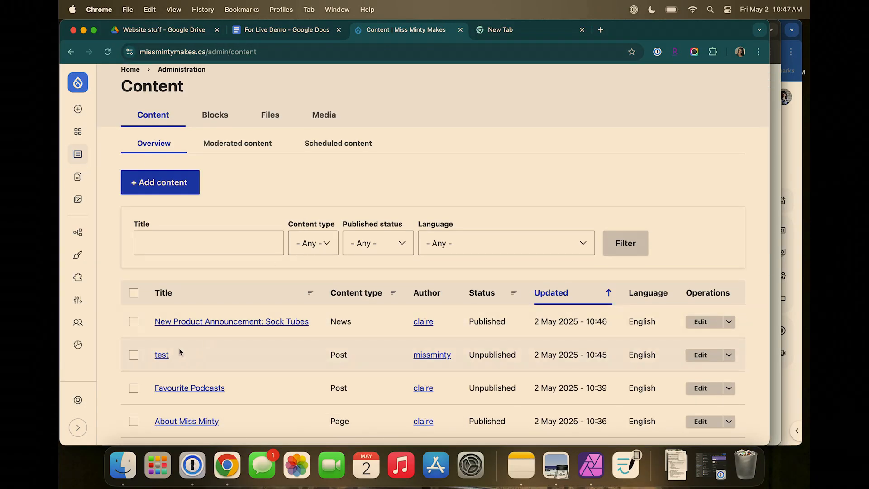
pyautogui.scroll(-3, 190, 399)
pyautogui.scroll(-4, 189, 398)
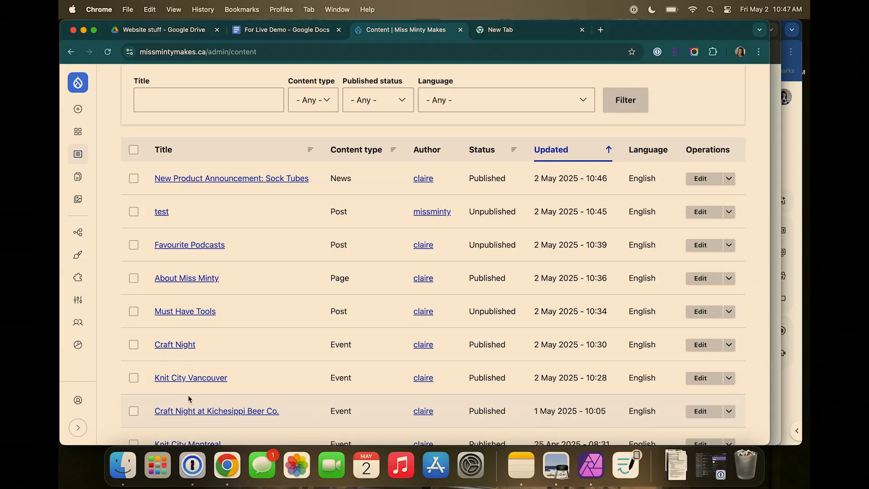
pyautogui.click(181, 312)
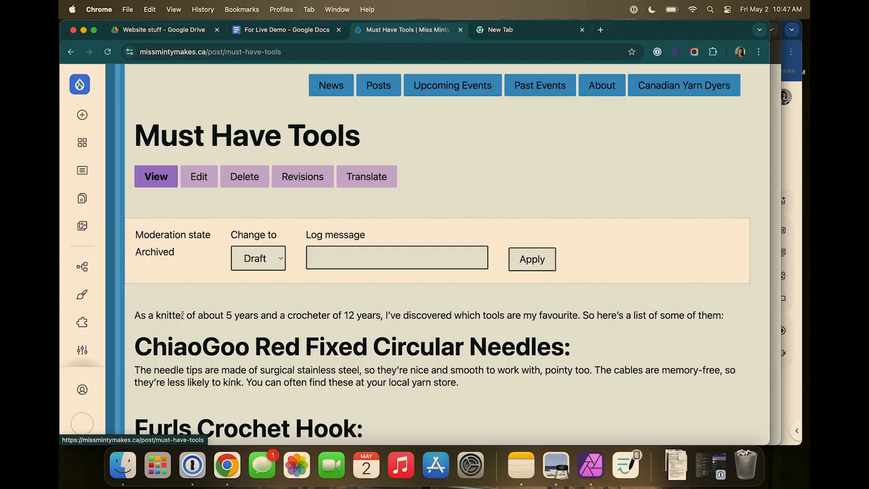
pyautogui.scroll(-5, 182, 315)
pyautogui.scroll(5, 195, 294)
pyautogui.click(199, 176)
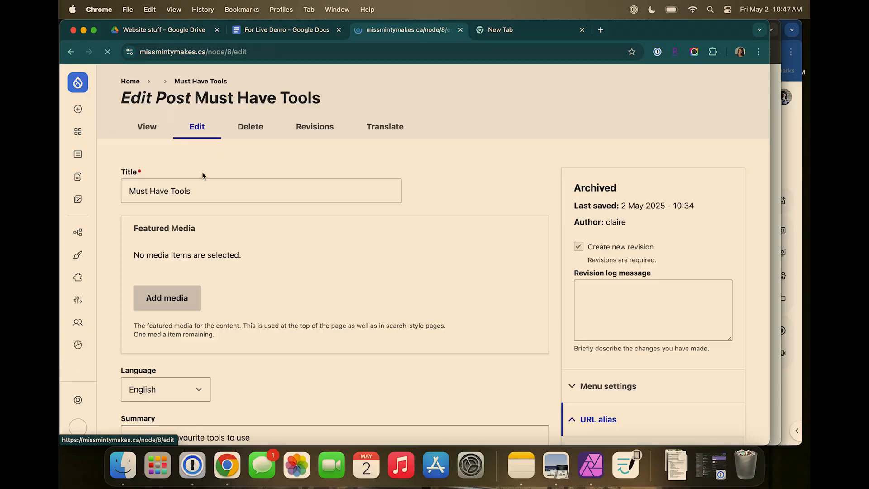
# - Examine the body editor and formatting options of the post's text block, then close it without saving
pyautogui.scroll(-8, 202, 176)
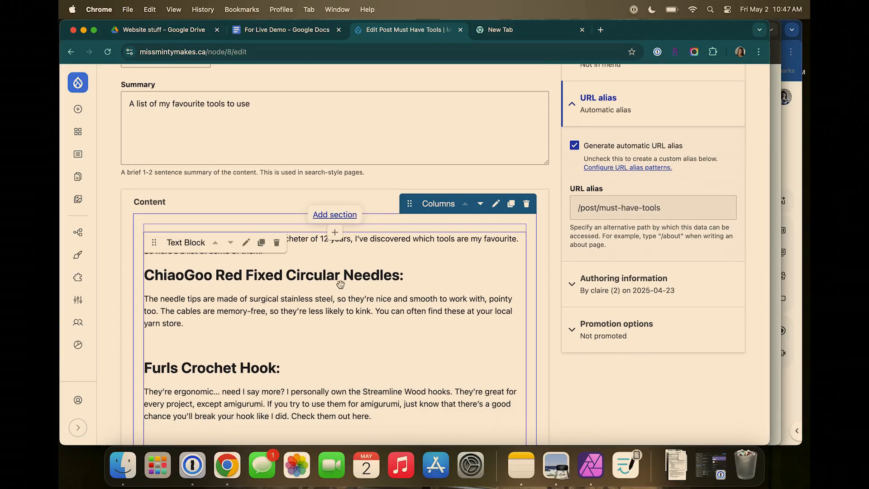
pyautogui.click(246, 242)
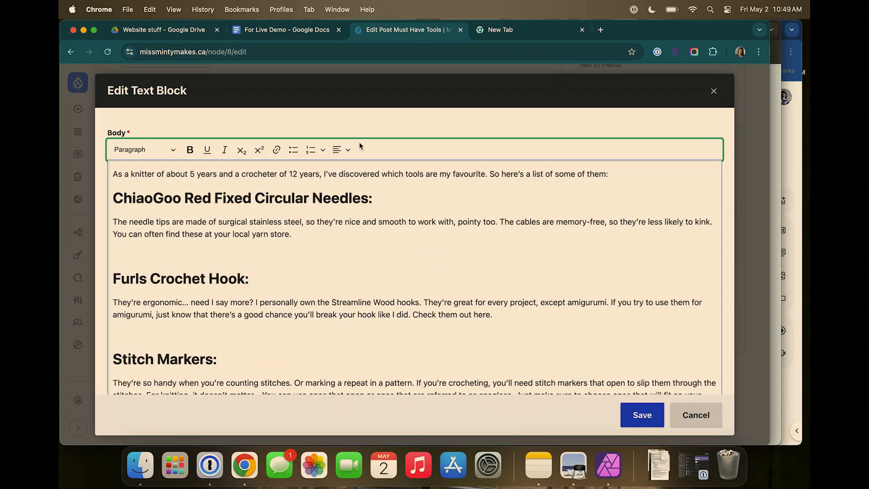
pyautogui.click(696, 415)
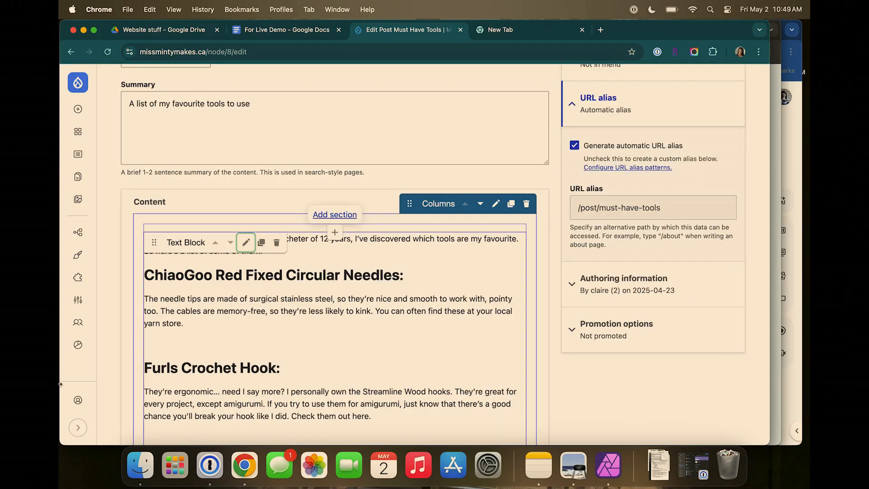
# - Set Claro 11.1.6 as the site's default theme on the Appearance page
pyautogui.click(79, 256)
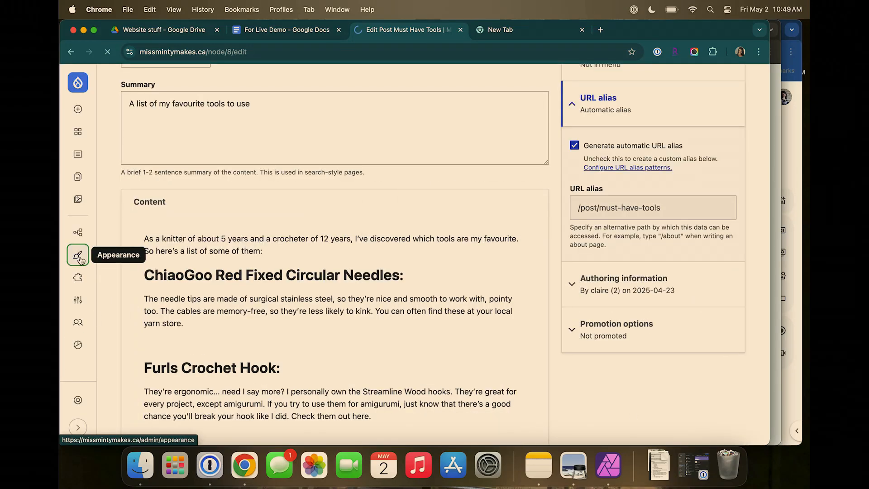
pyautogui.scroll(-2, 430, 109)
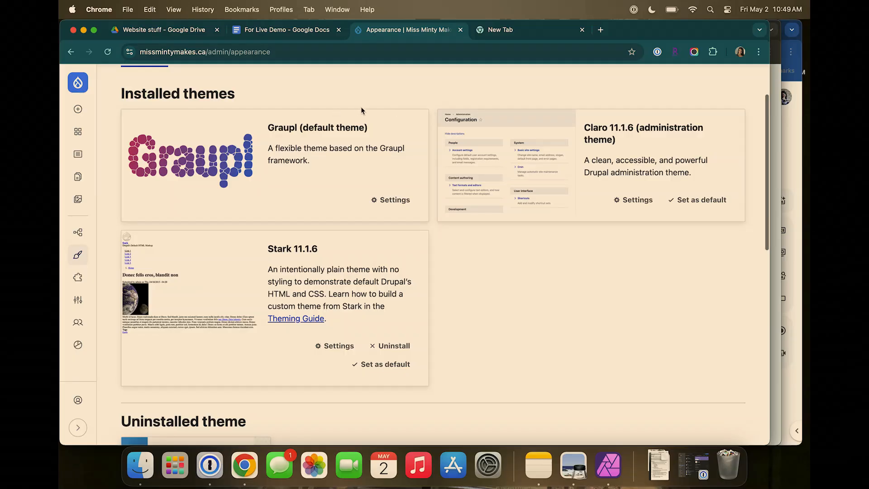
pyautogui.scroll(2, 317, 140)
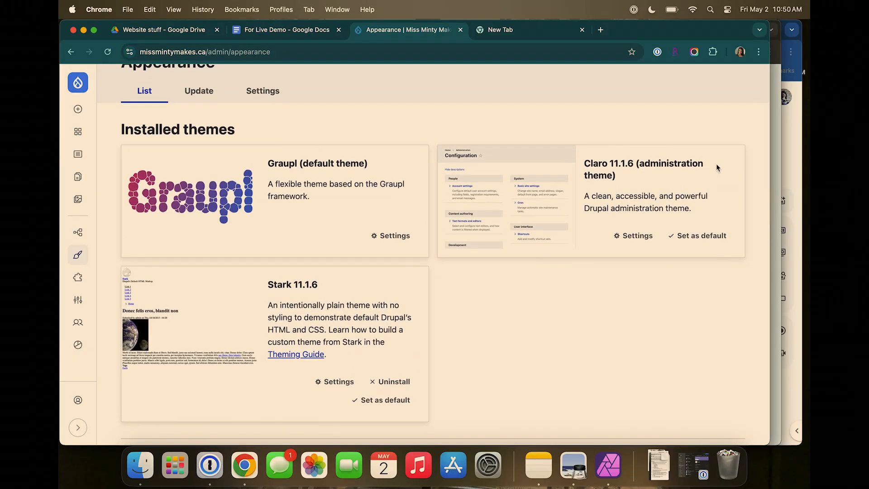
pyautogui.click(686, 237)
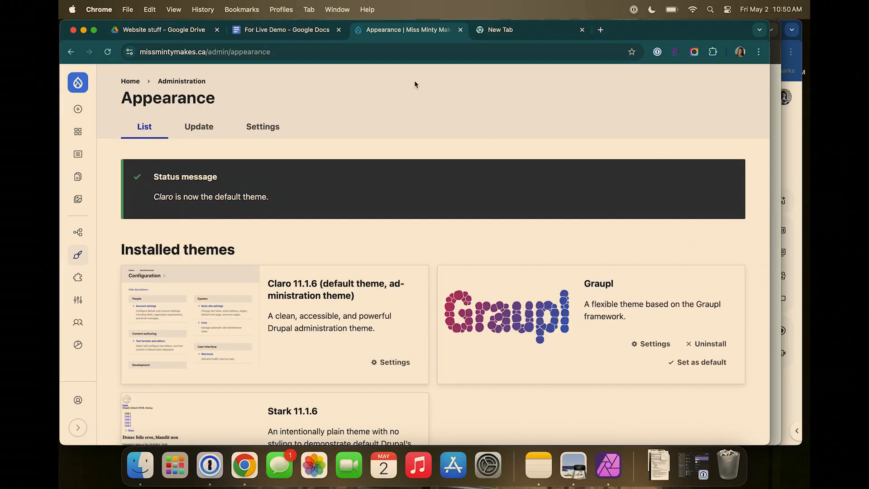
# - In the incognito window, reload the Sock Tubes page and visit the home page to check their styling
pyautogui.click(778, 85)
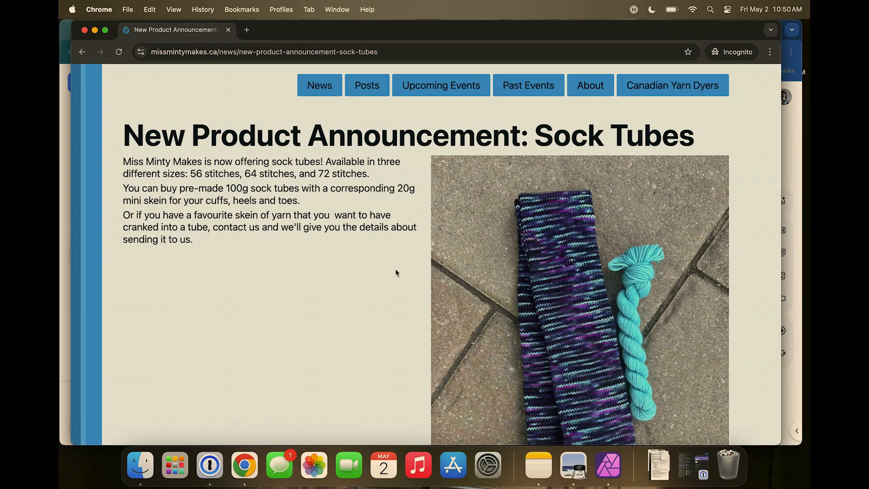
pyautogui.press('super+r')
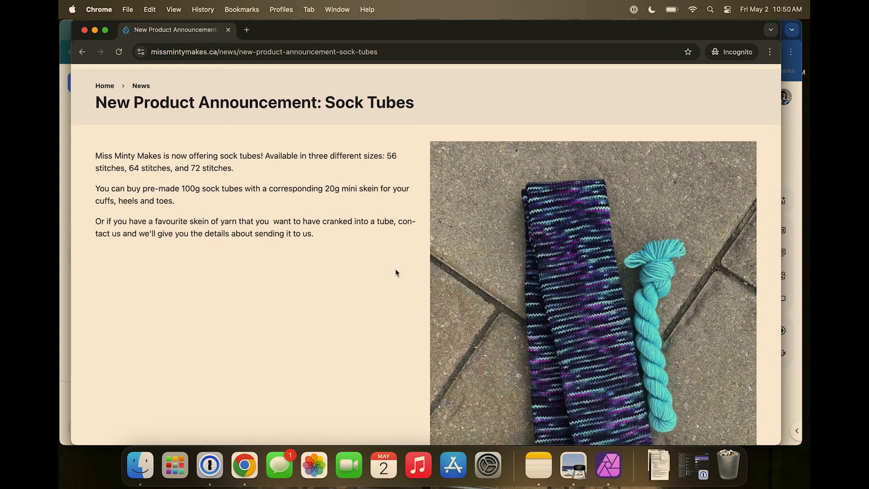
pyautogui.scroll(-5, 395, 271)
pyautogui.scroll(6, 328, 158)
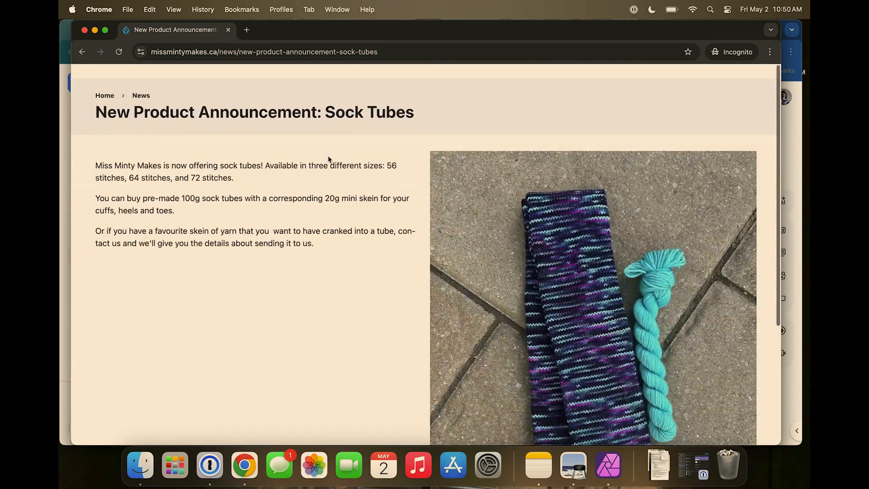
pyautogui.click(104, 82)
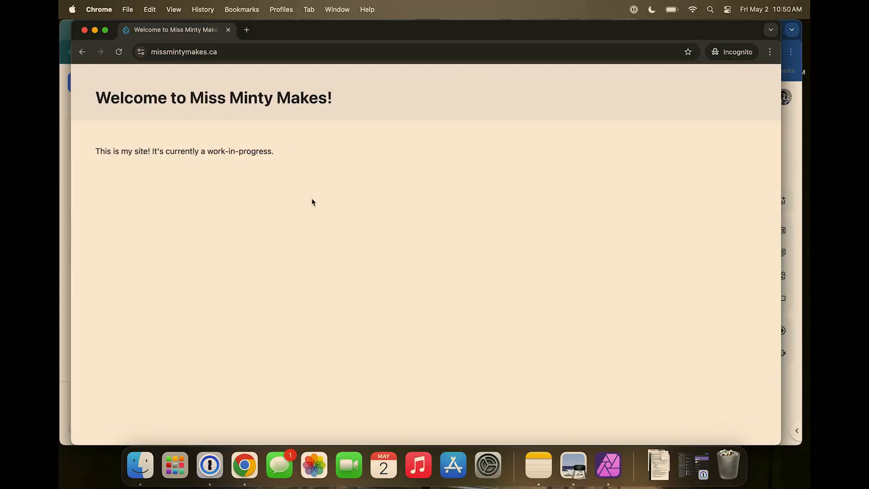
pyautogui.moveTo(190, 151); pyautogui.dragTo(174, 127)
pyautogui.click(173, 219)
# - Go to missmintymakes.ca/about in the incognito window
pyautogui.click(241, 49)
pyautogui.click(242, 49)
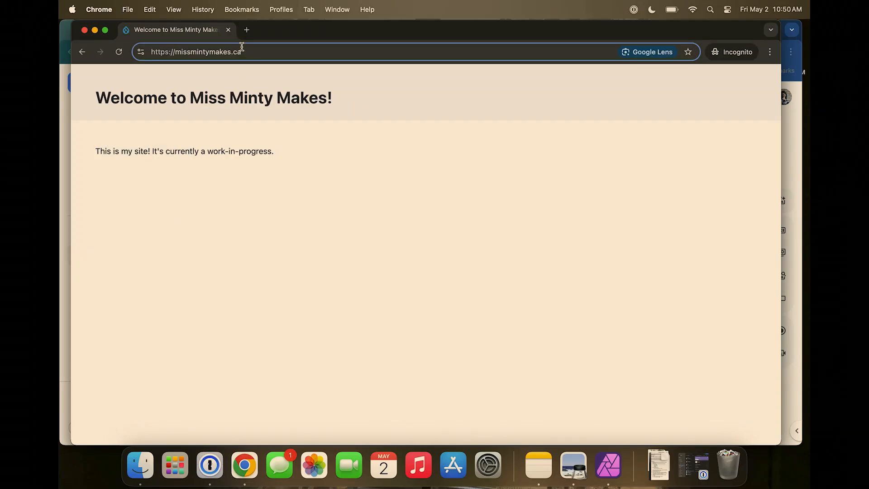
pyautogui.write('/')
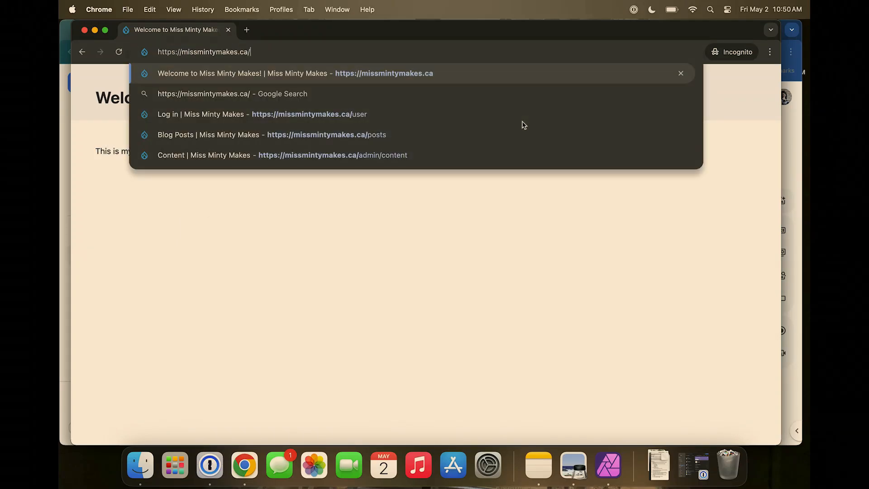
pyautogui.write('about')
pyautogui.press('Return')
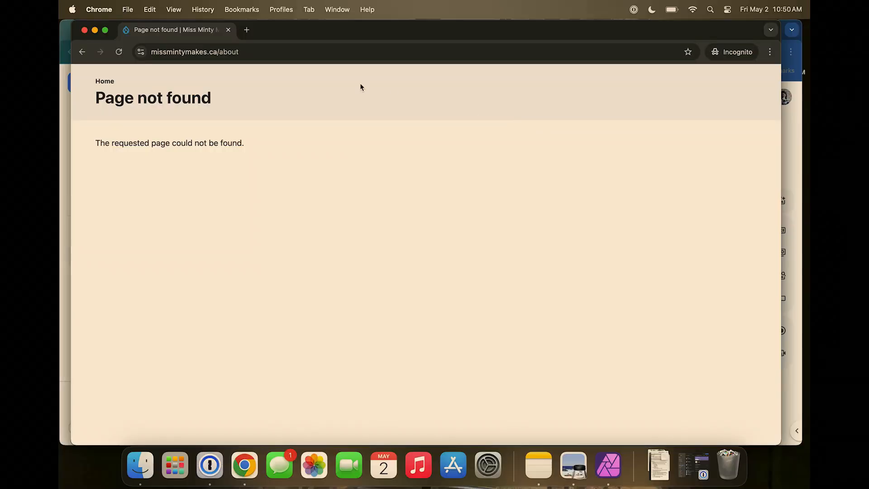
# - Return to the New Product Announcement: Sock Tubes page in the incognito window
pyautogui.click(309, 54)
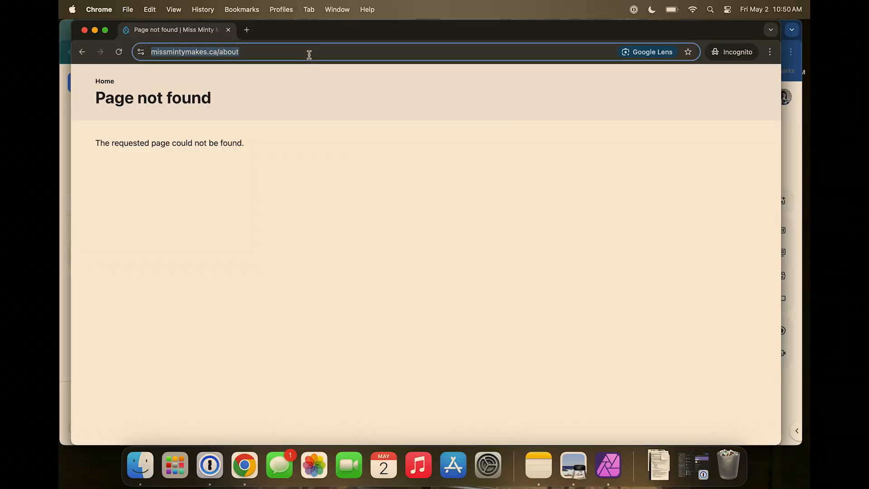
pyautogui.click(313, 119)
pyautogui.click(83, 53)
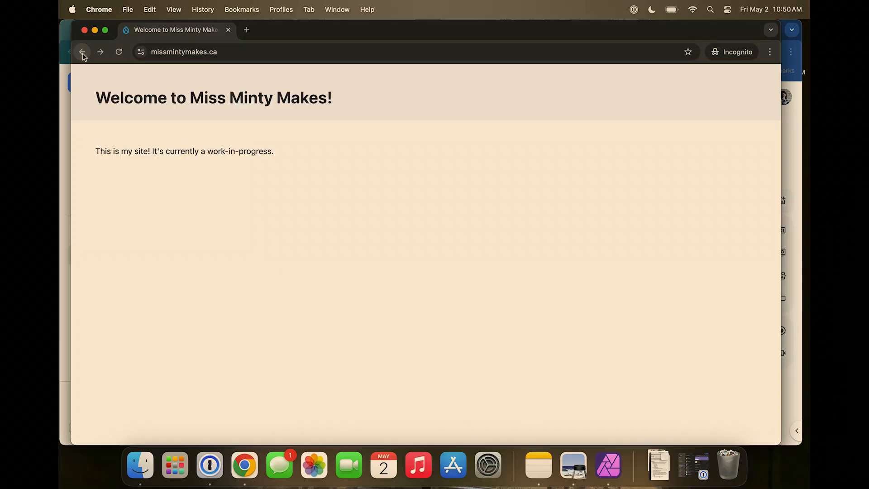
pyautogui.click(82, 52)
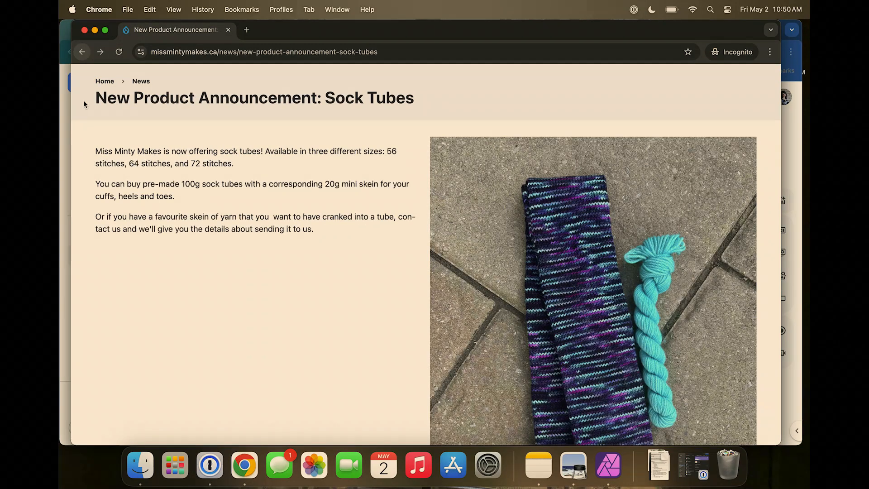
# - Set Graupl as the site's default theme on the Appearance page and reload the Sock Tubes page in the incognito window
pyautogui.click(66, 238)
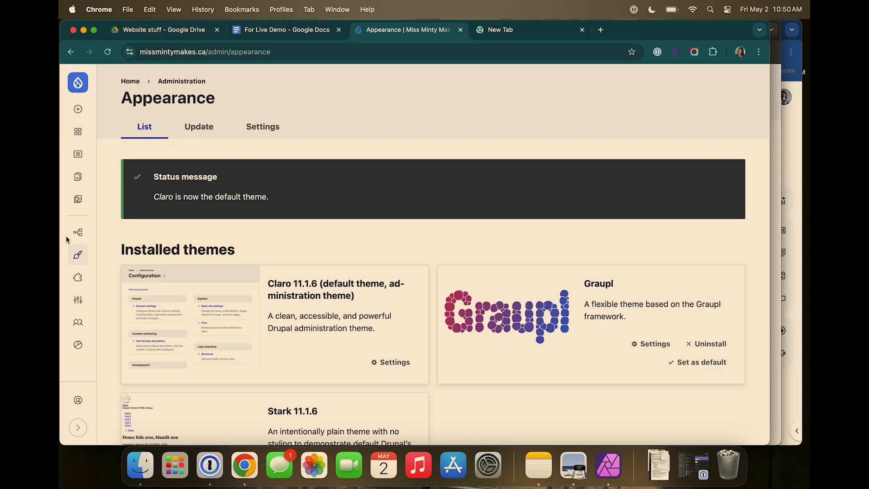
pyautogui.click(721, 365)
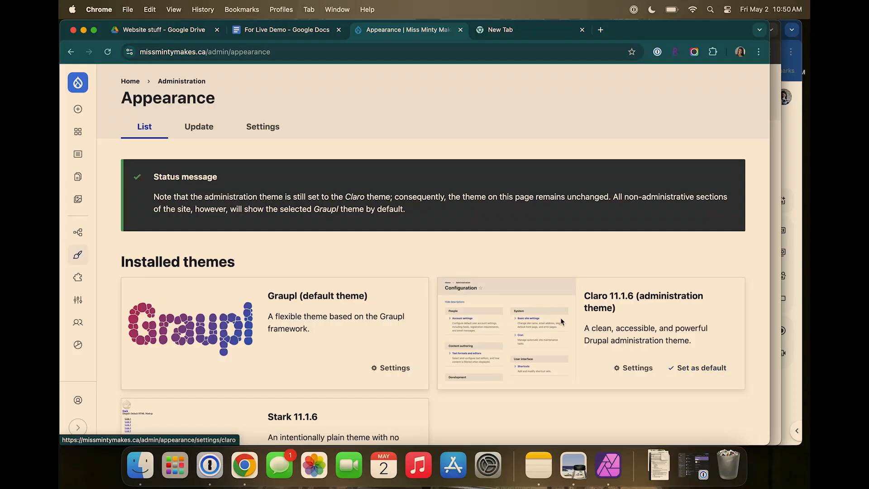
pyautogui.click(774, 187)
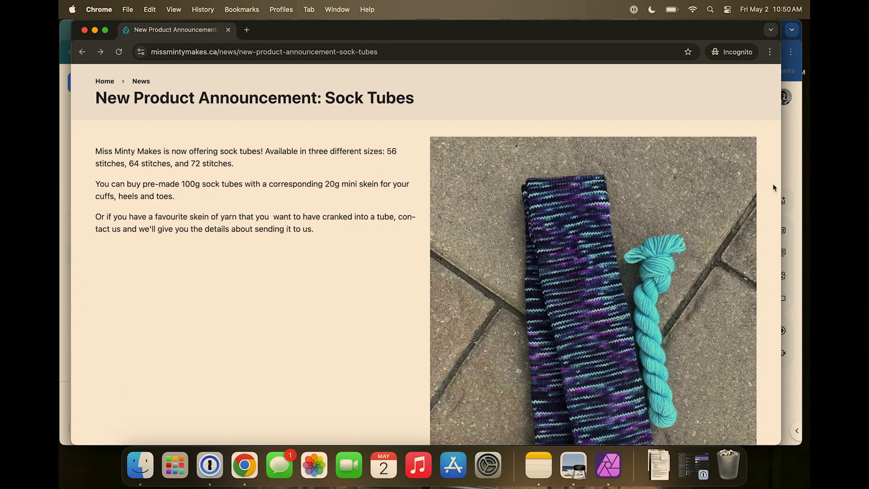
pyautogui.press('super+r')
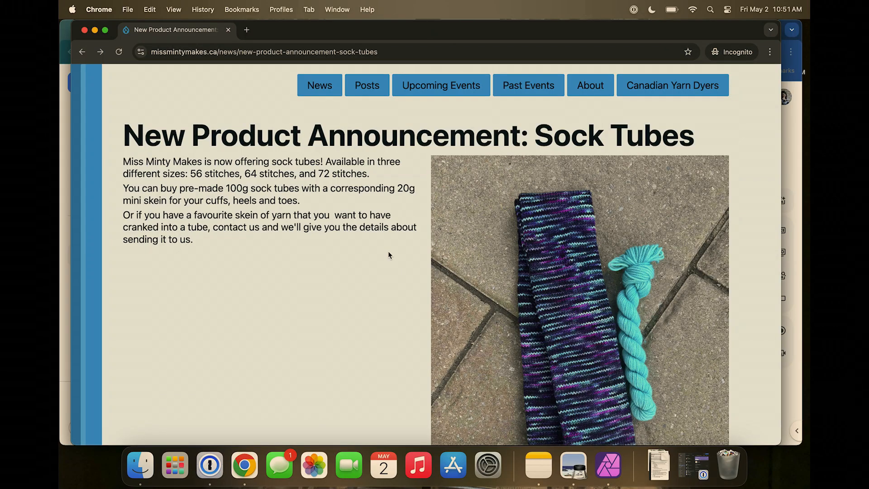
# - Go back to the Appearance page and review the installed themes
pyautogui.click(61, 251)
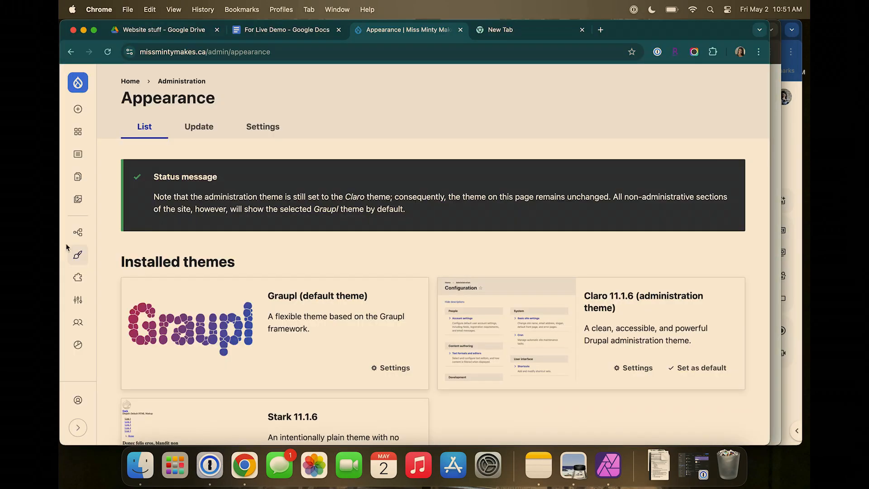
pyautogui.scroll(-3, 352, 152)
pyautogui.scroll(3, 352, 152)
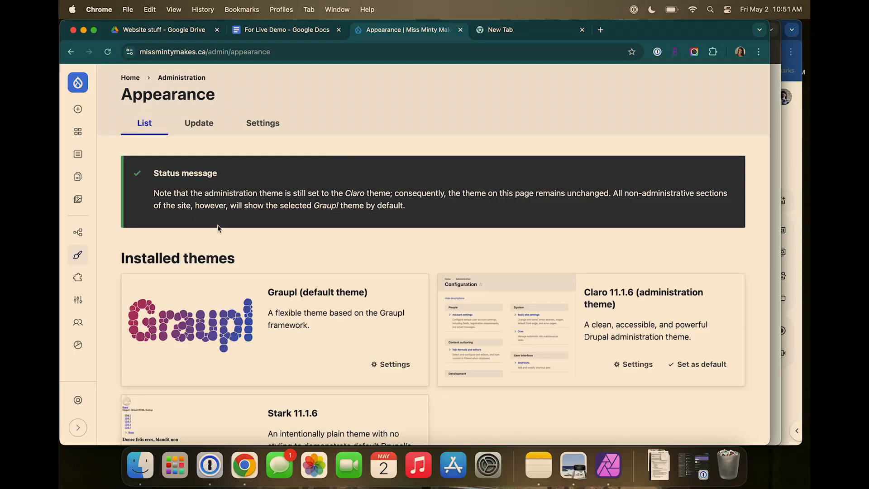
pyautogui.scroll(-1, 382, 144)
pyautogui.scroll(-1, 382, 143)
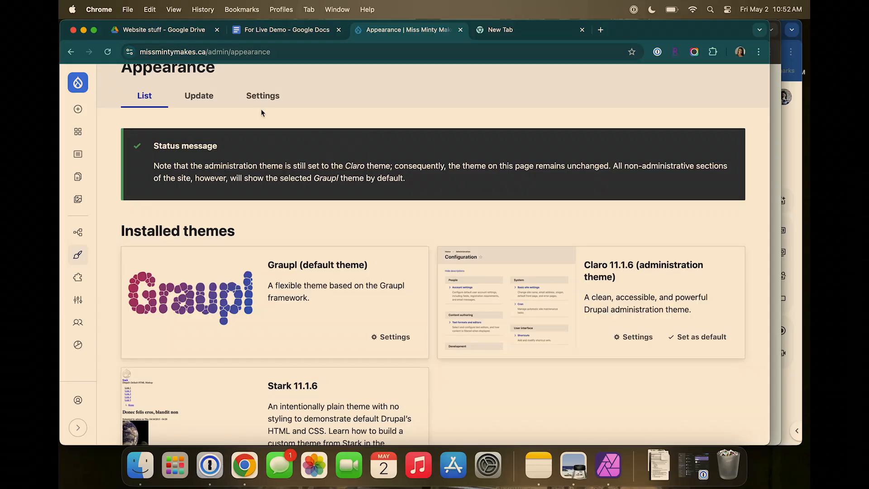
# - Start a new Page from the Content overview and examine the form's fields, content section and publishing options
pyautogui.click(78, 157)
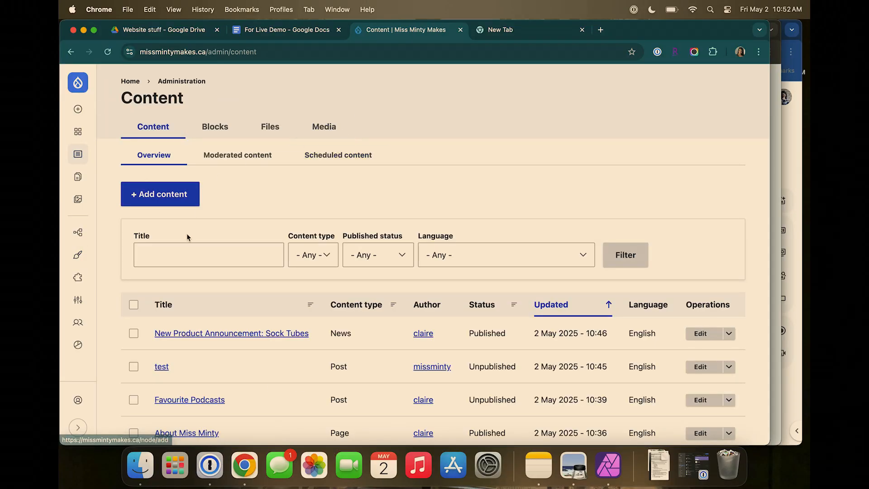
pyautogui.click(184, 206)
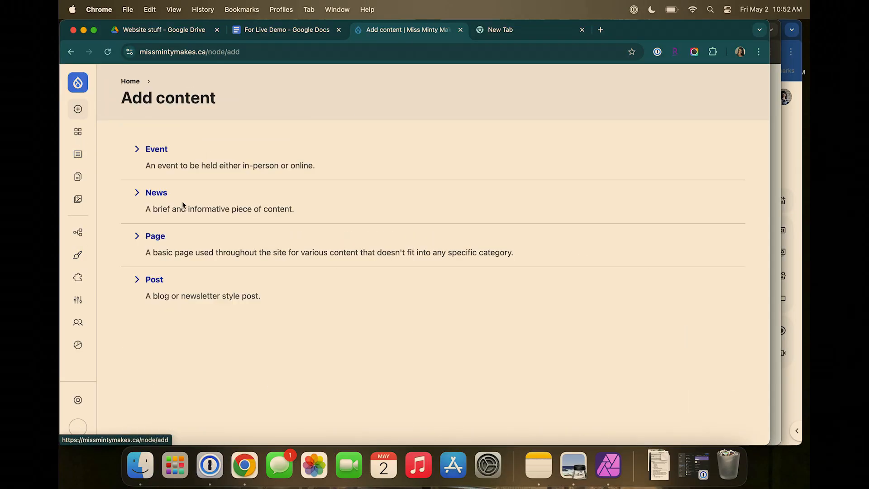
pyautogui.click(157, 236)
pyautogui.scroll(-3, 392, 246)
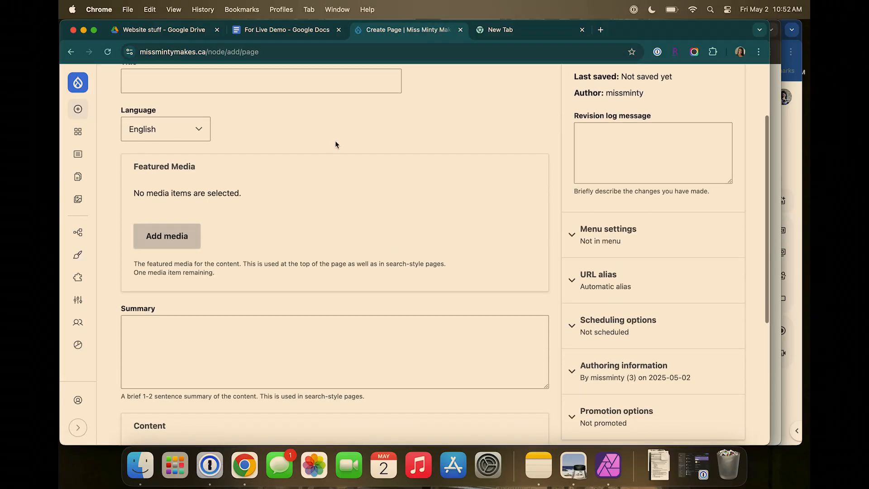
pyautogui.scroll(-5, 281, 324)
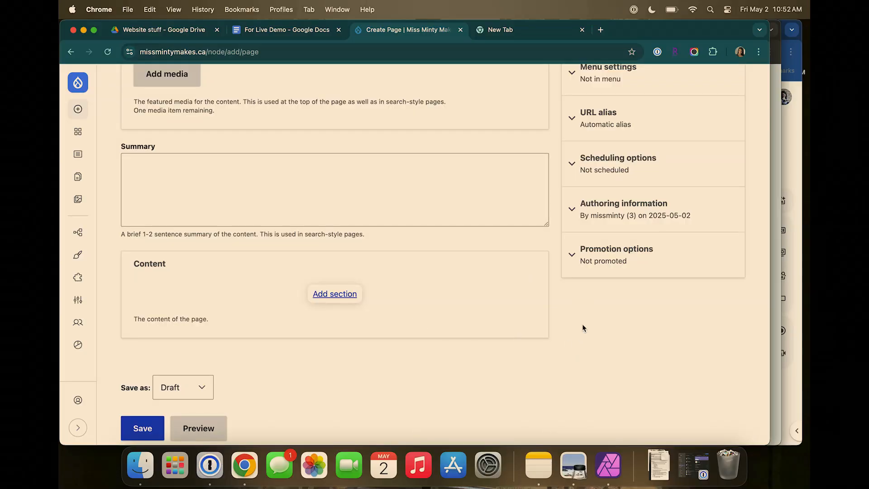
pyautogui.scroll(4, 582, 327)
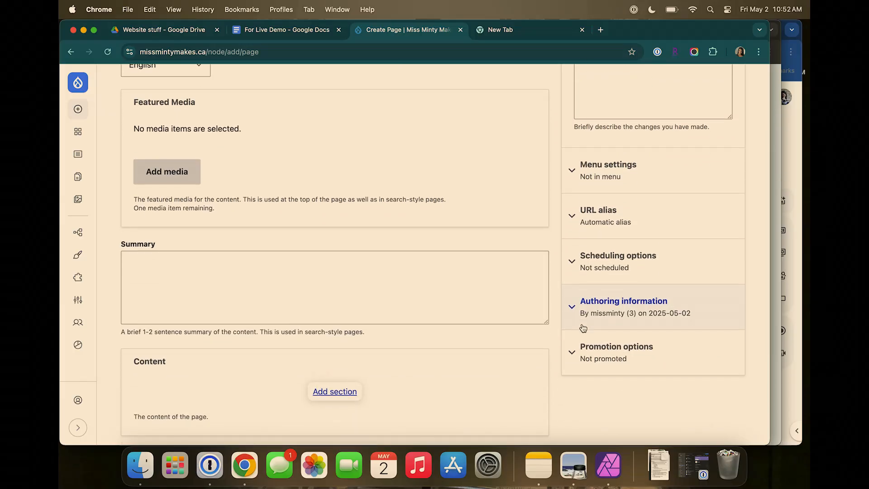
pyautogui.scroll(6, 582, 327)
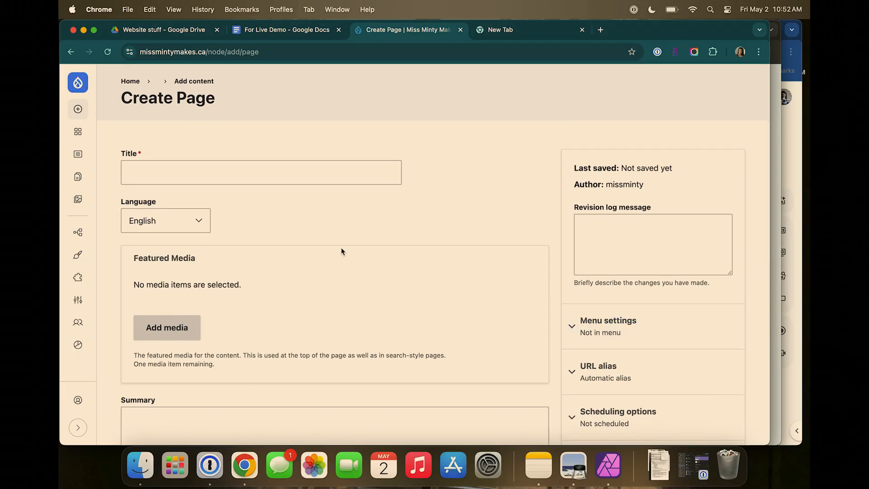
# - Open the Media overview and look through its items and filters
pyautogui.click(75, 201)
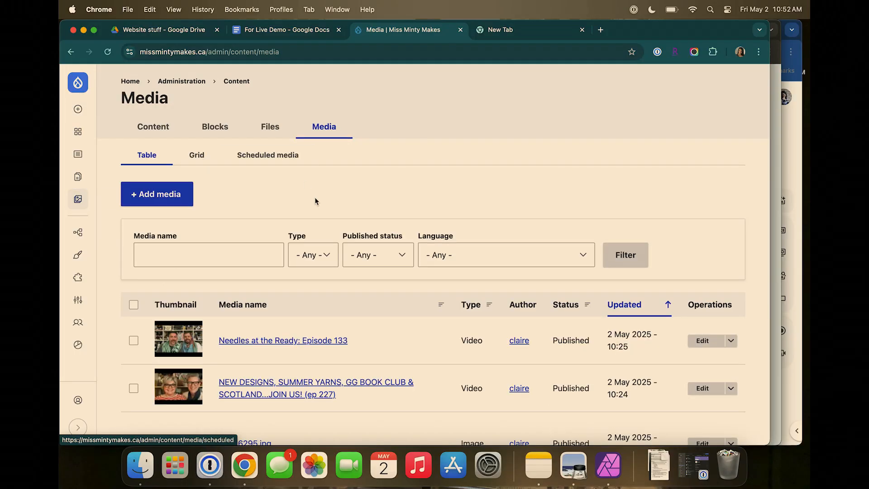
pyautogui.scroll(-5, 315, 201)
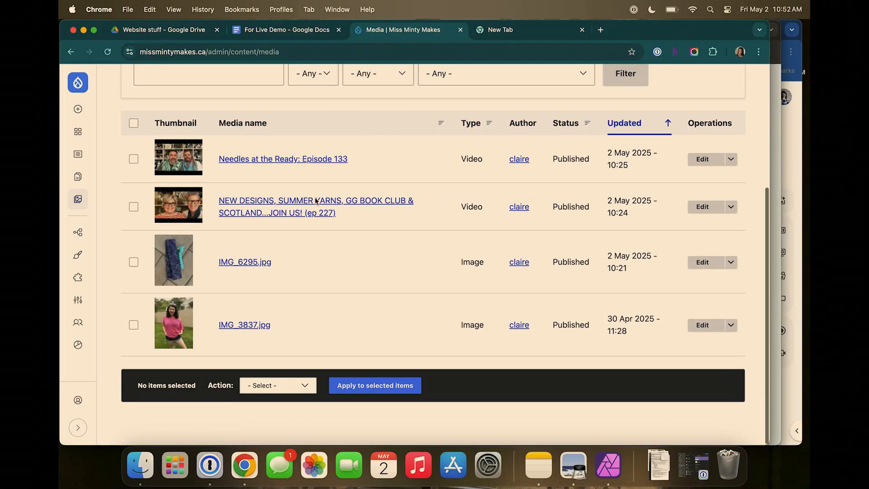
pyautogui.scroll(5, 431, 195)
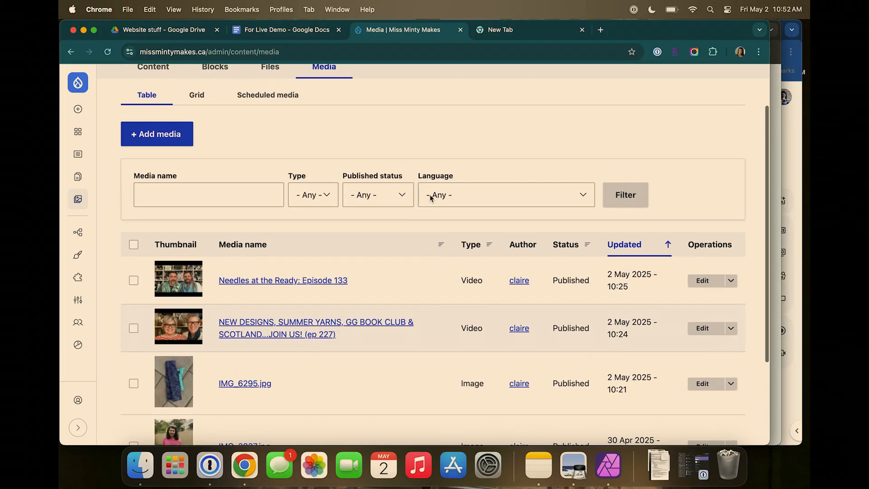
pyautogui.scroll(-3, 297, 163)
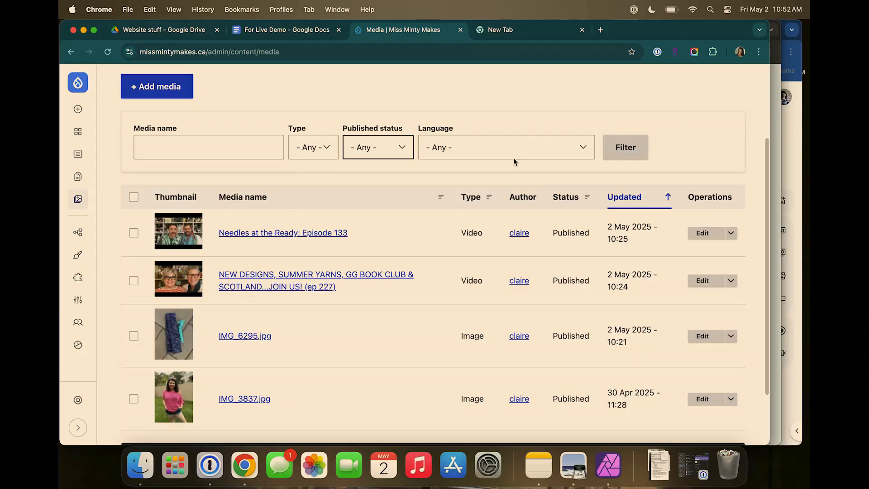
# - Rename the IMG_6295.jpg image as "Sock tube with Mini skein" and save it
pyautogui.click(703, 336)
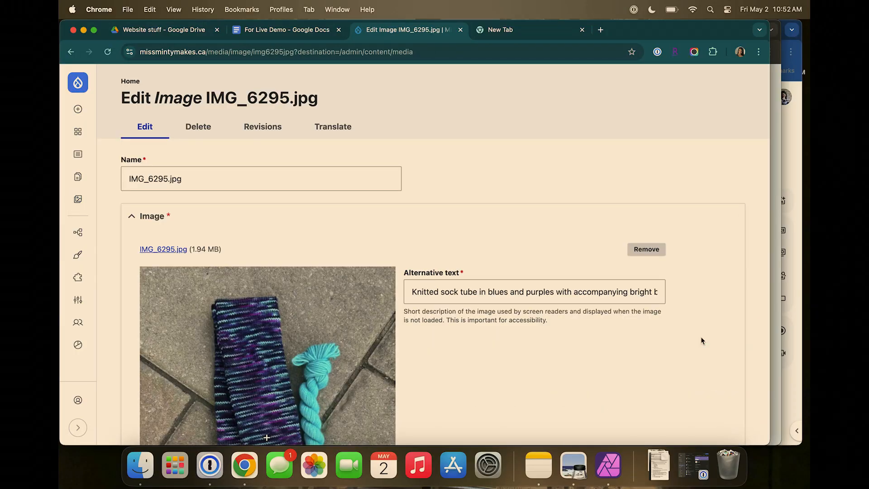
pyautogui.click(503, 296)
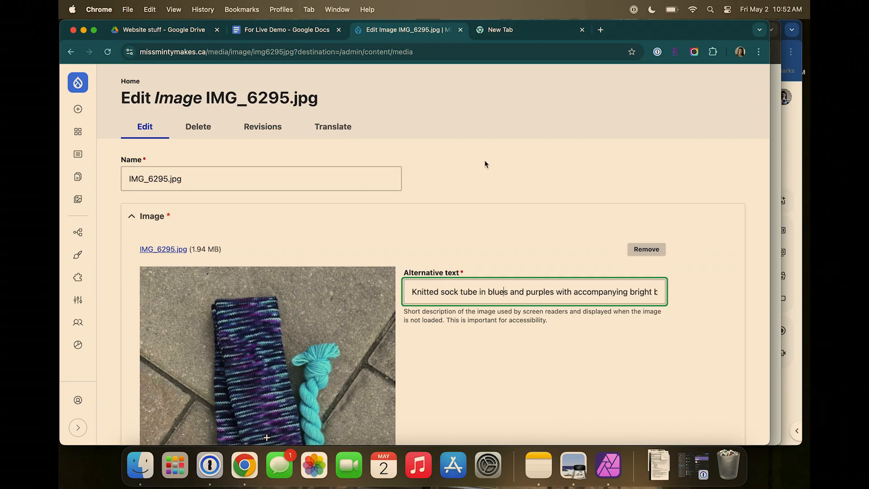
pyautogui.click(142, 177)
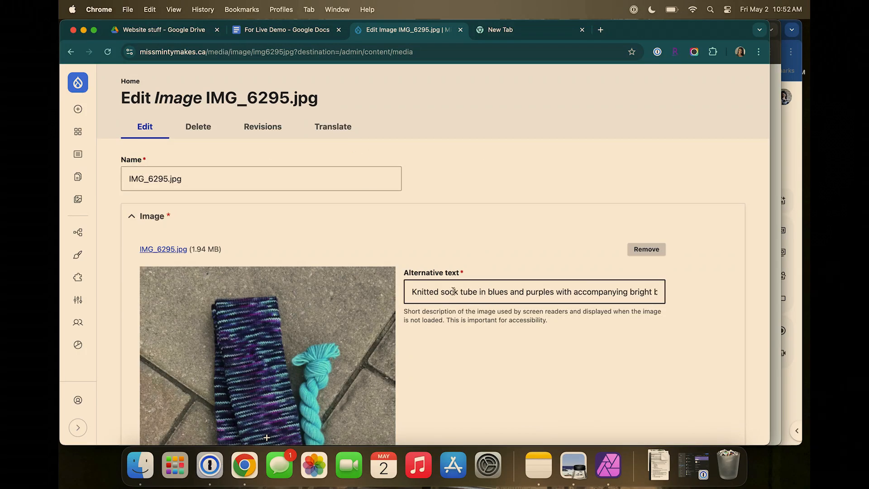
pyautogui.click(239, 171)
pyautogui.moveTo(235, 173); pyautogui.dragTo(81, 179)
pyautogui.write('Sock tube with Mini skein')
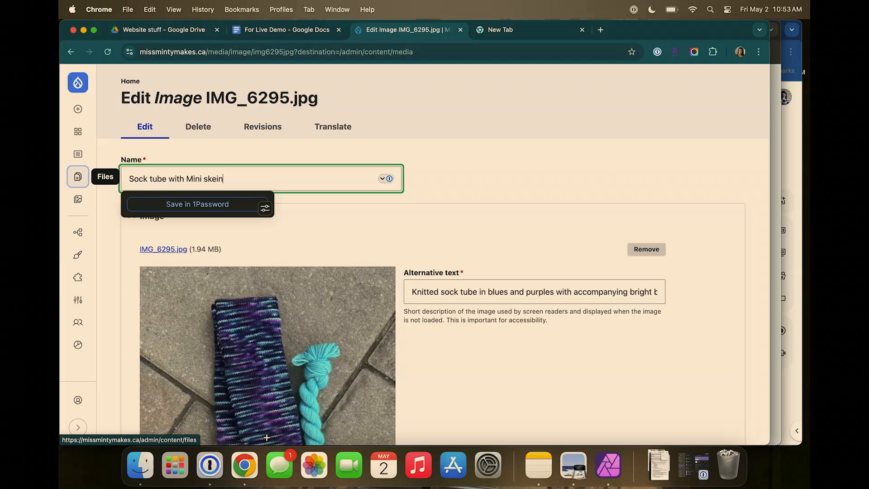
pyautogui.click(546, 156)
pyautogui.scroll(-10, 546, 156)
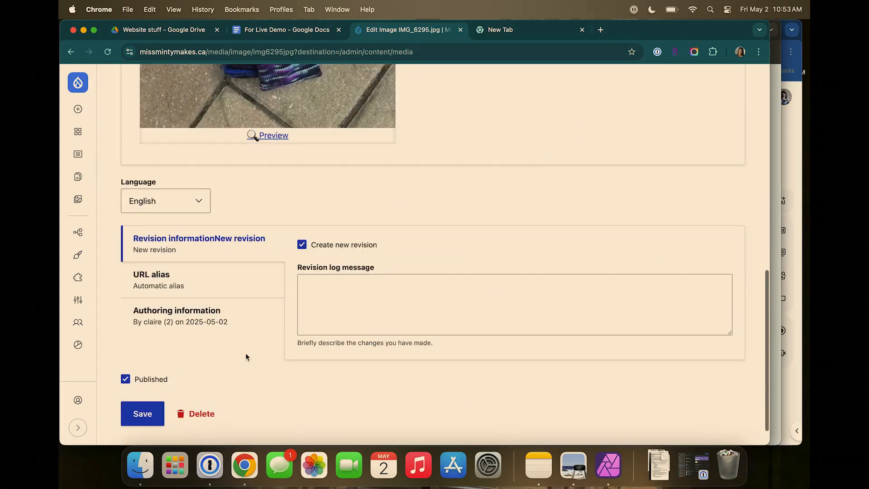
pyautogui.click(142, 414)
# - Review the names, types and update dates in the Media list
pyautogui.scroll(-3, 345, 263)
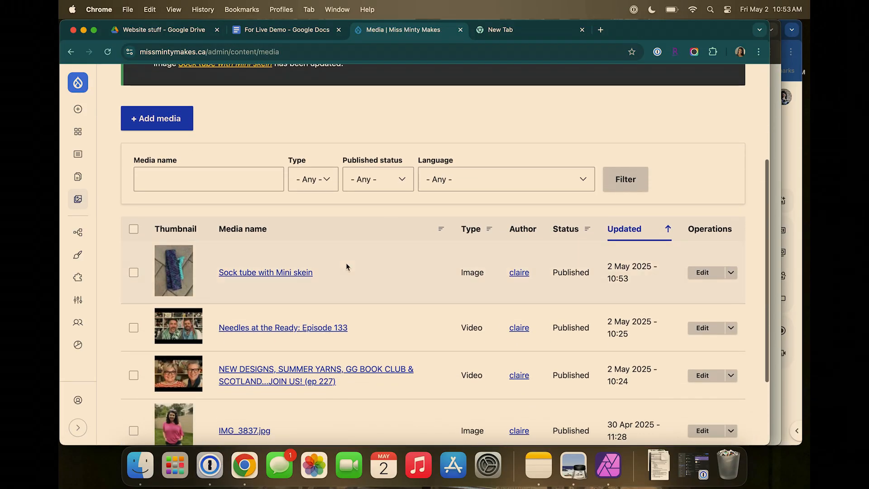
pyautogui.scroll(-3, 316, 283)
pyautogui.scroll(-1, 317, 284)
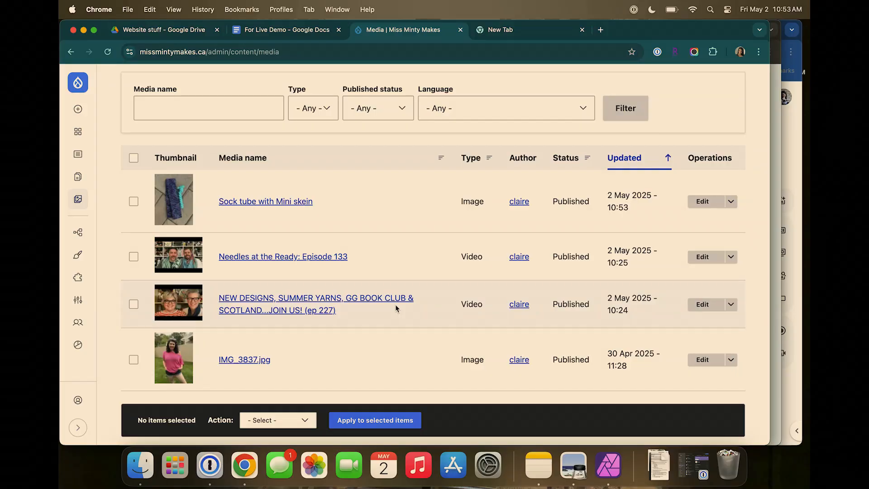
pyautogui.scroll(3, 395, 304)
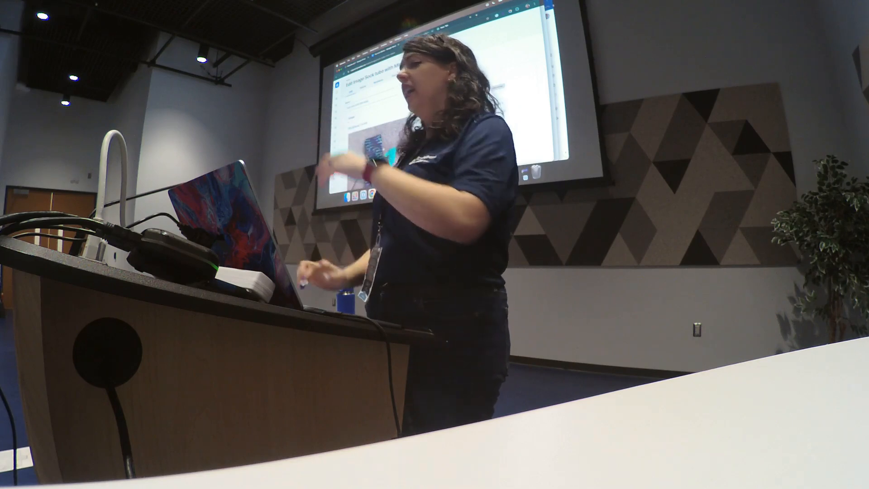
pyautogui.click(453, 25)
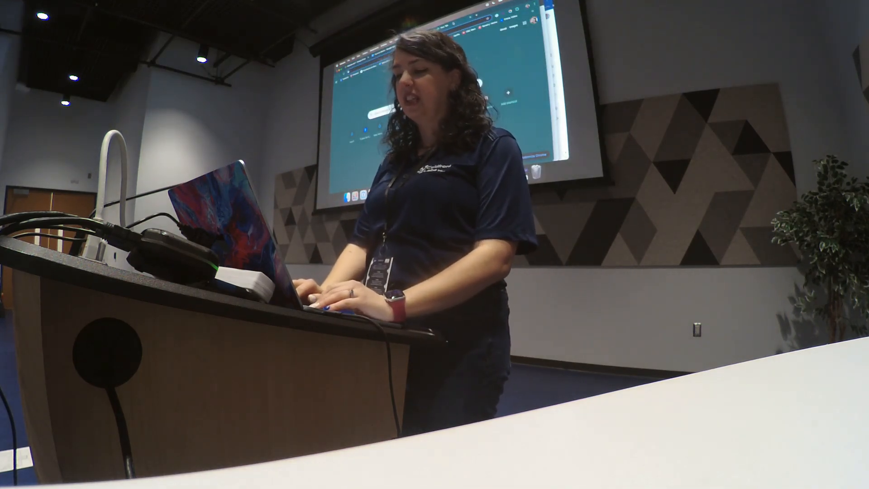
pyautogui.write('dev')
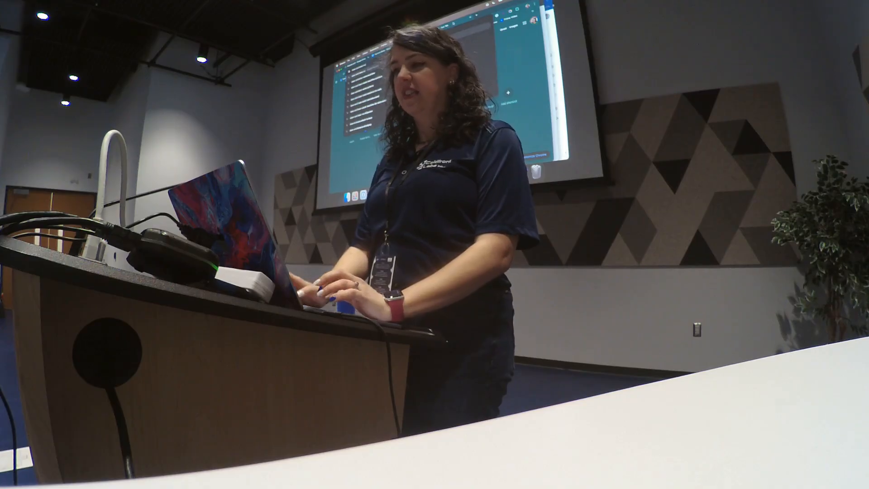
pyautogui.press('Return')
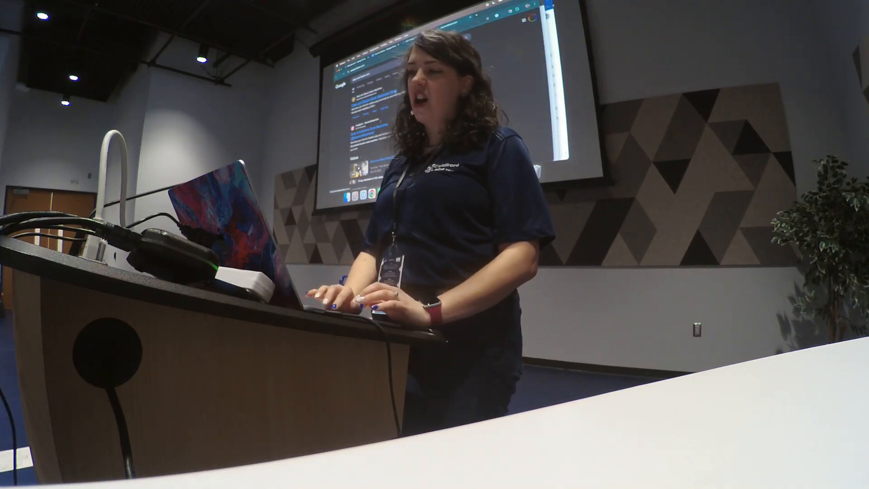
pyautogui.scroll(-2, 372, 117)
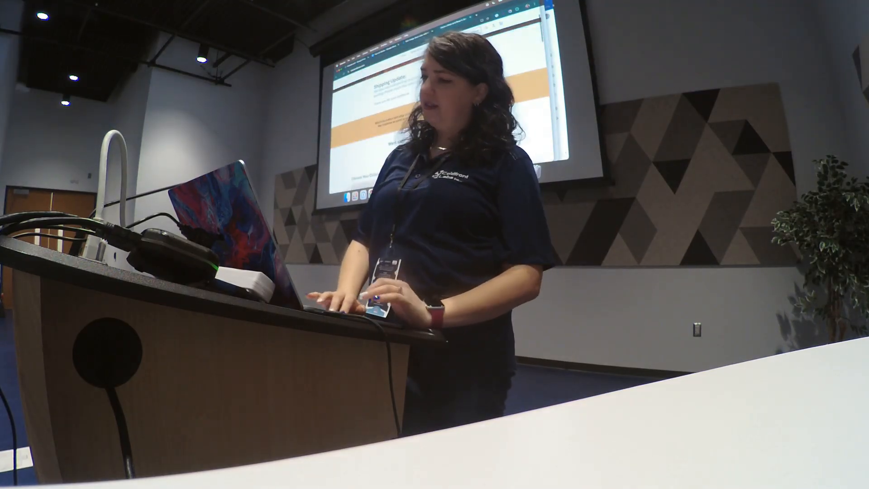
pyautogui.scroll(-3, 444, 104)
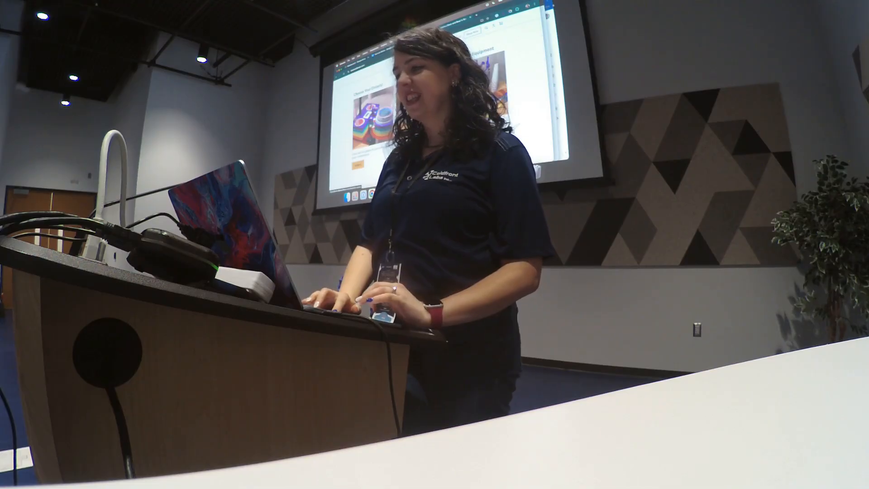